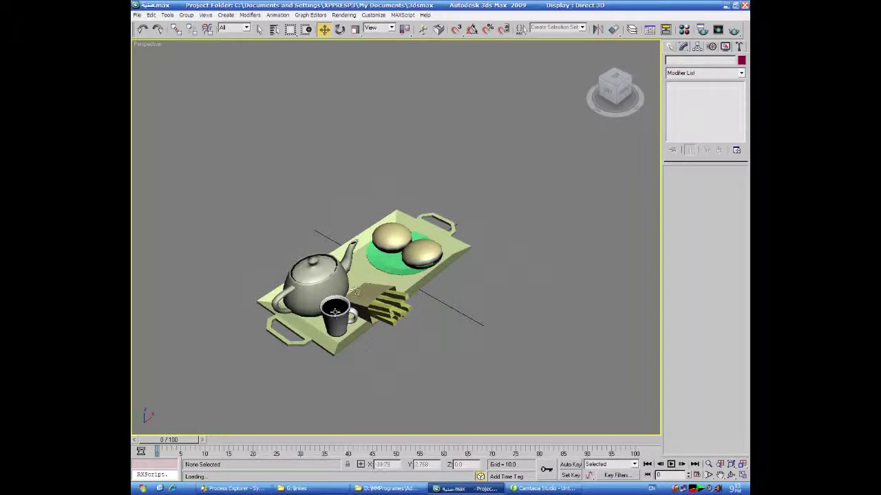
# Start a new scene with the New All option and switch to the four-viewport layout
pyautogui.keyDown('alt'); pyautogui.moveTo(464, 357); pyautogui.dragTo(437, 367, button='middle'); pyautogui.keyUp('alt')
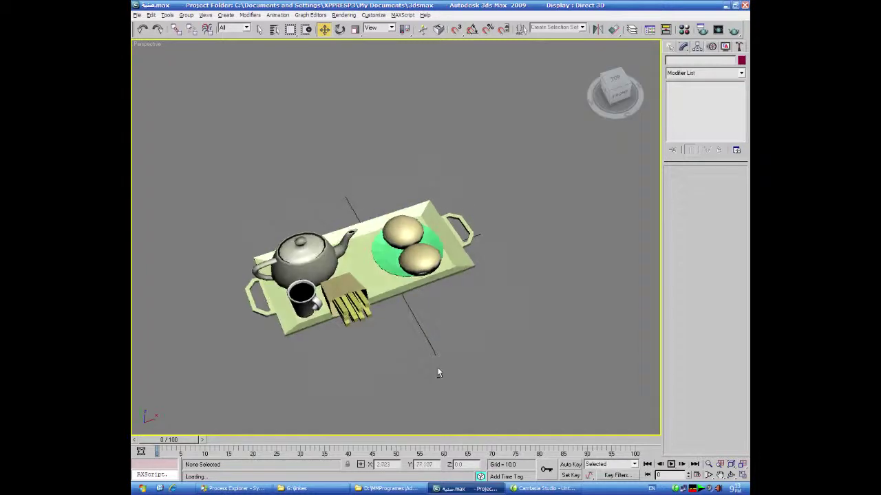
pyautogui.click(137, 15)
pyautogui.click(146, 26)
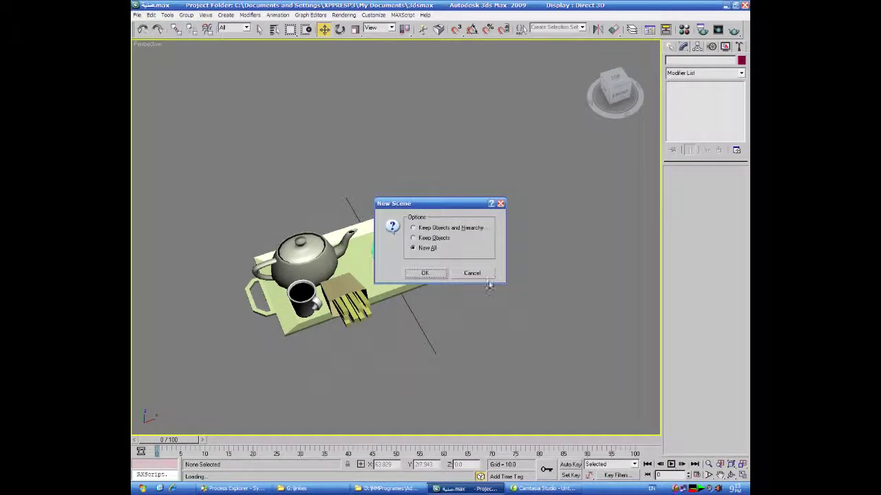
pyautogui.click(426, 273)
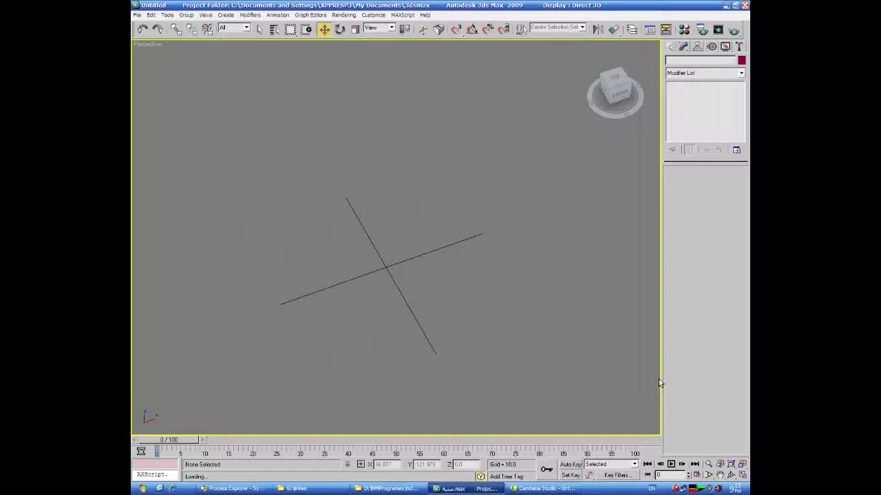
pyautogui.click(743, 465)
# Create a flat box in the Top view, about 37.6 long, 79 wide and 1.5 high
pyautogui.click(165, 110)
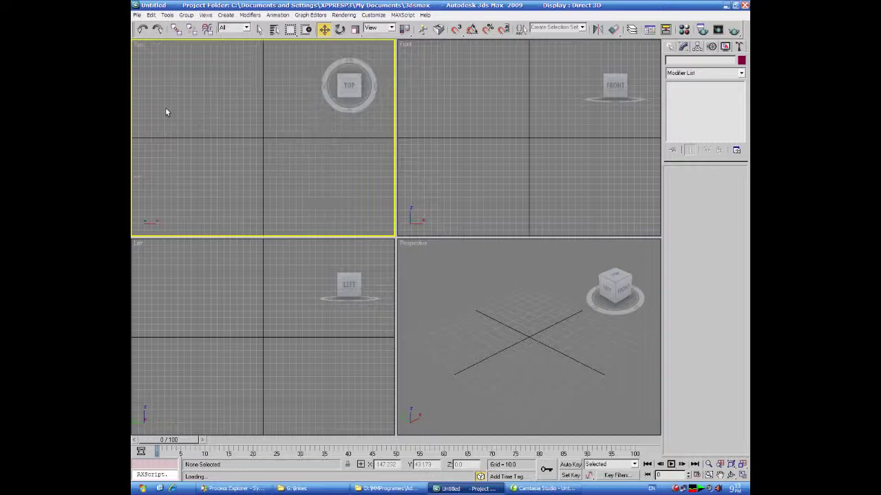
pyautogui.click(670, 46)
pyautogui.click(685, 108)
pyautogui.moveTo(204, 113); pyautogui.dragTo(254, 137)
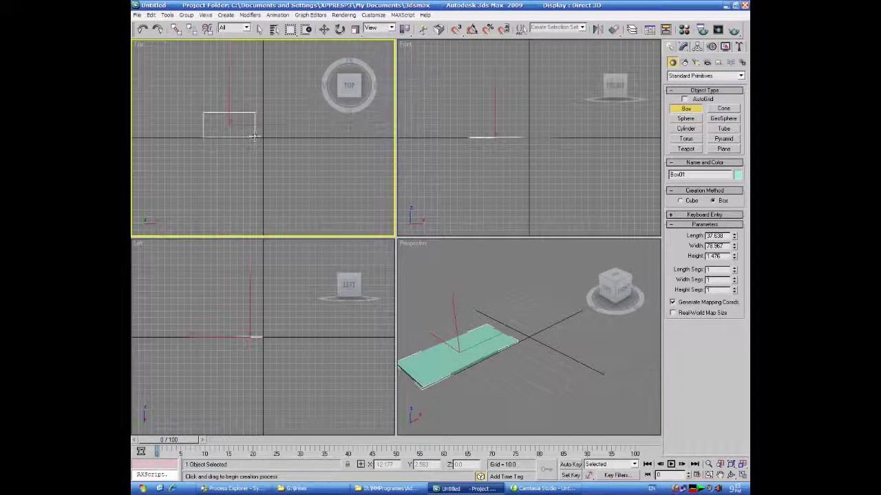
# Maximize the Perspective view and reduce the box's height to about 0.77
pyautogui.rightClick(617, 338)
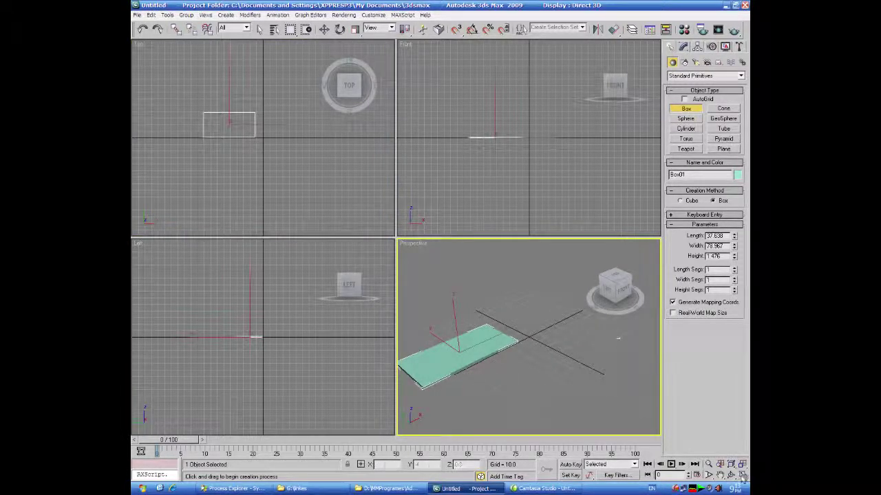
pyautogui.click(742, 475)
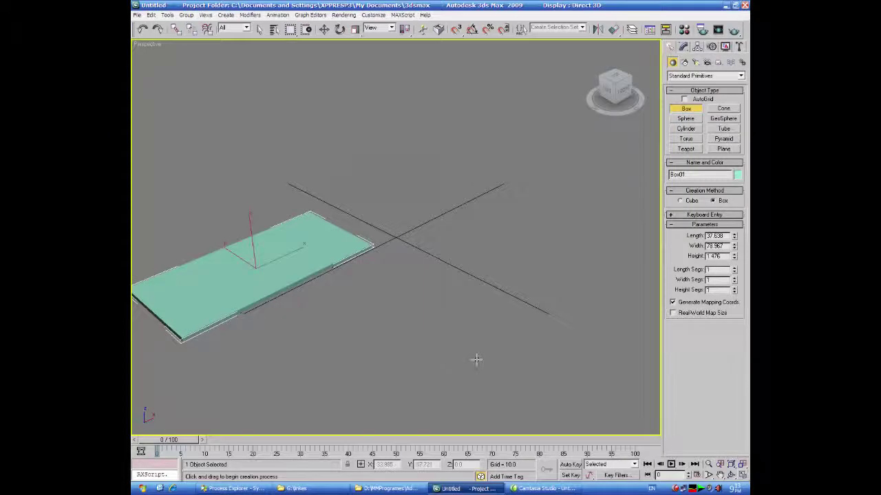
pyautogui.moveTo(476, 359); pyautogui.dragTo(562, 362, button='middle')
pyautogui.moveTo(524, 337)
pyautogui.keyDown('alt'); pyautogui.mouseDown(button='middle')
pyautogui.moveTo(505, 321)
pyautogui.moveTo(516, 341)
pyautogui.mouseUp(button='middle'); pyautogui.keyUp('alt')
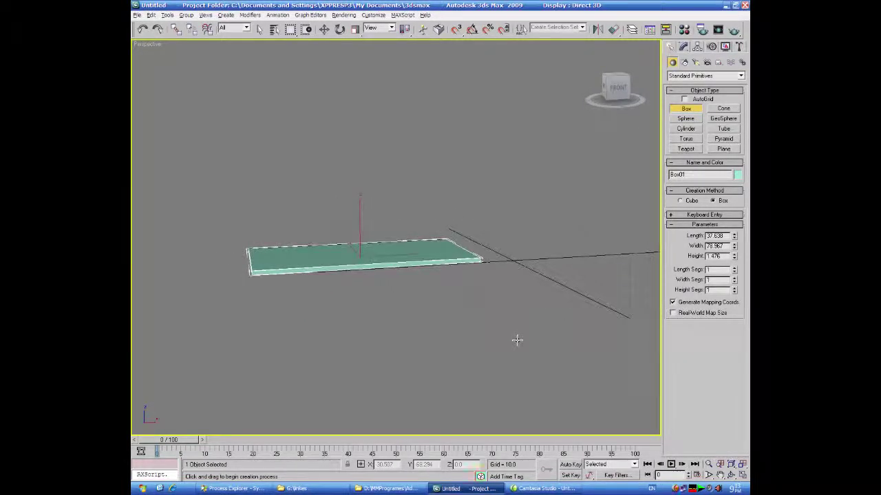
pyautogui.click(734, 258)
pyautogui.moveTo(734, 258); pyautogui.dragTo(733, 281)
# Apply an Edit Poly modifier to the box and switch to the Polygon sub-object level
pyautogui.scroll(5, 527, 365)
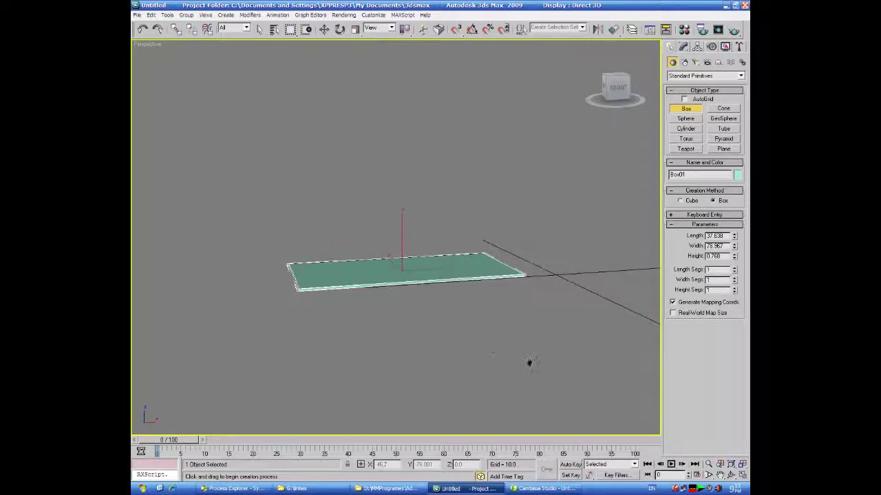
pyautogui.scroll(-5, 528, 365)
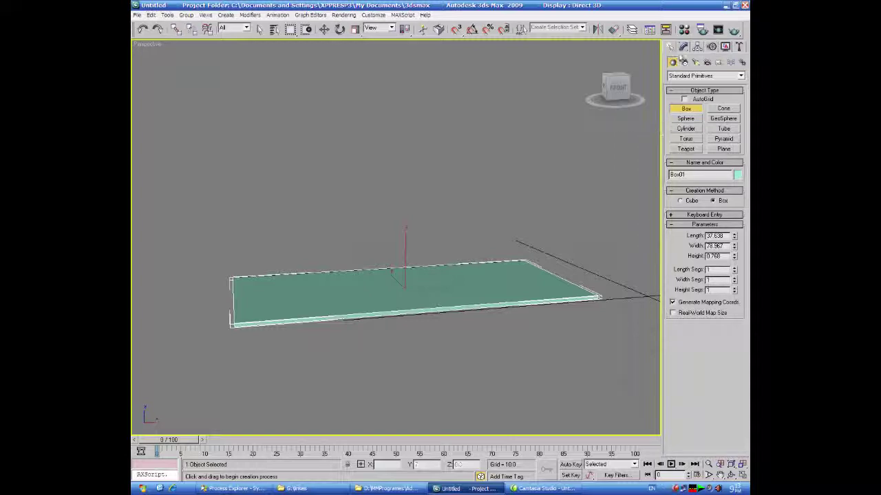
pyautogui.click(683, 47)
pyautogui.click(741, 73)
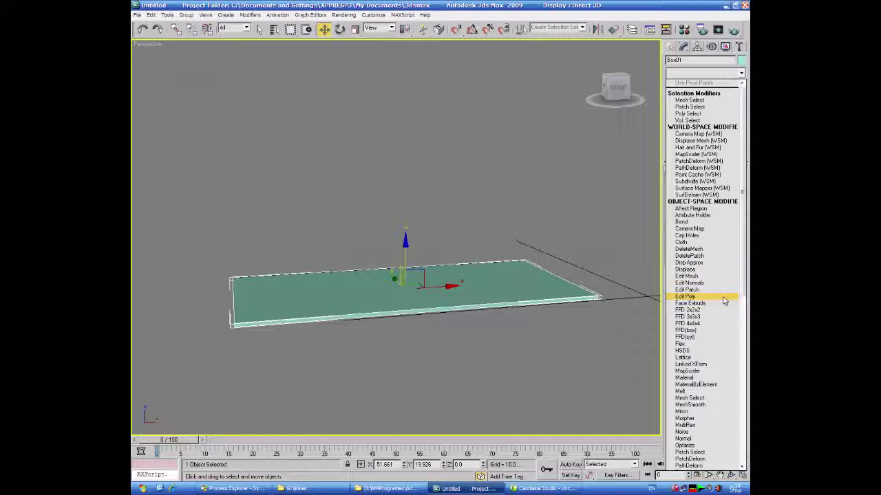
pyautogui.click(723, 298)
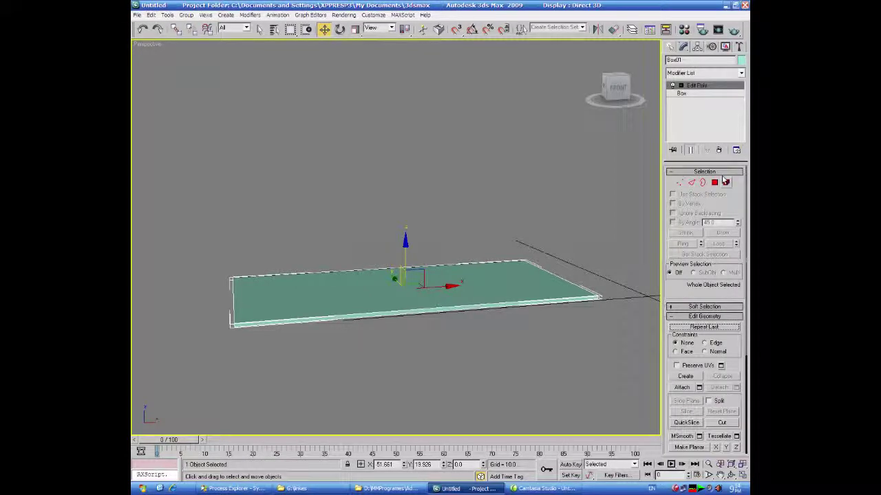
pyautogui.click(672, 86)
pyautogui.click(701, 117)
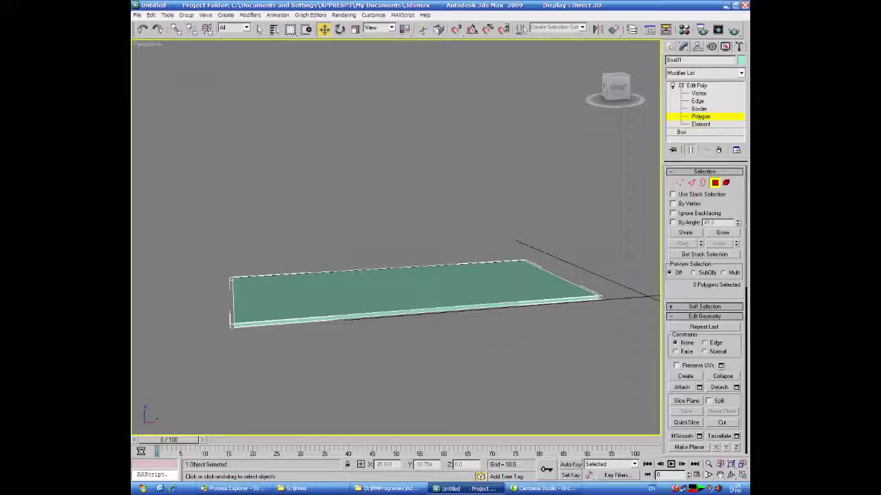
# Select the four thin side polygons around the box
pyautogui.click(480, 306)
pyautogui.keyDown('alt'); pyautogui.moveTo(311, 347); pyautogui.dragTo(411, 363, button='middle'); pyautogui.keyUp('alt')
pyautogui.keyDown('ctrl'); pyautogui.click(460, 325); pyautogui.keyUp('ctrl')
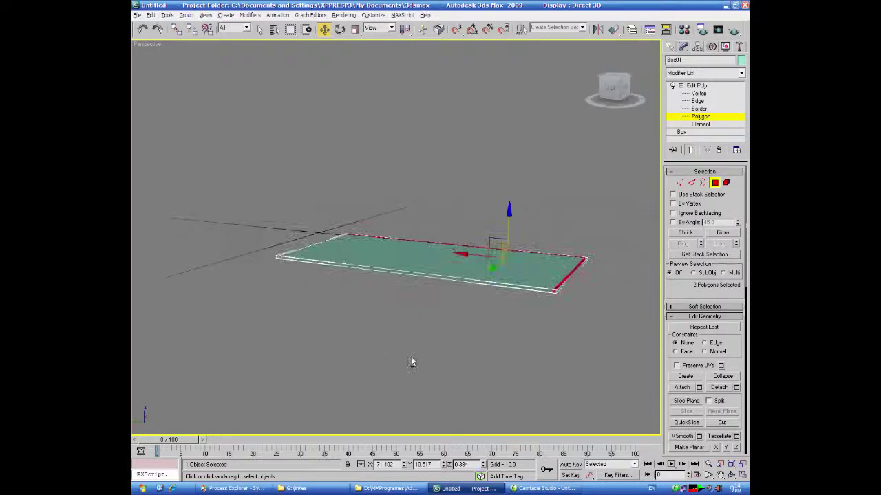
pyautogui.keyDown('ctrl'); pyautogui.click(470, 279); pyautogui.keyUp('ctrl')
pyautogui.keyDown('alt'); pyautogui.moveTo(466, 282); pyautogui.dragTo(377, 363, button='middle'); pyautogui.keyUp('alt')
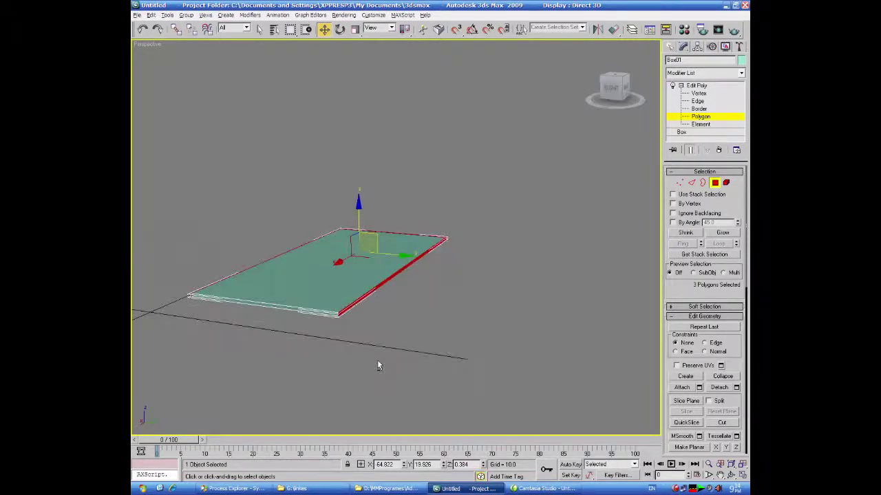
pyautogui.keyDown('ctrl'); pyautogui.click(269, 306); pyautogui.keyUp('ctrl')
pyautogui.keyDown('alt'); pyautogui.moveTo(443, 378); pyautogui.dragTo(219, 372, button='middle'); pyautogui.keyUp('alt')
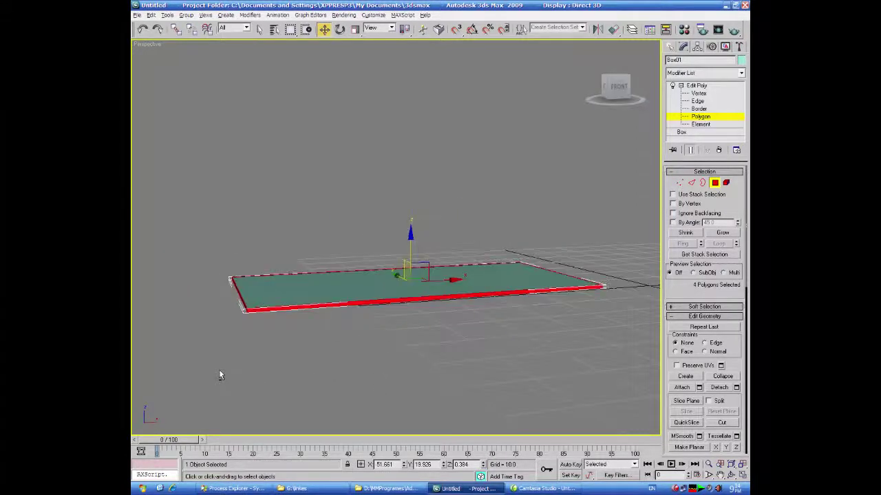
# Extrude the four side polygons outward by Local Normal with an extrusion height of about 6.9
pyautogui.keyDown('alt'); pyautogui.moveTo(426, 340); pyautogui.dragTo(399, 378, button='middle'); pyautogui.keyUp('alt')
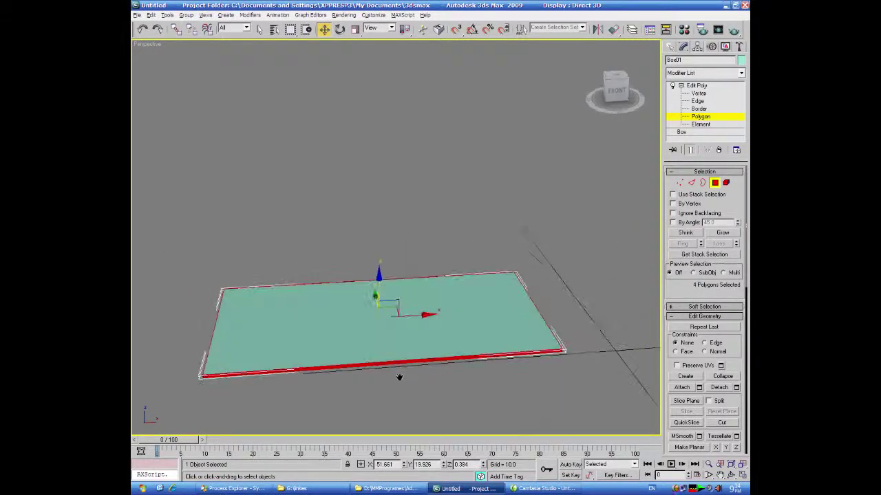
pyautogui.rightClick(403, 359)
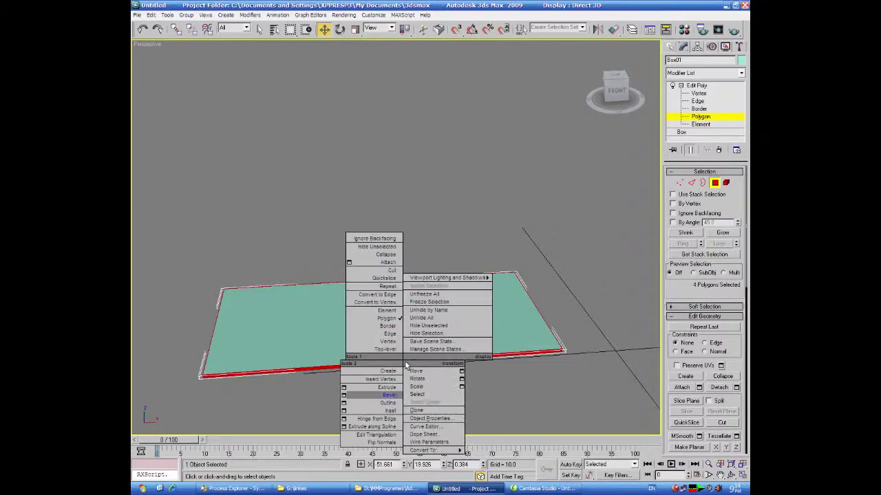
pyautogui.click(344, 389)
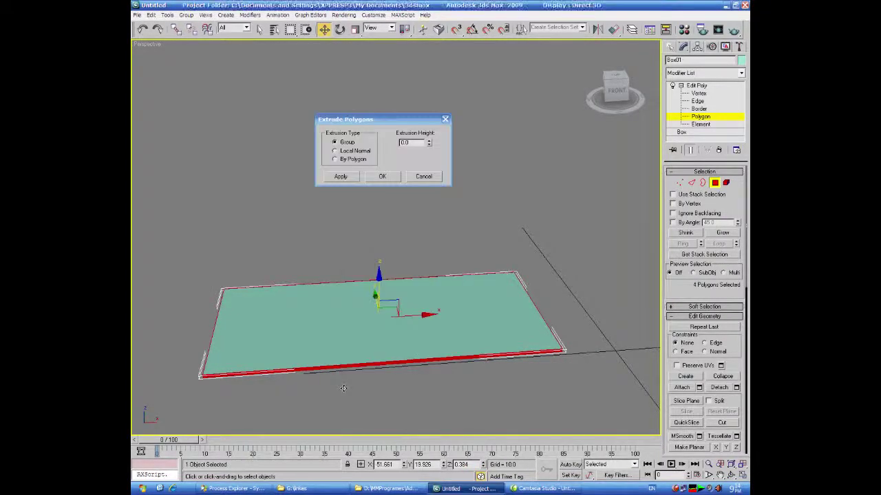
pyautogui.keyDown('alt'); pyautogui.moveTo(486, 220); pyautogui.dragTo(518, 220, button='middle'); pyautogui.keyUp('alt')
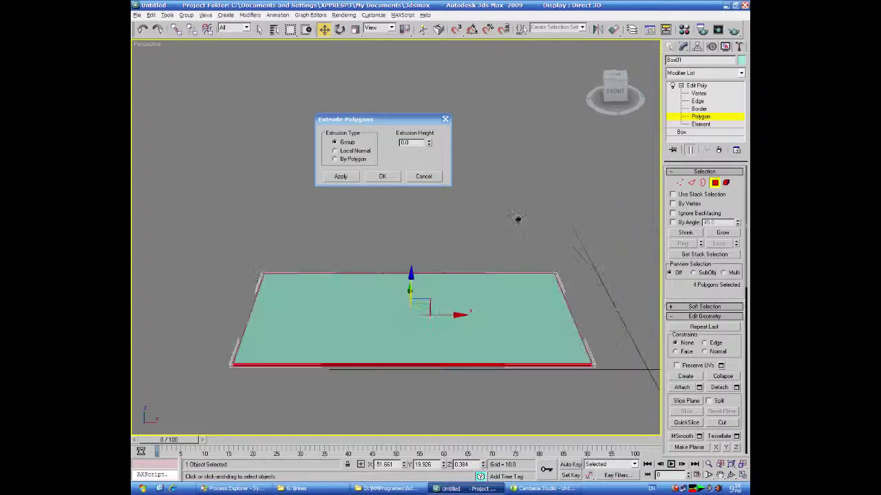
pyautogui.click(429, 140)
pyautogui.moveTo(431, 134); pyautogui.dragTo(431, 104)
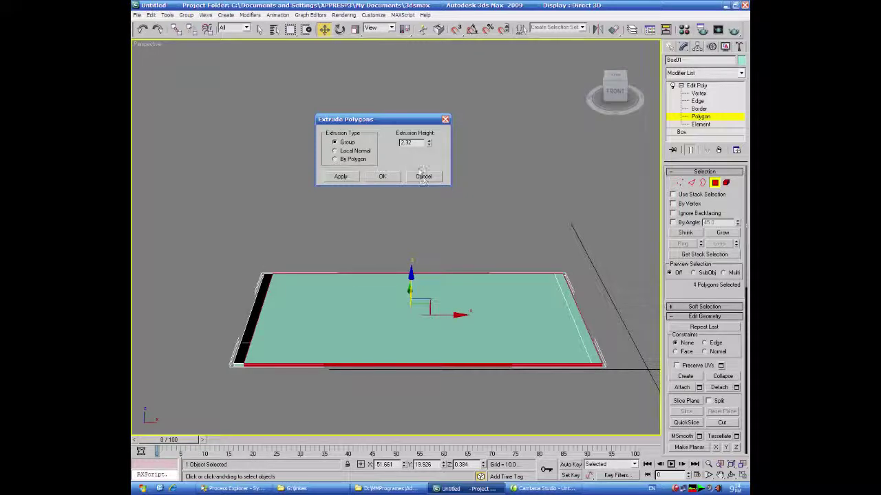
pyautogui.click(335, 159)
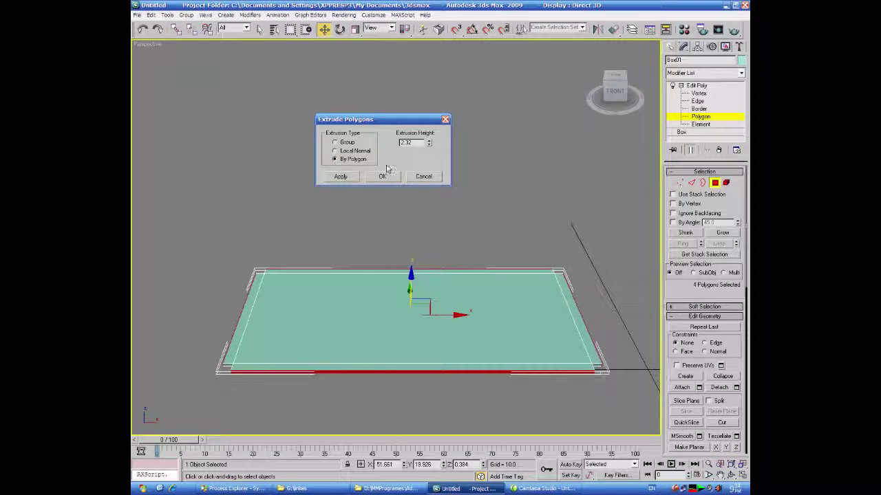
pyautogui.click(335, 151)
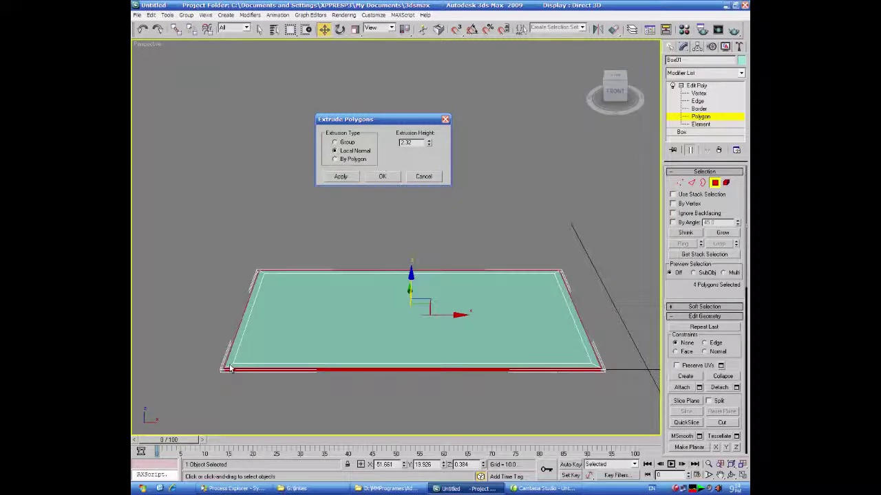
pyautogui.moveTo(429, 148); pyautogui.dragTo(429, 46)
pyautogui.moveTo(439, 400)
pyautogui.keyDown('alt'); pyautogui.mouseDown(button='middle')
pyautogui.moveTo(445, 385)
pyautogui.moveTo(438, 396)
pyautogui.mouseUp(button='middle'); pyautogui.keyUp('alt')
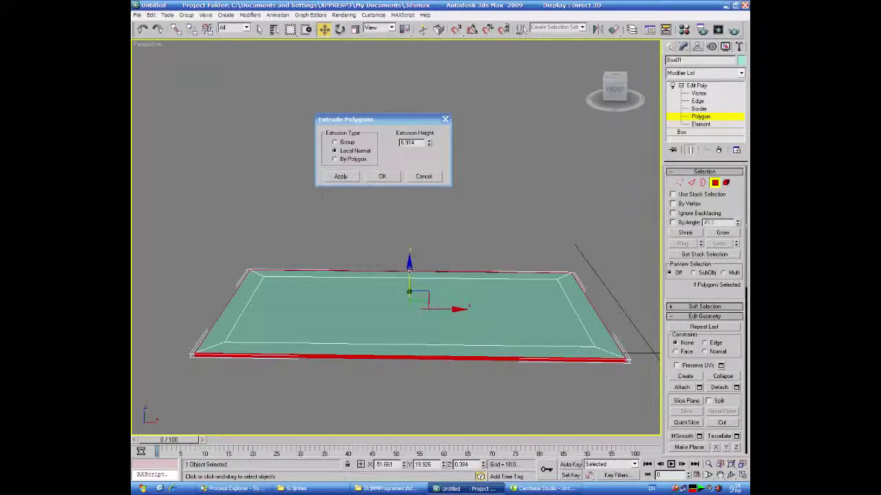
pyautogui.press('Return')
# Raise the extruded outer polygons along Z to form the tray's sloped rim, and deselect them
pyautogui.moveTo(408, 268); pyautogui.dragTo(409, 261)
pyautogui.keyDown('alt'); pyautogui.moveTo(421, 402); pyautogui.dragTo(415, 372, button='middle'); pyautogui.keyUp('alt')
pyautogui.moveTo(410, 244); pyautogui.dragTo(410, 242)
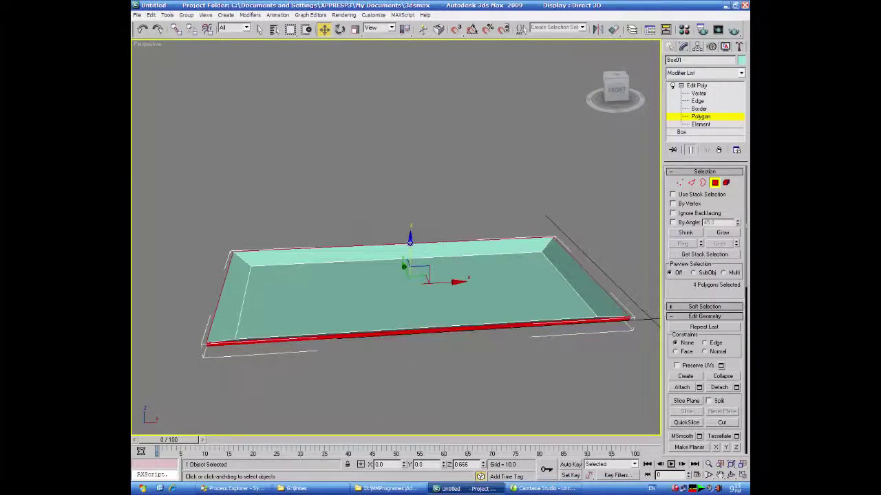
pyautogui.click(406, 351)
# At the Edge sub-object level, select the upper and lower outer rim edges on both short ends of the tray
pyautogui.keyDown('alt'); pyautogui.moveTo(406, 351); pyautogui.dragTo(379, 365, button='middle'); pyautogui.keyUp('alt')
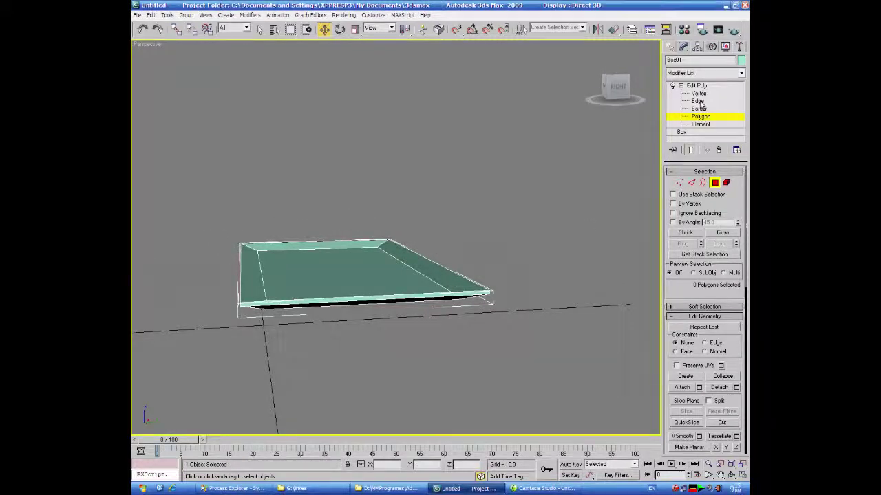
pyautogui.press('2')
pyautogui.click(387, 295)
pyautogui.keyDown('ctrl'); pyautogui.click(375, 307); pyautogui.keyUp('ctrl')
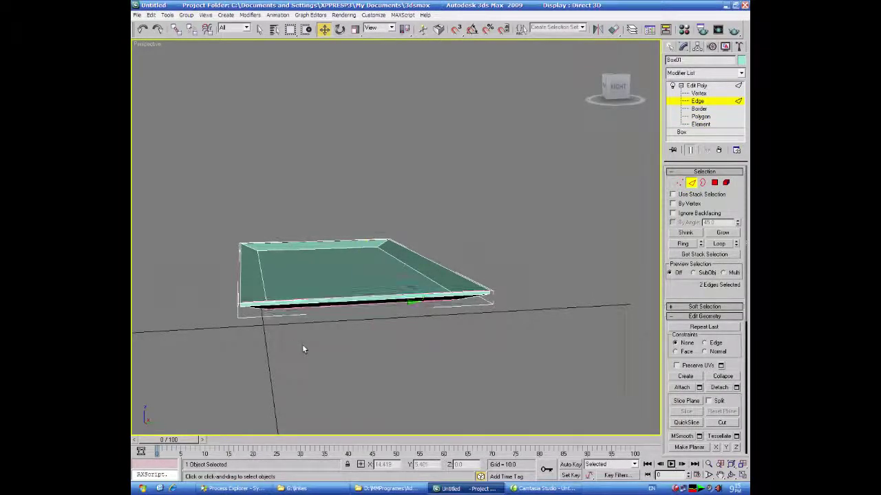
pyautogui.click(387, 296)
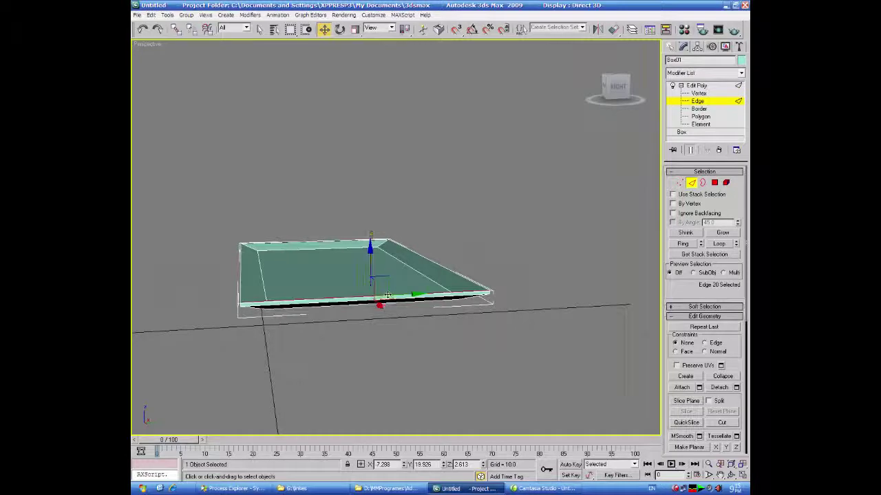
pyautogui.keyDown('ctrl'); pyautogui.click(346, 302); pyautogui.keyUp('ctrl')
pyautogui.keyDown('alt'); pyautogui.moveTo(292, 357); pyautogui.dragTo(395, 319, button='middle'); pyautogui.keyUp('alt')
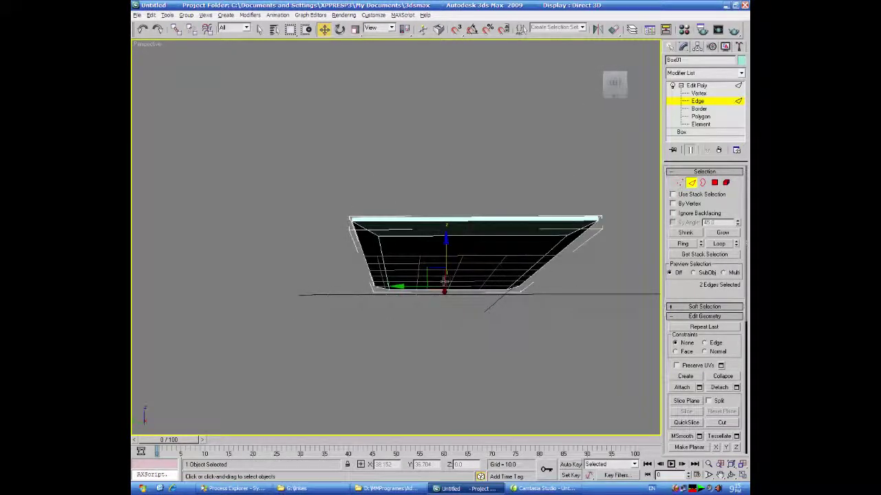
pyautogui.keyDown('ctrl'); pyautogui.click(483, 218); pyautogui.keyUp('ctrl')
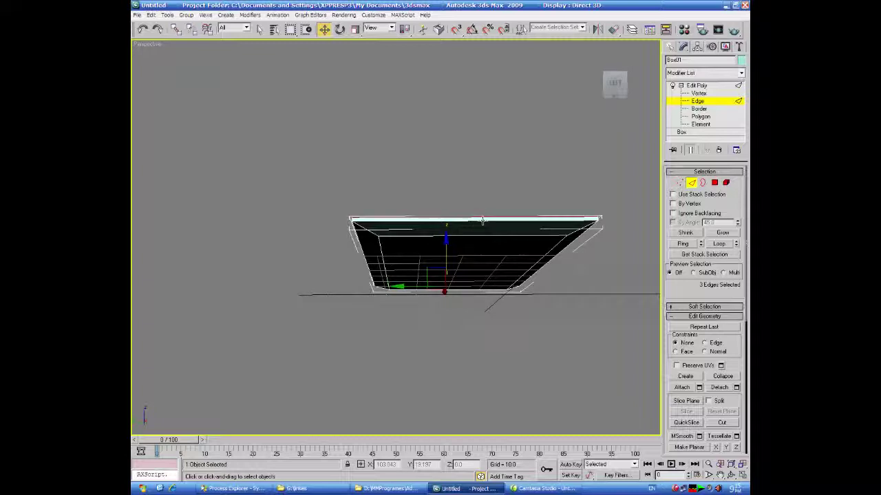
pyautogui.keyDown('ctrl'); pyautogui.click(482, 221); pyautogui.keyUp('ctrl')
pyautogui.keyDown('alt'); pyautogui.moveTo(485, 244); pyautogui.dragTo(363, 373, button='middle'); pyautogui.keyUp('alt')
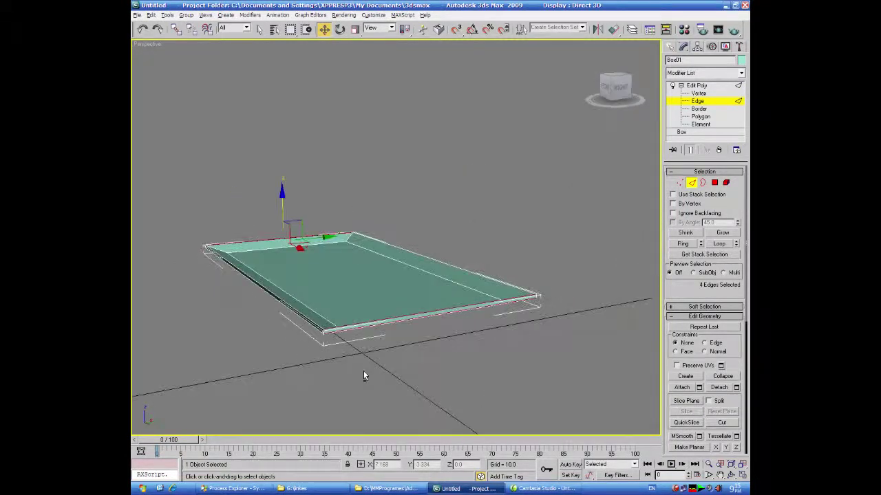
# Connect the selected rim edges on both short ends with 2 segments and a pinch of 19
pyautogui.rightClick(404, 316)
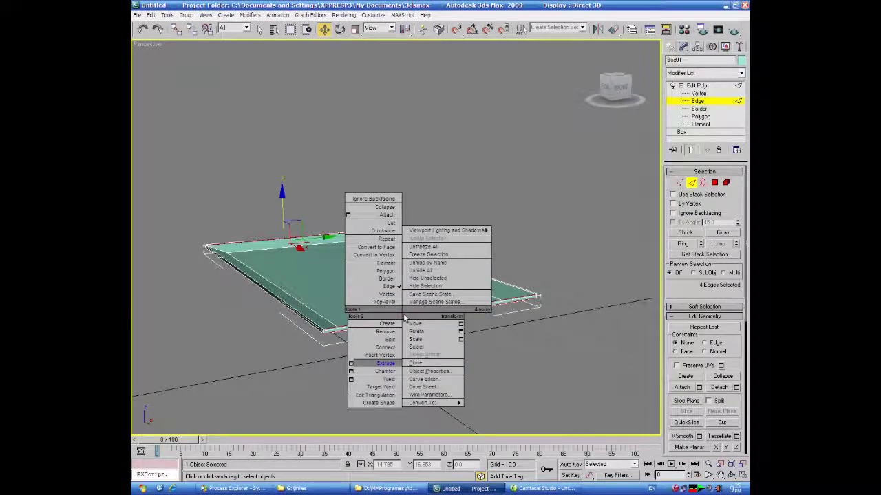
pyautogui.click(351, 346)
pyautogui.click(379, 143)
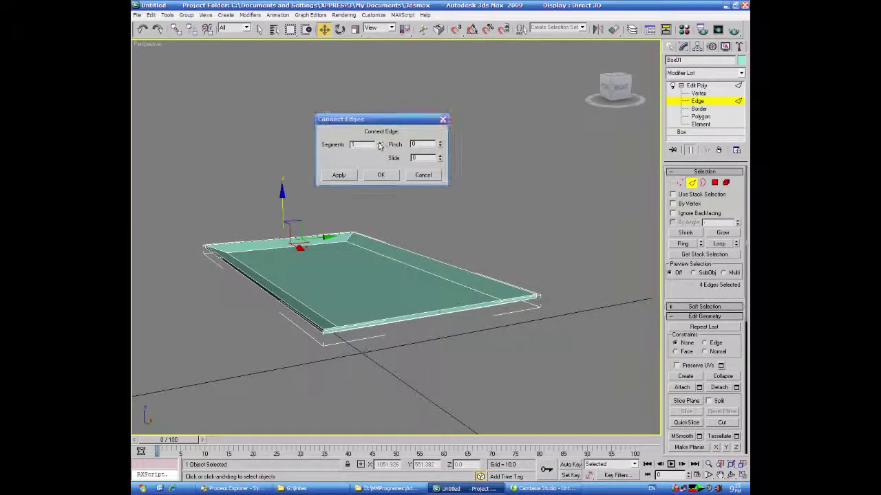
pyautogui.keyDown('alt'); pyautogui.moveTo(461, 331); pyautogui.dragTo(419, 227, button='middle'); pyautogui.keyUp('alt')
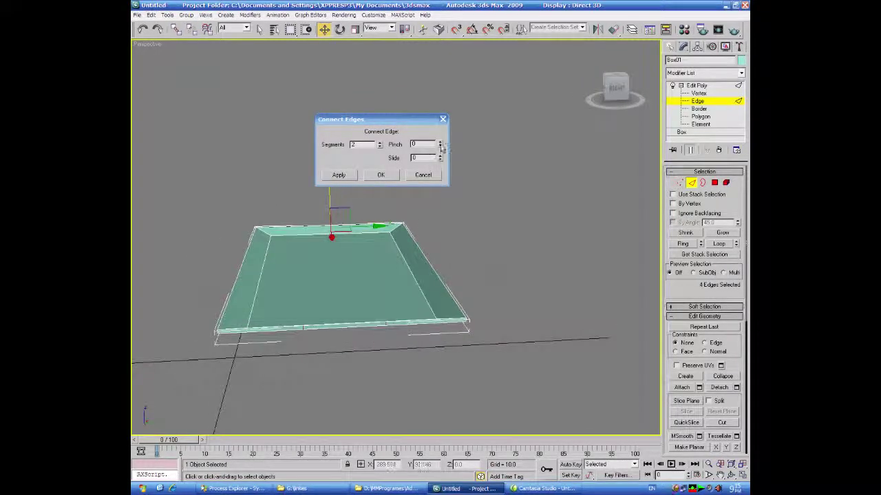
pyautogui.moveTo(441, 144); pyautogui.dragTo(439, 124)
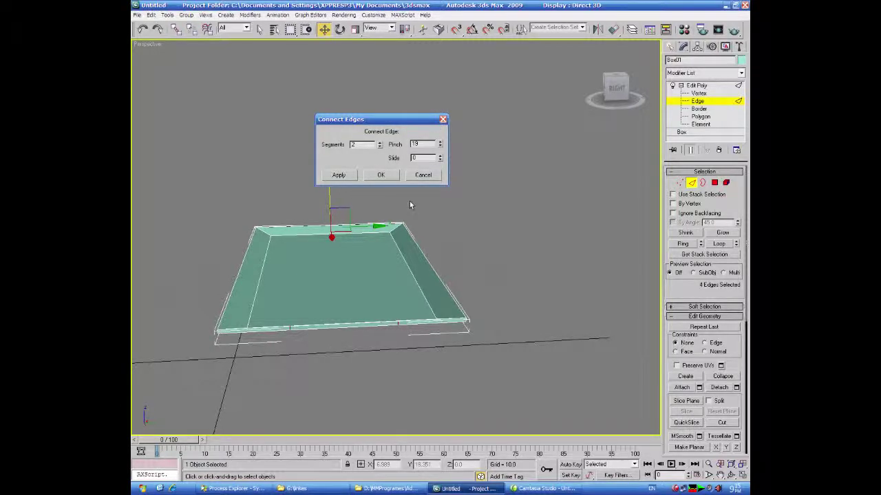
pyautogui.keyDown('alt'); pyautogui.moveTo(243, 365); pyautogui.dragTo(270, 372, button='middle'); pyautogui.keyUp('alt')
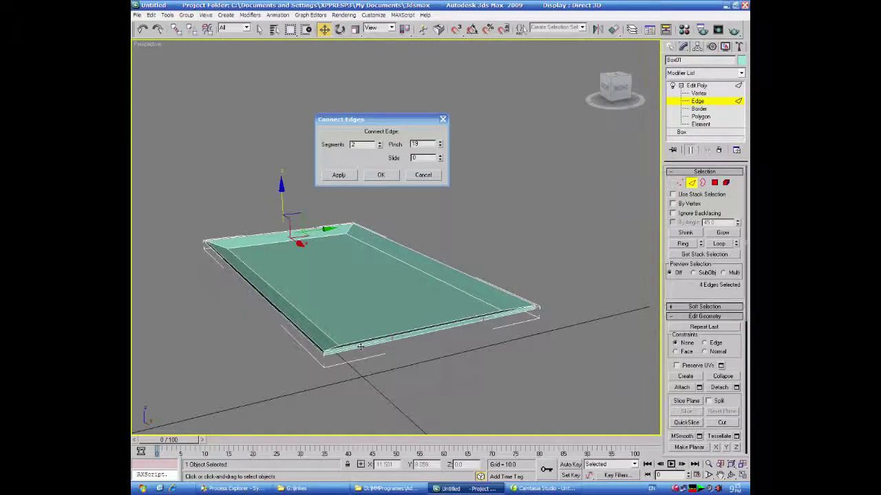
pyautogui.keyDown('alt'); pyautogui.moveTo(259, 347); pyautogui.dragTo(413, 345, button='middle'); pyautogui.keyUp('alt')
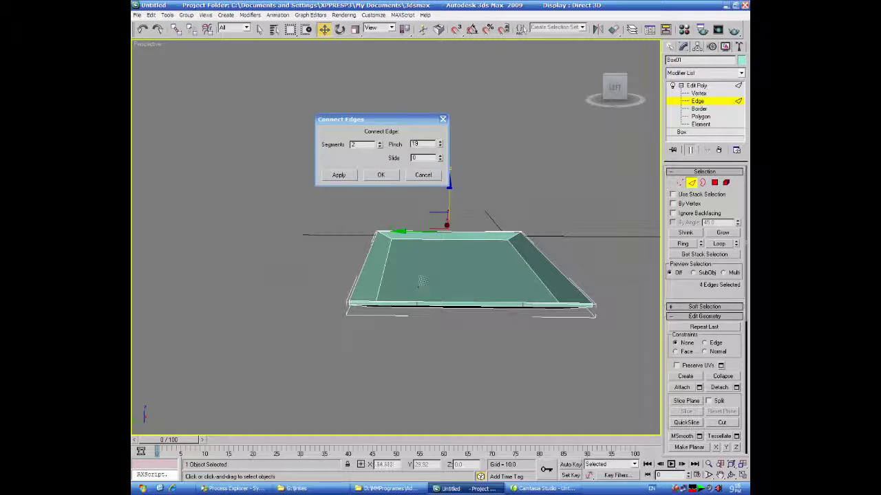
pyautogui.keyDown('alt'); pyautogui.moveTo(455, 383); pyautogui.dragTo(360, 392, button='middle'); pyautogui.keyUp('alt')
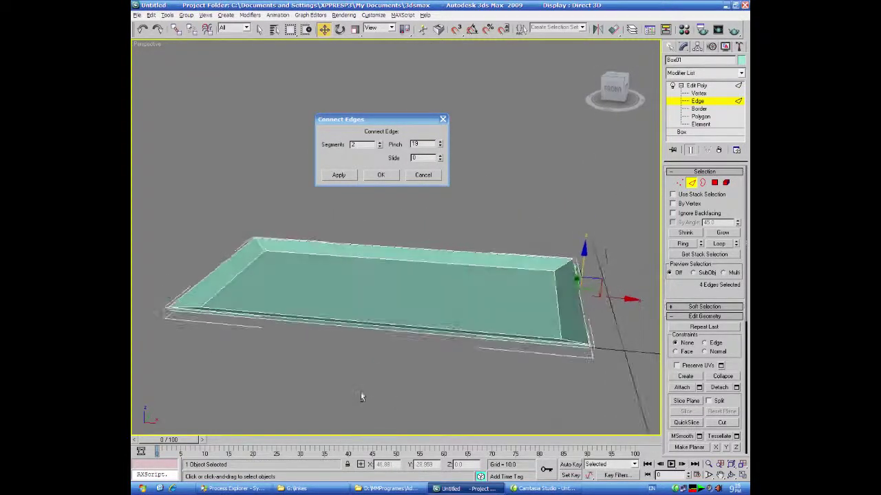
pyautogui.click(381, 177)
# At the Polygon sub-object level, select the middle outer rim polygon on each short end of the tray
pyautogui.keyDown('alt'); pyautogui.moveTo(361, 316); pyautogui.dragTo(308, 321, button='middle'); pyautogui.keyUp('alt')
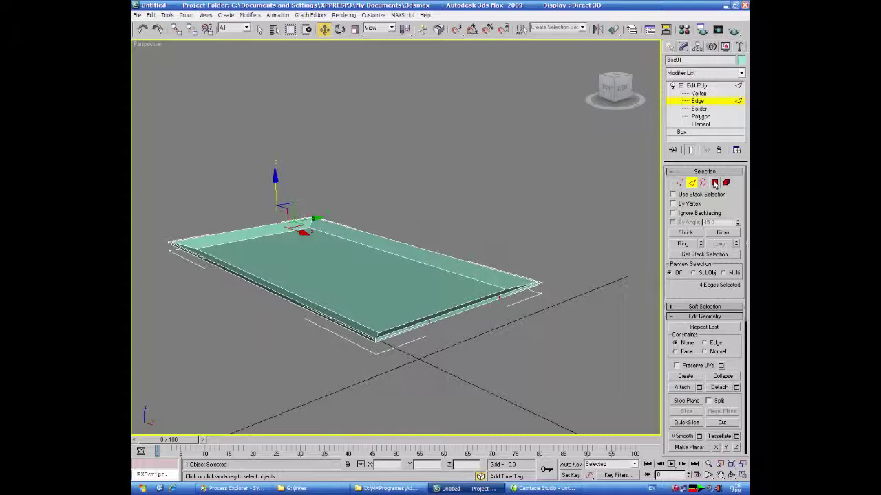
pyautogui.press('4')
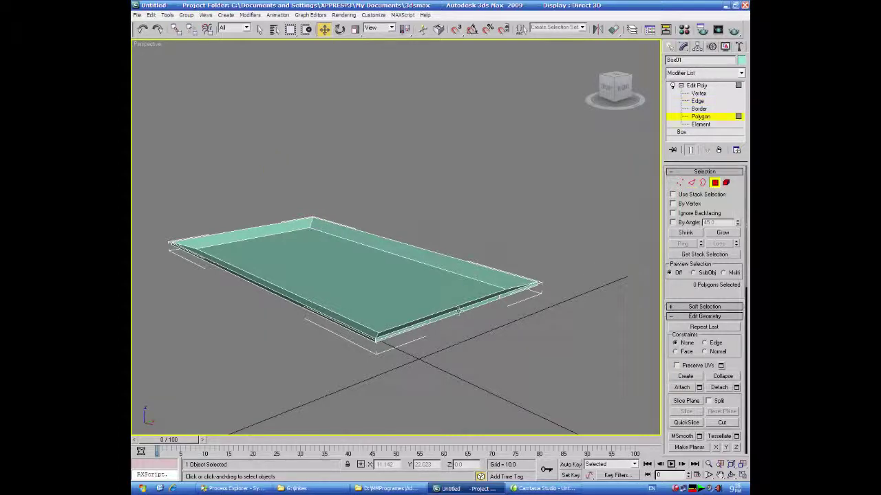
pyautogui.click(457, 311)
pyautogui.keyDown('alt'); pyautogui.moveTo(236, 340); pyautogui.dragTo(318, 335, button='middle'); pyautogui.keyUp('alt')
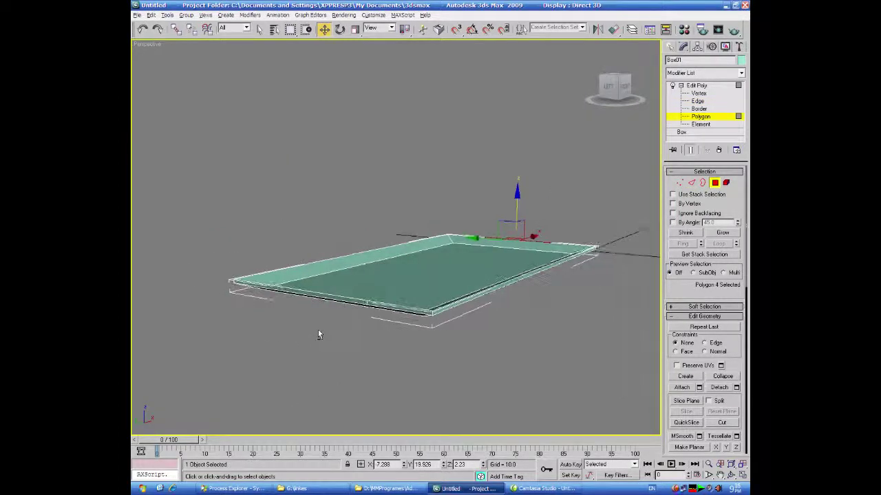
pyautogui.keyDown('ctrl'); pyautogui.click(335, 300); pyautogui.keyUp('ctrl')
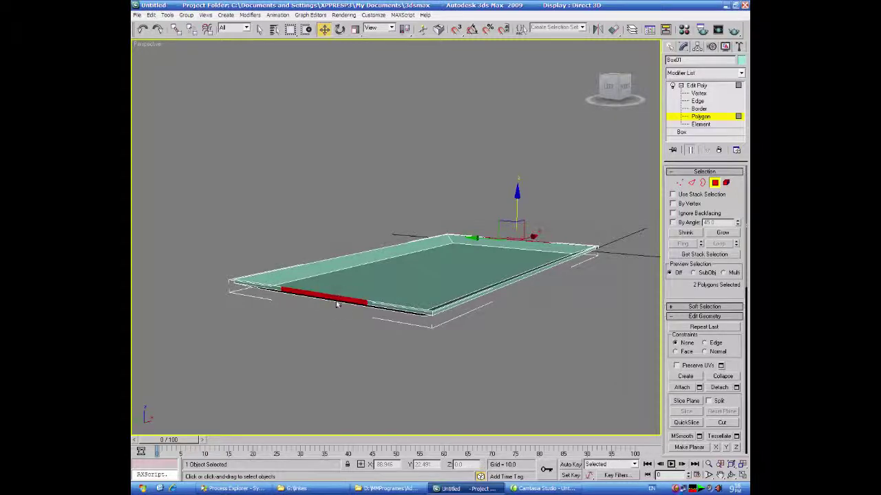
pyautogui.keyDown('alt'); pyautogui.moveTo(396, 362); pyautogui.dragTo(316, 371, button='middle'); pyautogui.keyUp('alt')
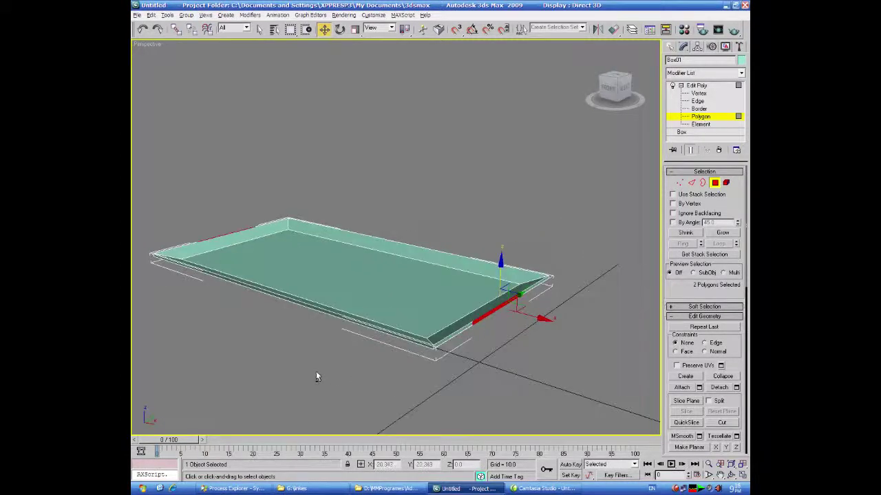
# Extrude the two middle end polygons outward by Local Normal with a height of about 9.68, and deselect them
pyautogui.rightClick(476, 321)
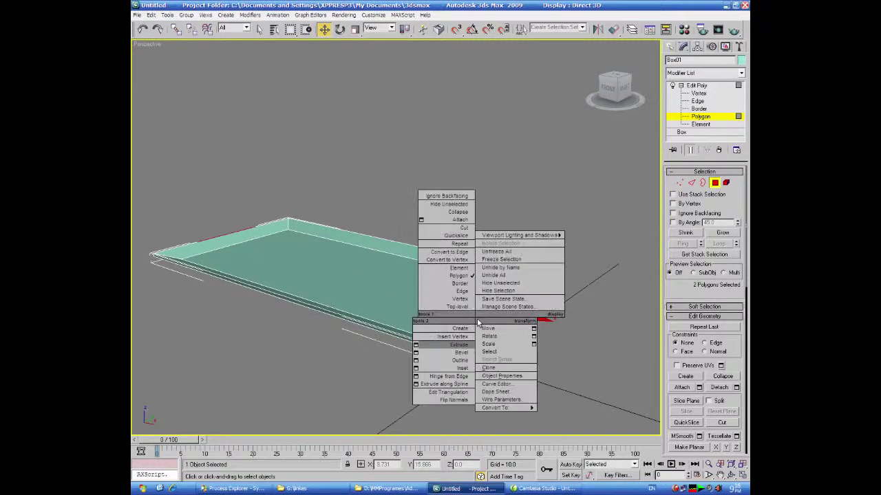
pyautogui.click(415, 346)
pyautogui.keyDown('alt'); pyautogui.moveTo(377, 355); pyautogui.dragTo(368, 384, button='middle'); pyautogui.keyUp('alt')
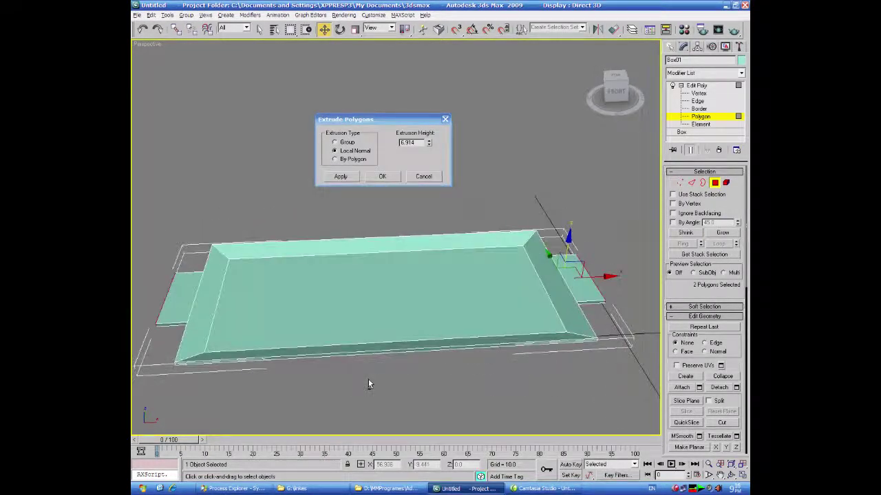
pyautogui.click(334, 143)
pyautogui.click(335, 151)
pyautogui.moveTo(426, 145); pyautogui.dragTo(428, 118)
pyautogui.keyDown('alt'); pyautogui.moveTo(427, 359); pyautogui.dragTo(418, 358, button='middle'); pyautogui.keyUp('alt')
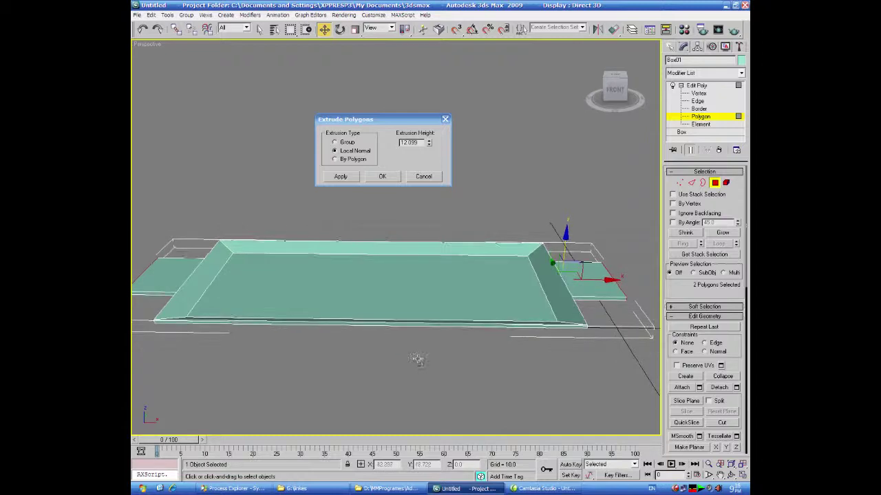
pyautogui.moveTo(427, 142); pyautogui.dragTo(428, 156)
pyautogui.keyDown('alt'); pyautogui.moveTo(401, 323); pyautogui.dragTo(395, 368, button='middle'); pyautogui.keyUp('alt')
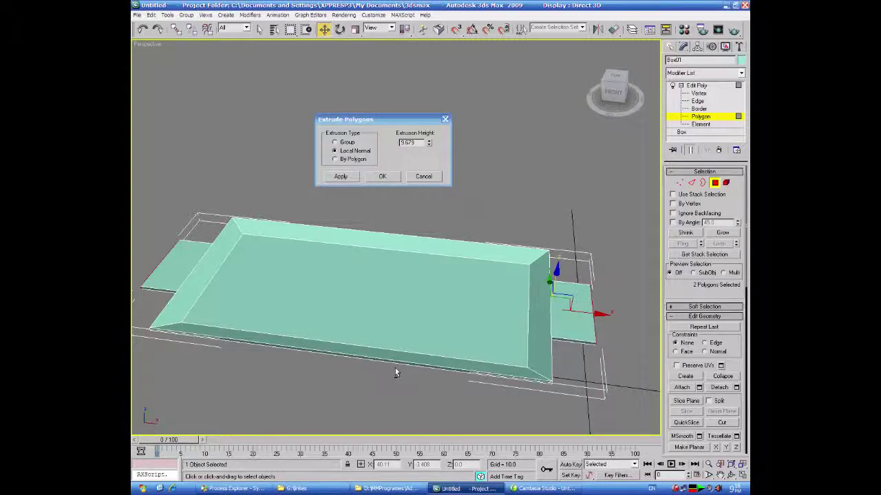
pyautogui.click(381, 177)
pyautogui.keyDown('alt'); pyautogui.moveTo(380, 359); pyautogui.dragTo(408, 387, button='middle'); pyautogui.keyUp('alt')
pyautogui.click(338, 338)
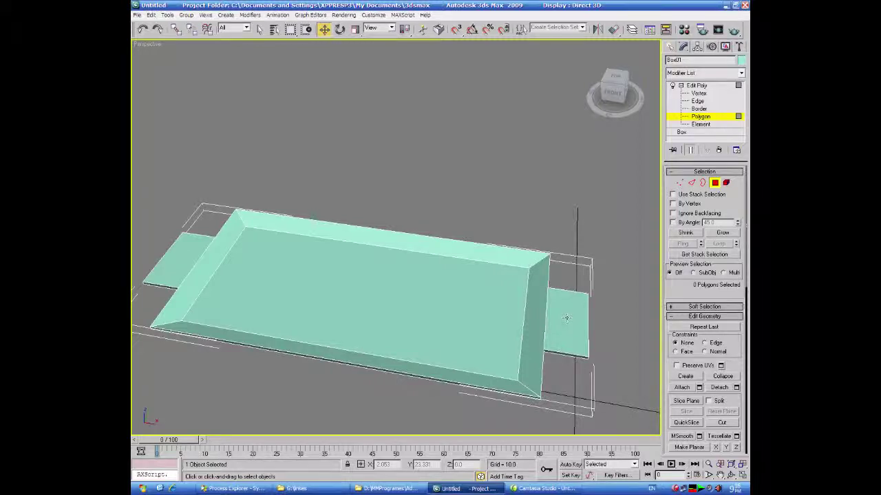
# At the Edge sub-object level, select the four short vertical edges at the outer corners of both end handles
pyautogui.keyDown('alt'); pyautogui.moveTo(611, 389); pyautogui.dragTo(605, 348, button='middle'); pyautogui.keyUp('alt')
pyautogui.click(691, 183)
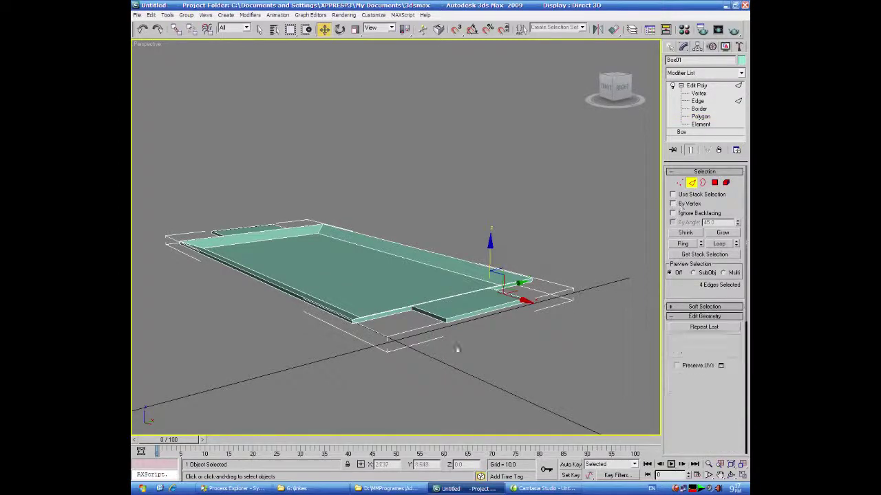
pyautogui.scroll(5, 461, 355)
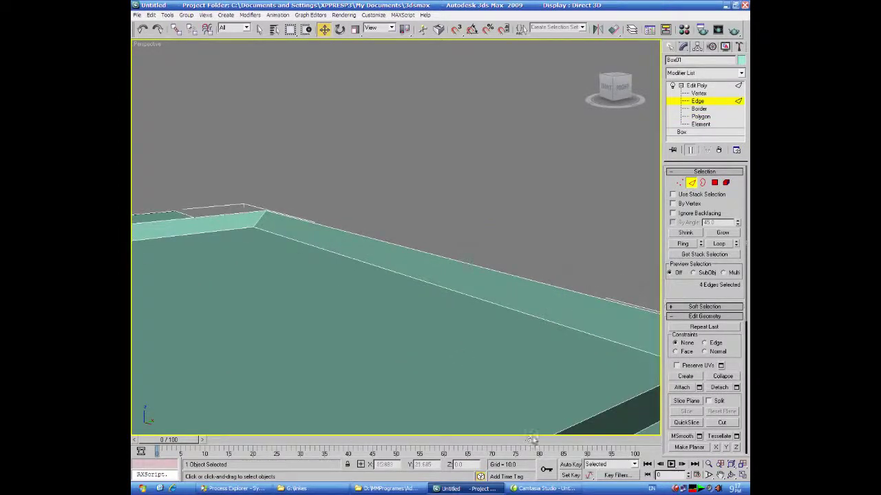
pyautogui.scroll(-3, 512, 392)
pyautogui.click(495, 394)
pyautogui.keyDown('alt'); pyautogui.moveTo(570, 410); pyautogui.dragTo(533, 407, button='middle'); pyautogui.keyUp('alt')
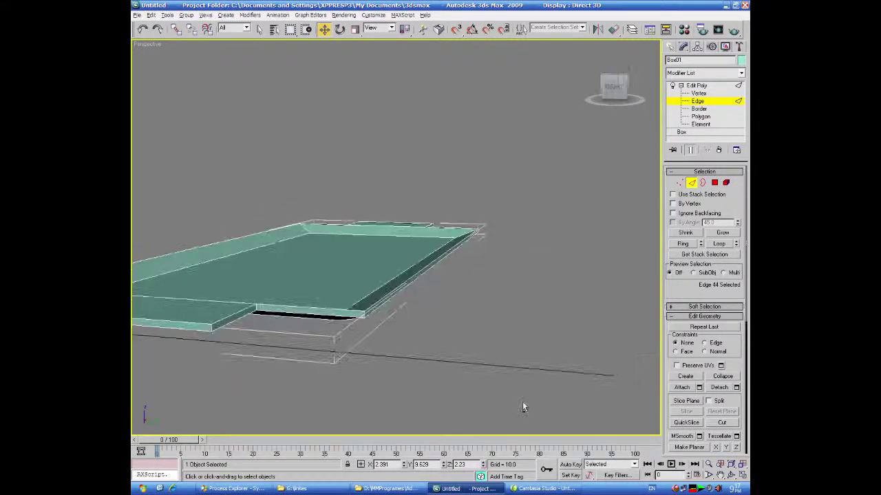
pyautogui.keyDown('ctrl'); pyautogui.click(212, 326); pyautogui.keyUp('ctrl')
pyautogui.keyDown('alt'); pyautogui.moveTo(229, 376); pyautogui.dragTo(390, 377, button='middle'); pyautogui.keyUp('alt')
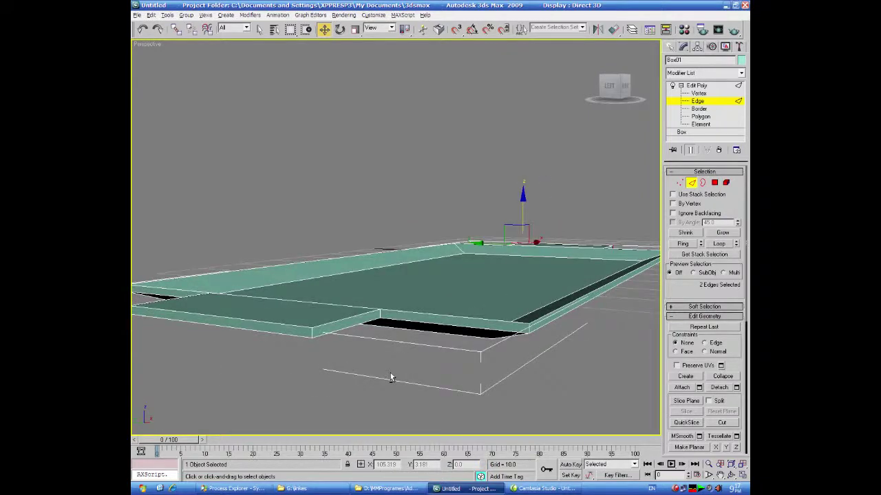
pyautogui.keyDown('ctrl'); pyautogui.click(330, 340); pyautogui.keyUp('ctrl')
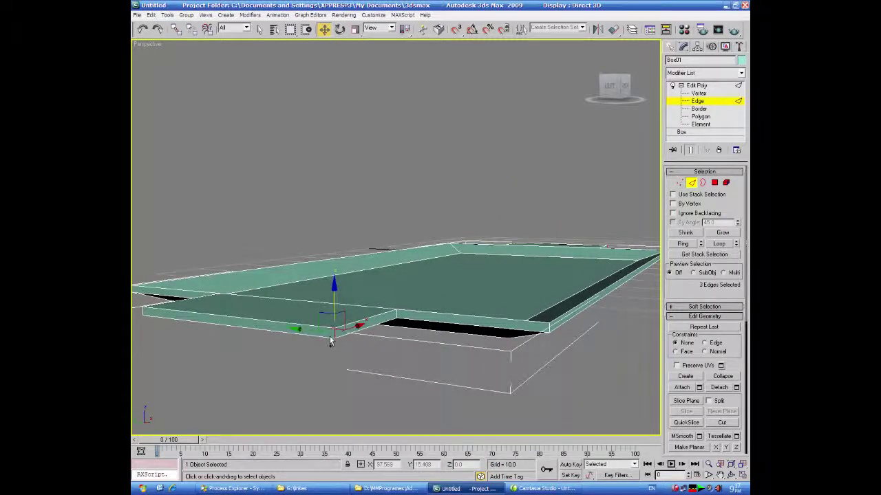
pyautogui.keyDown('ctrl'); pyautogui.click(141, 311); pyautogui.keyUp('ctrl')
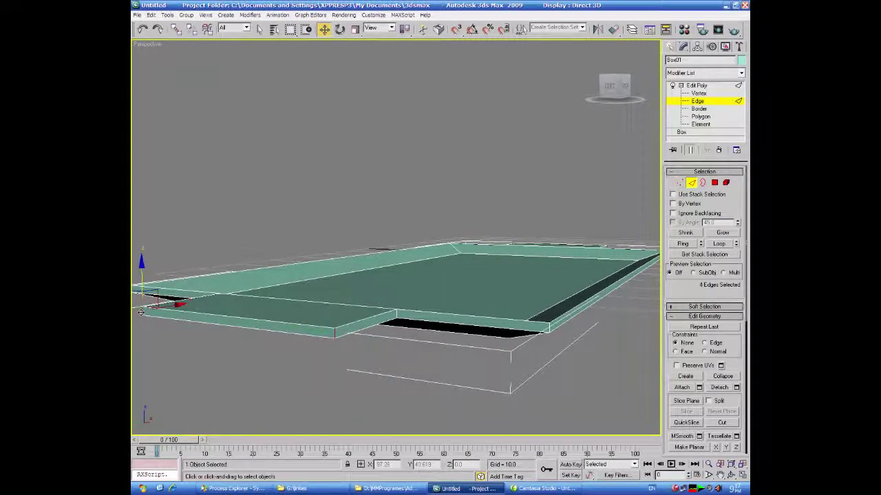
pyautogui.keyDown('alt'); pyautogui.moveTo(444, 383); pyautogui.dragTo(338, 376, button='middle'); pyautogui.keyUp('alt')
pyautogui.hotkey('shift', 'z')
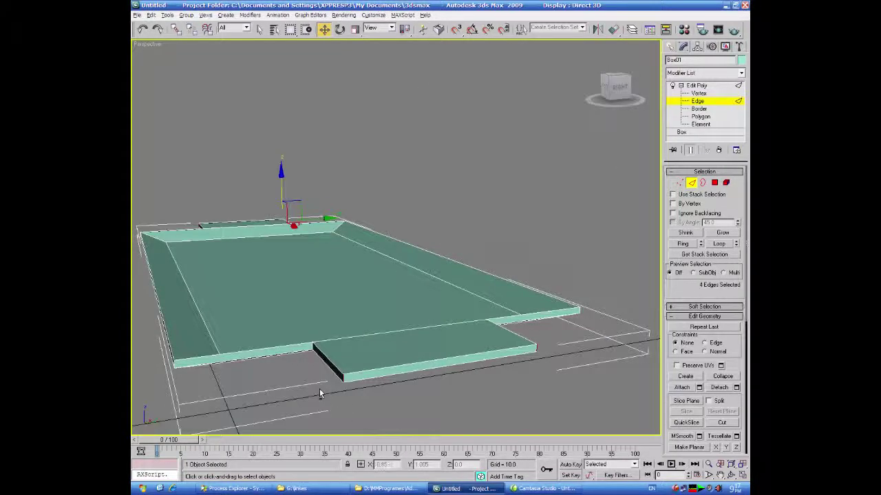
# Chamfer the four handle corner edges by about 4.98 with 1 segment, keeping the chamfer settings open
pyautogui.rightClick(343, 379)
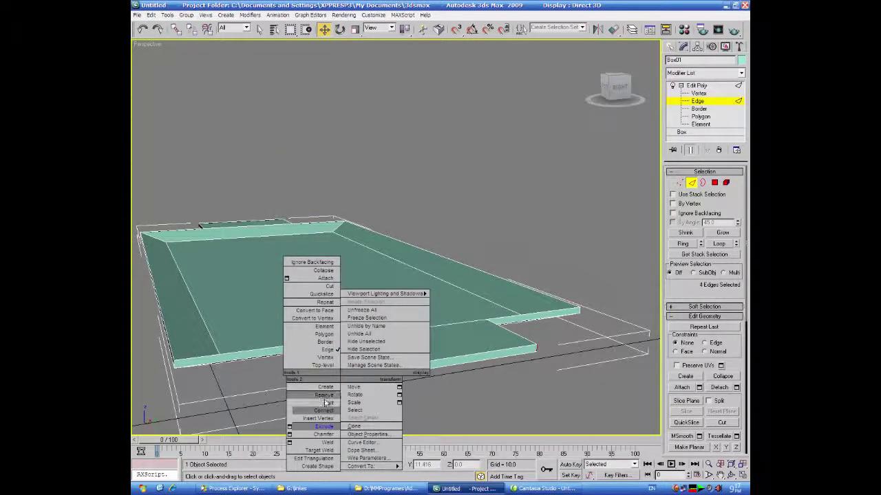
pyautogui.click(289, 435)
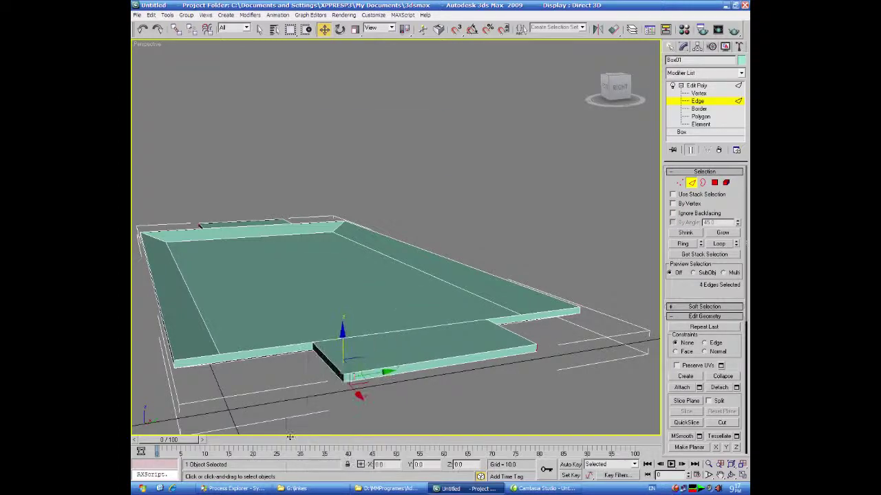
pyautogui.keyDown('alt'); pyautogui.moveTo(386, 408); pyautogui.dragTo(395, 405, button='middle'); pyautogui.keyUp('alt')
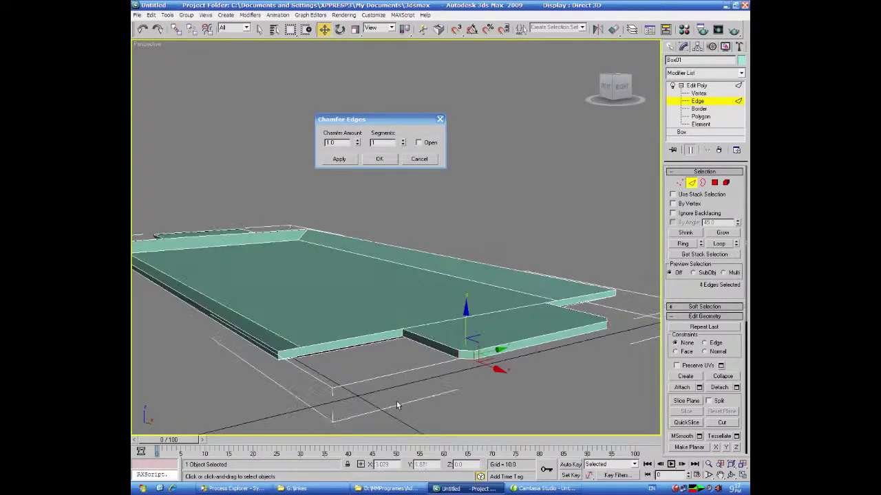
pyautogui.moveTo(357, 144); pyautogui.dragTo(364, 53)
pyautogui.keyDown('alt'); pyautogui.moveTo(367, 233); pyautogui.dragTo(407, 423, button='middle'); pyautogui.keyUp('alt')
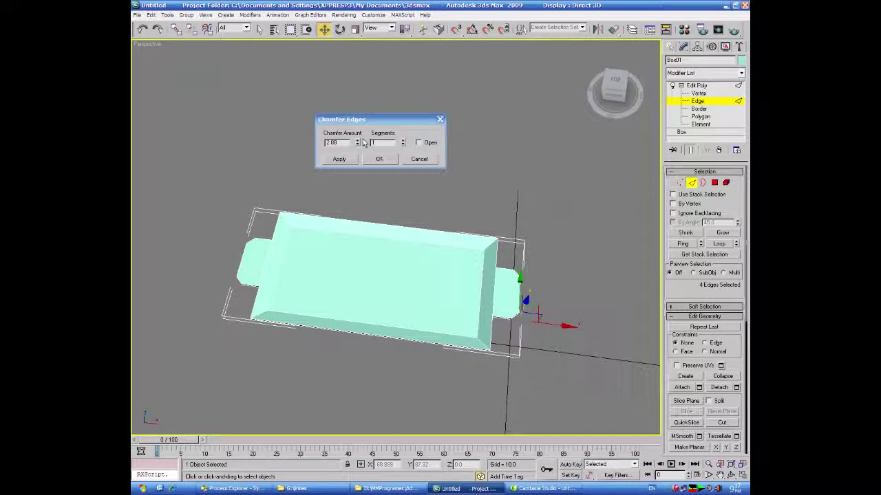
pyautogui.moveTo(357, 142); pyautogui.dragTo(357, 112)
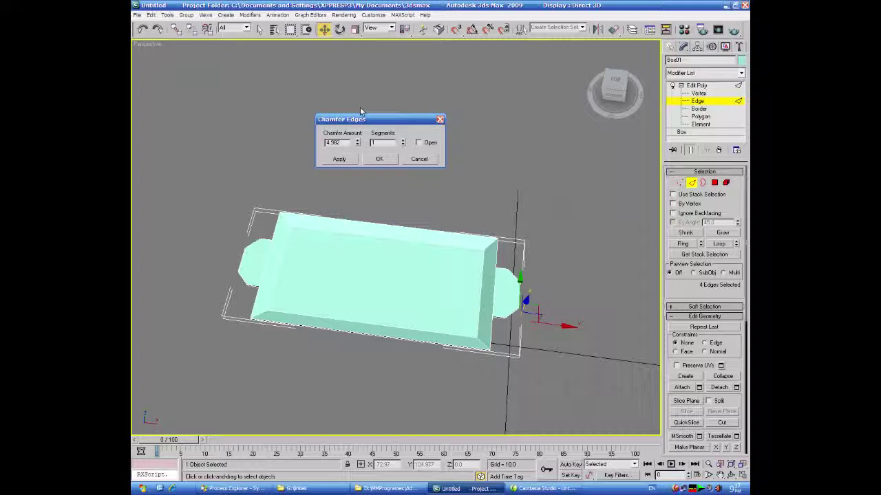
pyautogui.click(344, 160)
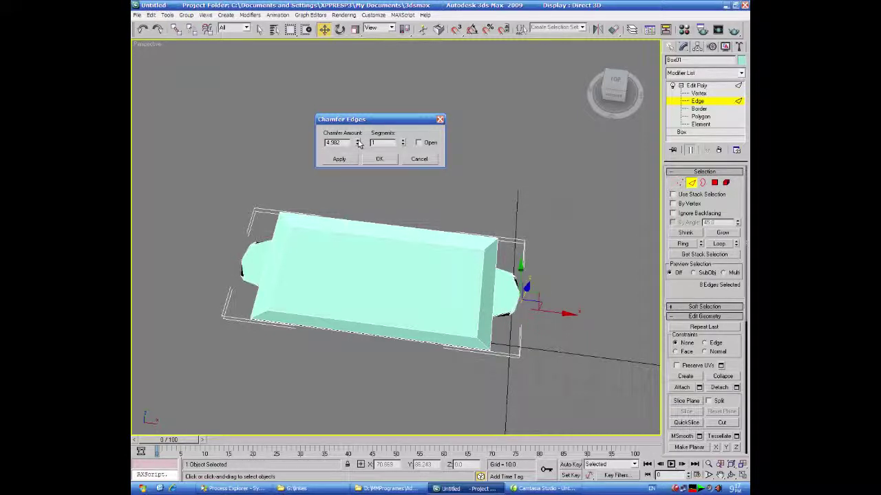
# Try a second chamfer of about 2.24 on the eight handle corner edges, and cancel it
pyautogui.write('4')
pyautogui.moveTo(357, 143); pyautogui.dragTo(355, 168)
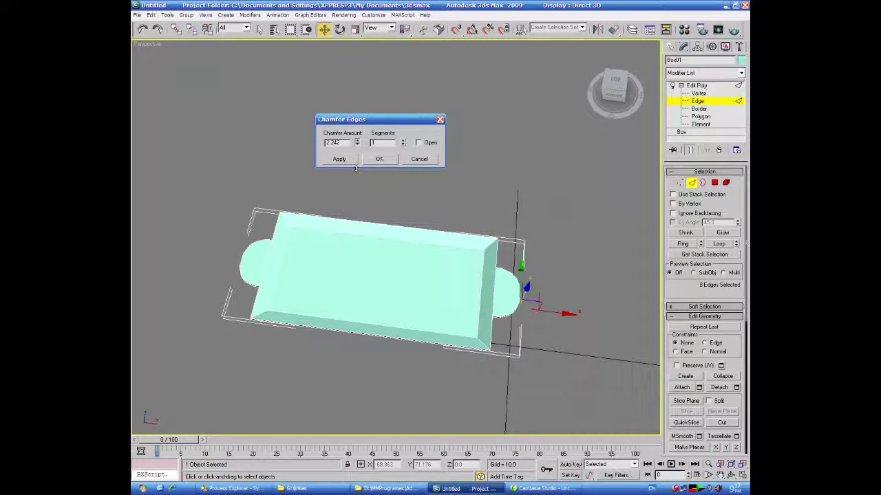
pyautogui.keyDown('alt'); pyautogui.moveTo(435, 397); pyautogui.dragTo(426, 375, button='middle'); pyautogui.keyUp('alt')
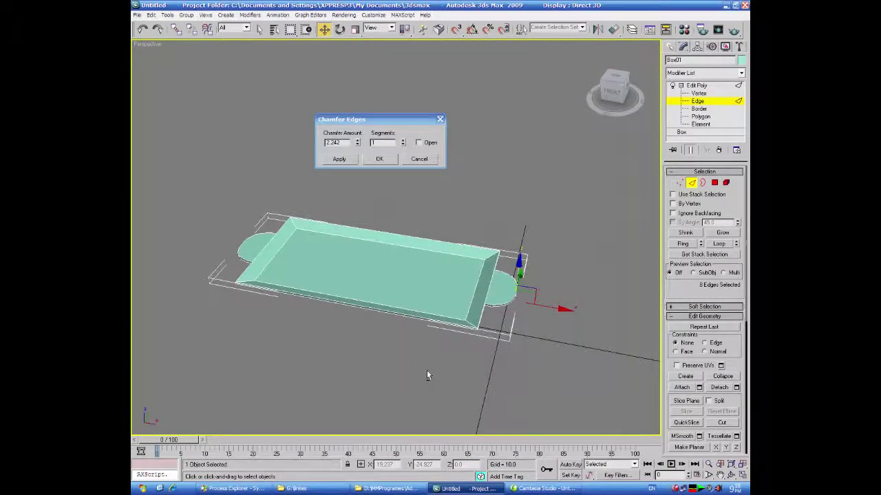
pyautogui.click(400, 168)
pyautogui.click(417, 159)
# At the Polygon sub-object level with Ignore Backfacing enabled, select the top and bottom polygons of both end handles
pyautogui.keyDown('alt'); pyautogui.moveTo(402, 295); pyautogui.dragTo(370, 370, button='middle'); pyautogui.keyUp('alt')
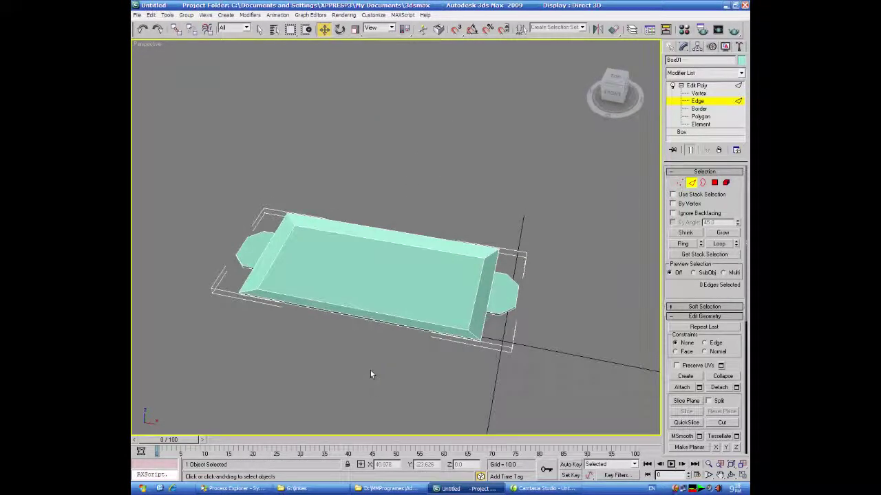
pyautogui.click(715, 182)
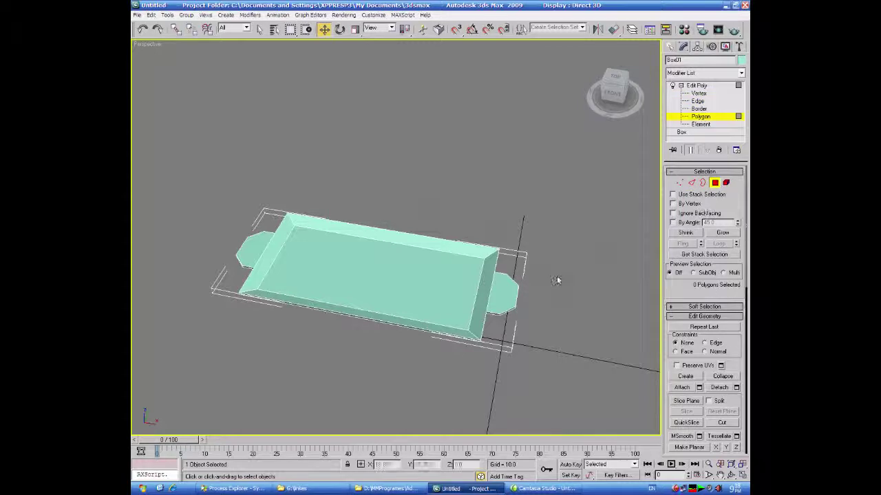
pyautogui.click(674, 215)
pyautogui.click(505, 294)
pyautogui.keyDown('ctrl'); pyautogui.click(246, 250); pyautogui.keyUp('ctrl')
pyautogui.keyDown('alt'); pyautogui.moveTo(246, 250); pyautogui.dragTo(324, 279, button='middle'); pyautogui.keyUp('alt')
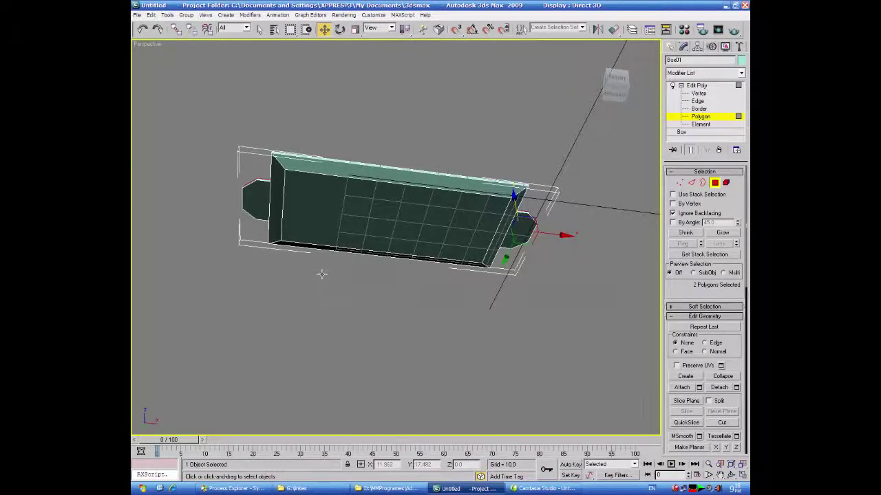
pyautogui.keyDown('ctrl'); pyautogui.click(255, 201); pyautogui.keyUp('ctrl')
pyautogui.keyDown('ctrl'); pyautogui.click(255, 201); pyautogui.keyUp('ctrl')
pyautogui.keyDown('alt'); pyautogui.moveTo(255, 201); pyautogui.dragTo(258, 374, button='middle'); pyautogui.keyUp('alt')
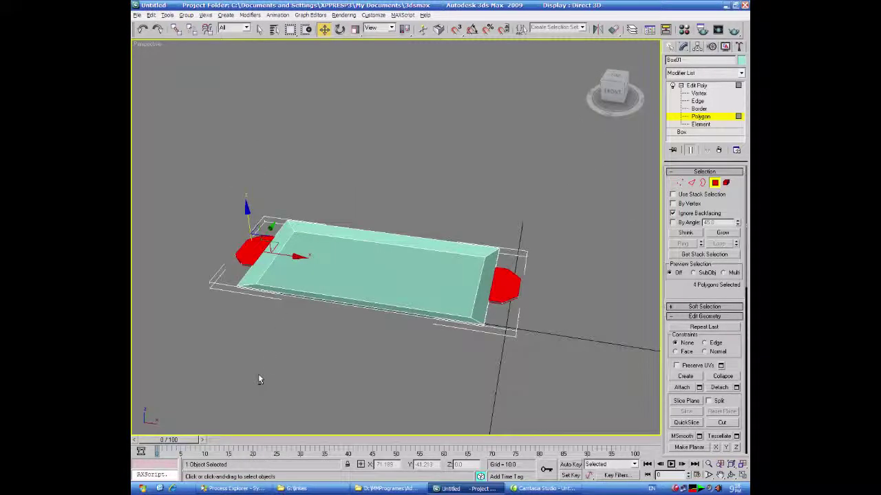
# Inset the four selected handle polygons as a group by 1.85
pyautogui.rightClick(501, 287)
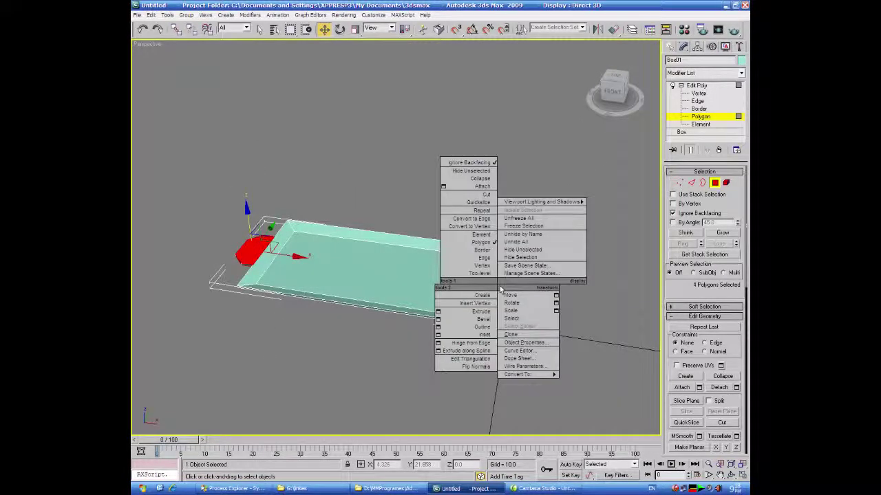
pyautogui.click(438, 335)
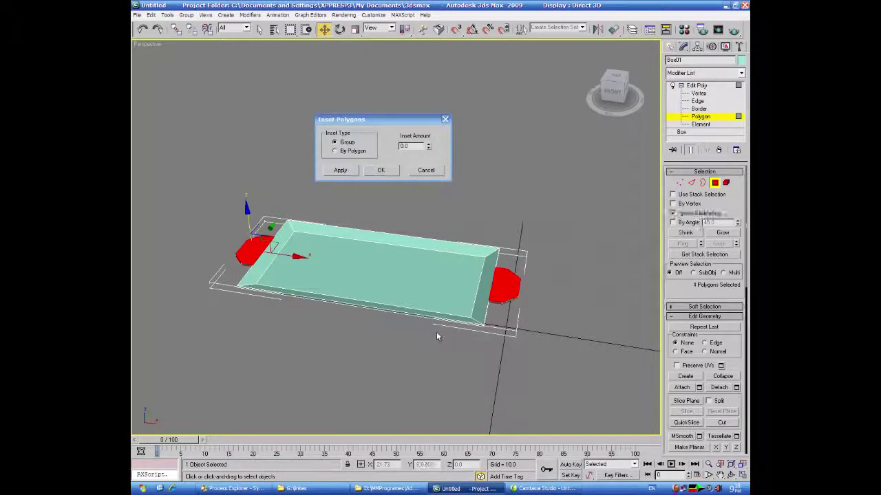
pyautogui.moveTo(430, 136); pyautogui.dragTo(427, 55)
pyautogui.keyDown('alt'); pyautogui.moveTo(418, 361); pyautogui.dragTo(415, 388, button='middle'); pyautogui.keyUp('alt')
pyautogui.scroll(3, 415, 388)
pyautogui.scroll(3, 421, 389)
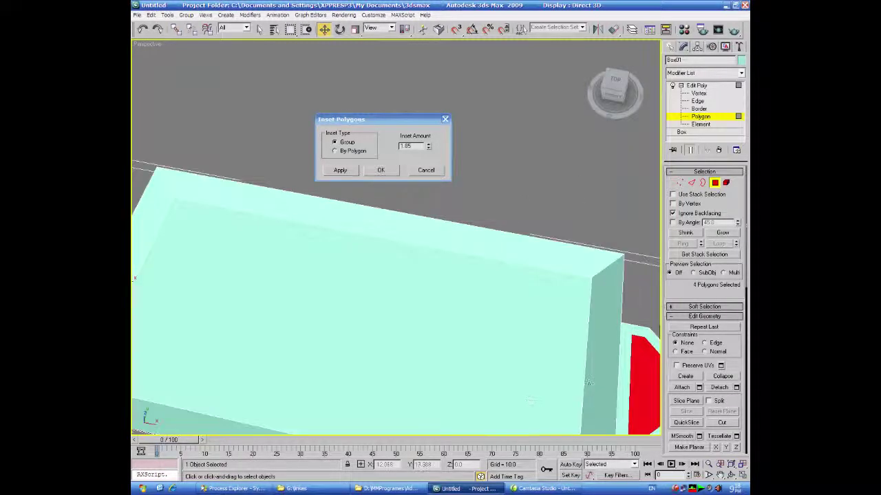
pyautogui.scroll(-5, 588, 382)
pyautogui.keyDown('alt'); pyautogui.moveTo(584, 387); pyautogui.dragTo(571, 348, button='middle'); pyautogui.keyUp('alt')
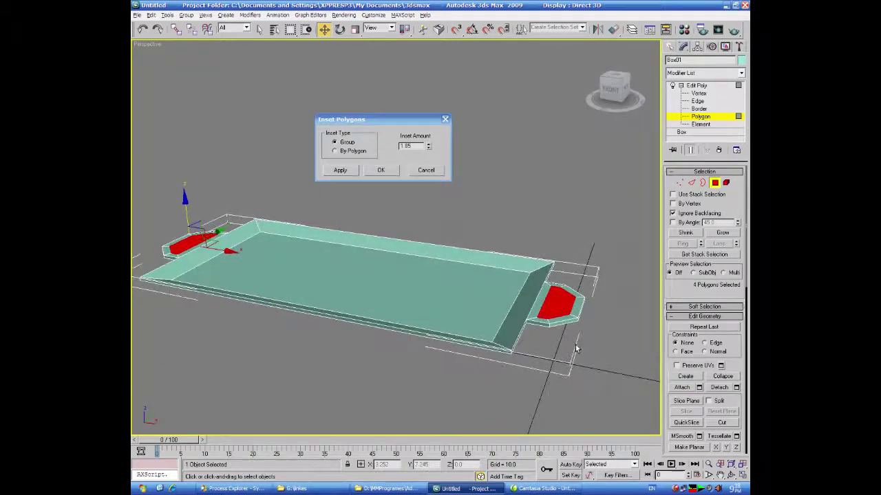
pyautogui.click(383, 170)
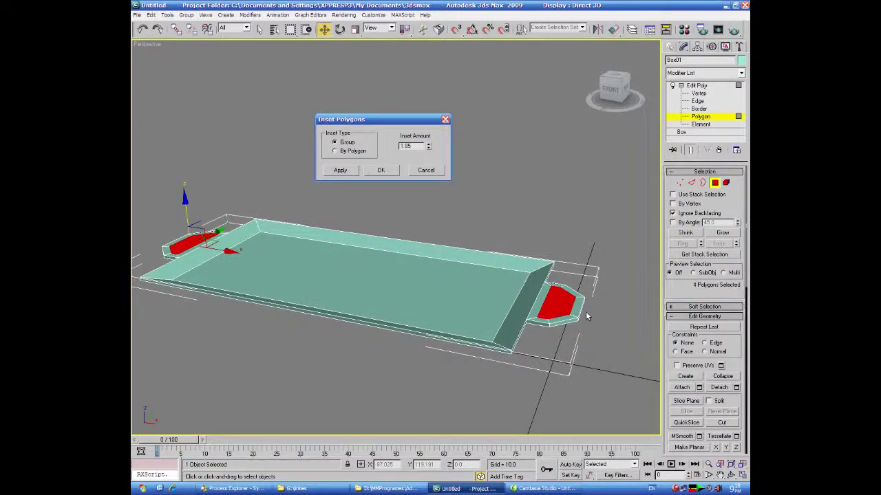
# Bridge the inset top and bottom polygons to cut an opening through each handle, and deselect them
pyautogui.scroll(-3, 672, 289)
pyautogui.scroll(-2, 672, 290)
pyautogui.keyDown('alt'); pyautogui.moveTo(574, 386); pyautogui.dragTo(568, 407, button='middle'); pyautogui.keyUp('alt')
pyautogui.moveTo(566, 320)
pyautogui.keyDown('alt'); pyautogui.mouseDown(button='middle')
pyautogui.moveTo(560, 355)
pyautogui.moveTo(561, 316)
pyautogui.mouseUp(button='middle'); pyautogui.keyUp('alt')
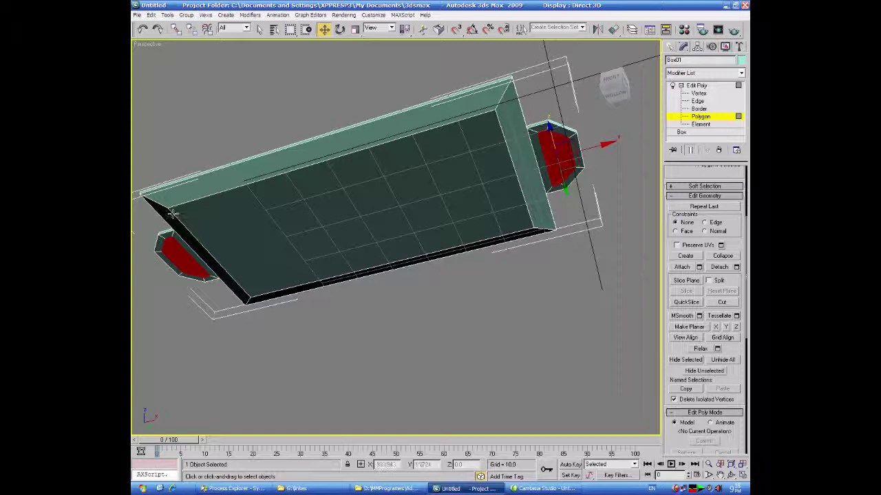
pyautogui.keyDown('alt'); pyautogui.moveTo(327, 359); pyautogui.dragTo(337, 411, button='middle'); pyautogui.keyUp('alt')
pyautogui.moveTo(734, 377); pyautogui.dragTo(738, 255)
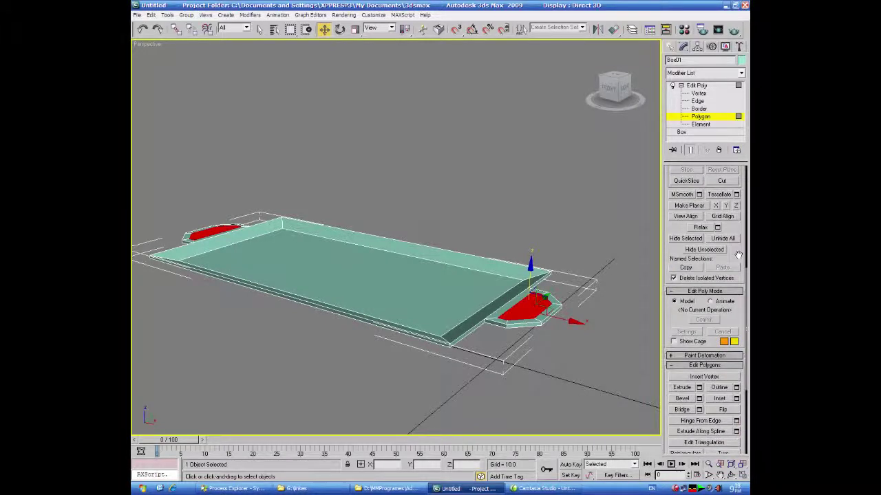
pyautogui.click(688, 419)
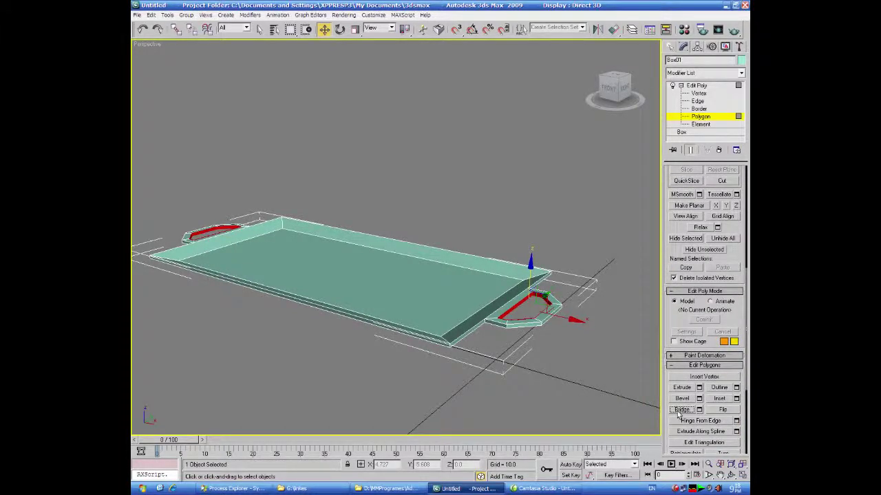
pyautogui.keyDown('alt'); pyautogui.moveTo(349, 380); pyautogui.dragTo(388, 373, button='middle'); pyautogui.keyUp('alt')
pyautogui.click(368, 184)
# Change the tray's object color to a golden yellow from the 3ds Max palette
pyautogui.scroll(-3, 403, 404)
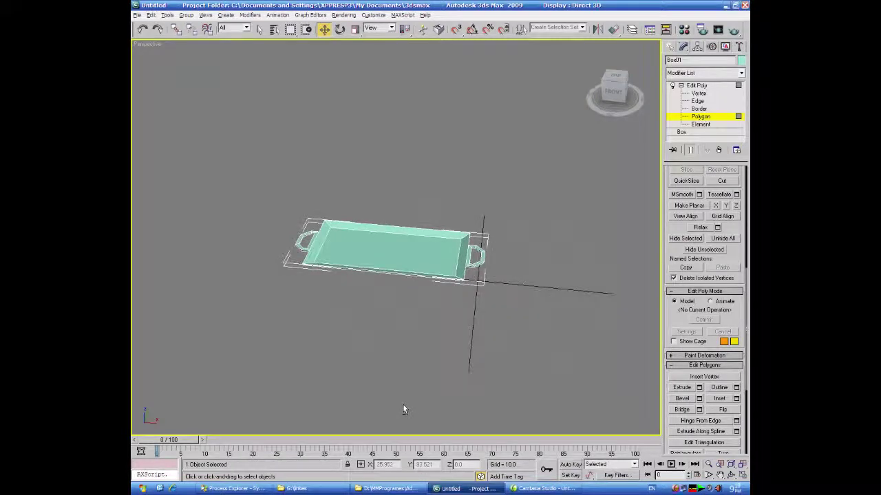
pyautogui.click(740, 59)
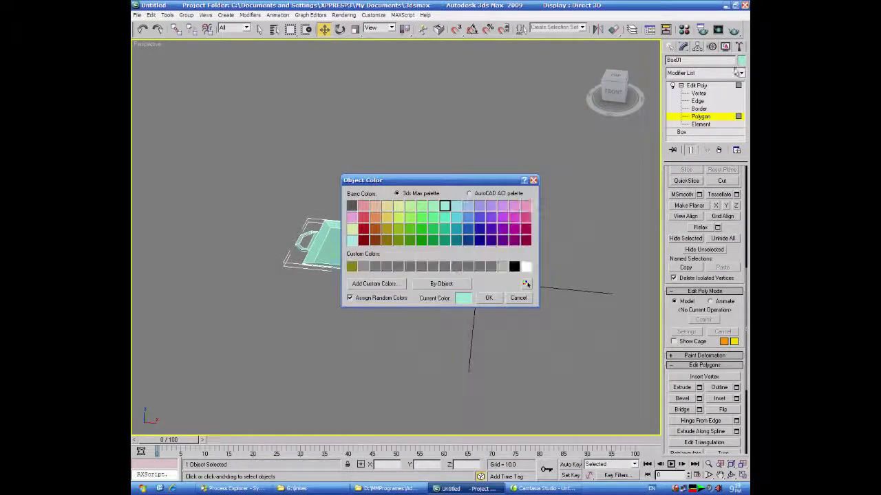
pyautogui.click(388, 219)
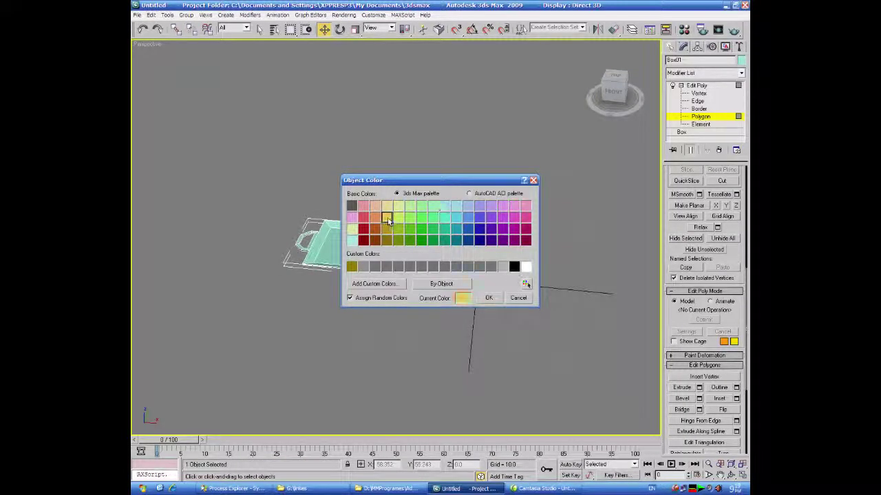
pyautogui.click(488, 298)
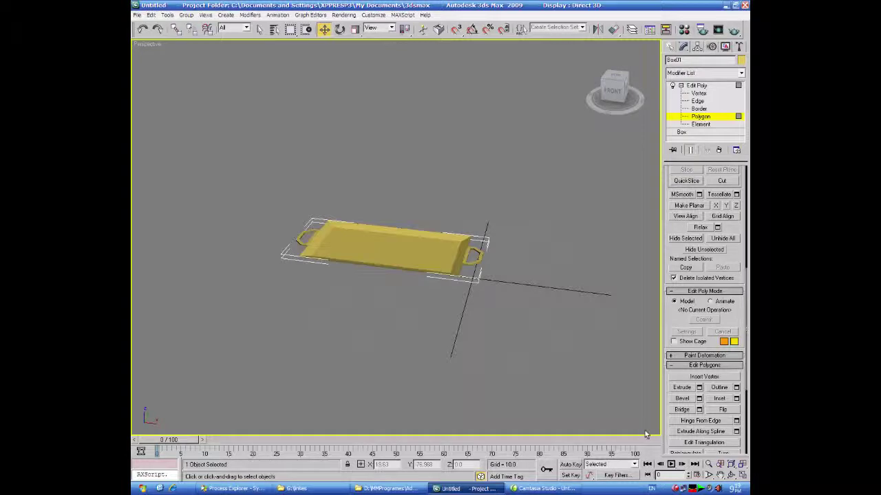
# In the Top viewport, create a cylinder beside the tray with a radius of about 12.1 and a height of about 36.2
pyautogui.moveTo(467, 358)
pyautogui.keyDown('alt'); pyautogui.mouseDown(button='middle')
pyautogui.moveTo(493, 374)
pyautogui.moveTo(488, 344)
pyautogui.moveTo(478, 346)
pyautogui.mouseUp(button='middle'); pyautogui.keyUp('alt')
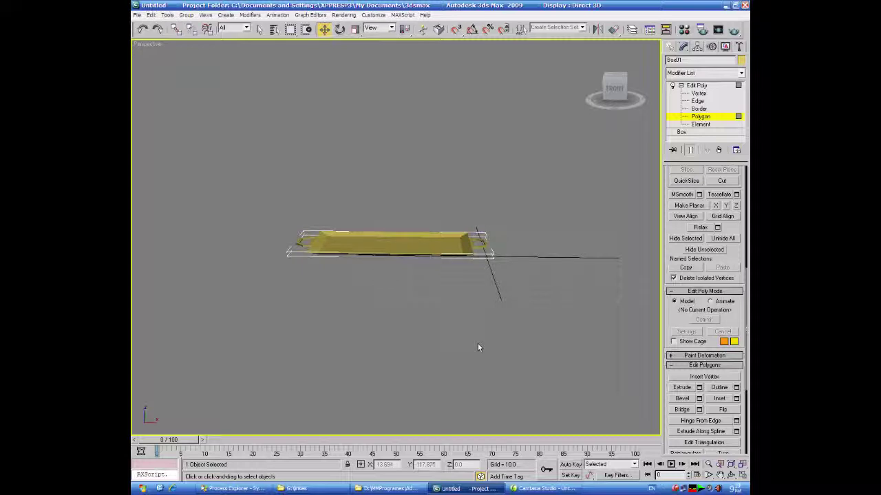
pyautogui.keyDown('alt'); pyautogui.moveTo(487, 358); pyautogui.dragTo(515, 371, button='middle'); pyautogui.keyUp('alt')
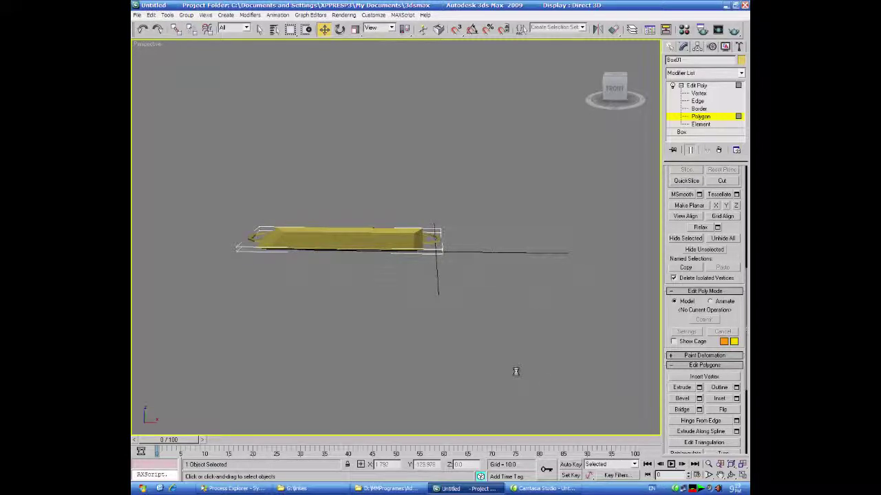
pyautogui.click(743, 474)
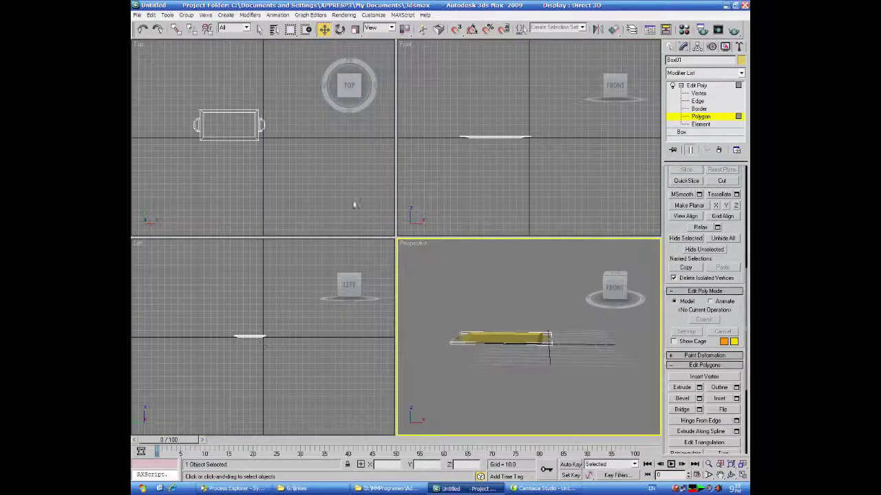
pyautogui.moveTo(354, 205); pyautogui.dragTo(321, 210, button='middle')
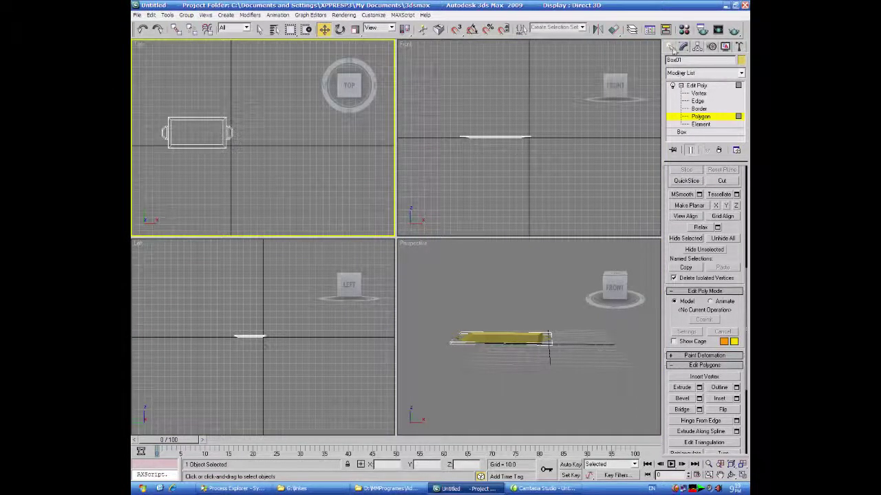
pyautogui.click(670, 46)
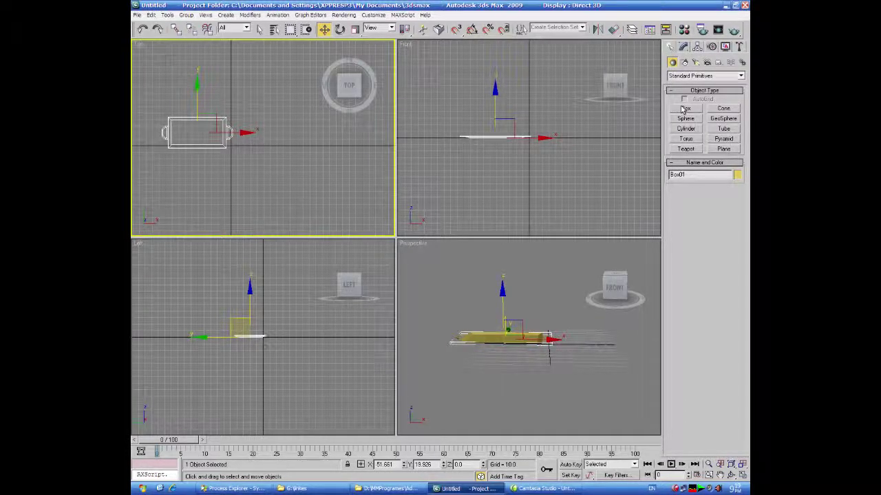
pyautogui.click(686, 130)
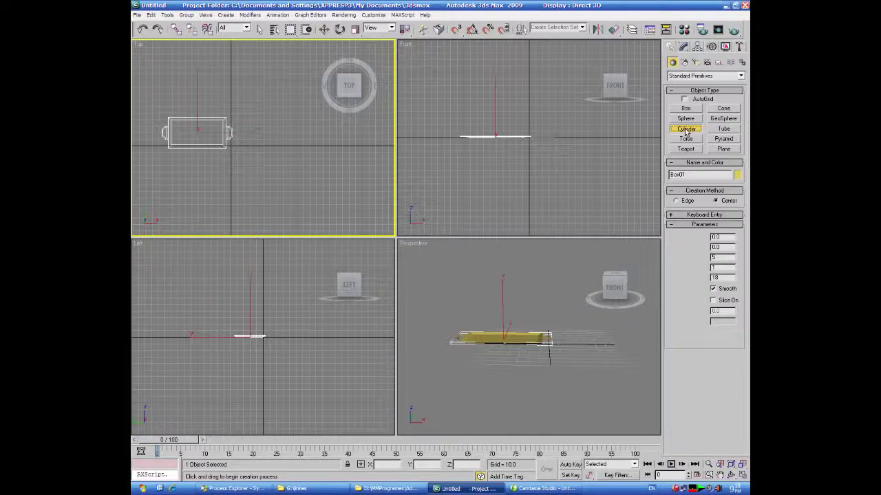
pyautogui.click(290, 145)
pyautogui.moveTo(290, 144); pyautogui.dragTo(294, 149)
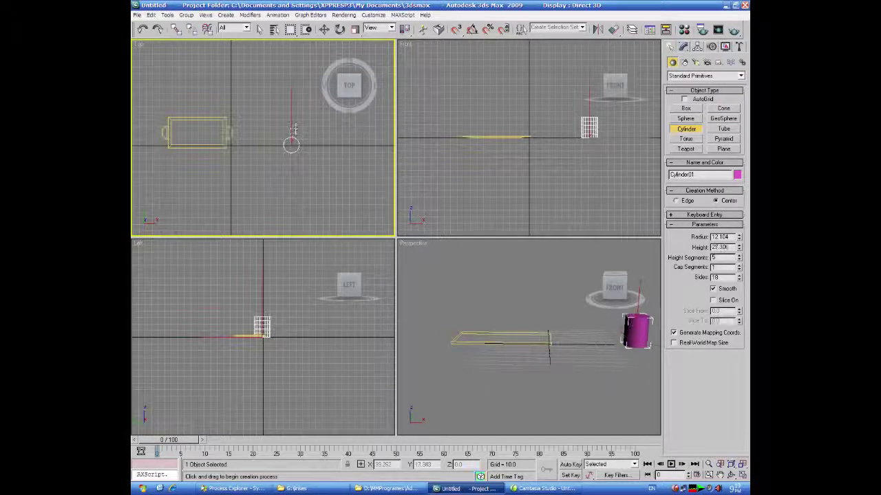
pyautogui.click(293, 137)
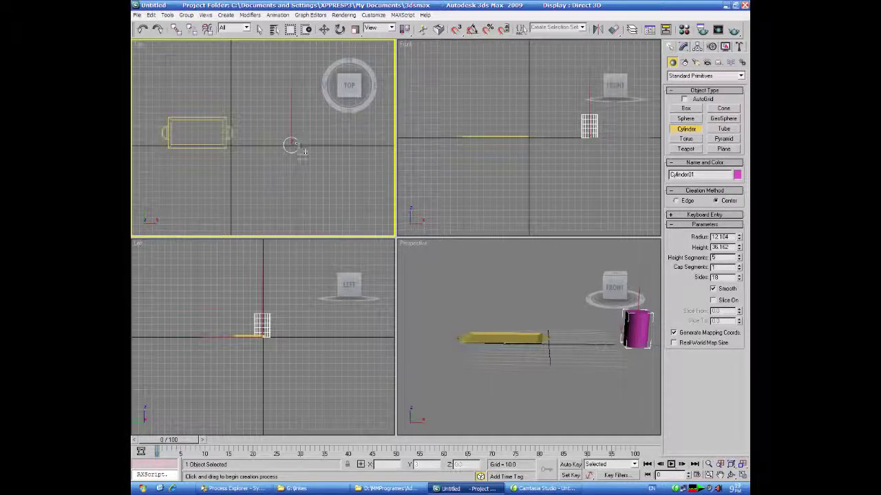
# Maximize the Perspective viewport around the cylinder and turn on edged-faces display
pyautogui.rightClick(655, 421)
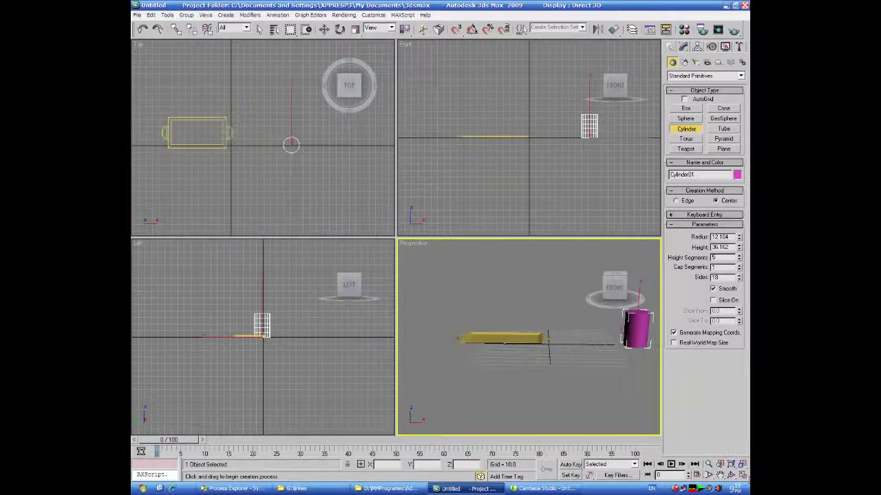
pyautogui.hotkey('alt', 'w')
pyautogui.moveTo(497, 391)
pyautogui.mouseDown(button='middle')
pyautogui.moveTo(493, 397)
pyautogui.moveTo(498, 386)
pyautogui.mouseUp(button='middle')
pyautogui.press('F4')
pyautogui.moveTo(615, 296); pyautogui.dragTo(529, 336, button='middle')
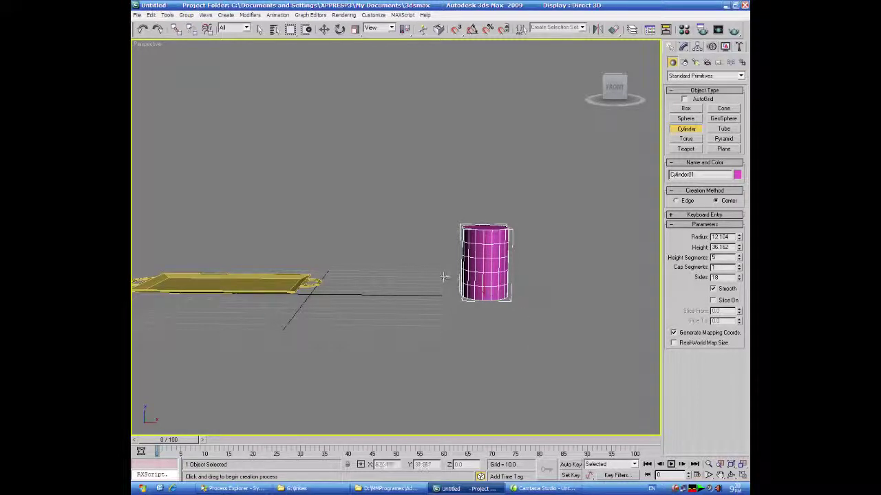
# Set the cylinder's height segments to 1, and try reducing its sides to 3
pyautogui.click(739, 260)
pyautogui.click(739, 260)
pyautogui.click(740, 260)
pyautogui.click(739, 260)
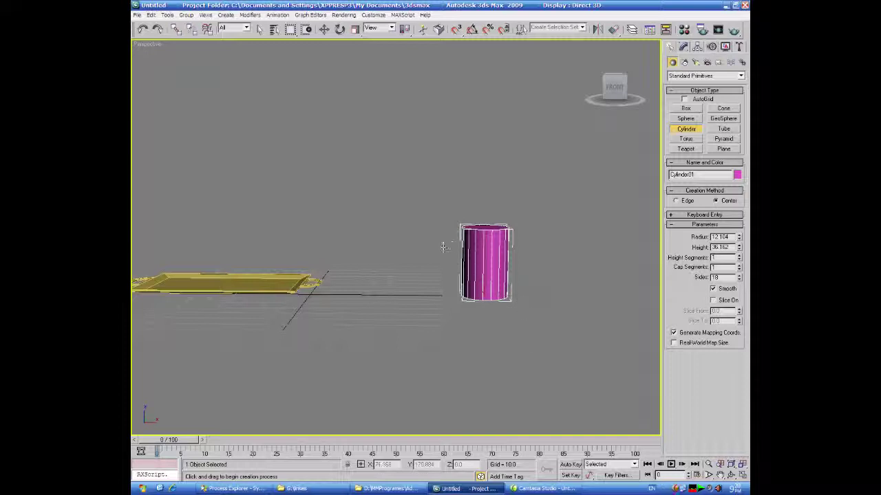
pyautogui.moveTo(739, 278); pyautogui.dragTo(739, 356)
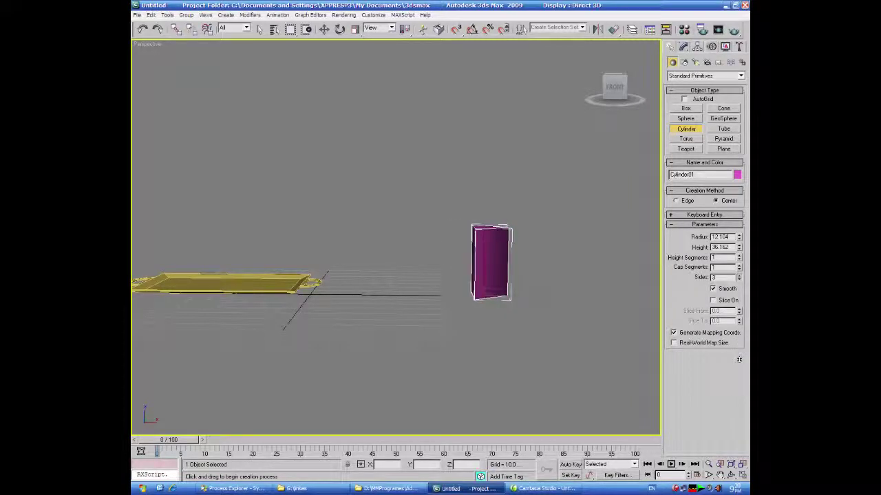
pyautogui.rightClick(739, 359)
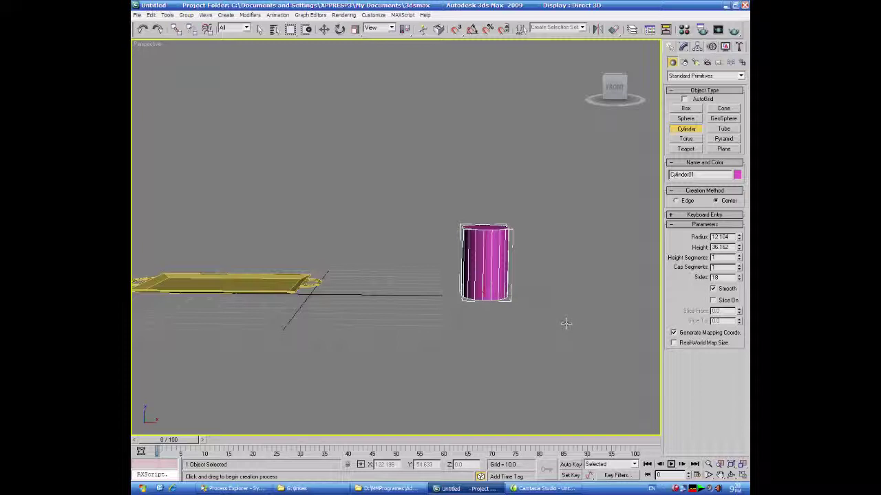
# Add an Edit Poly modifier to the cylinder
pyautogui.keyDown('alt'); pyautogui.moveTo(508, 336); pyautogui.dragTo(511, 364, button='middle'); pyautogui.keyUp('alt')
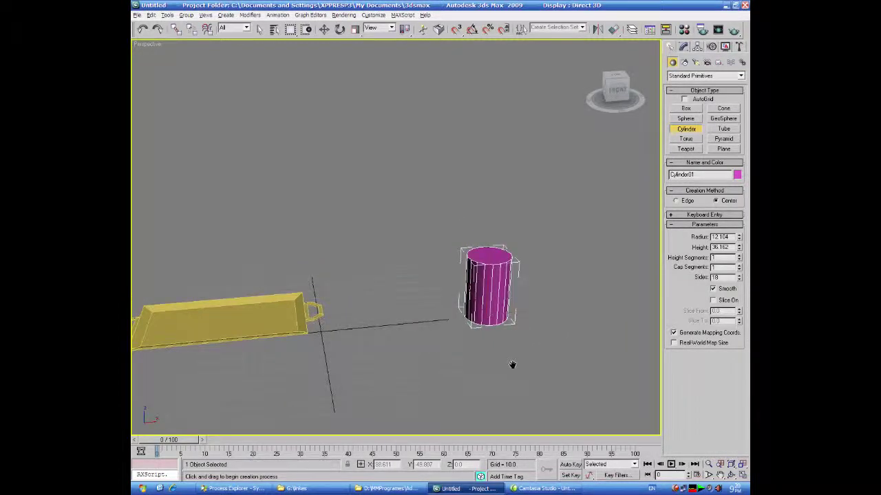
pyautogui.click(683, 47)
pyautogui.click(699, 73)
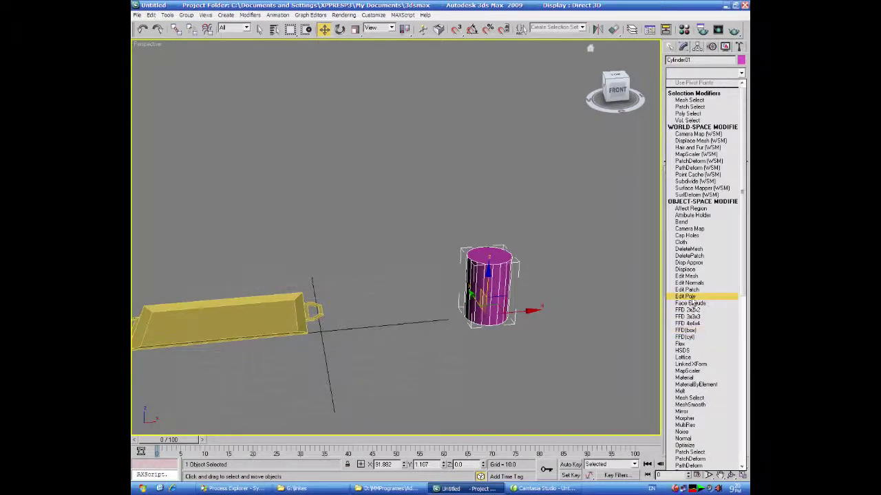
pyautogui.click(691, 298)
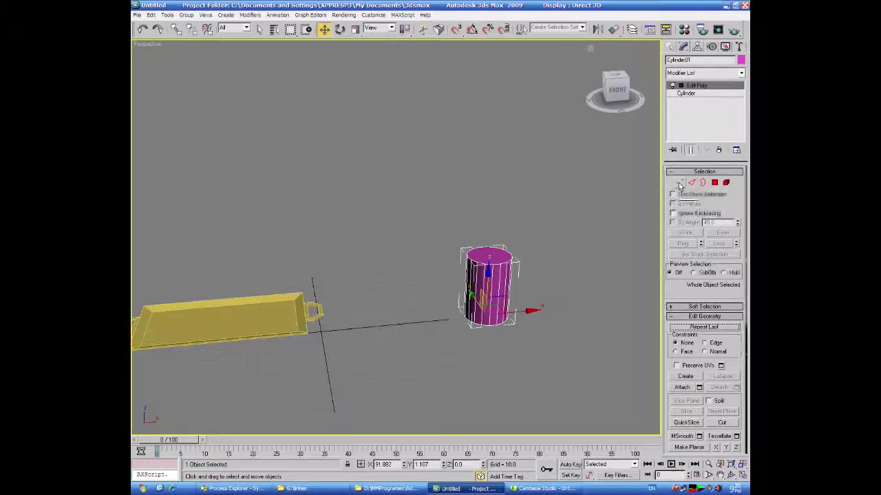
# Taper the cylinder into a cup shape by scaling the bottom vertices inward and the top vertices outward to about 127%
pyautogui.click(679, 183)
pyautogui.click(616, 90)
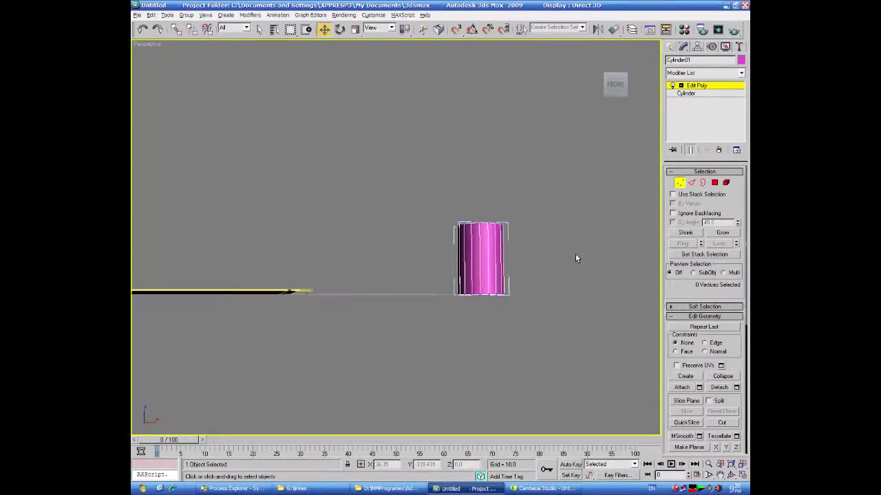
pyautogui.press('1')
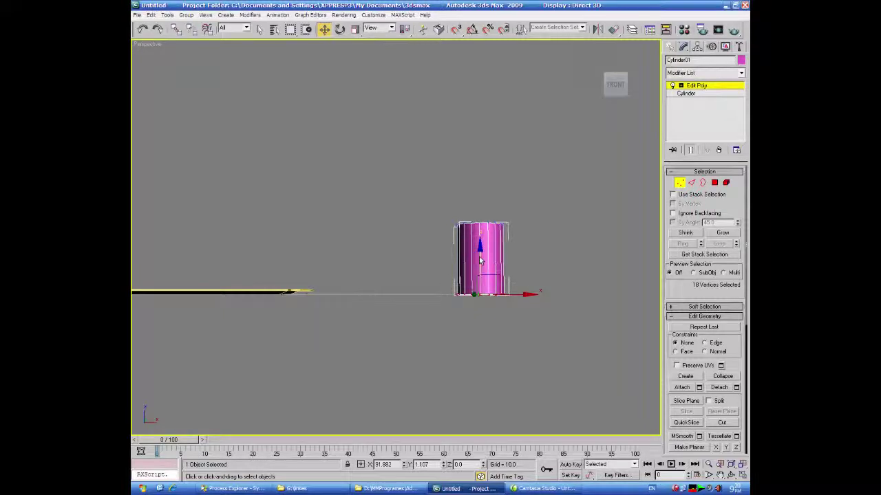
pyautogui.click(355, 29)
pyautogui.moveTo(441, 275); pyautogui.dragTo(523, 311)
pyautogui.moveTo(527, 368); pyautogui.dragTo(436, 270)
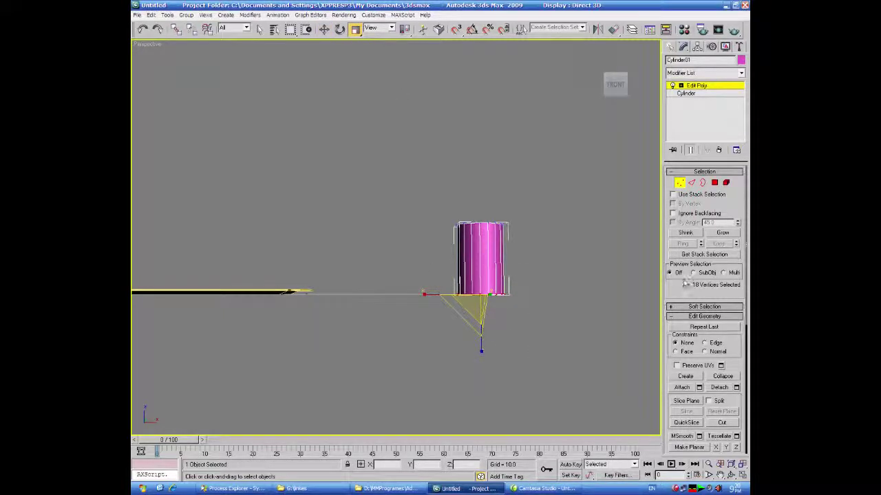
pyautogui.moveTo(477, 303); pyautogui.dragTo(478, 310)
pyautogui.keyDown('alt'); pyautogui.moveTo(526, 317); pyautogui.dragTo(528, 338, button='middle'); pyautogui.keyUp('alt')
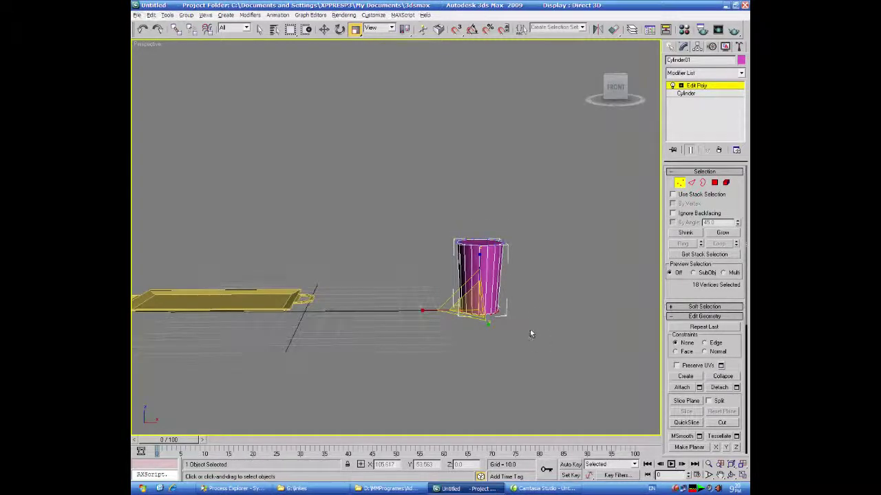
pyautogui.moveTo(534, 211); pyautogui.dragTo(469, 217)
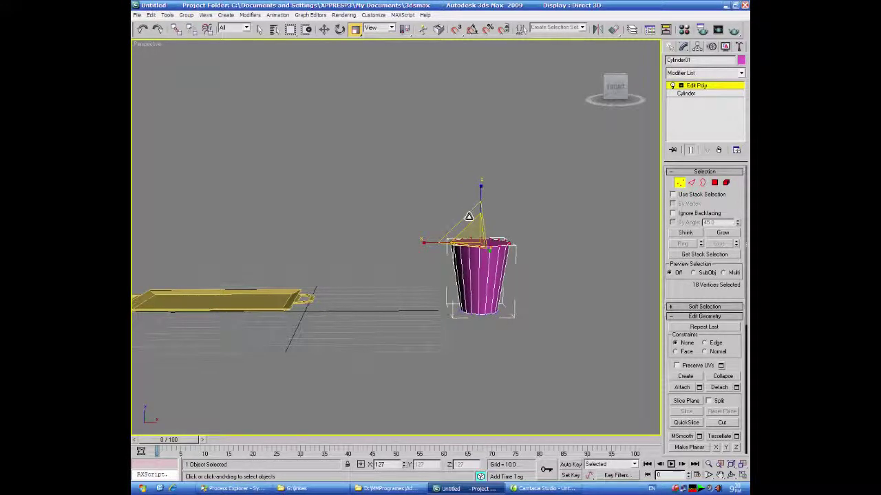
# Extrude the cylinder's bottom polygon downward as a group by about 2.05
pyautogui.keyDown('alt'); pyautogui.moveTo(497, 358); pyautogui.dragTo(505, 307, button='middle'); pyautogui.keyUp('alt')
pyautogui.click(715, 182)
pyautogui.click(484, 246)
pyautogui.rightClick(483, 246)
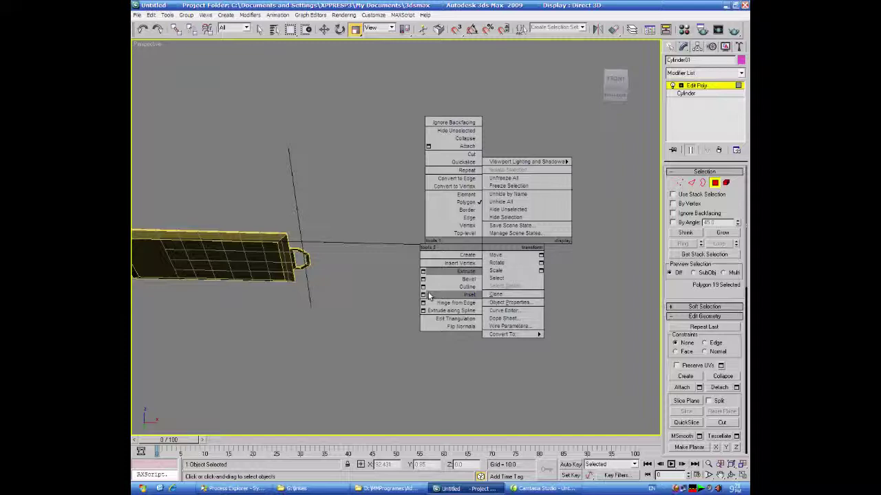
pyautogui.click(423, 271)
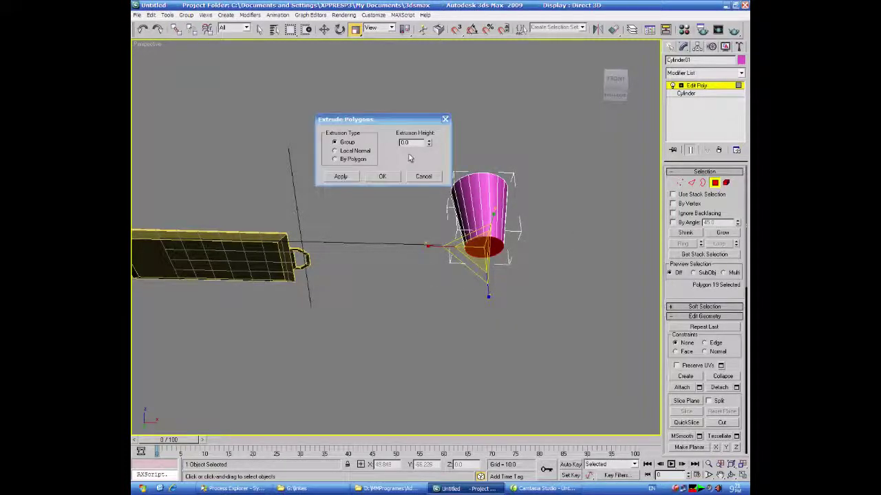
pyautogui.moveTo(427, 144); pyautogui.dragTo(427, 88)
pyautogui.moveTo(412, 267); pyautogui.dragTo(395, 360, button='middle')
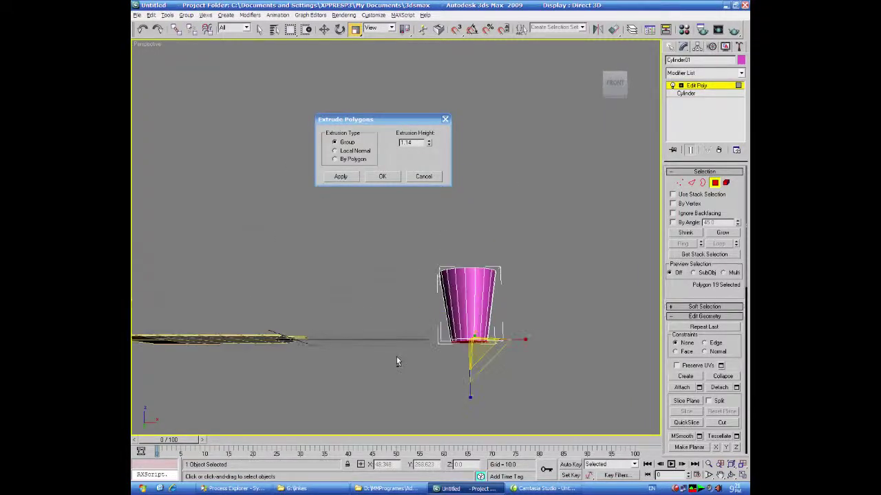
pyautogui.moveTo(429, 142); pyautogui.dragTo(428, 103)
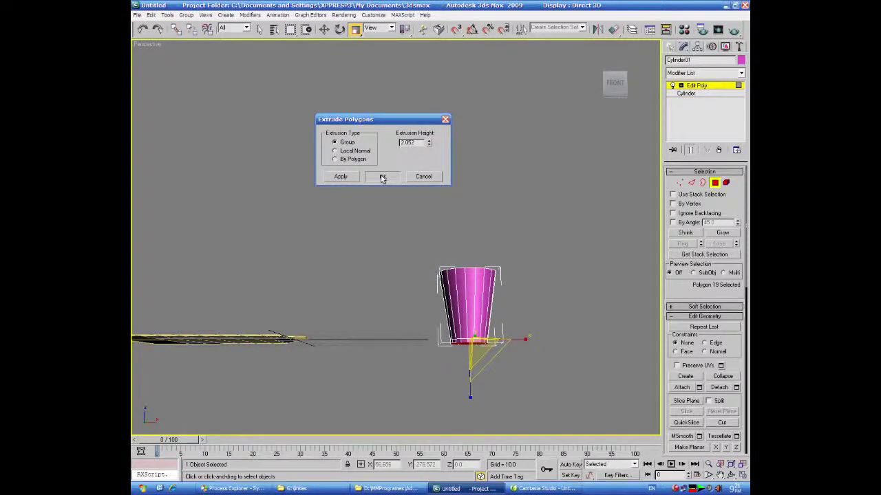
pyautogui.click(382, 176)
# Inset the cylinder's top polygon as a group by about 1.8 to form the cup's rim
pyautogui.click(402, 246)
pyautogui.keyDown('alt'); pyautogui.moveTo(507, 329); pyautogui.dragTo(533, 364, button='middle'); pyautogui.keyUp('alt')
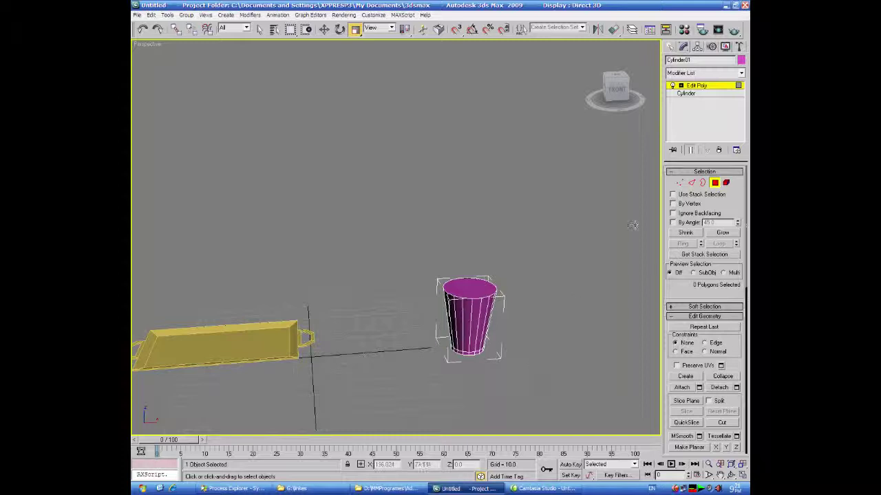
pyautogui.click(458, 281)
pyautogui.rightClick(479, 288)
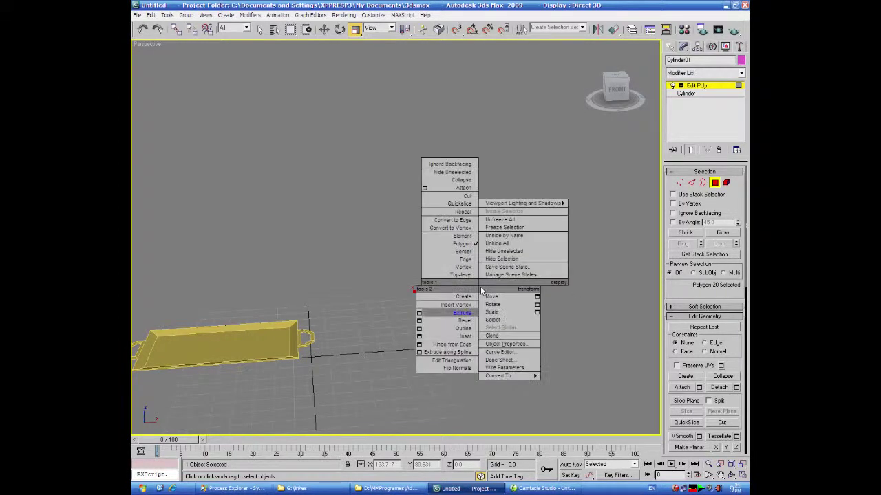
pyautogui.click(418, 337)
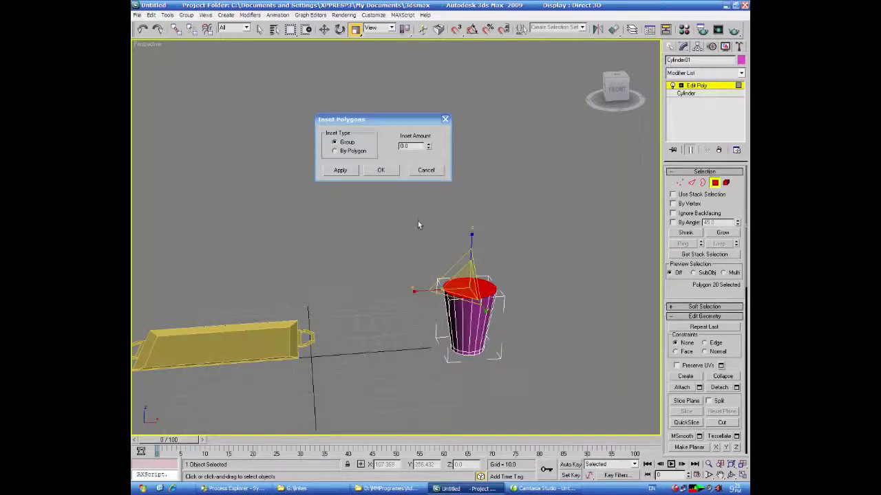
pyautogui.keyDown('alt'); pyautogui.moveTo(509, 262); pyautogui.dragTo(517, 285, button='middle'); pyautogui.keyUp('alt')
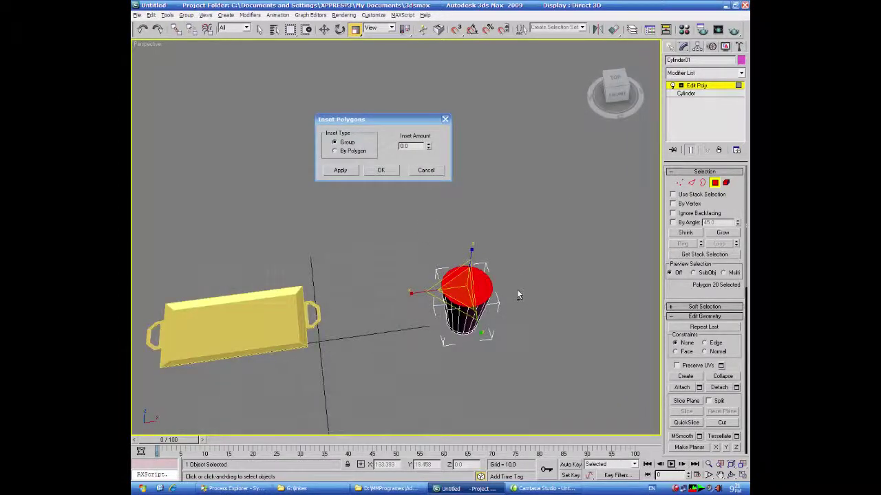
pyautogui.moveTo(427, 147); pyautogui.dragTo(433, 96)
pyautogui.moveTo(428, 147); pyautogui.dragTo(427, 134)
pyautogui.scroll(2, 542, 313)
pyautogui.scroll(2, 559, 346)
pyautogui.moveTo(560, 346); pyautogui.dragTo(424, 301, button='middle')
pyautogui.scroll(2, 450, 337)
pyautogui.moveTo(428, 147); pyautogui.dragTo(428, 132)
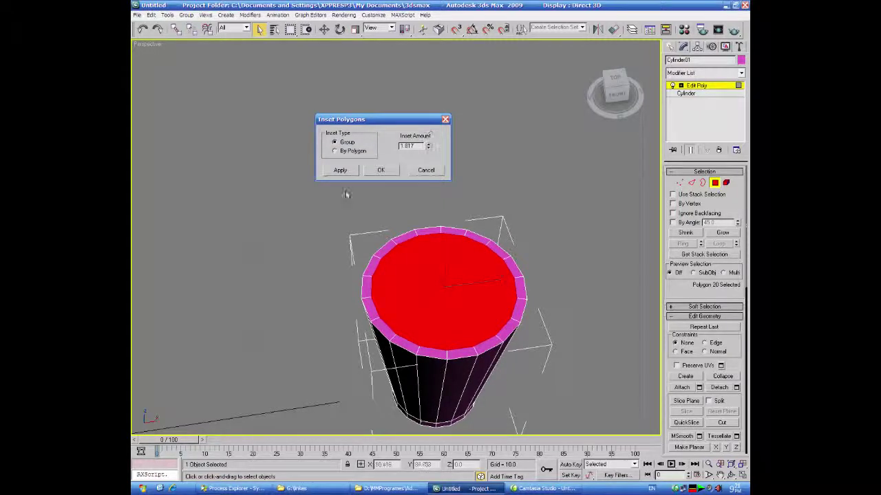
pyautogui.click(377, 170)
# Show all four viewports and start beveling the inset top polygon inward with height about -5.26 and outline amount about -1.23
pyautogui.click(323, 29)
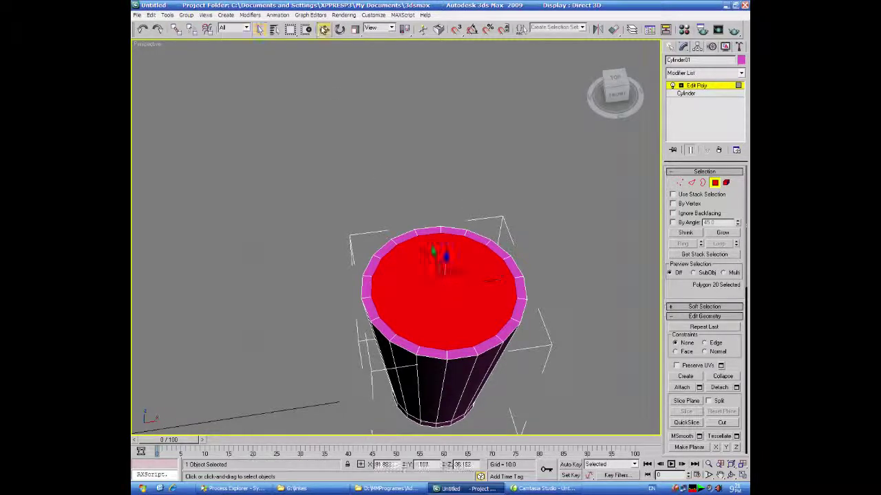
pyautogui.hotkey('alt', 'w')
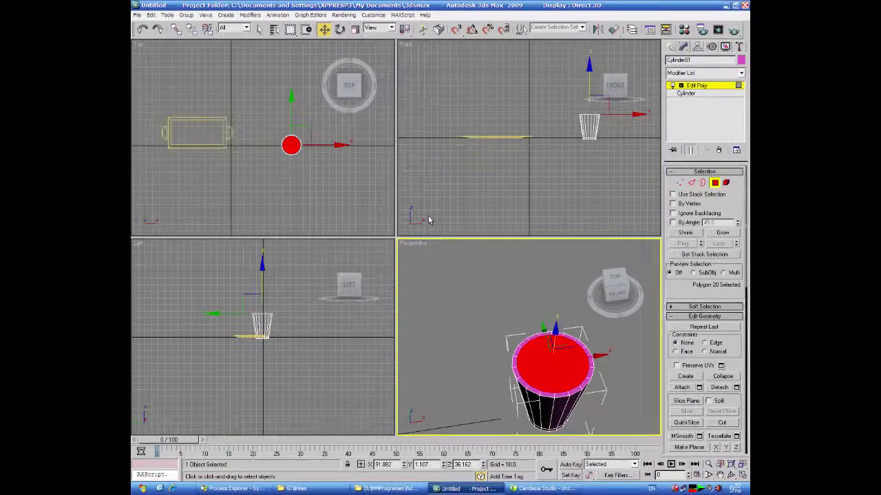
pyautogui.moveTo(554, 331); pyautogui.dragTo(554, 337)
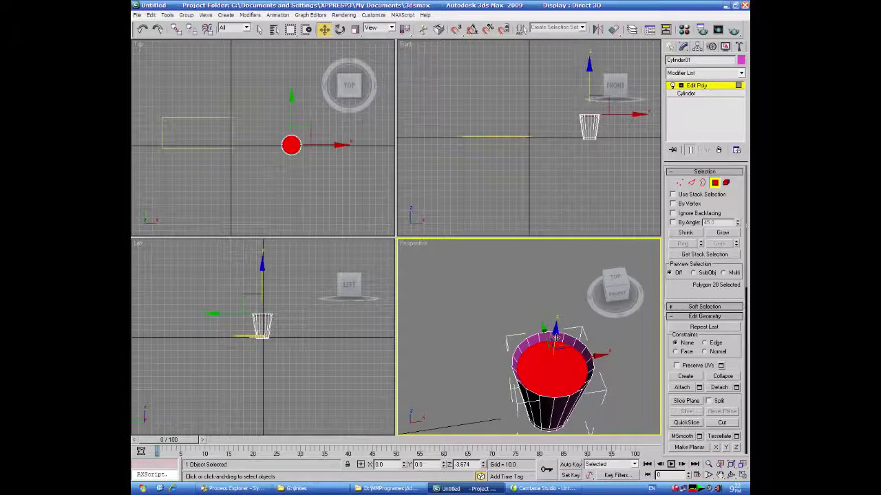
pyautogui.rightClick(554, 337)
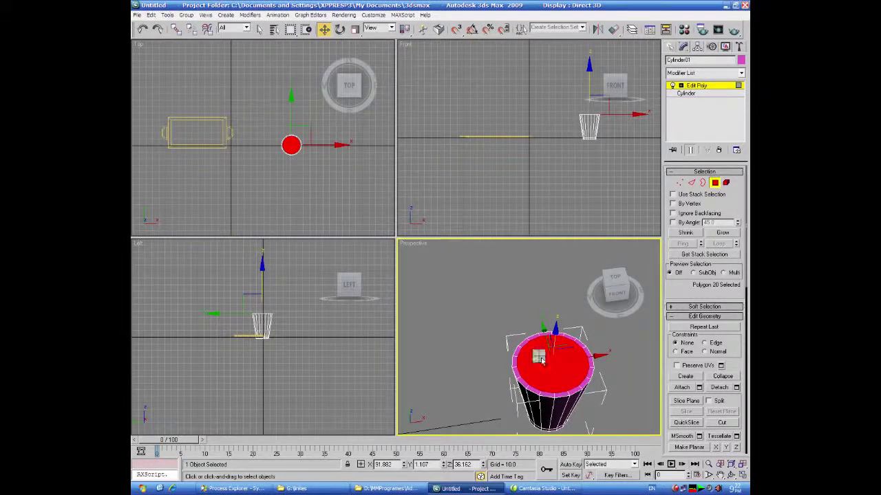
pyautogui.rightClick(540, 357)
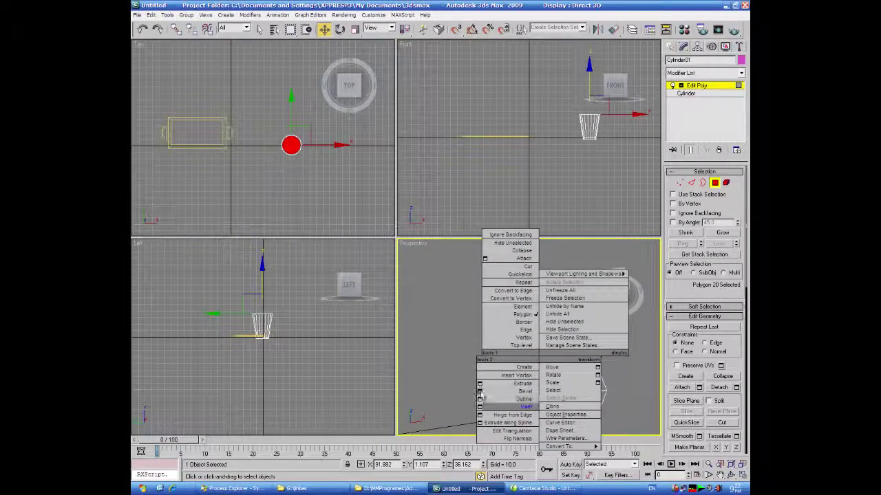
pyautogui.click(481, 392)
pyautogui.moveTo(428, 143); pyautogui.dragTo(428, 232)
pyautogui.moveTo(428, 165); pyautogui.dragTo(428, 222)
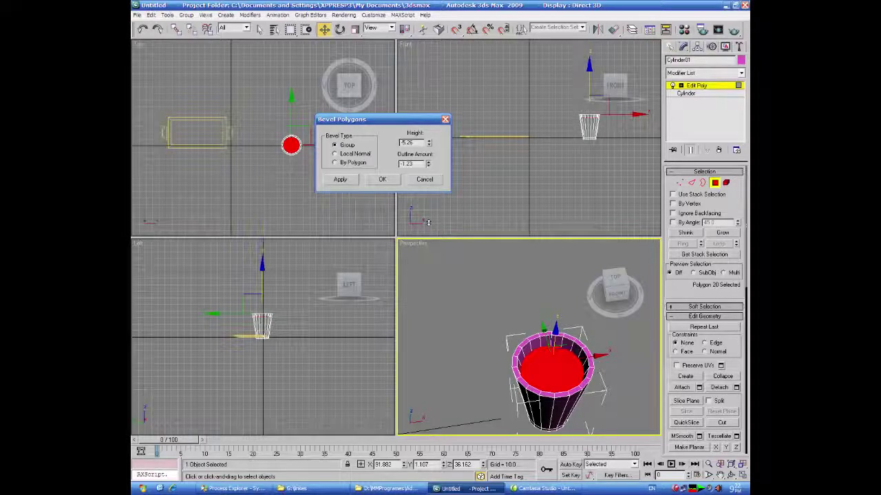
# Deepen the bevel to a height of about -35.06 with an outline amount of about -4.637 to hollow the cup, checking it in the Left viewport
pyautogui.middleClick(284, 374)
pyautogui.scroll(4, 286, 372)
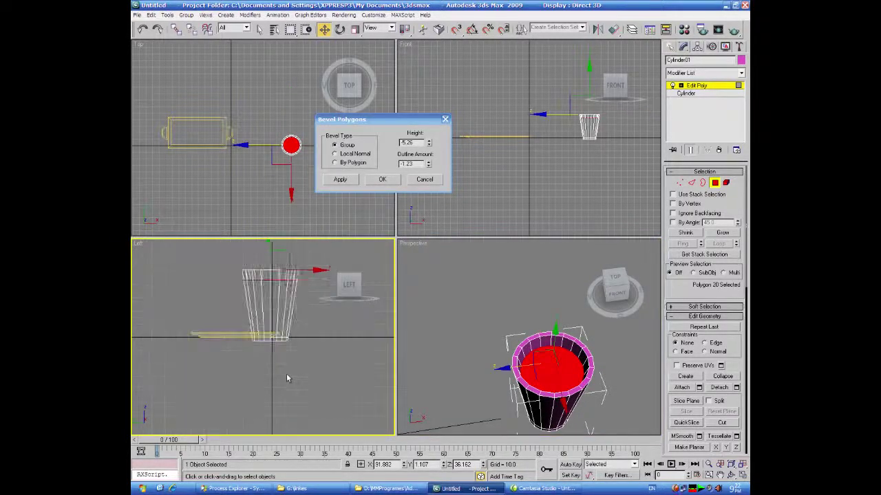
pyautogui.moveTo(314, 365); pyautogui.dragTo(327, 390, button='middle')
pyautogui.scroll(5, 283, 410)
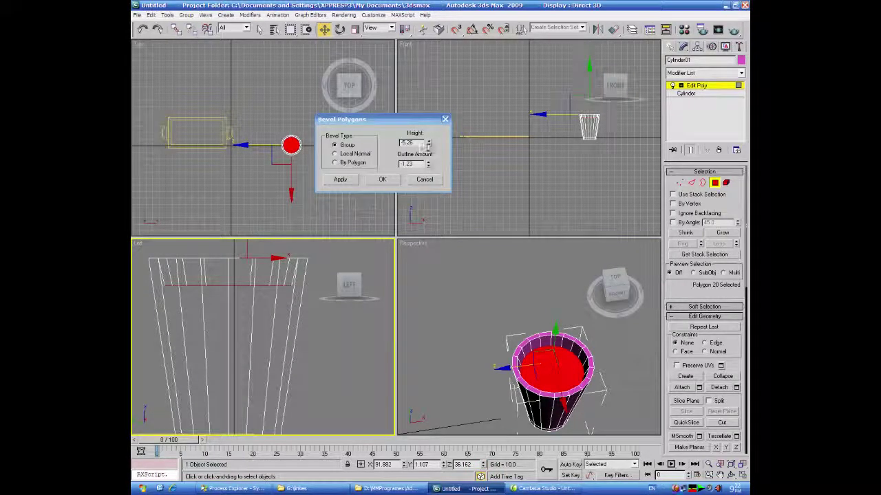
pyautogui.moveTo(428, 140); pyautogui.dragTo(354, 354)
pyautogui.scroll(-3, 354, 354)
pyautogui.moveTo(354, 353); pyautogui.dragTo(351, 335, button='middle')
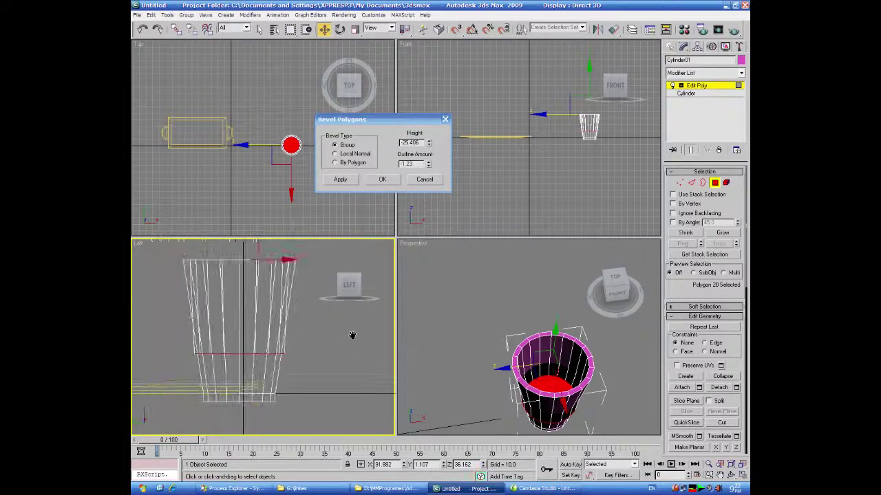
pyautogui.moveTo(429, 142); pyautogui.dragTo(422, 283)
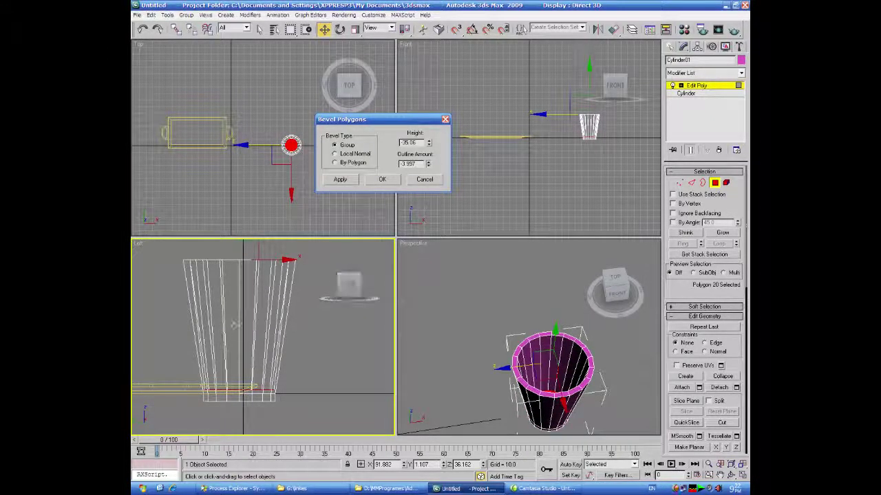
pyautogui.click(427, 166)
pyautogui.click(427, 167)
pyautogui.moveTo(427, 167); pyautogui.dragTo(423, 172)
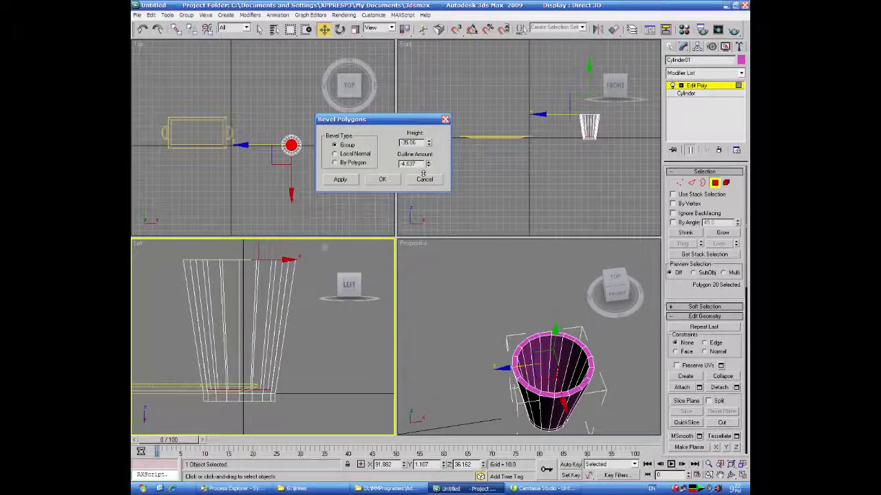
pyautogui.click(382, 180)
# Maximize the Perspective viewport, select the ring of short edges across the cup's rim and connect them with 2 segments
pyautogui.rightClick(457, 305)
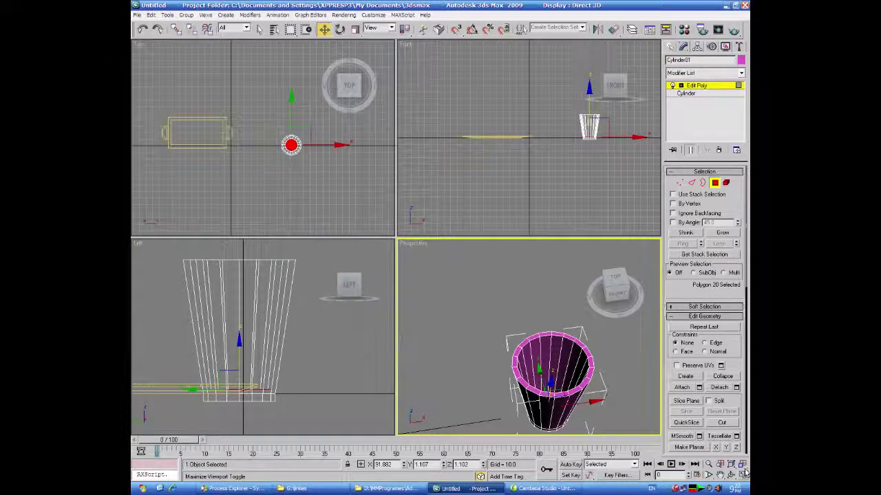
pyautogui.click(742, 474)
pyautogui.keyDown('alt'); pyautogui.moveTo(551, 399); pyautogui.dragTo(569, 350, button='middle'); pyautogui.keyUp('alt')
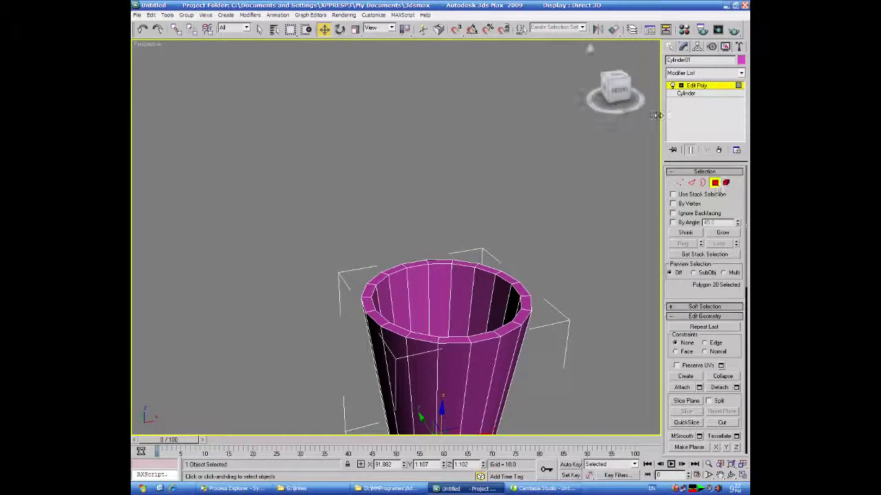
pyautogui.click(690, 183)
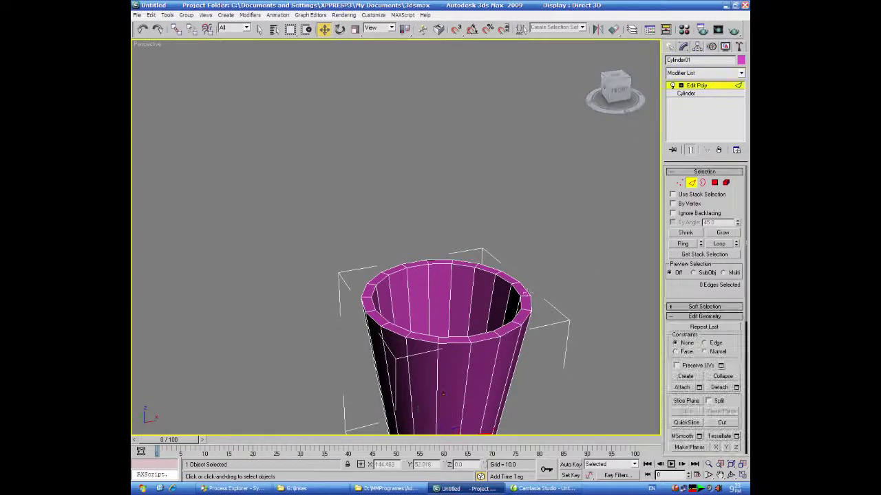
pyautogui.click(525, 296)
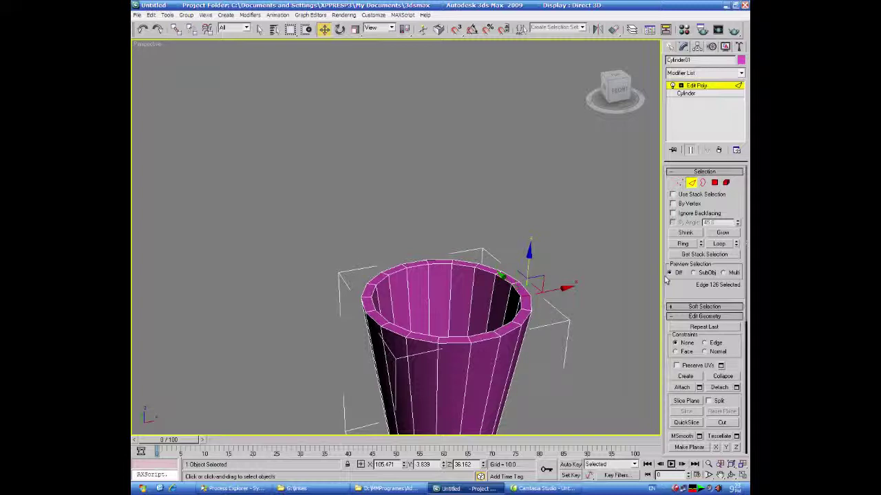
pyautogui.click(683, 245)
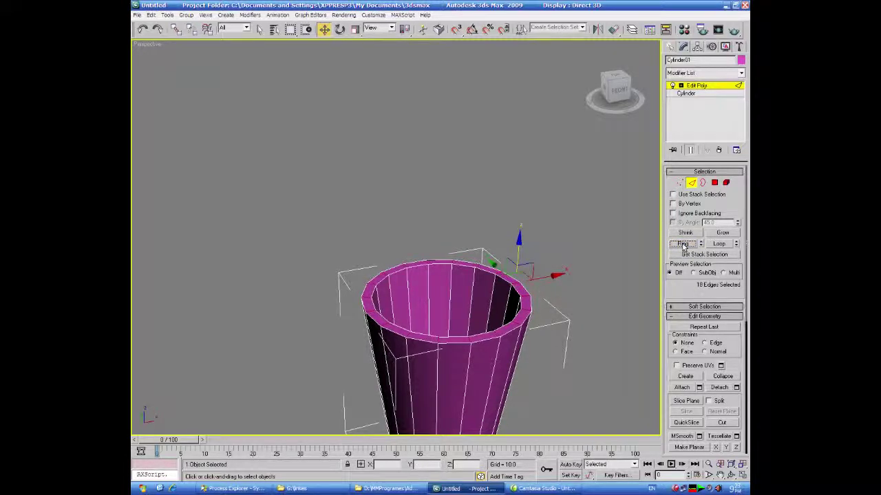
pyautogui.rightClick(516, 324)
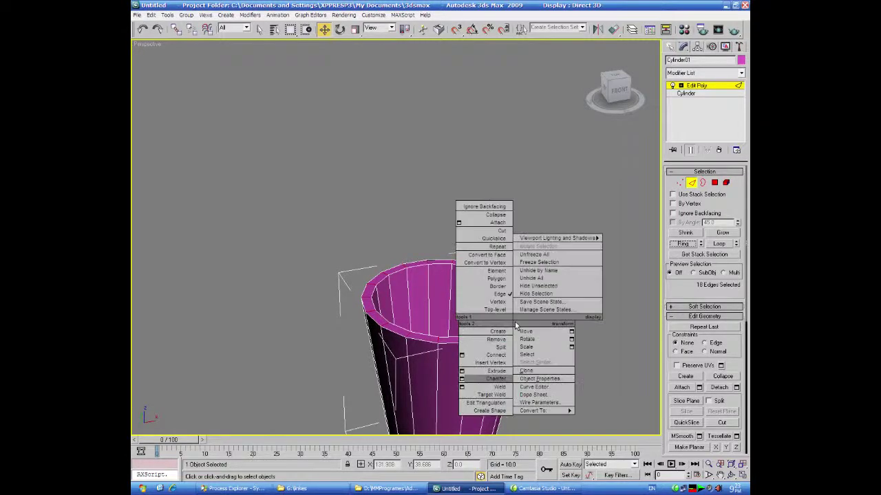
pyautogui.click(461, 355)
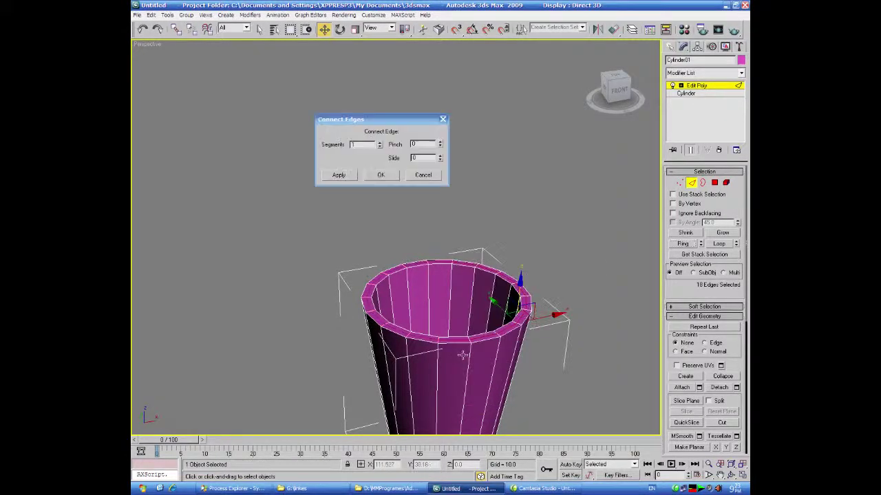
pyautogui.click(379, 142)
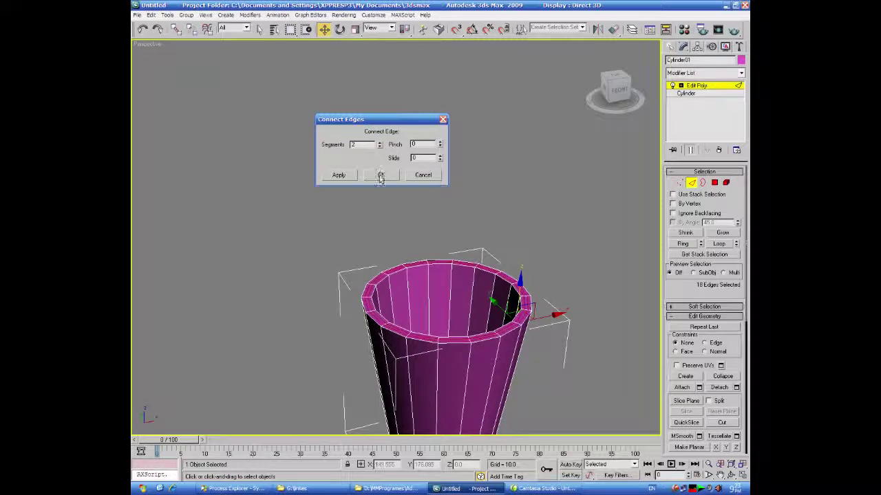
pyautogui.click(380, 176)
# Set the cup's object color to white
pyautogui.click(741, 61)
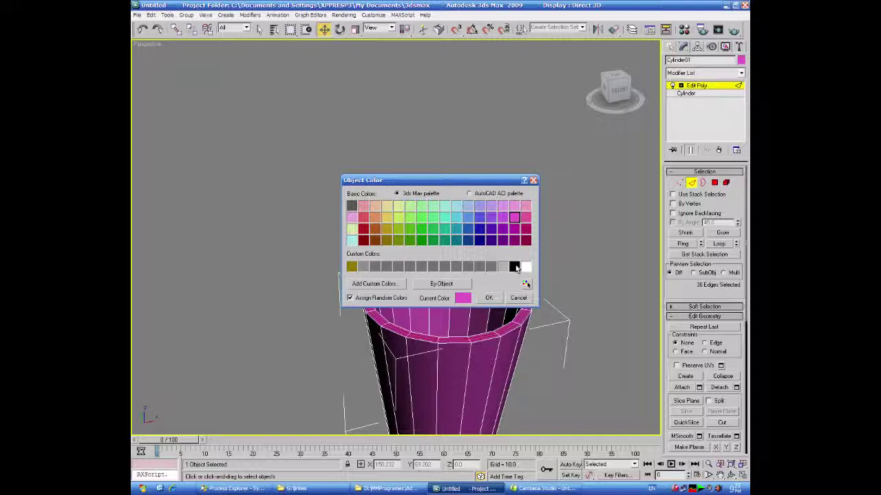
pyautogui.click(527, 267)
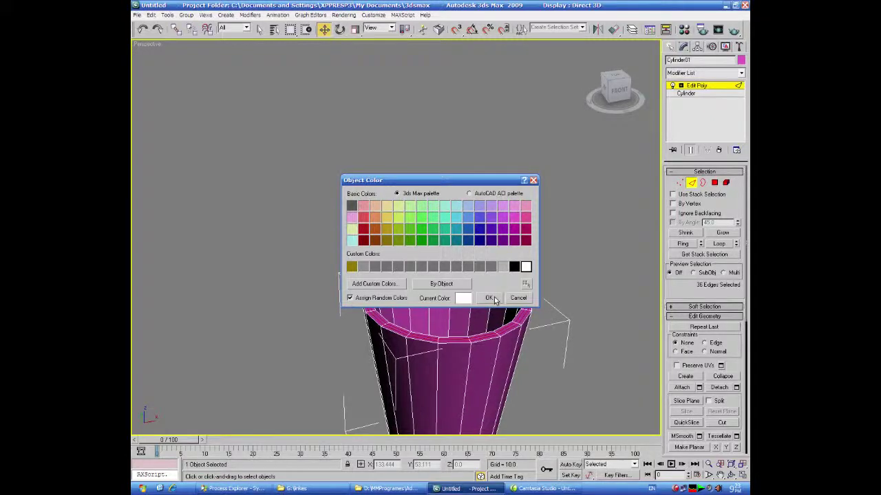
pyautogui.click(489, 299)
# Raise the two new edge loops on the cup's rim slightly along Z, then clear the edge selection
pyautogui.moveTo(523, 373)
pyautogui.mouseDown(button='middle')
pyautogui.moveTo(544, 376)
pyautogui.moveTo(522, 366)
pyautogui.mouseUp(button='middle')
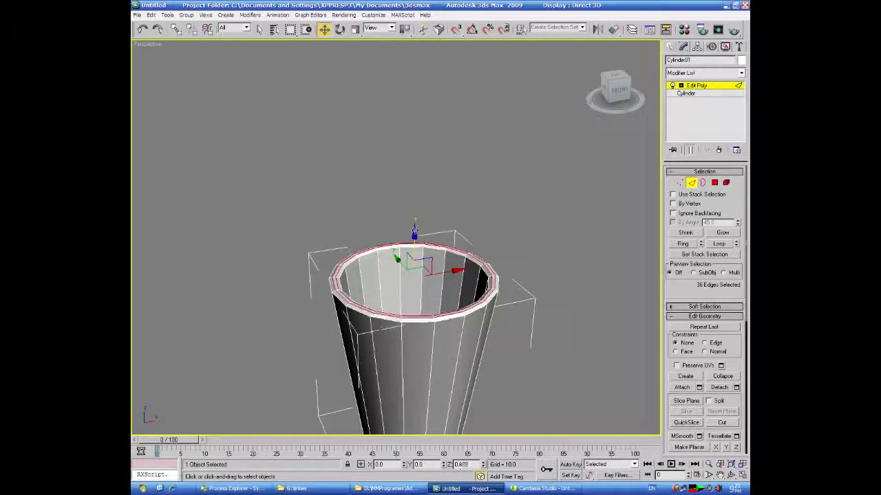
pyautogui.keyDown('alt'); pyautogui.moveTo(501, 348); pyautogui.dragTo(546, 373, button='middle'); pyautogui.keyUp('alt')
pyautogui.click(551, 348)
pyautogui.scroll(-3, 536, 327)
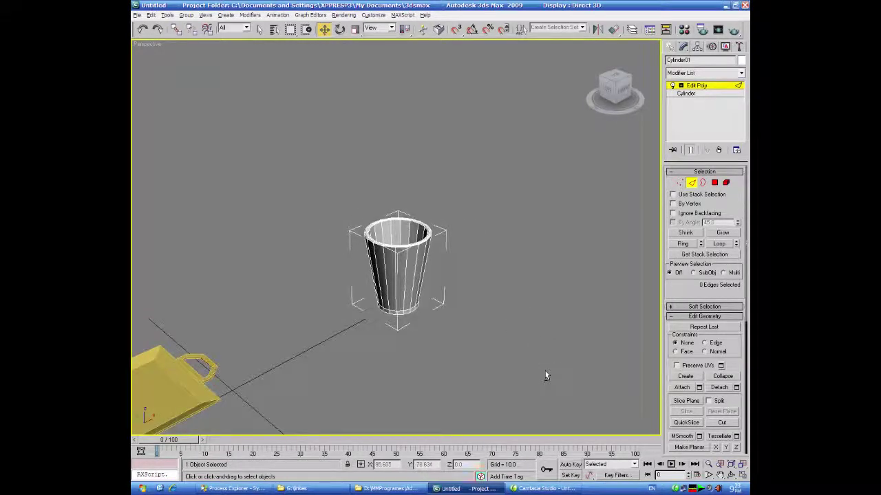
# Change the cup's object color to the light gray custom color
pyautogui.click(741, 61)
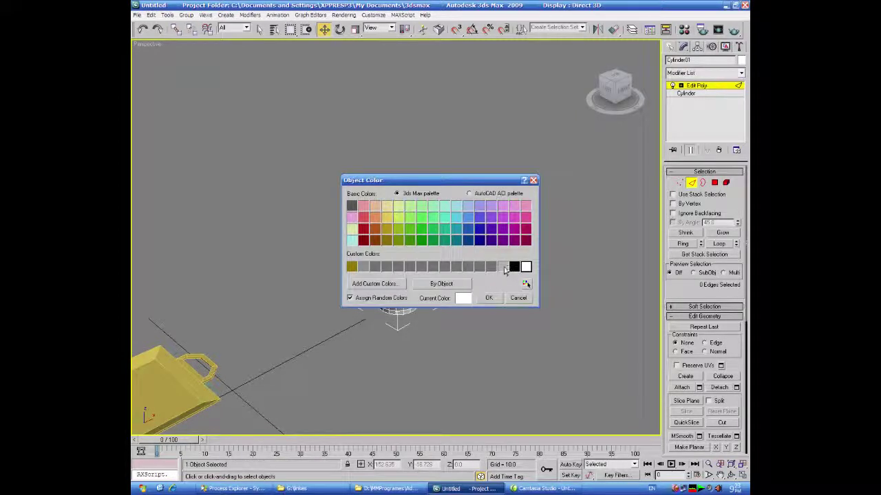
pyautogui.click(503, 268)
pyautogui.click(488, 298)
pyautogui.moveTo(493, 301); pyautogui.dragTo(496, 340, button='middle')
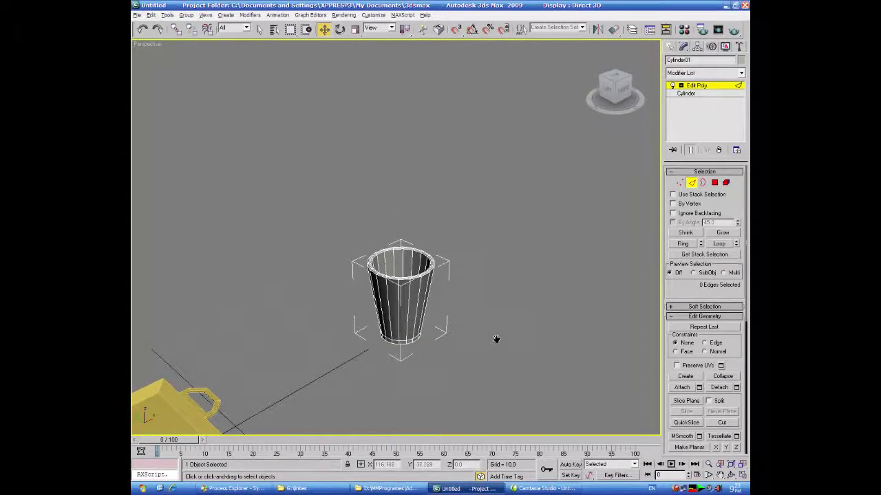
# Select the vertical edges of the cup's inner and outer walls and connect them with 1 segment at a slide of 85
pyautogui.scroll(4, 496, 340)
pyautogui.moveTo(500, 338); pyautogui.dragTo(493, 273, button='middle')
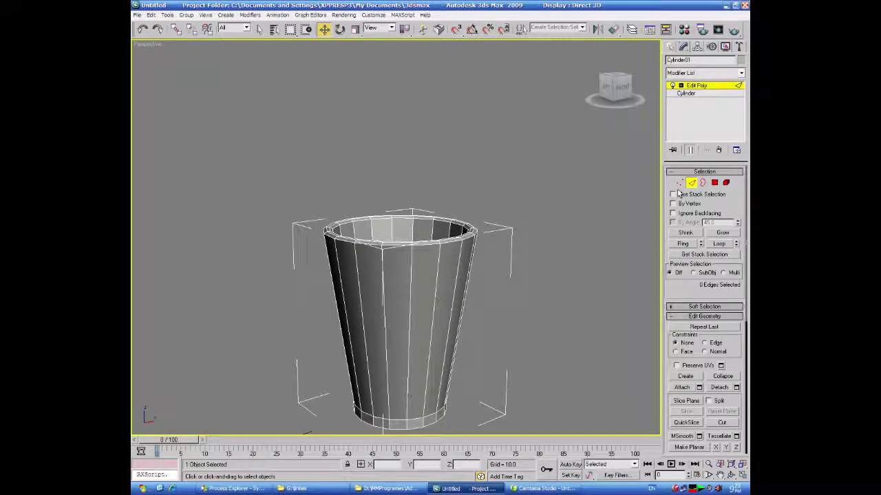
pyautogui.moveTo(300, 325); pyautogui.dragTo(285, 324)
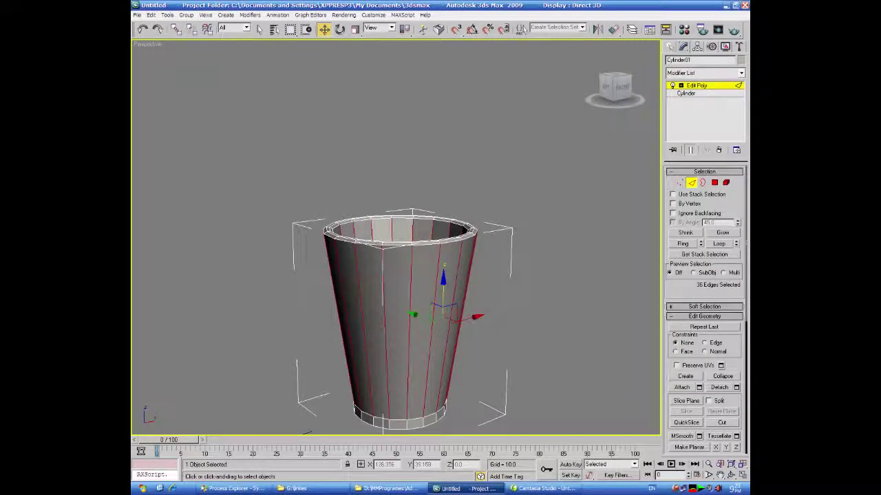
pyautogui.rightClick(410, 317)
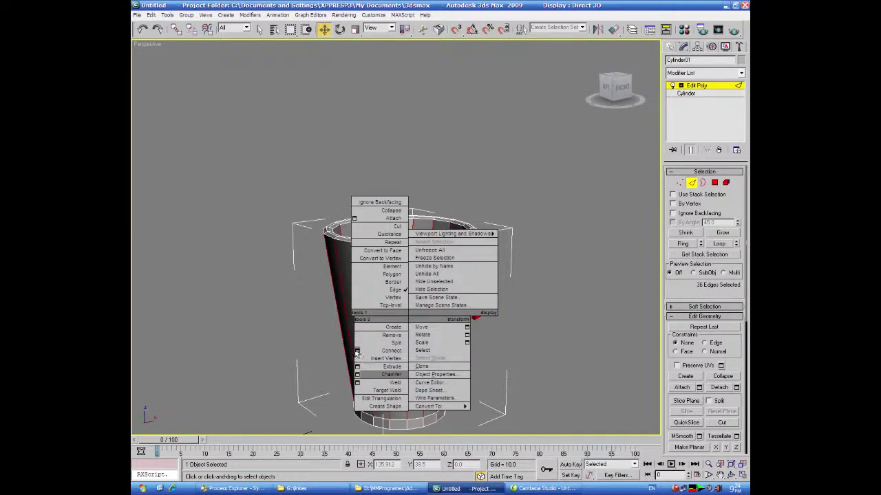
pyautogui.click(357, 352)
pyautogui.click(379, 147)
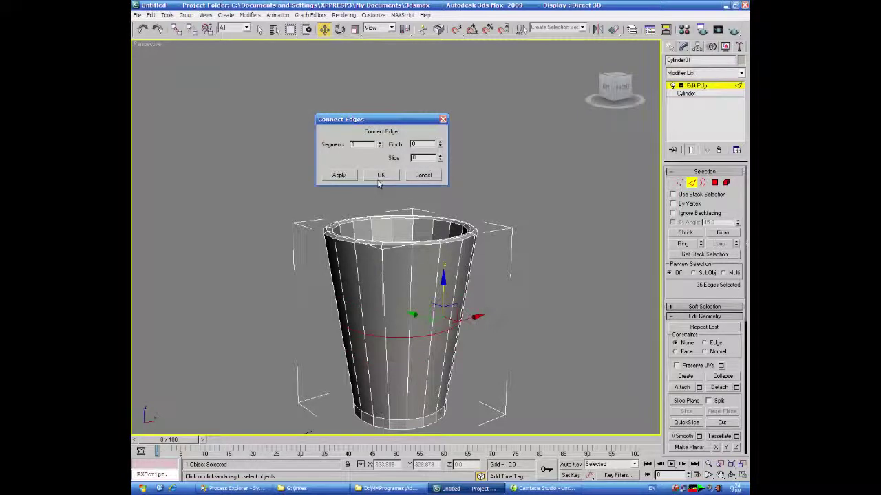
pyautogui.moveTo(439, 144); pyautogui.dragTo(440, 80)
pyautogui.click(387, 175)
# Scale the new edge loops below the rim slightly inward to flare the cup's lip
pyautogui.click(355, 29)
pyautogui.moveTo(396, 233); pyautogui.dragTo(396, 235)
pyautogui.keyDown('alt'); pyautogui.moveTo(497, 346); pyautogui.dragTo(458, 349, button='middle'); pyautogui.keyUp('alt')
# Lower the scaled edge loops by about 0.96 along Z and check the cup's shading from the front without edged faces
pyautogui.click(324, 29)
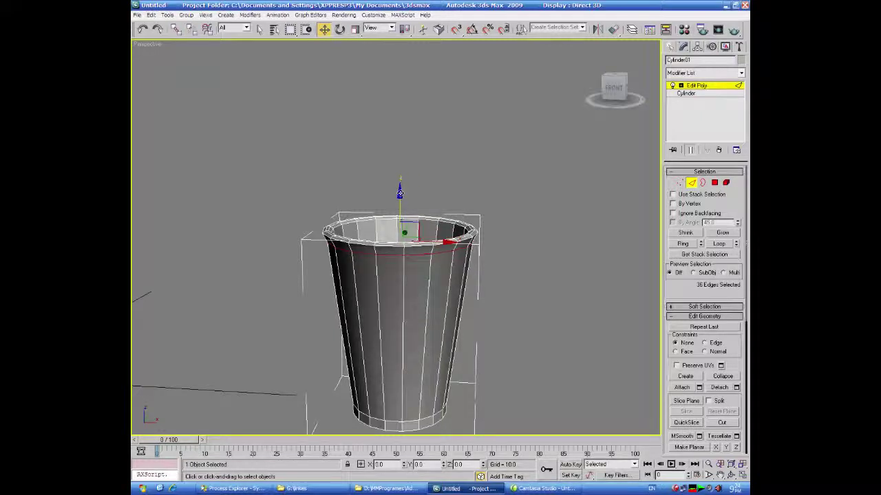
pyautogui.keyDown('alt'); pyautogui.moveTo(482, 303); pyautogui.dragTo(492, 286, button='middle'); pyautogui.keyUp('alt')
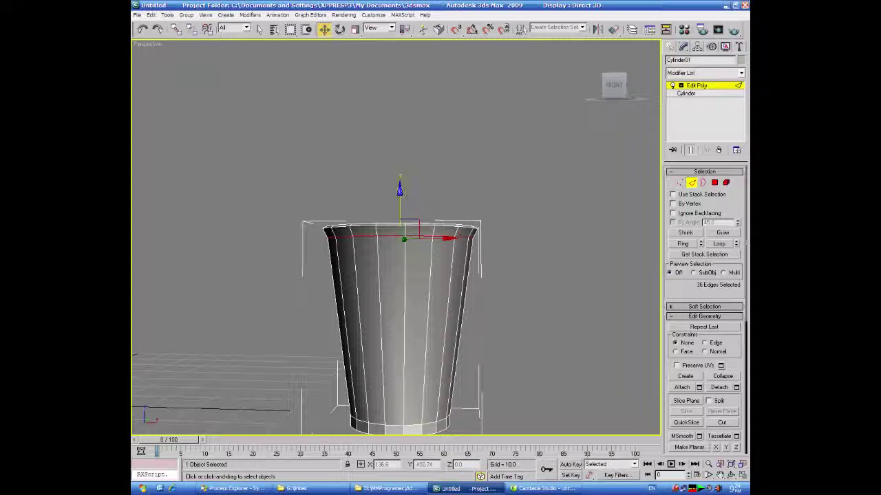
pyautogui.moveTo(400, 192); pyautogui.dragTo(400, 192)
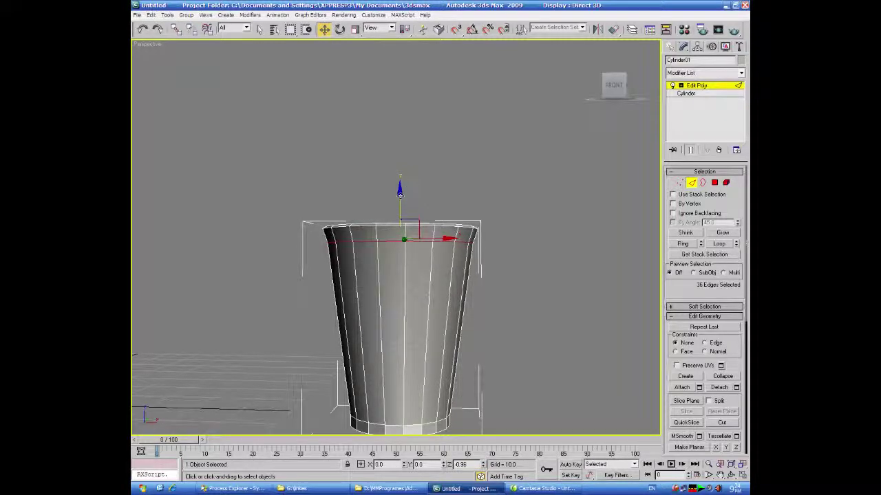
pyautogui.keyDown('alt'); pyautogui.moveTo(495, 358); pyautogui.dragTo(493, 376, button='middle'); pyautogui.keyUp('alt')
pyautogui.click(517, 349)
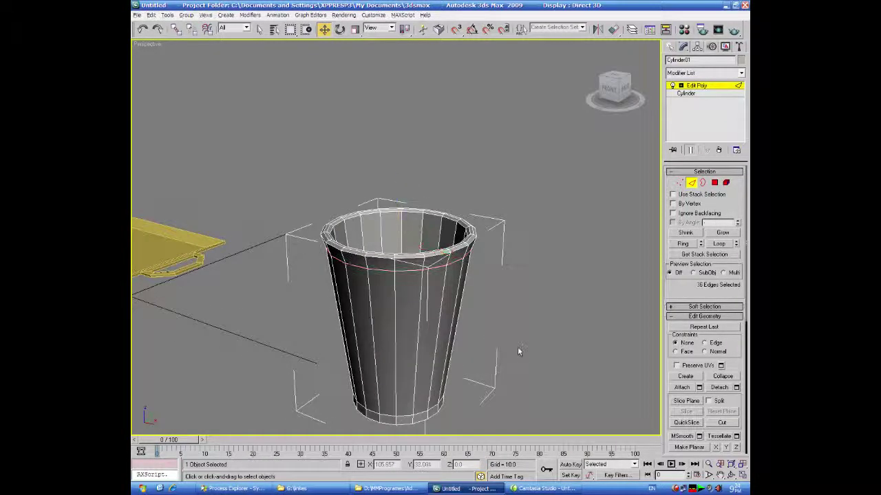
pyautogui.press('F4')
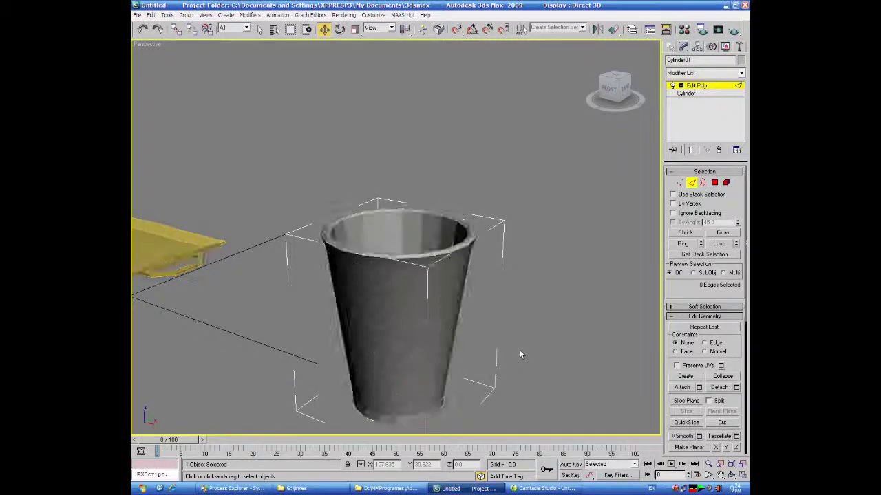
pyautogui.moveTo(519, 353)
pyautogui.keyDown('alt'); pyautogui.mouseDown(button='middle')
pyautogui.moveTo(502, 320)
pyautogui.moveTo(472, 344)
pyautogui.moveTo(462, 368)
pyautogui.moveTo(468, 387)
pyautogui.moveTo(518, 385)
pyautogui.moveTo(525, 346)
pyautogui.mouseUp(button='middle'); pyautogui.keyUp('alt')
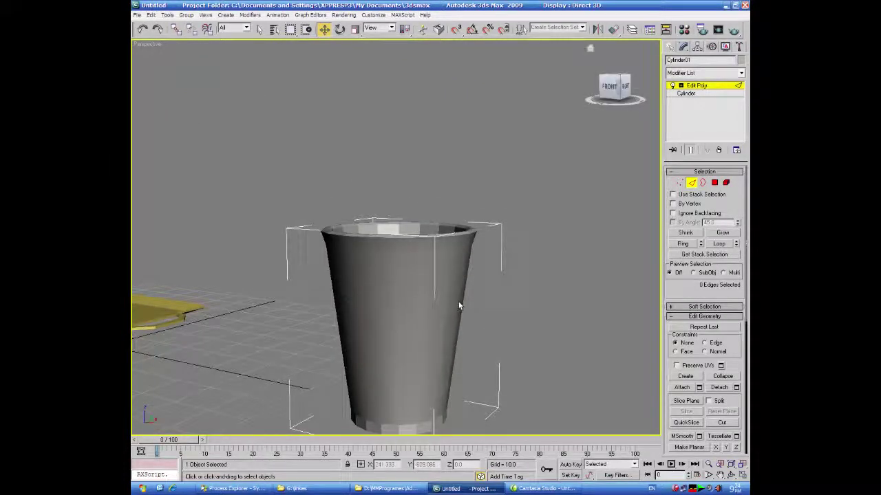
pyautogui.click(612, 85)
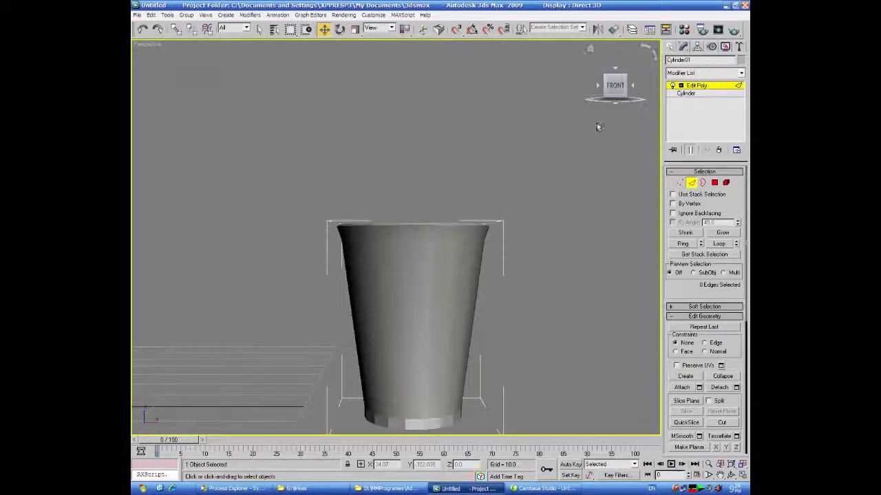
pyautogui.press('F4')
# Select two adjacent vertical edges on the cup's outer wall and start connecting them with 2 segments
pyautogui.moveTo(578, 278); pyautogui.dragTo(513, 302, button='middle')
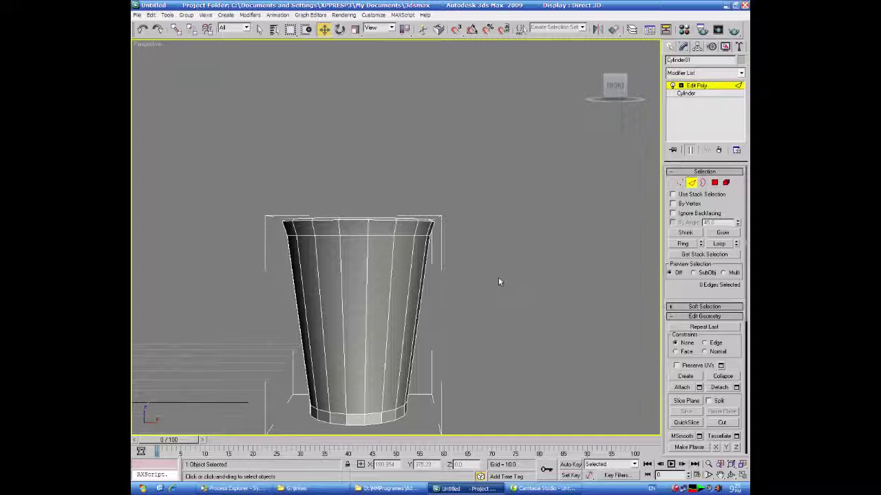
pyautogui.click(419, 289)
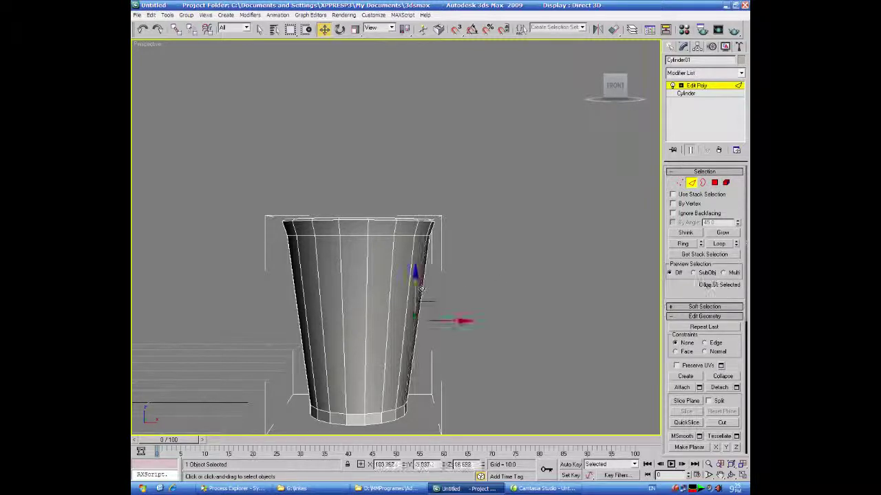
pyautogui.keyDown('alt'); pyautogui.moveTo(445, 305); pyautogui.dragTo(412, 311, button='middle'); pyautogui.keyUp('alt')
pyautogui.keyDown('ctrl'); pyautogui.click(404, 284); pyautogui.keyUp('ctrl')
pyautogui.rightClick(404, 284)
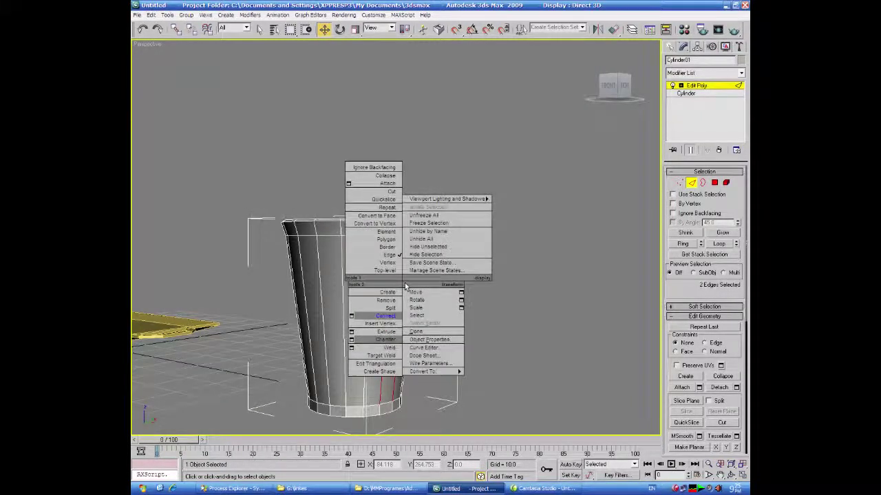
pyautogui.click(351, 315)
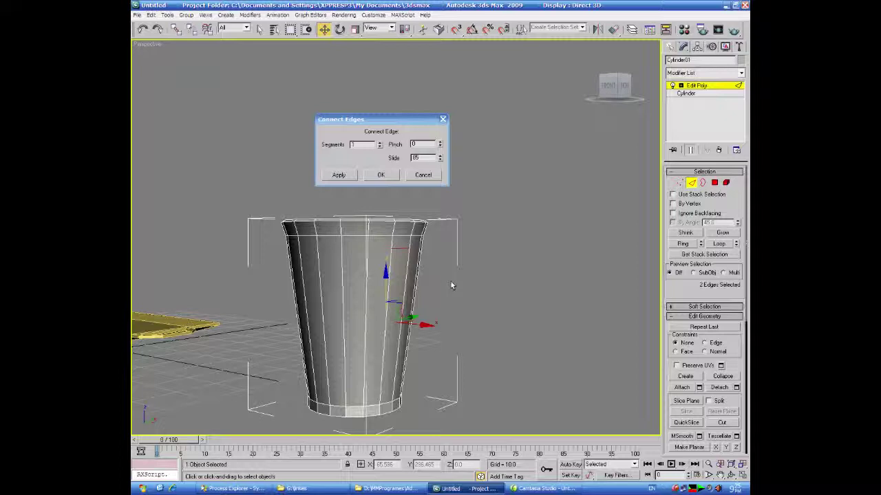
pyautogui.click(380, 143)
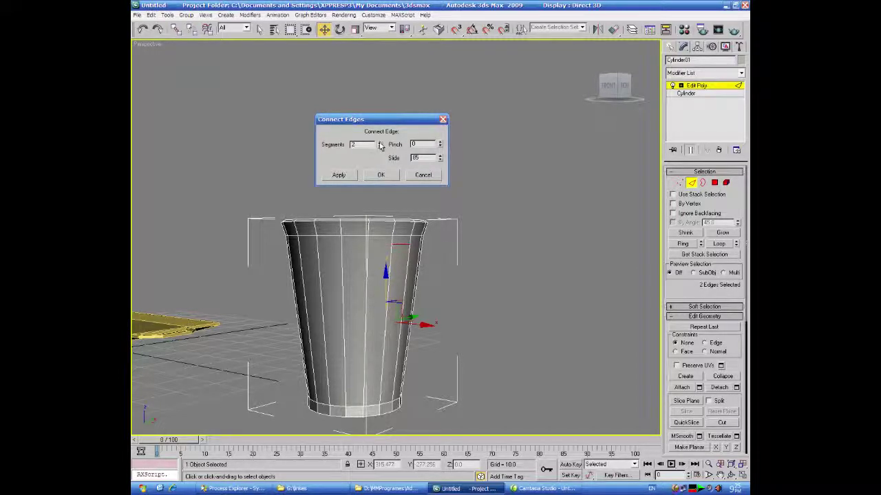
# Reset the connection's slide to 0, set its pinch to 62 and apply the two segments
pyautogui.click(259, 29)
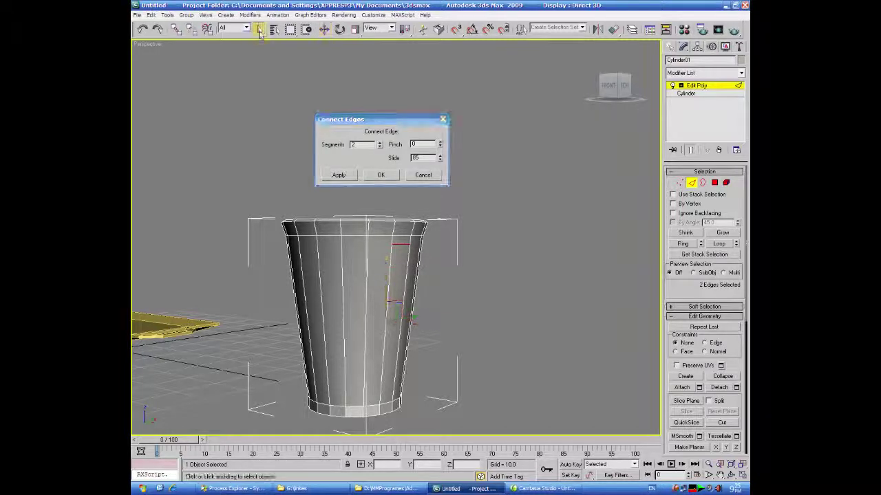
pyautogui.keyDown('alt'); pyautogui.moveTo(529, 366); pyautogui.dragTo(506, 354, button='middle'); pyautogui.keyUp('alt')
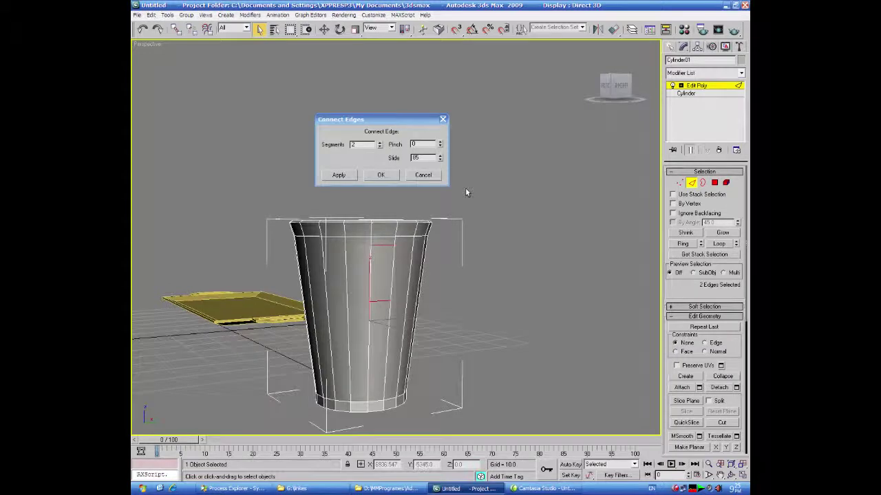
pyautogui.rightClick(440, 158)
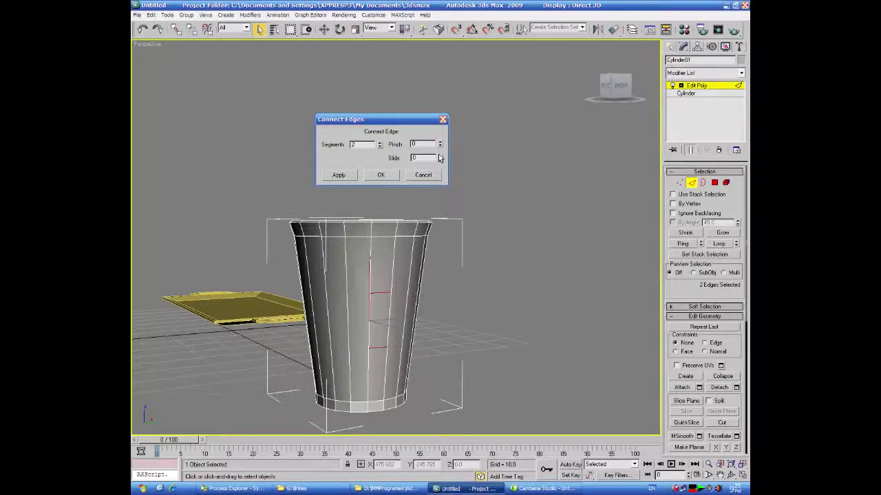
pyautogui.moveTo(440, 143); pyautogui.dragTo(440, 87)
pyautogui.moveTo(441, 160); pyautogui.dragTo(441, 146)
pyautogui.rightClick(440, 145)
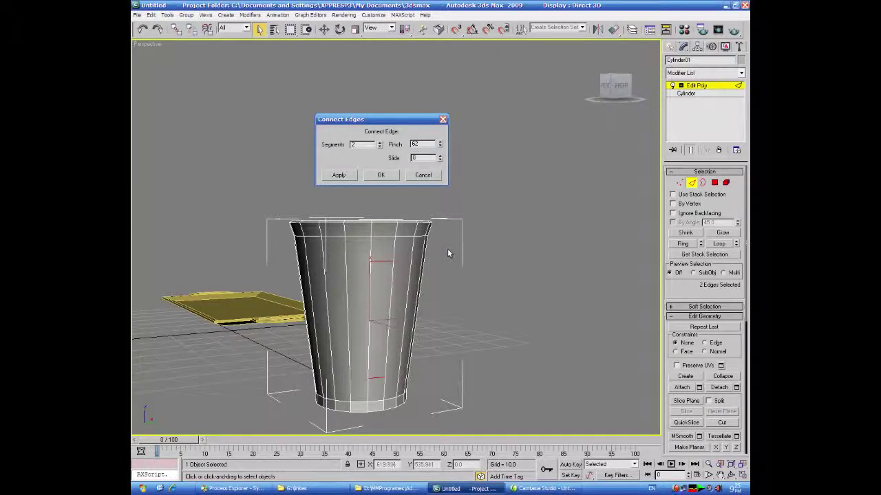
pyautogui.click(380, 175)
# Extrude the tall polygon between the new segments outward as a group by about 13.95 to form the handle block
pyautogui.click(714, 182)
pyautogui.click(384, 289)
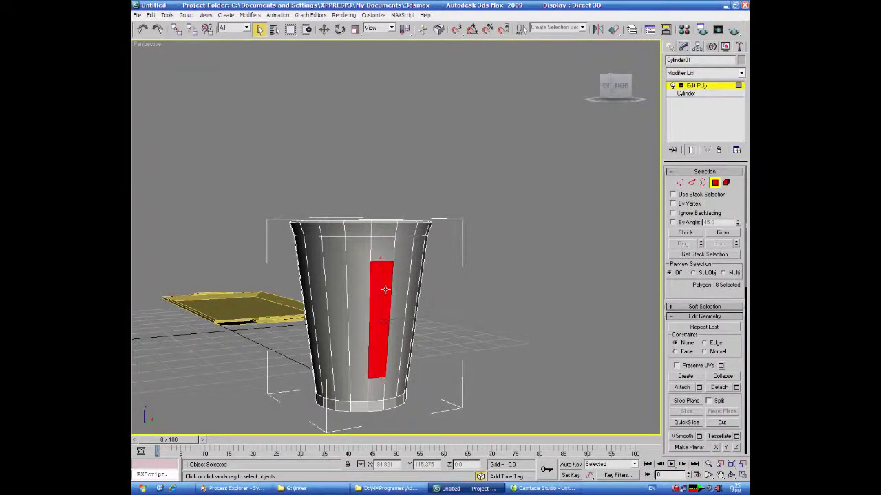
pyautogui.rightClick(385, 289)
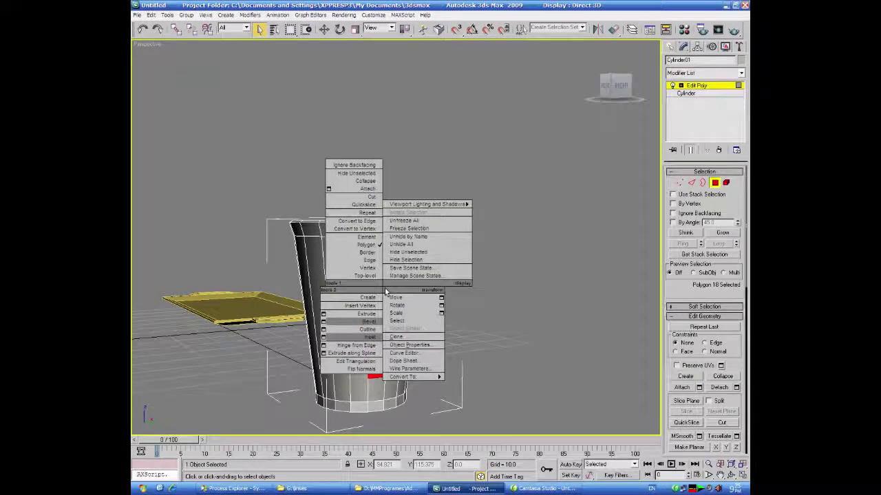
pyautogui.click(322, 314)
pyautogui.keyDown('alt'); pyautogui.moveTo(463, 358); pyautogui.dragTo(589, 358, button='middle'); pyautogui.keyUp('alt')
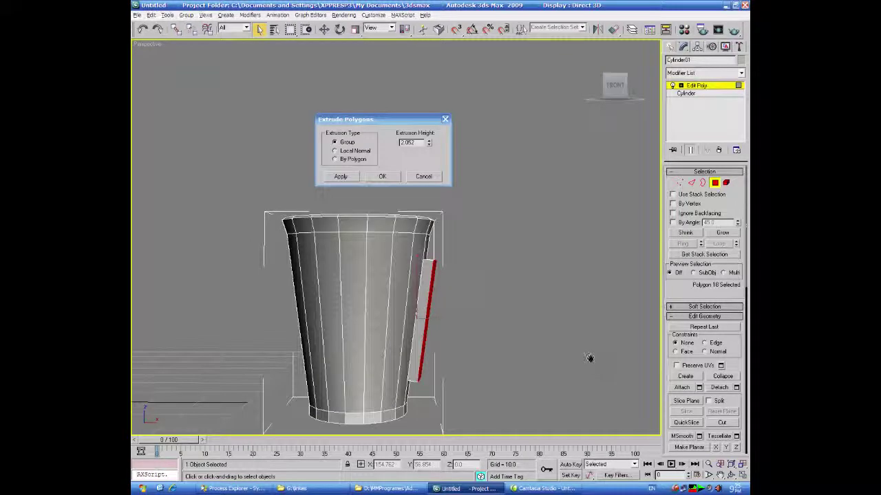
pyautogui.moveTo(428, 143); pyautogui.dragTo(421, 417)
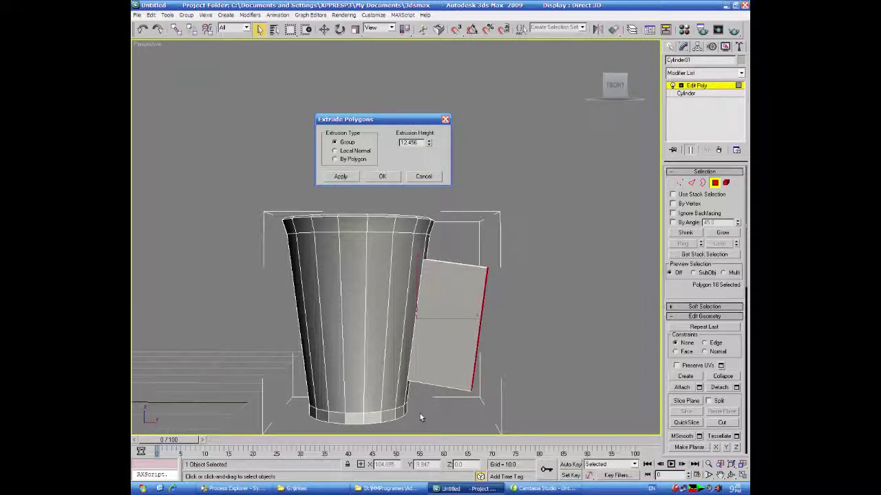
pyautogui.moveTo(429, 144); pyautogui.dragTo(428, 137)
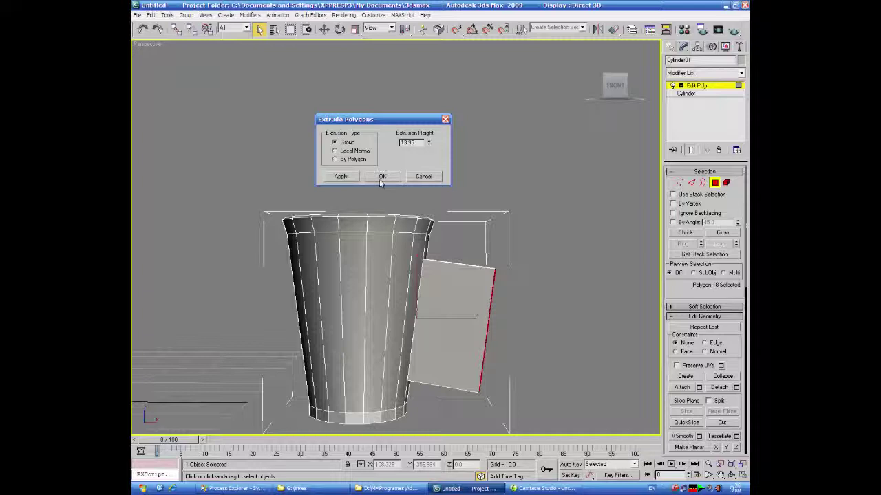
pyautogui.click(382, 177)
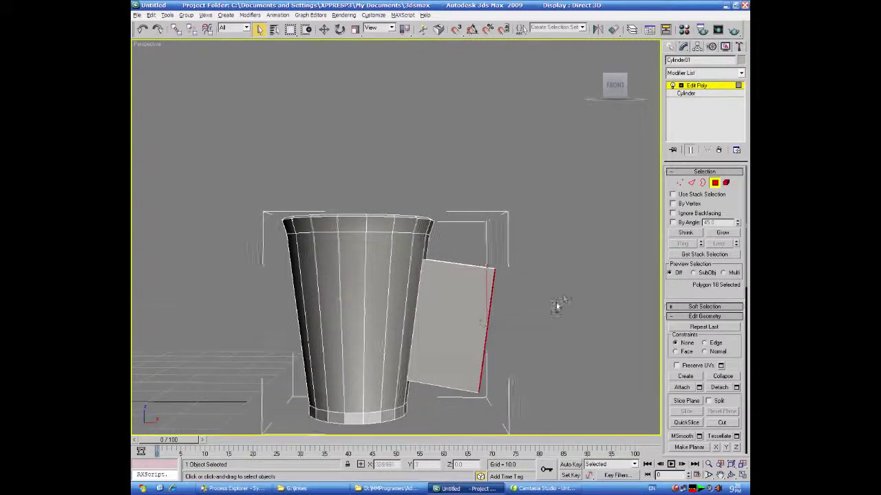
# Select the upper and lower short edges at the handle block's outer end and apply a chamfer of about 5.79
pyautogui.keyDown('alt'); pyautogui.moveTo(559, 306); pyautogui.dragTo(530, 305, button='middle'); pyautogui.keyUp('alt')
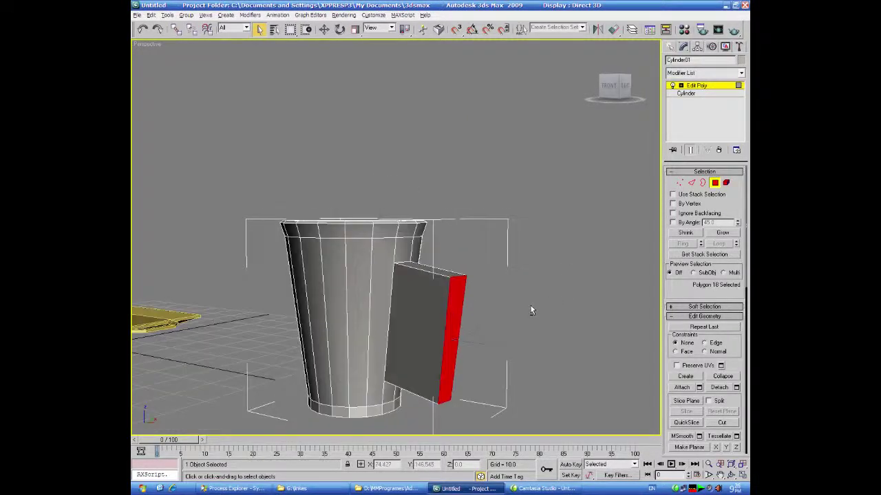
pyautogui.click(691, 183)
pyautogui.click(458, 276)
pyautogui.keyDown('alt'); pyautogui.moveTo(495, 309); pyautogui.dragTo(488, 298, button='middle'); pyautogui.keyUp('alt')
pyautogui.keyDown('ctrl'); pyautogui.click(428, 346); pyautogui.keyUp('ctrl')
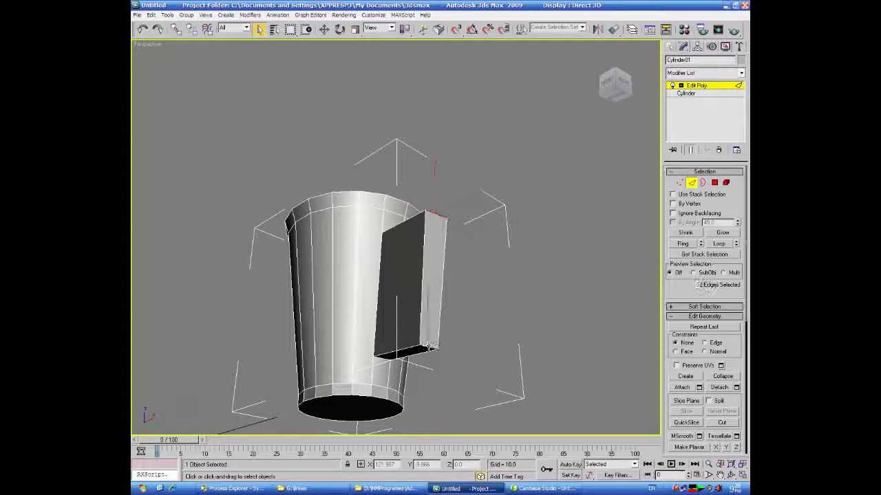
pyautogui.keyDown('alt'); pyautogui.moveTo(448, 356); pyautogui.dragTo(500, 338, button='middle'); pyautogui.keyUp('alt')
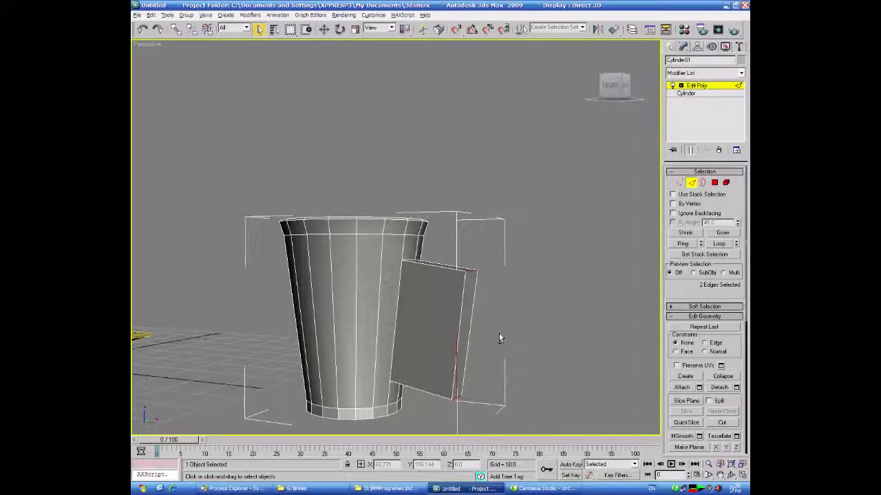
pyautogui.rightClick(471, 272)
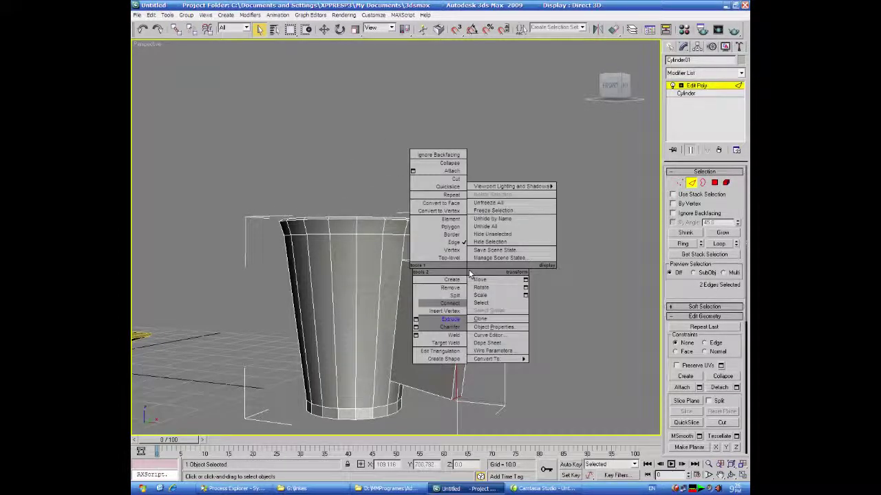
pyautogui.click(416, 328)
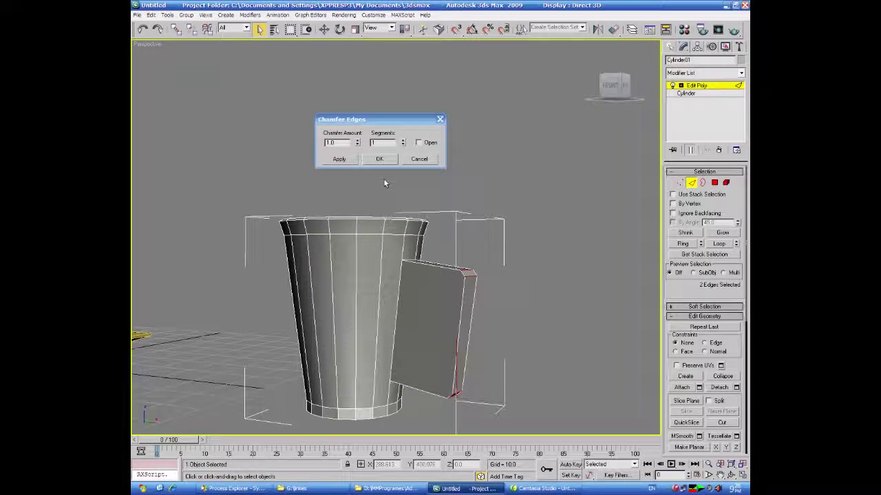
pyautogui.moveTo(357, 142); pyautogui.dragTo(375, 411)
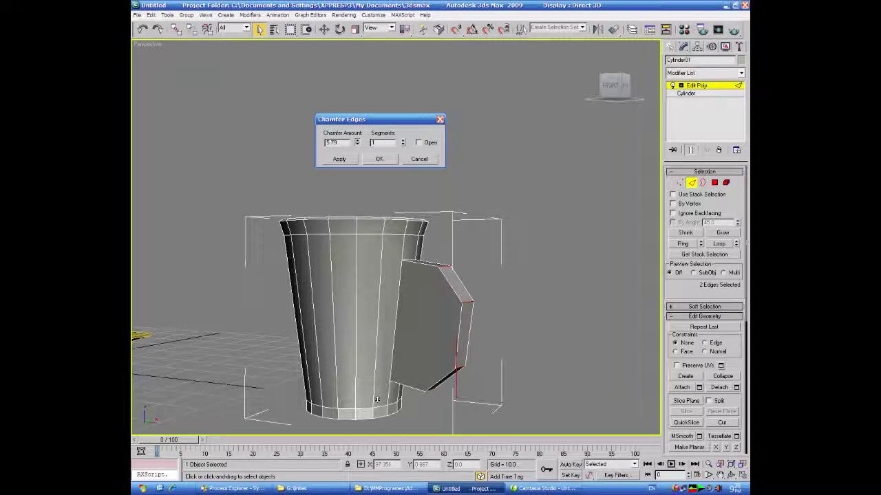
pyautogui.click(350, 159)
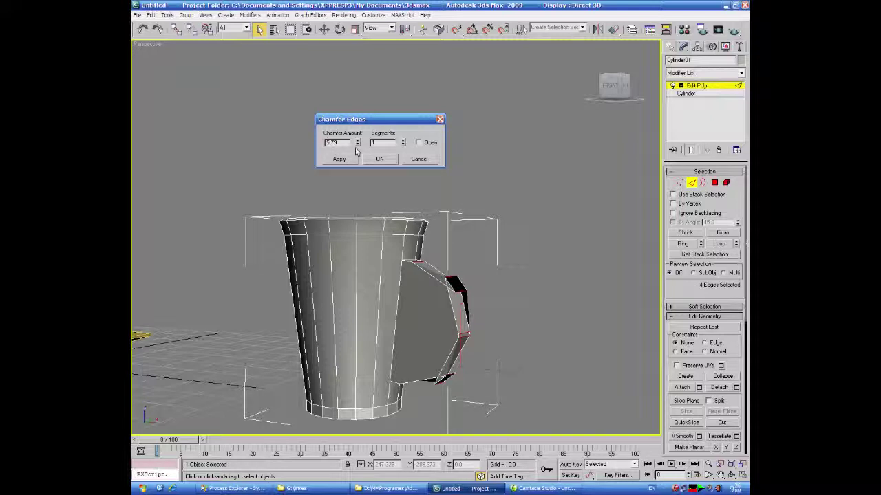
# Chamfer the handle's outer corner edges a second time by about 2.57 to round its profile
pyautogui.moveTo(357, 144); pyautogui.dragTo(355, 171)
pyautogui.moveTo(507, 338)
pyautogui.keyDown('alt'); pyautogui.mouseDown(button='middle')
pyautogui.moveTo(536, 333)
pyautogui.moveTo(525, 340)
pyautogui.mouseUp(button='middle'); pyautogui.keyUp('alt')
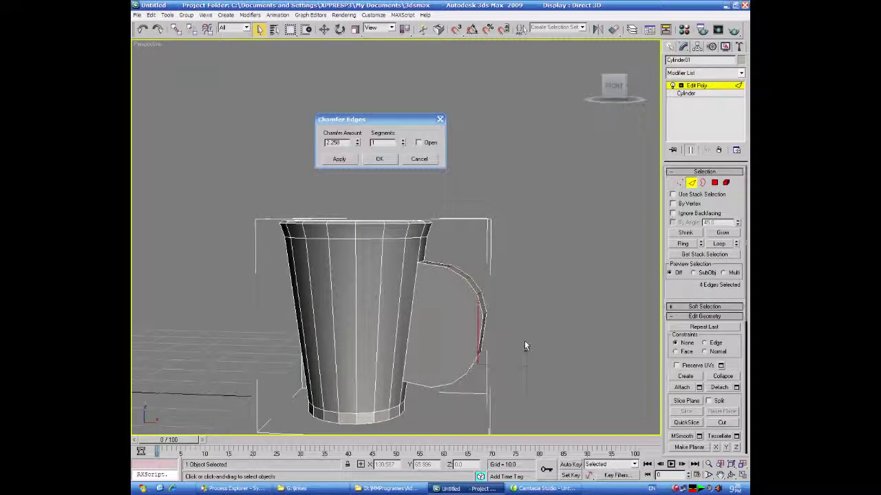
pyautogui.click(357, 141)
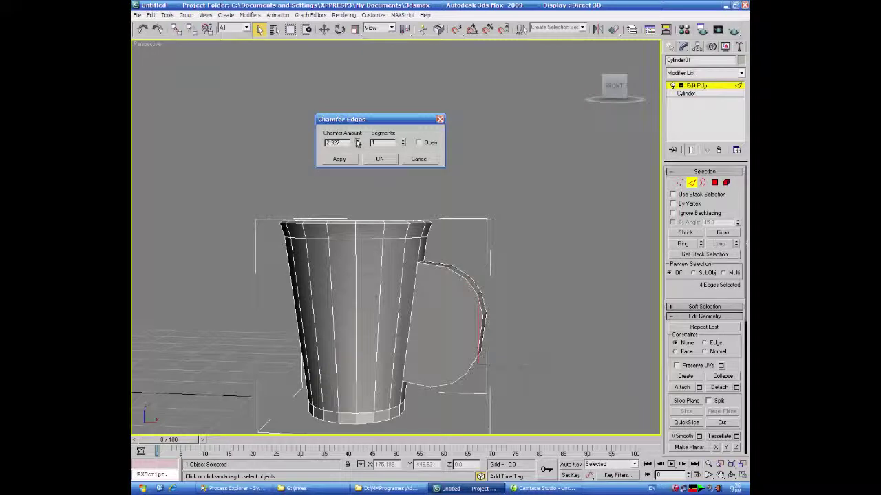
pyautogui.moveTo(357, 142); pyautogui.dragTo(357, 142)
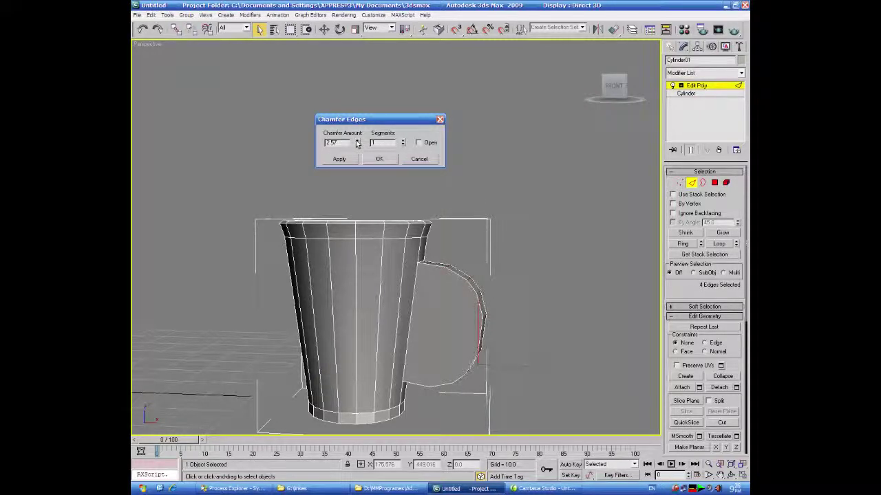
pyautogui.click(379, 159)
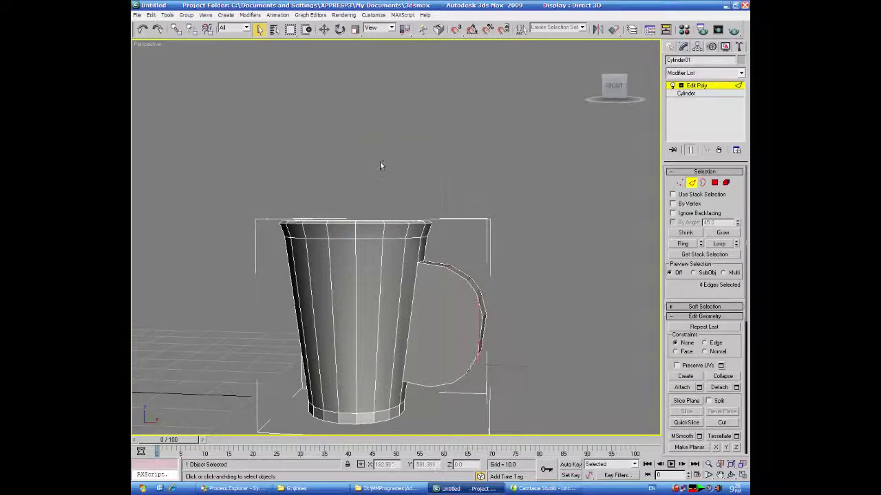
# Select the large flat polygons on both sides of the handle and inset them as a group by 1.817
pyautogui.keyDown('alt'); pyautogui.moveTo(510, 251); pyautogui.dragTo(527, 248, button='middle'); pyautogui.keyUp('alt')
pyautogui.click(715, 183)
pyautogui.click(455, 309)
pyautogui.keyDown('alt'); pyautogui.moveTo(540, 323); pyautogui.dragTo(421, 323, button='middle'); pyautogui.keyUp('alt')
pyautogui.keyDown('ctrl'); pyautogui.click(352, 311); pyautogui.keyUp('ctrl')
pyautogui.keyDown('alt'); pyautogui.moveTo(353, 313); pyautogui.dragTo(466, 317, button='middle'); pyautogui.keyUp('alt')
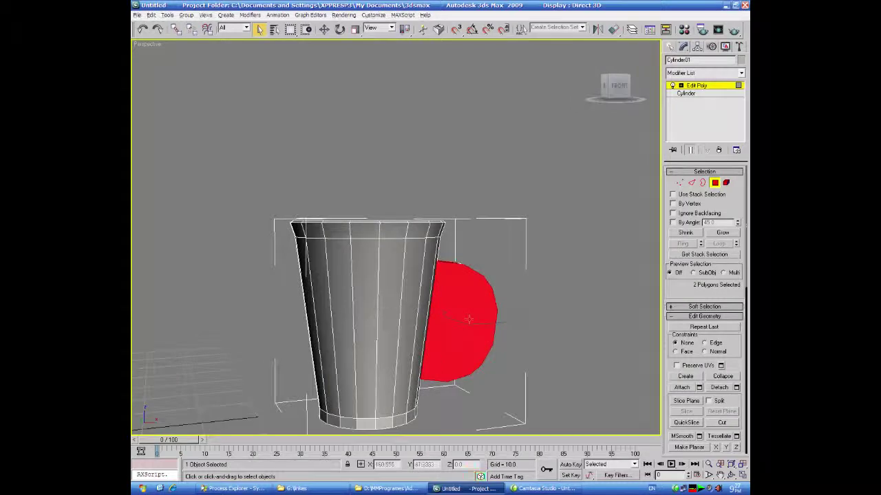
pyautogui.rightClick(466, 318)
pyautogui.click(405, 365)
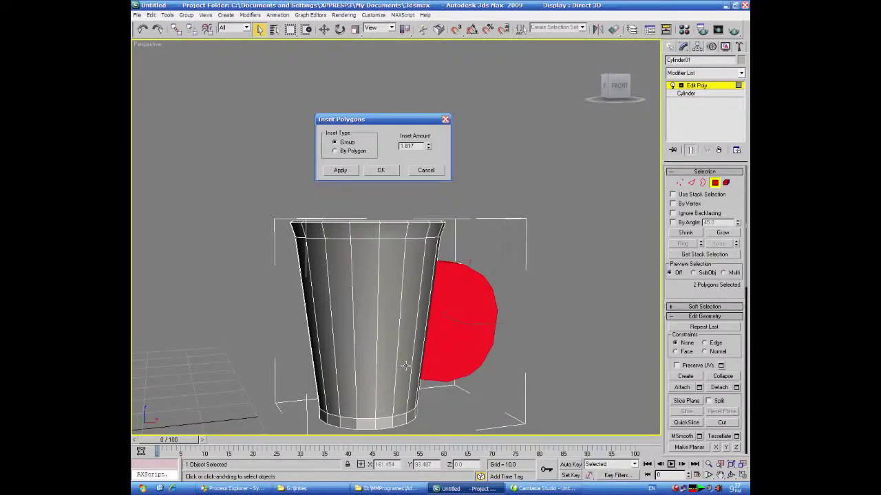
pyautogui.keyDown('alt'); pyautogui.moveTo(587, 300); pyautogui.dragTo(549, 304, button='middle'); pyautogui.keyUp('alt')
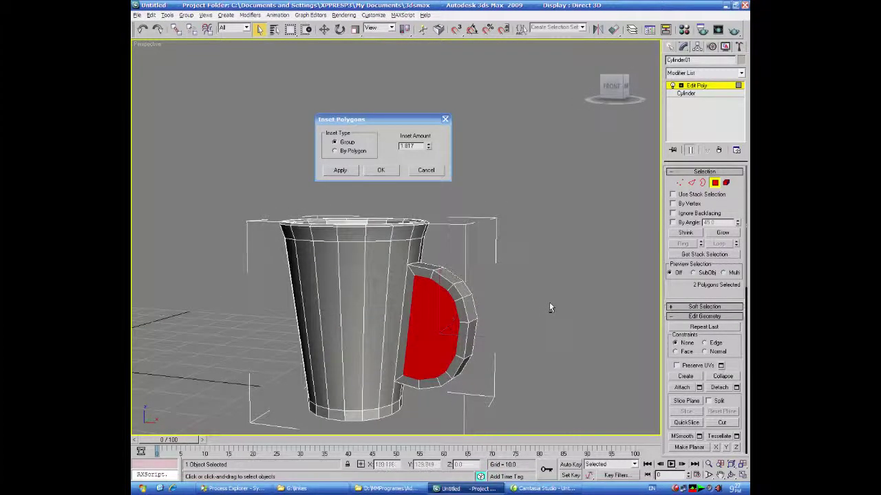
pyautogui.click(380, 170)
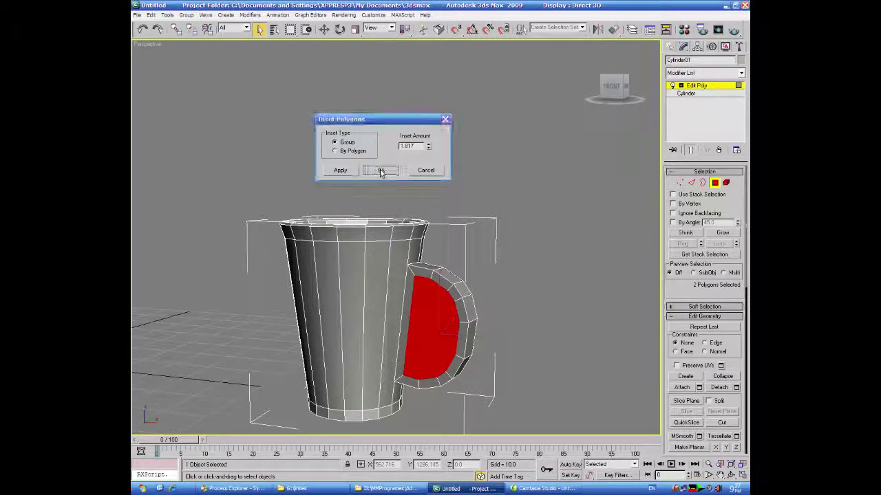
pyautogui.moveTo(694, 289); pyautogui.dragTo(674, 166)
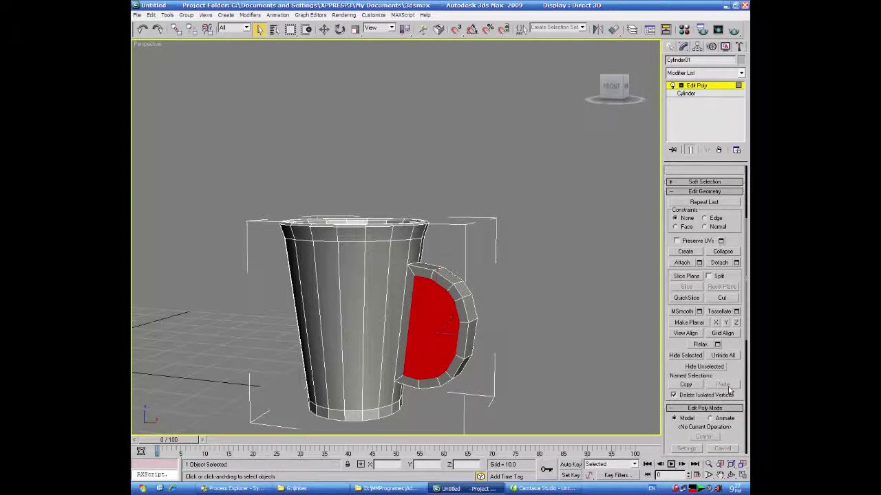
pyautogui.scroll(-5, 729, 385)
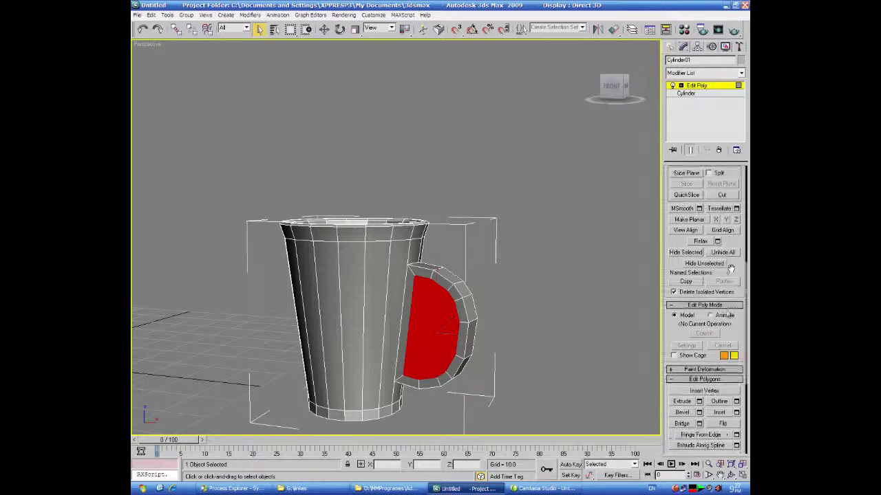
pyautogui.click(682, 412)
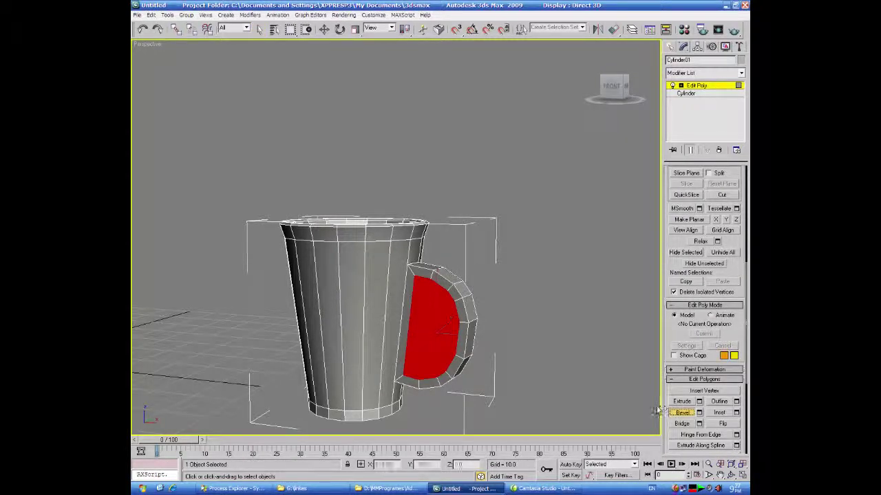
pyautogui.keyDown('alt'); pyautogui.moveTo(592, 389); pyautogui.dragTo(501, 386, button='middle'); pyautogui.keyUp('alt')
pyautogui.click(524, 396)
pyautogui.rightClick(626, 414)
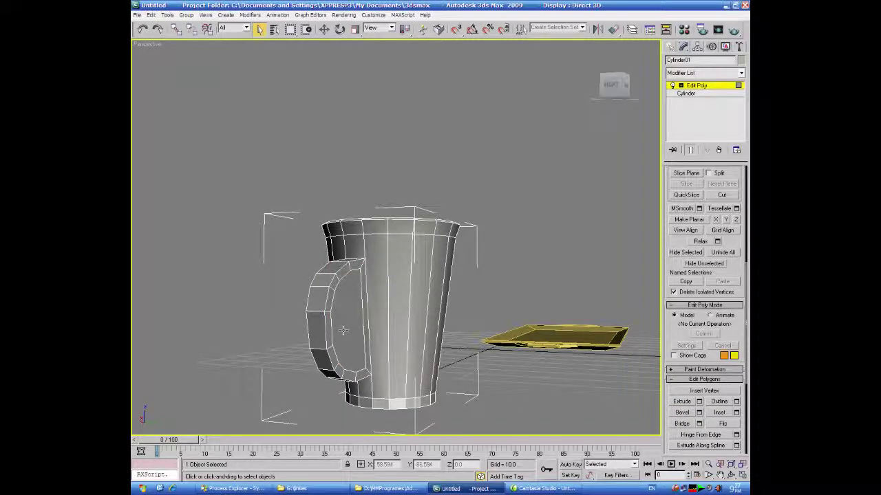
pyautogui.press('4')
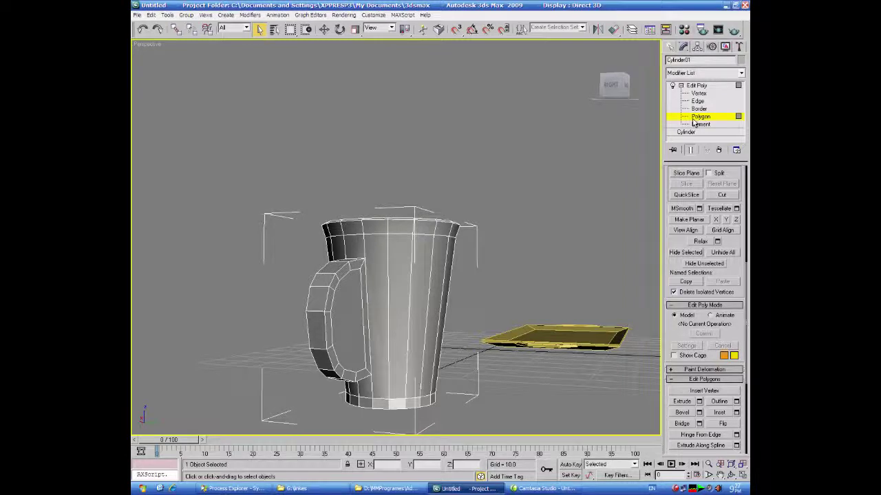
pyautogui.click(698, 109)
pyautogui.click(701, 116)
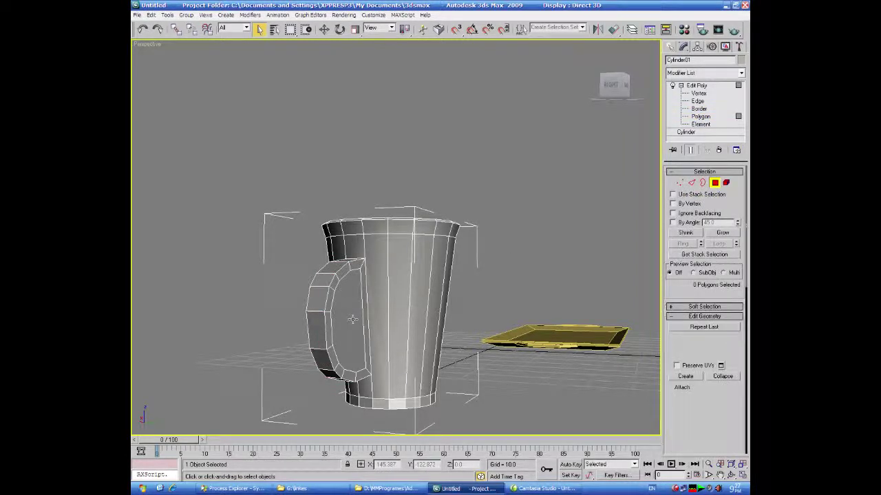
pyautogui.click(351, 319)
pyautogui.keyDown('alt'); pyautogui.moveTo(339, 326); pyautogui.dragTo(368, 333, button='middle'); pyautogui.keyUp('alt')
pyautogui.hotkey('ctrl', 'd')
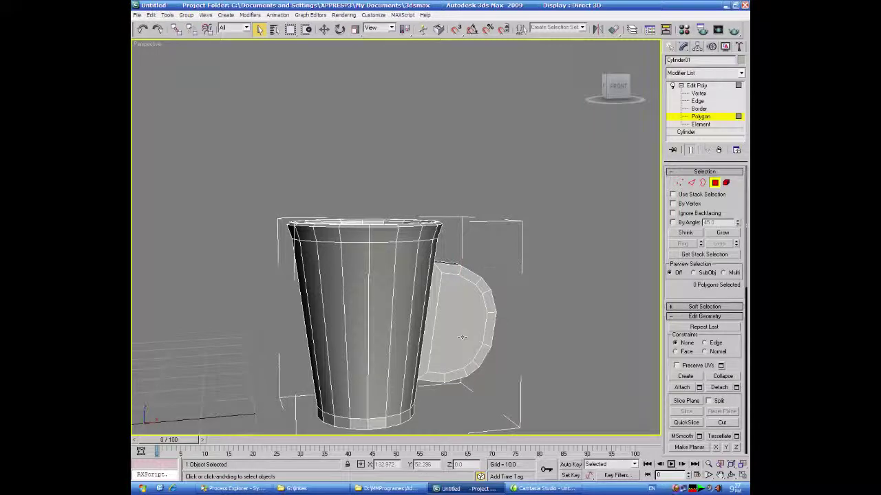
# Turn on Ignore Backfacing, select the inset polygons on both sides of the handle and bridge them to open it
pyautogui.click(673, 213)
pyautogui.click(465, 326)
pyautogui.keyDown('alt'); pyautogui.moveTo(465, 326); pyautogui.dragTo(379, 354, button='middle'); pyautogui.keyUp('alt')
pyautogui.keyDown('ctrl'); pyautogui.click(332, 313); pyautogui.keyUp('ctrl')
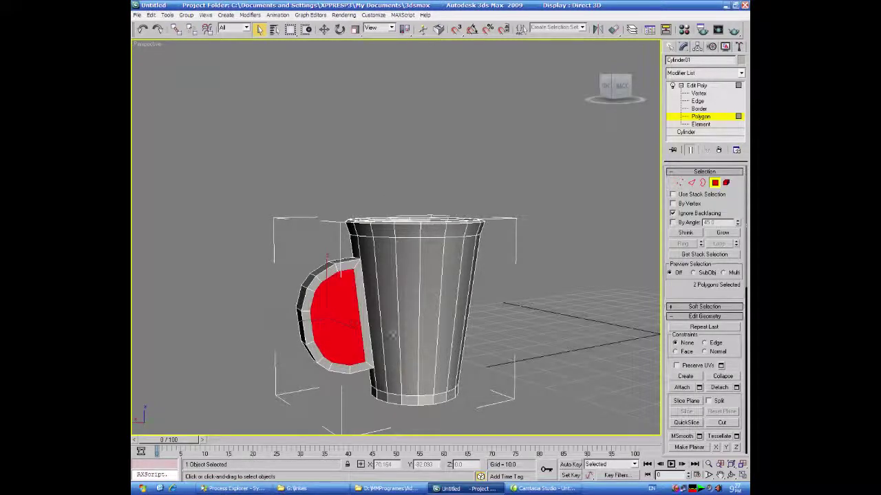
pyautogui.moveTo(721, 415); pyautogui.dragTo(736, 189)
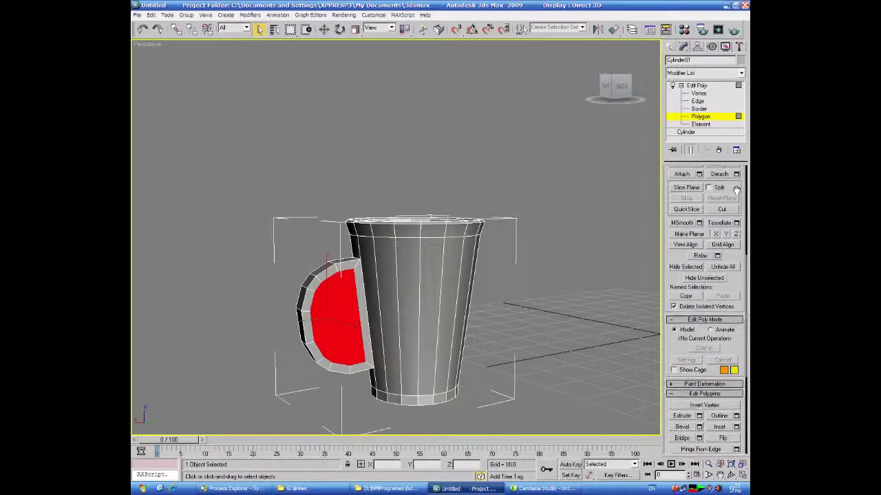
pyautogui.click(681, 439)
pyautogui.keyDown('alt'); pyautogui.moveTo(471, 417); pyautogui.dragTo(622, 412, button='middle'); pyautogui.keyUp('alt')
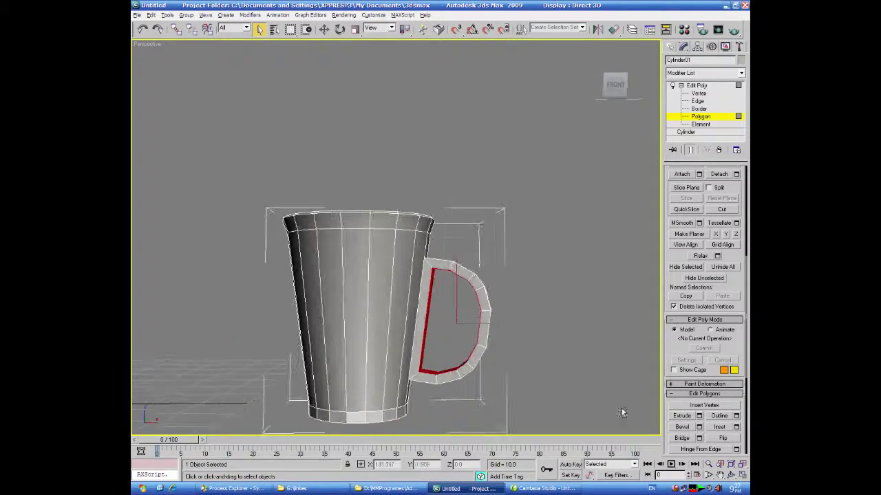
pyautogui.click(571, 406)
# Save the scene as test01
pyautogui.keyDown('alt'); pyautogui.moveTo(555, 403); pyautogui.dragTo(523, 328, button='middle'); pyautogui.keyUp('alt')
pyautogui.scroll(-3, 560, 417)
pyautogui.scroll(2, 544, 402)
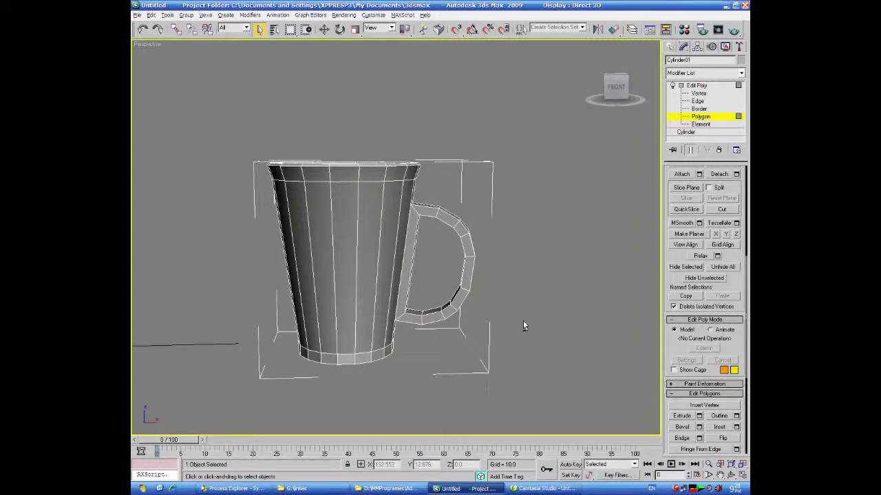
pyautogui.scroll(3, 522, 321)
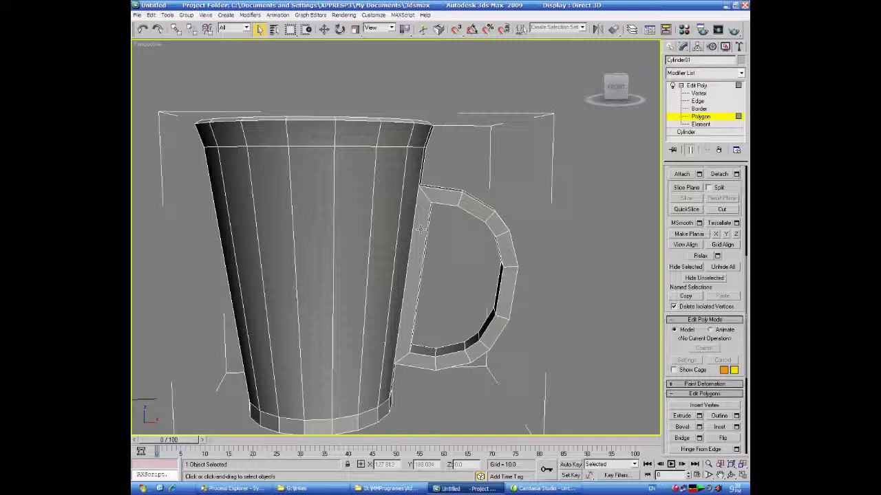
pyautogui.keyDown('alt'); pyautogui.moveTo(534, 297); pyautogui.dragTo(389, 319, button='middle'); pyautogui.keyUp('alt')
pyautogui.scroll(3, 388, 319)
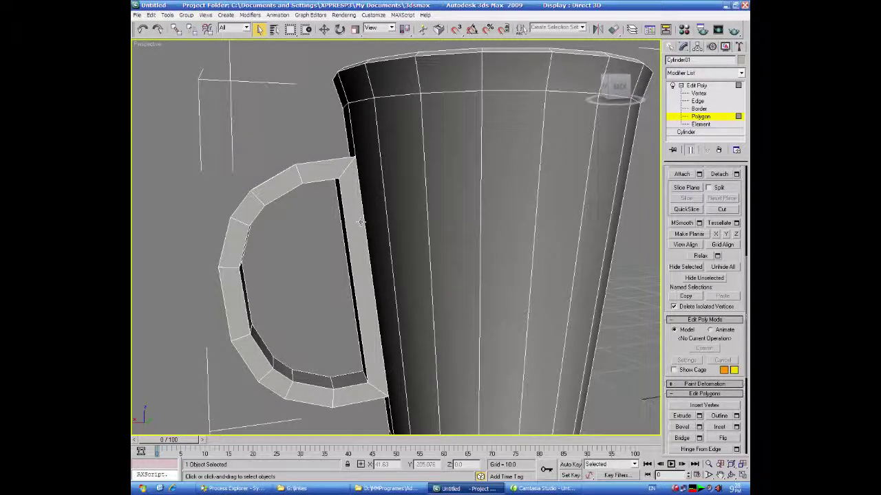
pyautogui.click(139, 16)
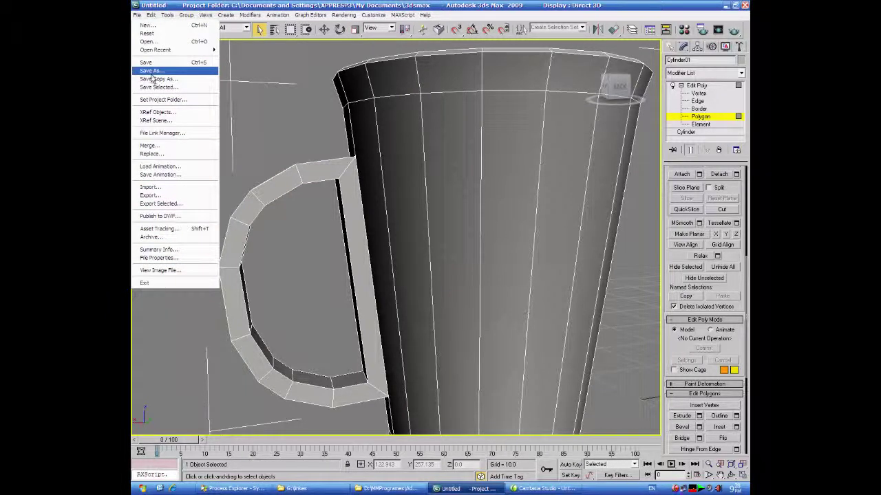
pyautogui.click(151, 71)
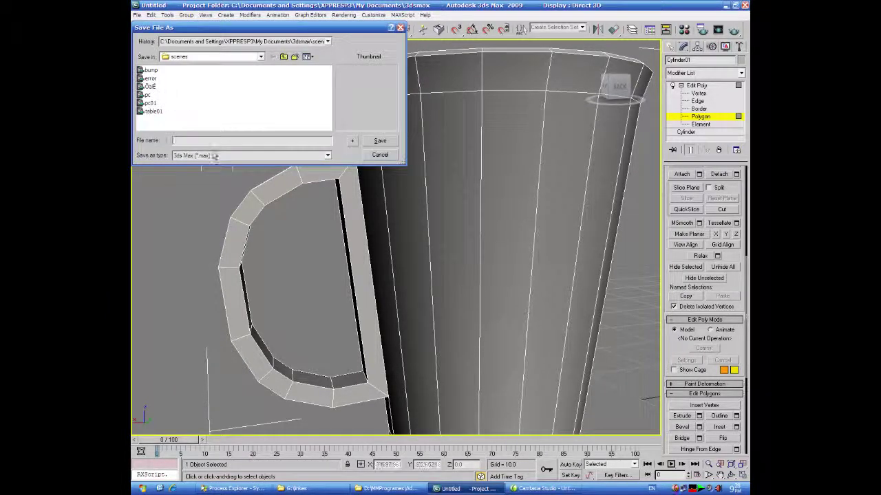
pyautogui.write('test01')
pyautogui.press('Return')
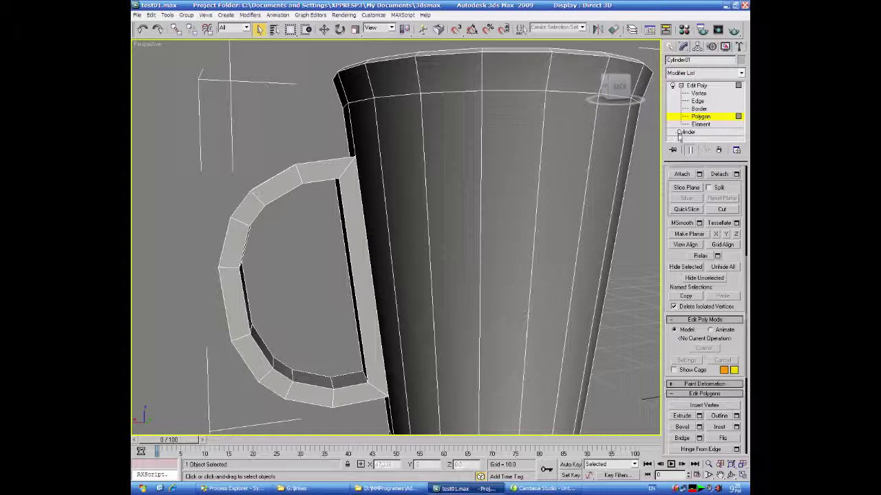
# Connect the two long edges of the handle strip beside the cup wall with 2 segments and a pinch of 80
pyautogui.click(697, 102)
pyautogui.click(345, 213)
pyautogui.click(355, 213)
pyautogui.keyDown('ctrl'); pyautogui.click(353, 213); pyautogui.keyUp('ctrl')
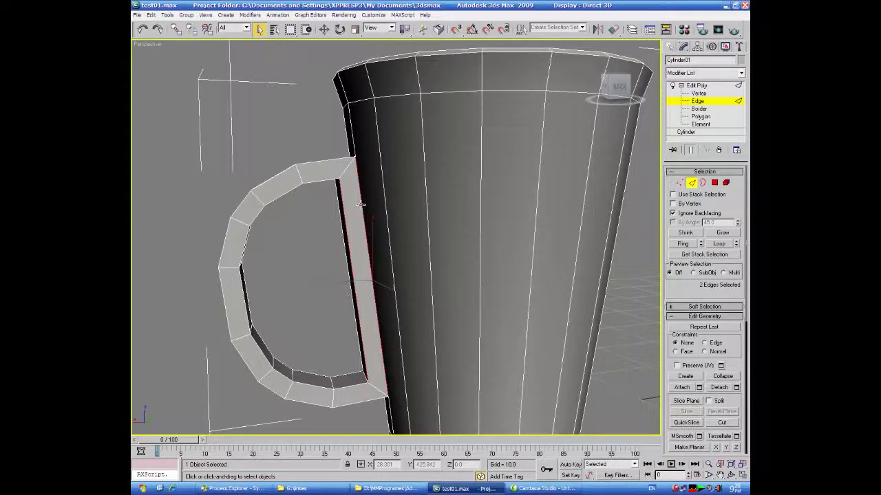
pyautogui.rightClick(358, 203)
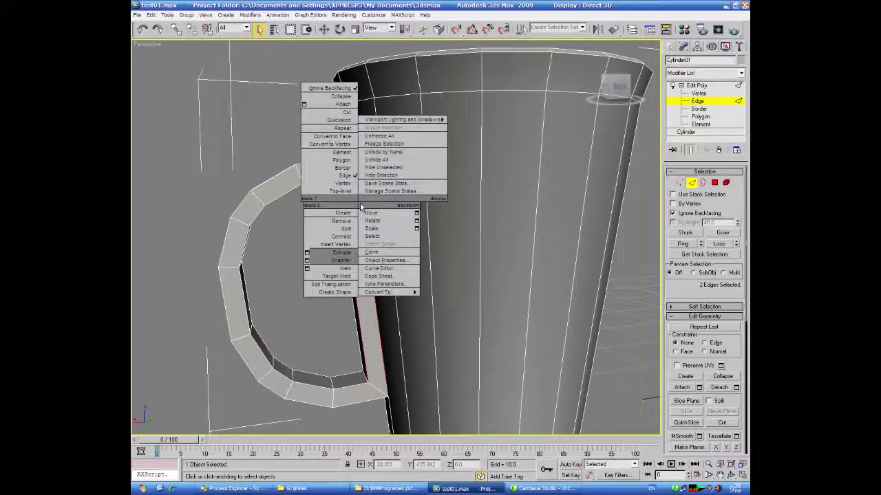
pyautogui.click(308, 237)
pyautogui.moveTo(337, 120); pyautogui.dragTo(440, 114)
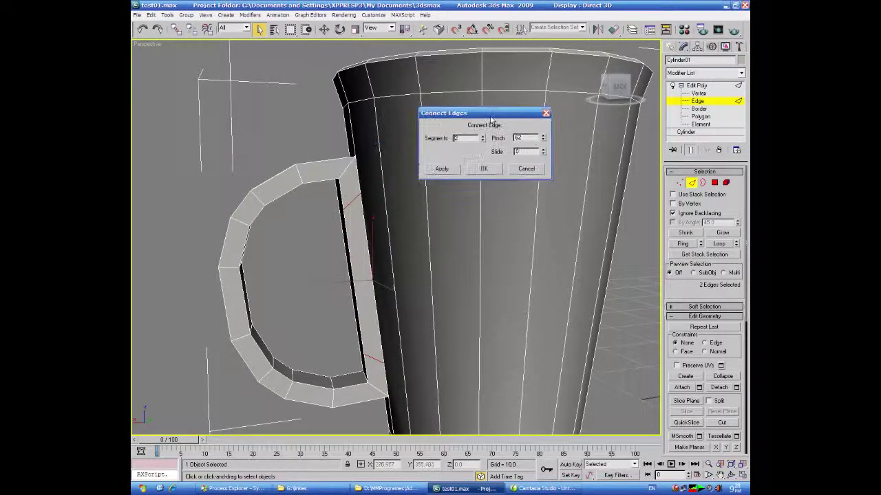
pyautogui.rightClick(543, 140)
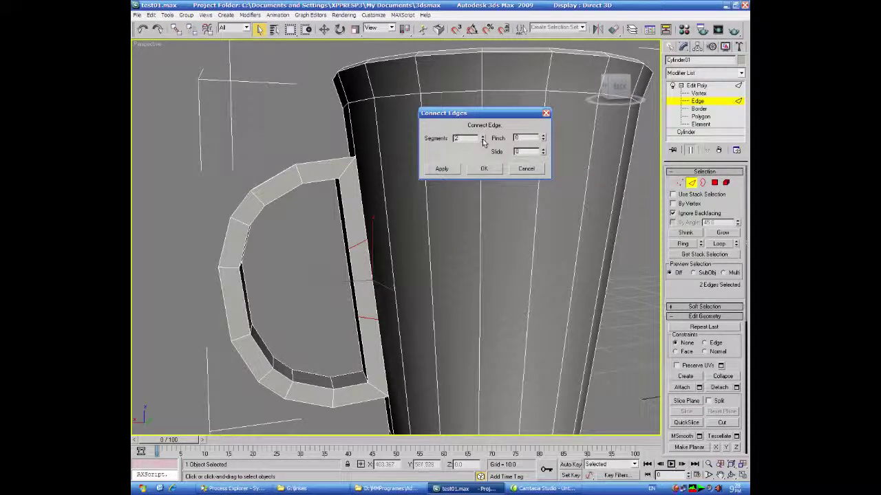
pyautogui.moveTo(542, 136); pyautogui.dragTo(540, 61)
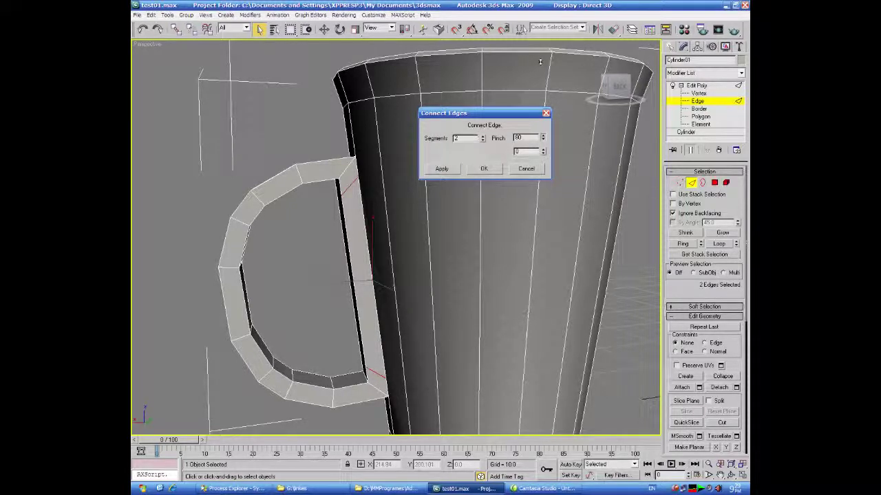
pyautogui.click(483, 169)
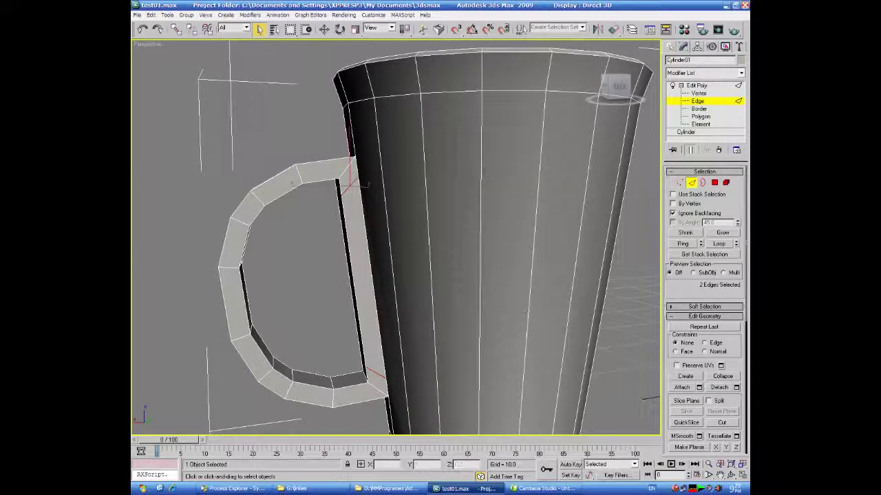
# Target-weld the new edges' vertices to the handle's inner corners, then those corners onto the cup wall, removing the strip on this side
pyautogui.click(702, 93)
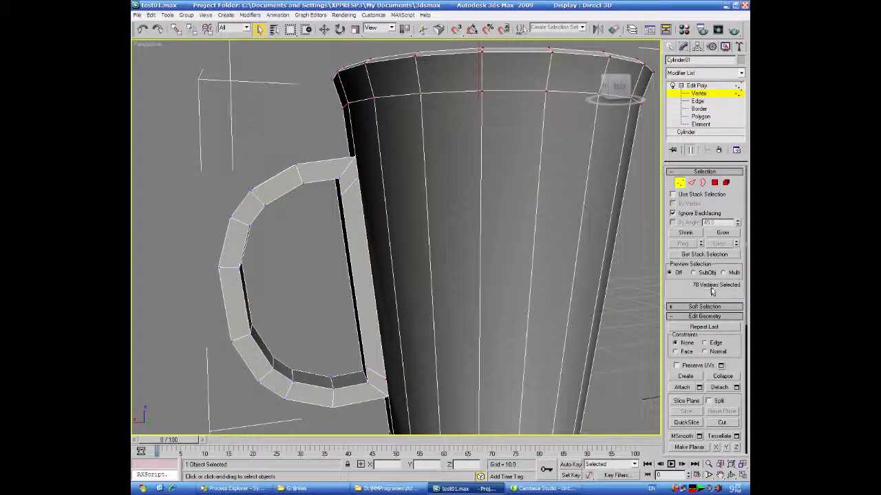
pyautogui.moveTo(731, 356); pyautogui.dragTo(732, 190)
pyautogui.click(723, 427)
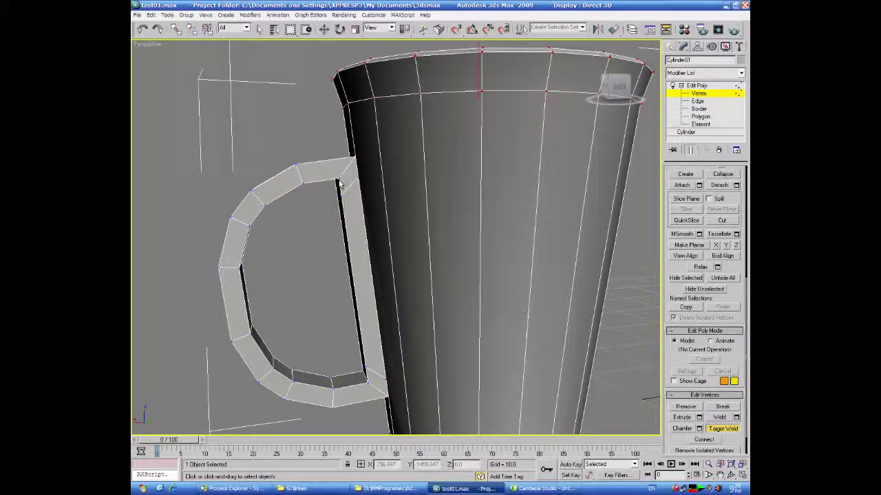
pyautogui.click(337, 180)
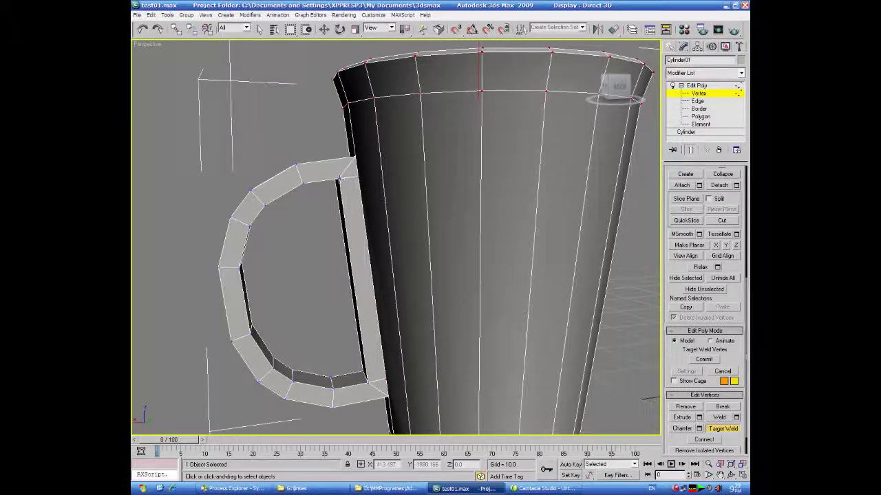
pyautogui.click(357, 176)
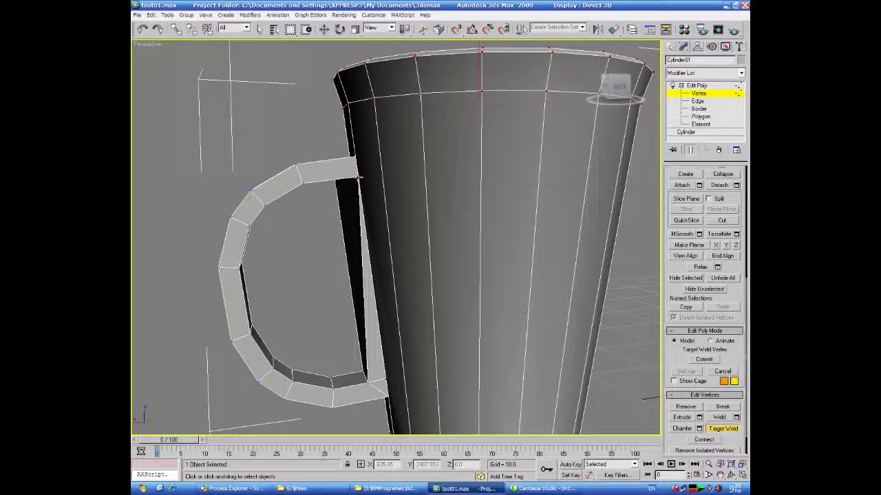
pyautogui.click(387, 378)
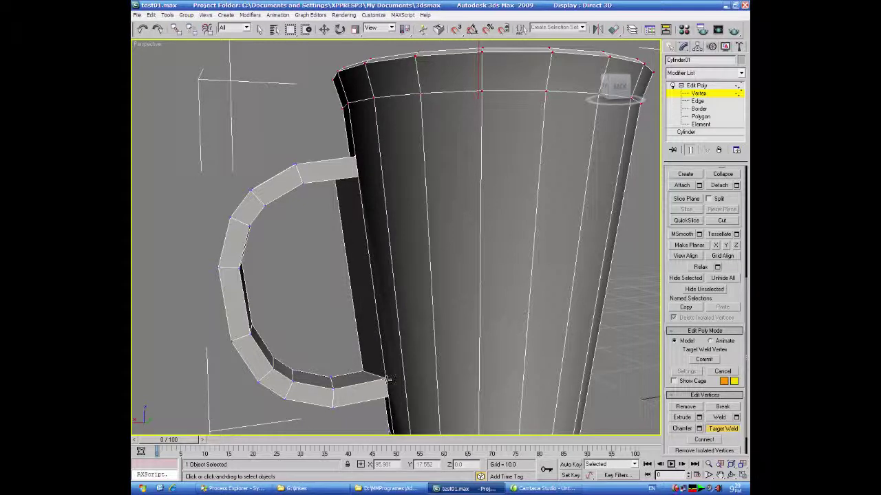
# On the opposite side of the handle, connect the strip's two long edges beside the cup using a pinch of 80
pyautogui.keyDown('alt'); pyautogui.moveTo(237, 351); pyautogui.dragTo(387, 342, button='middle'); pyautogui.keyUp('alt')
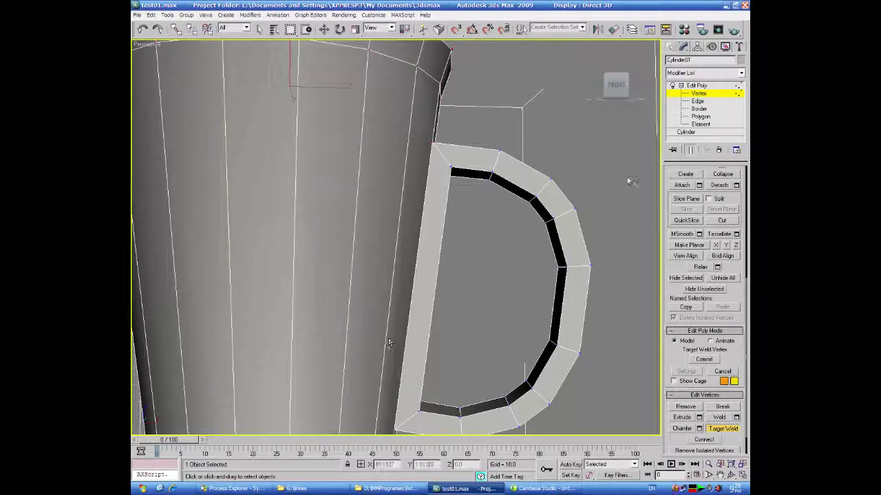
pyautogui.click(698, 101)
pyautogui.click(440, 264)
pyautogui.keyDown('ctrl'); pyautogui.click(414, 265); pyautogui.keyUp('ctrl')
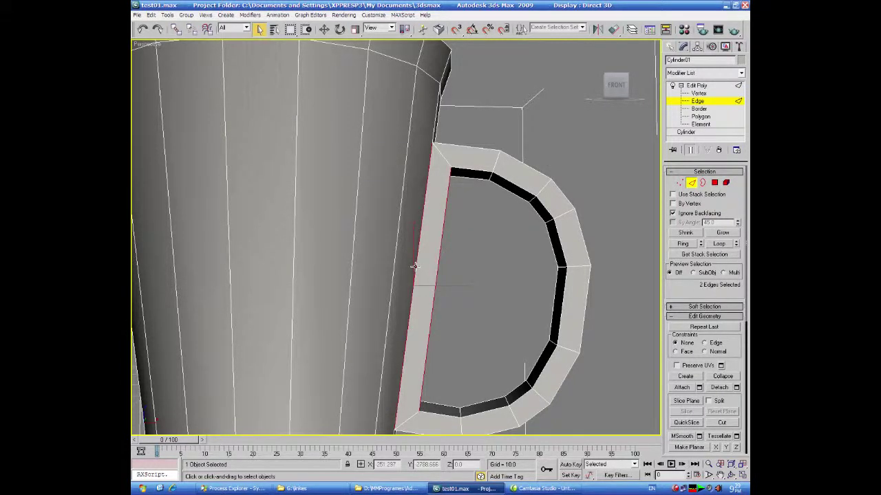
pyautogui.rightClick(413, 265)
pyautogui.click(360, 299)
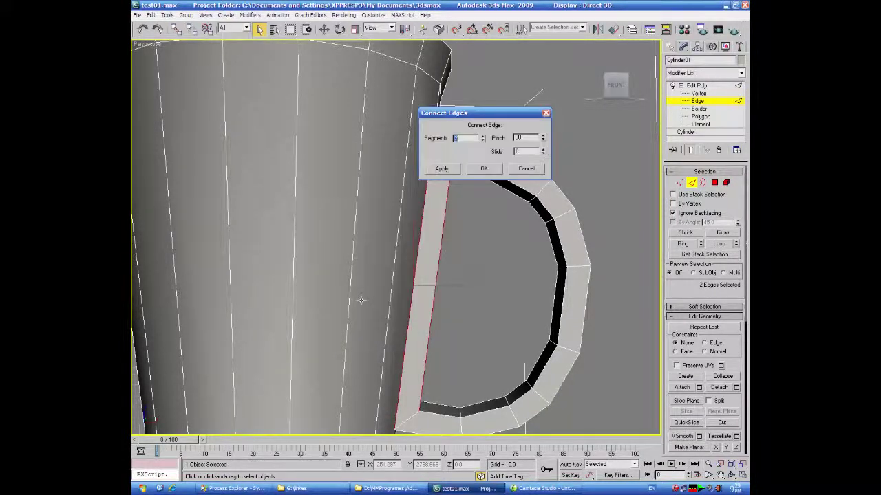
pyautogui.click(482, 178)
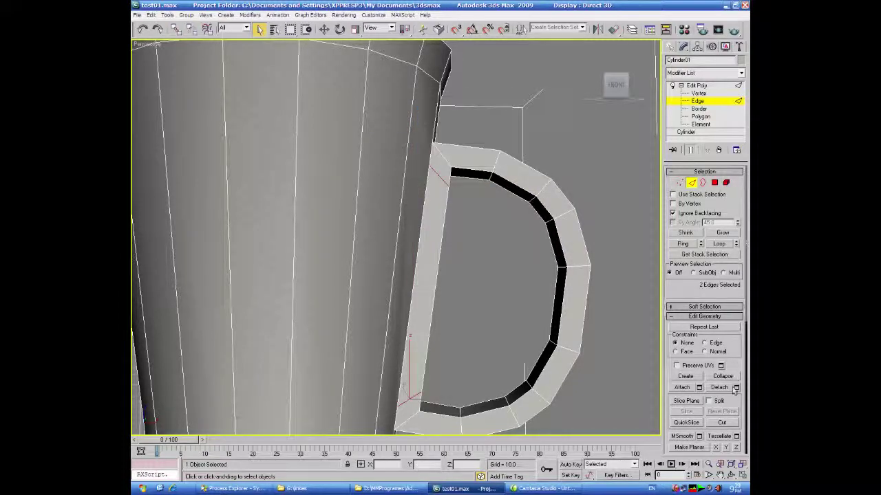
# Target-weld the opposite side's new vertices to the handle's inner corners and the corners onto the cup wall, removing that strip
pyautogui.click(698, 93)
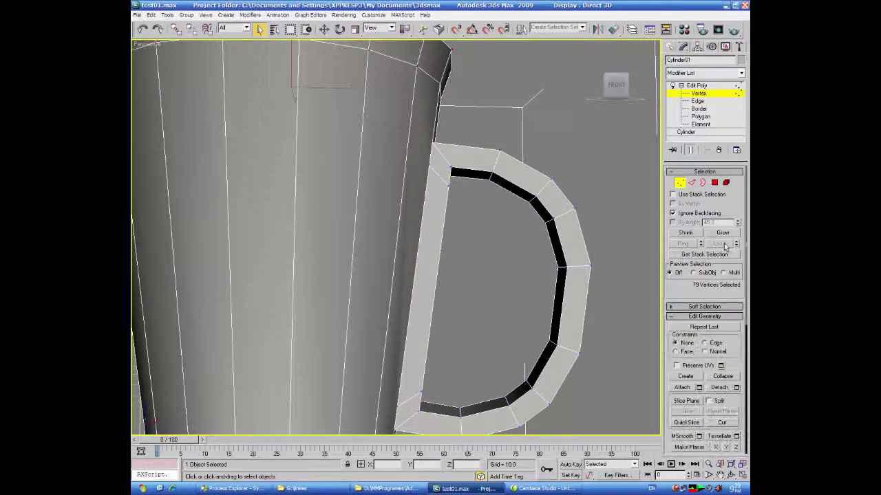
pyautogui.moveTo(734, 401); pyautogui.dragTo(738, 180)
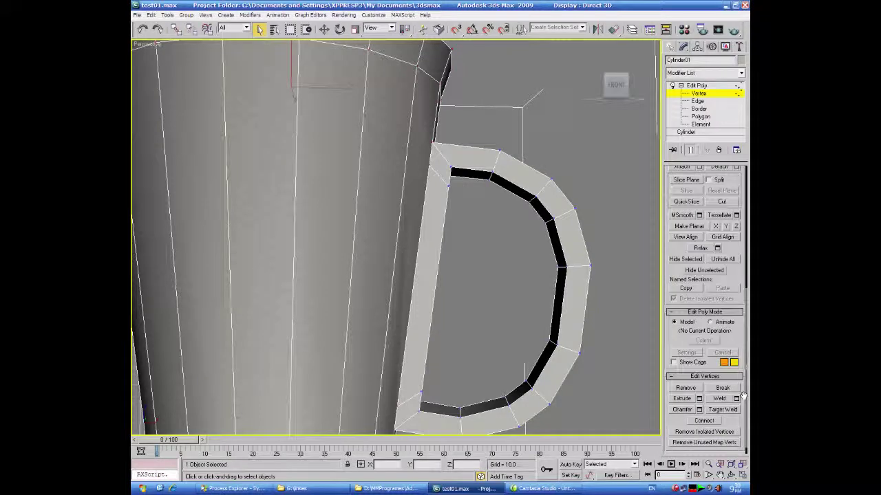
pyautogui.click(722, 410)
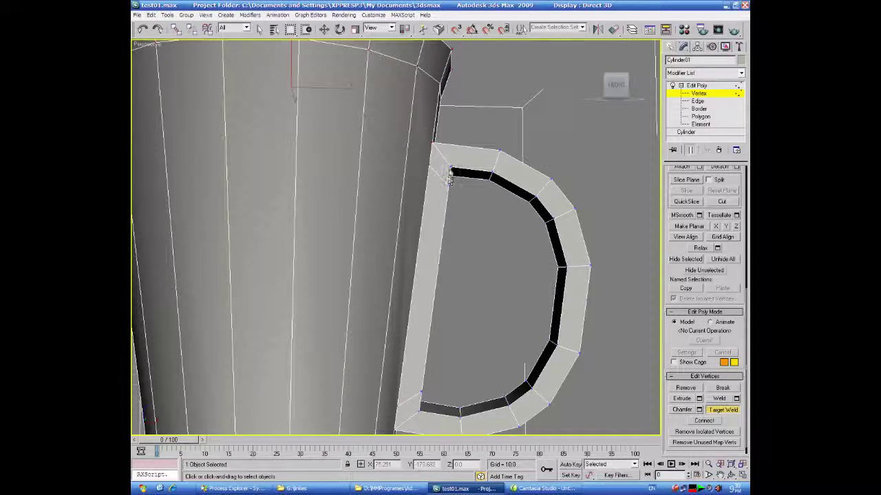
pyautogui.click(450, 171)
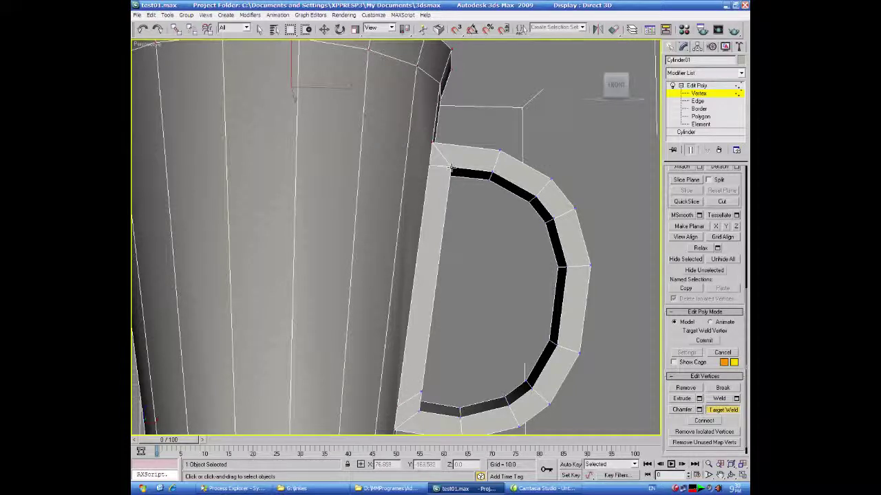
pyautogui.click(420, 392)
pyautogui.click(432, 168)
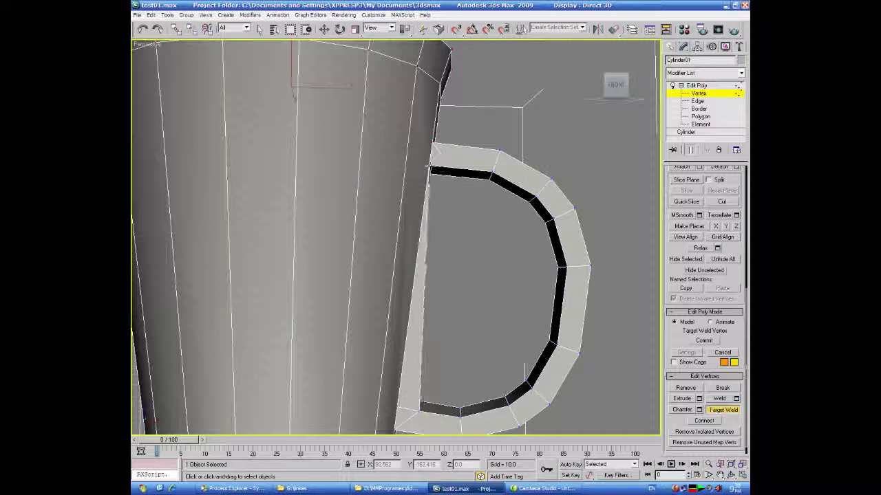
pyautogui.click(397, 406)
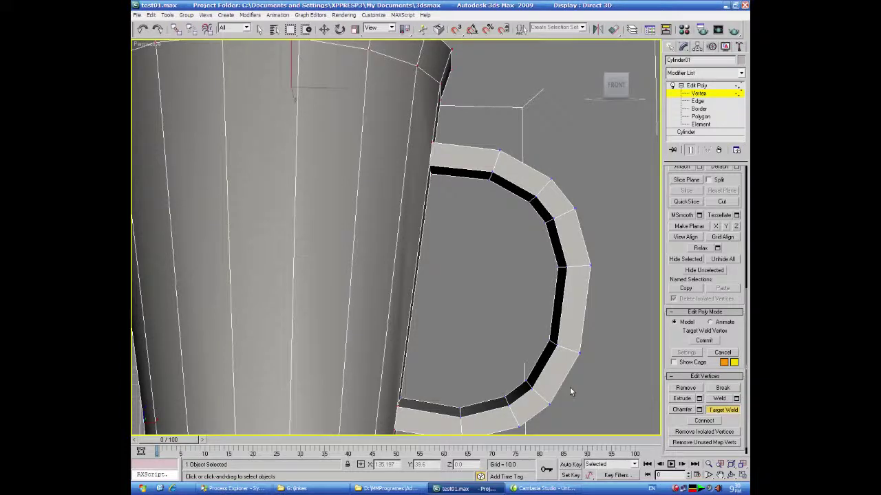
# Turn off the edged-faces display and examine the shaded cup, its handle opening and interior from several angles
pyautogui.scroll(-5, 570, 391)
pyautogui.moveTo(546, 381)
pyautogui.keyDown('alt'); pyautogui.mouseDown(button='middle')
pyautogui.moveTo(520, 391)
pyautogui.moveTo(322, 393)
pyautogui.moveTo(429, 356)
pyautogui.moveTo(534, 377)
pyautogui.moveTo(558, 391)
pyautogui.mouseUp(button='middle'); pyautogui.keyUp('alt')
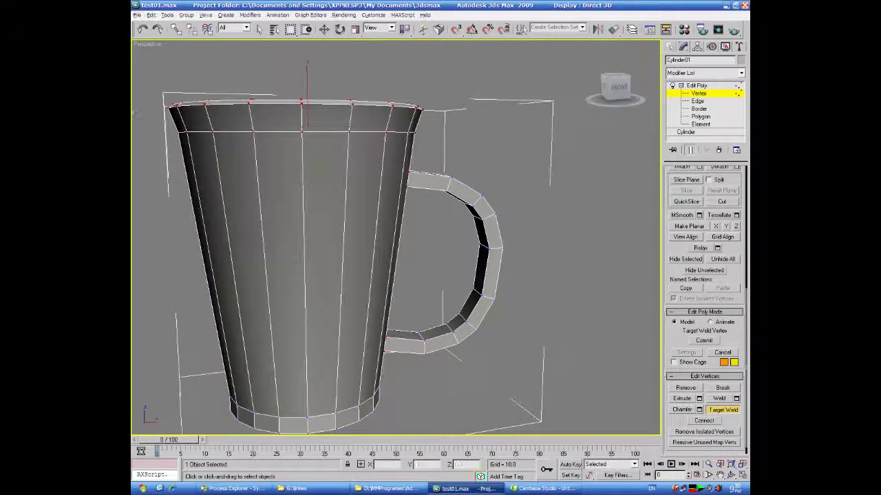
pyautogui.press('F4')
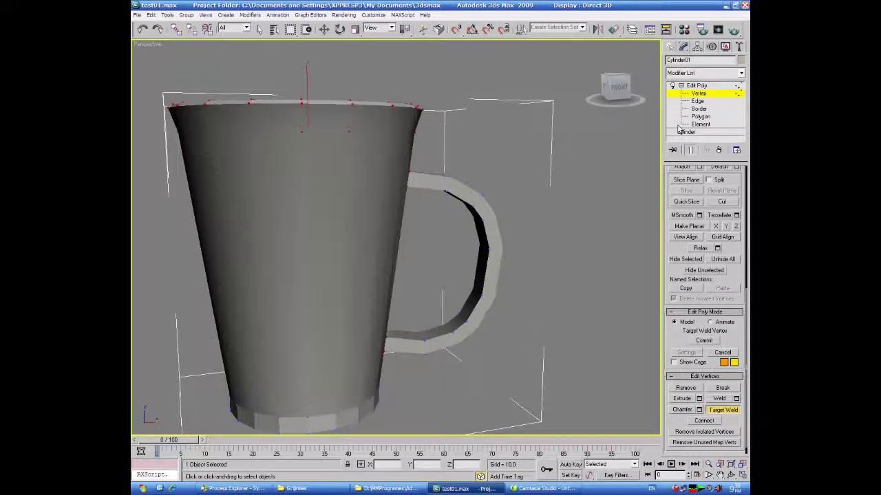
pyautogui.click(698, 108)
pyautogui.keyDown('alt'); pyautogui.moveTo(597, 227); pyautogui.dragTo(576, 333, button='middle'); pyautogui.keyUp('alt')
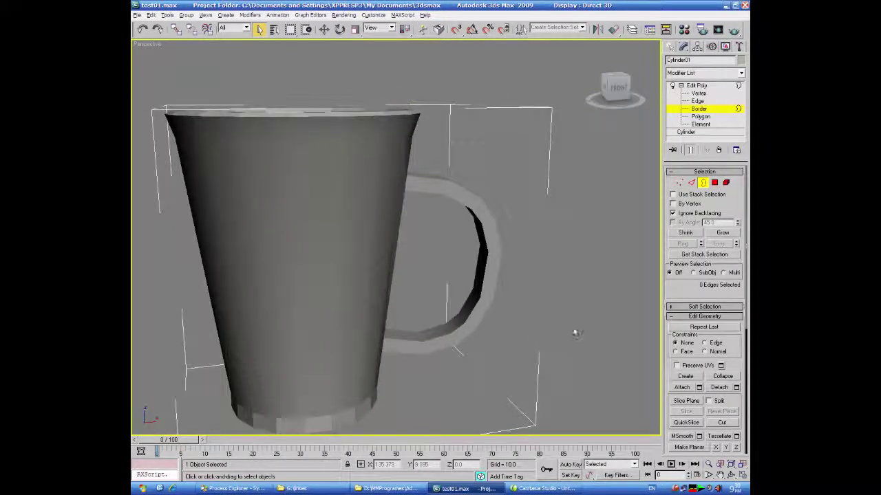
pyautogui.scroll(-3, 573, 327)
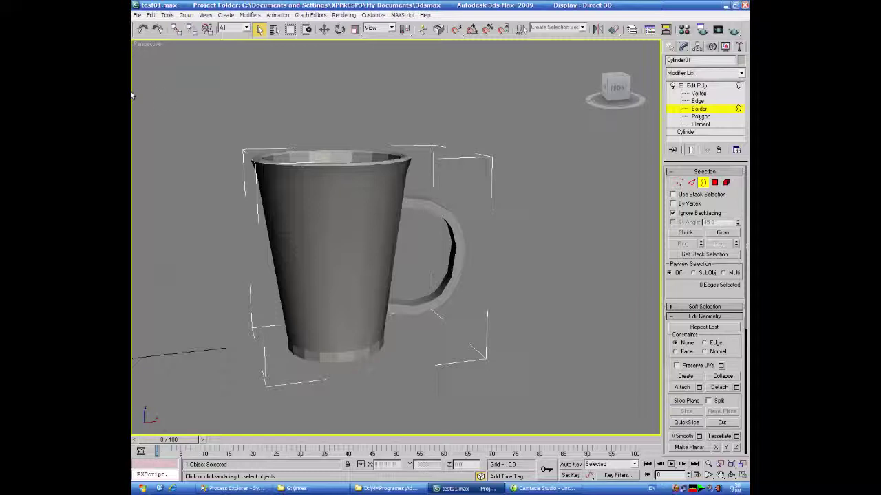
pyautogui.moveTo(515, 235); pyautogui.dragTo(511, 260, button='middle')
pyautogui.keyDown('alt'); pyautogui.moveTo(520, 306); pyautogui.dragTo(543, 339, button='middle'); pyautogui.keyUp('alt')
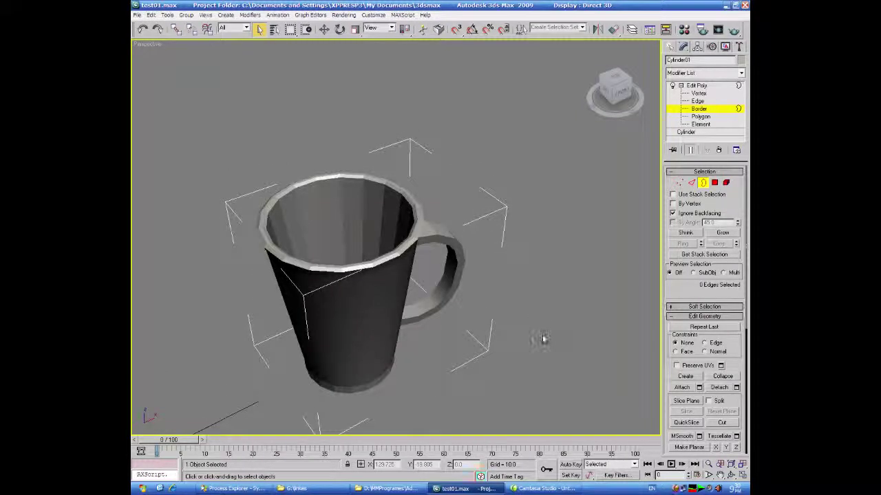
# Create a flat cylinder centred on the cup in the Top view, with a radius of about 12.08 and zero height
pyautogui.click(742, 475)
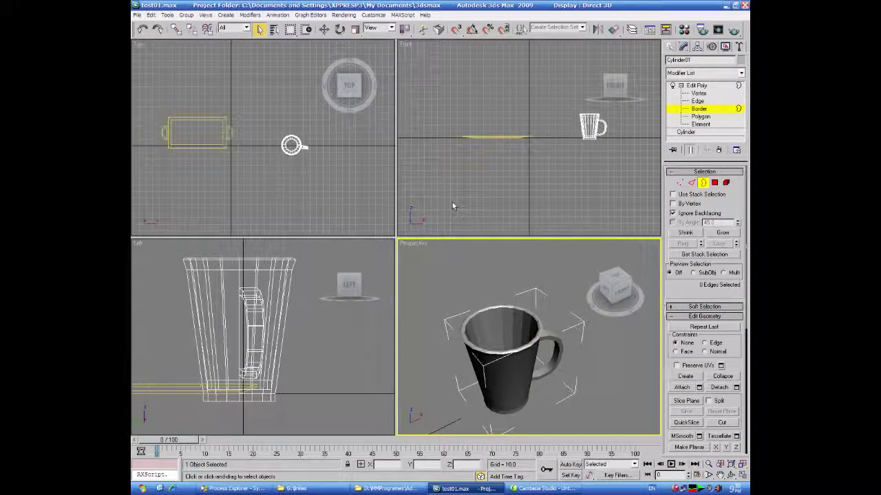
pyautogui.click(672, 46)
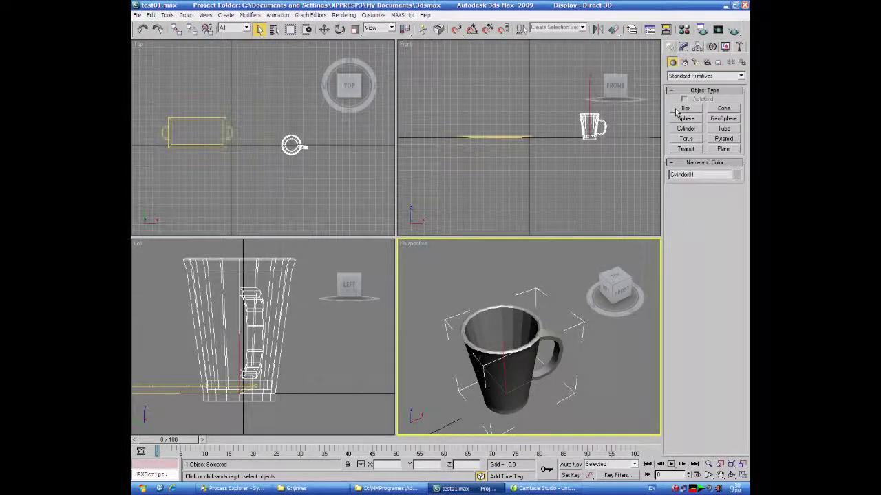
pyautogui.click(685, 129)
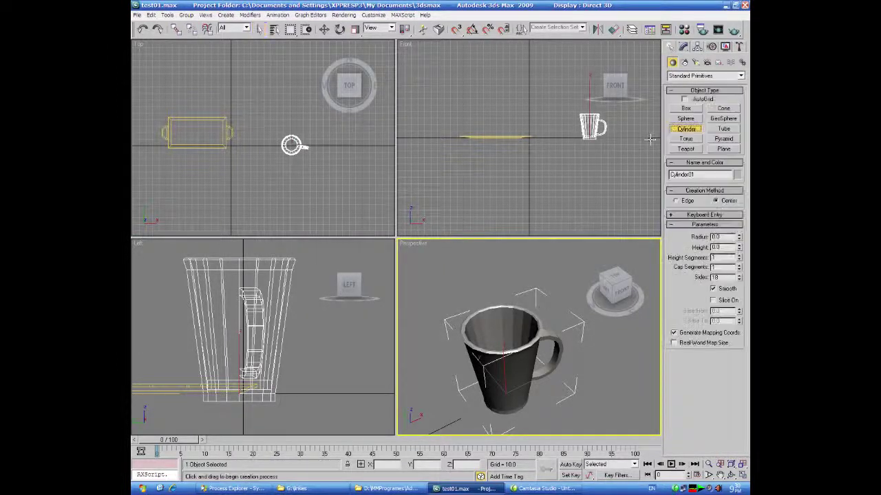
pyautogui.middleClick(303, 172)
pyautogui.scroll(5, 245, 171)
pyautogui.moveTo(236, 188); pyautogui.dragTo(306, 202, button='middle')
pyautogui.scroll(1, 278, 195)
pyautogui.scroll(2, 305, 204)
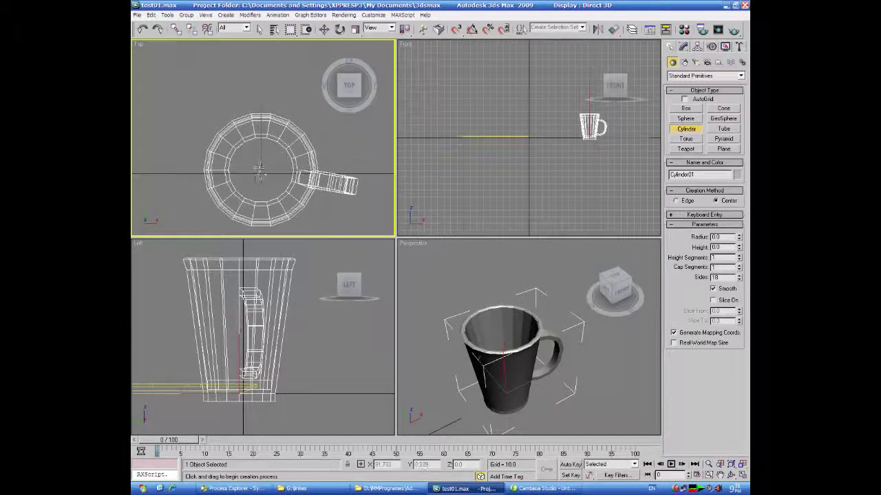
pyautogui.moveTo(260, 167); pyautogui.dragTo(299, 189)
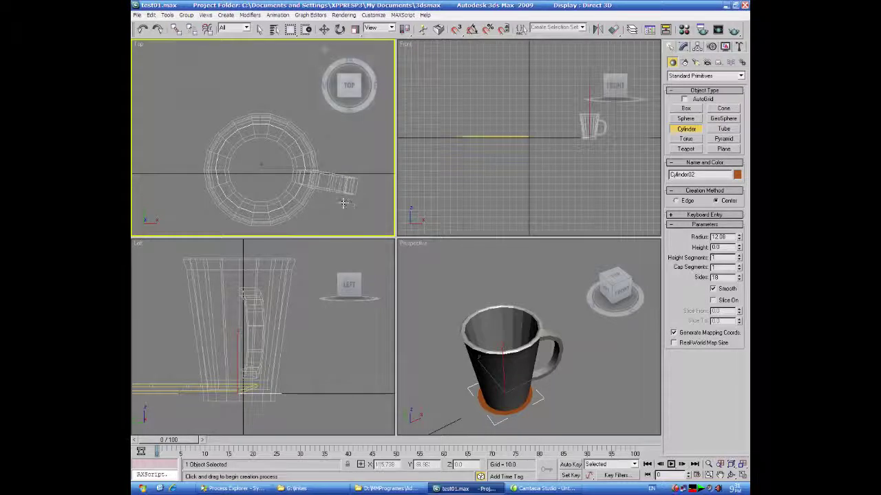
# Move the flat cylinder up inside the cup to a Z height of about 32.49, just below the rim
pyautogui.click(324, 31)
pyautogui.rightClick(462, 197)
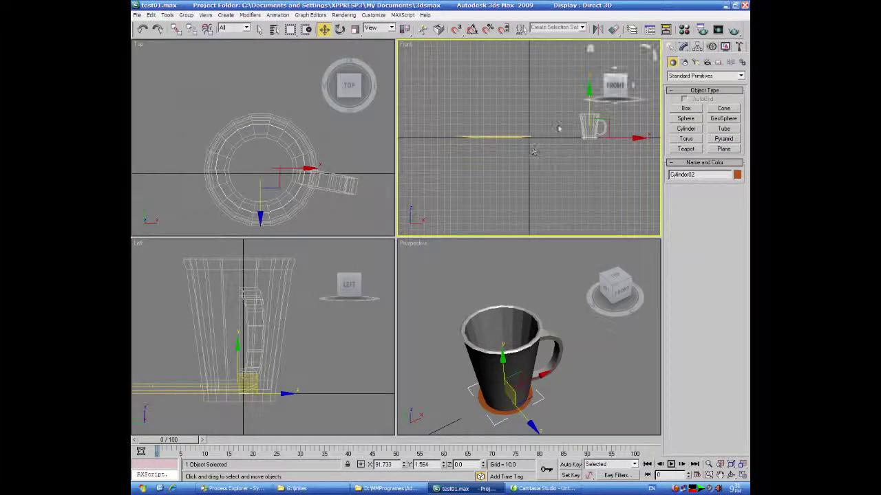
pyautogui.moveTo(589, 90); pyautogui.dragTo(589, 68)
pyautogui.moveTo(554, 348)
pyautogui.keyDown('alt'); pyautogui.mouseDown(button='middle')
pyautogui.moveTo(587, 372)
pyautogui.moveTo(568, 357)
pyautogui.mouseUp(button='middle'); pyautogui.keyUp('alt')
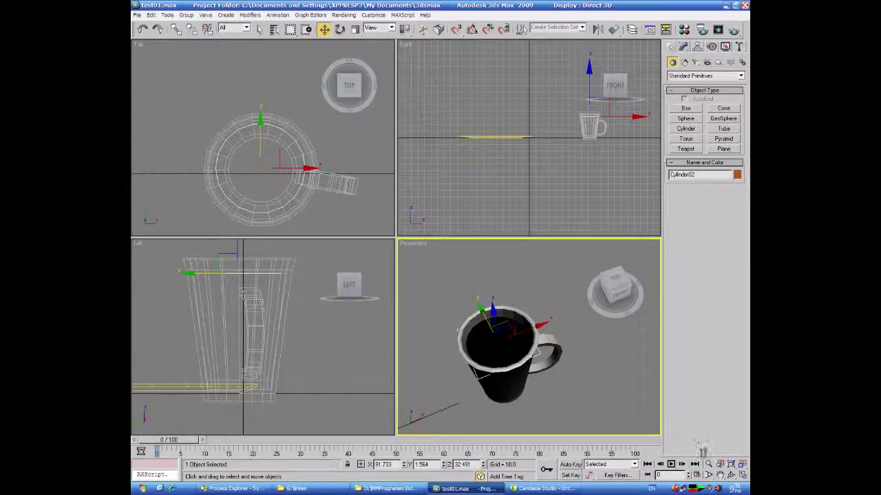
# Scale the flat cylinder uniformly to about 104.8% so the liquid surface reaches the cup's inner wall
pyautogui.click(742, 475)
pyautogui.keyDown('alt'); pyautogui.moveTo(531, 397); pyautogui.dragTo(503, 326, button='middle'); pyautogui.keyUp('alt')
pyautogui.click(355, 29)
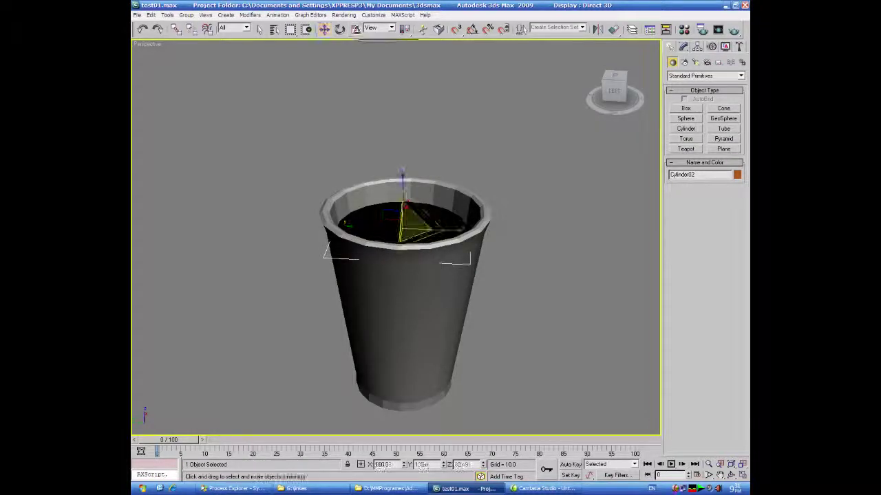
pyautogui.moveTo(412, 221); pyautogui.dragTo(414, 207)
pyautogui.keyDown('alt'); pyautogui.moveTo(513, 309); pyautogui.dragTo(523, 365, button='middle'); pyautogui.keyUp('alt')
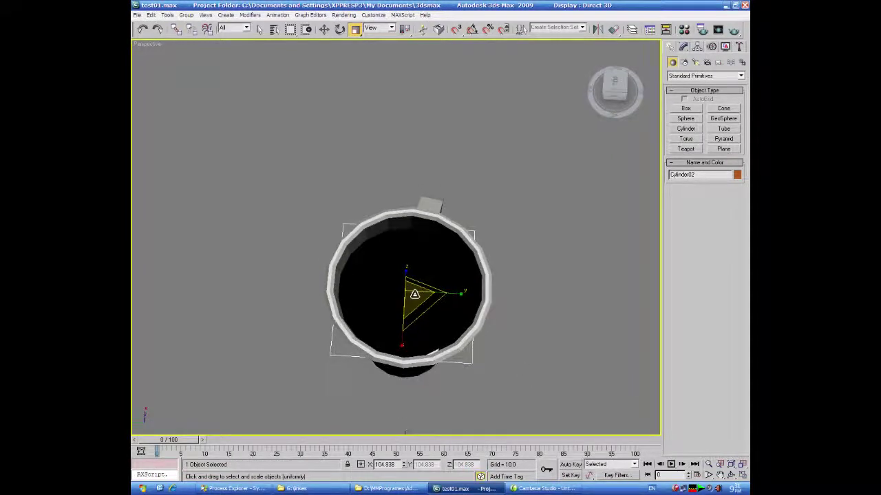
# Adjust the liquid surface's uniform scale to fit the cup's inner wall and deselect it
pyautogui.moveTo(414, 294); pyautogui.dragTo(415, 281)
pyautogui.keyDown('alt'); pyautogui.moveTo(416, 280); pyautogui.dragTo(569, 344, button='middle'); pyautogui.keyUp('alt')
pyautogui.click(567, 325)
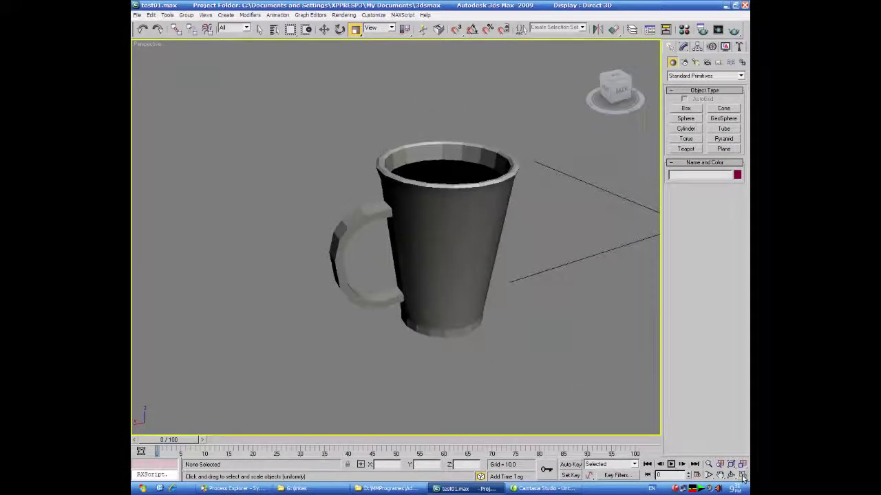
# Select the cup together with its liquid surface and move both above the left half of the tray in the Front view
pyautogui.click(742, 476)
pyautogui.scroll(-3, 329, 207)
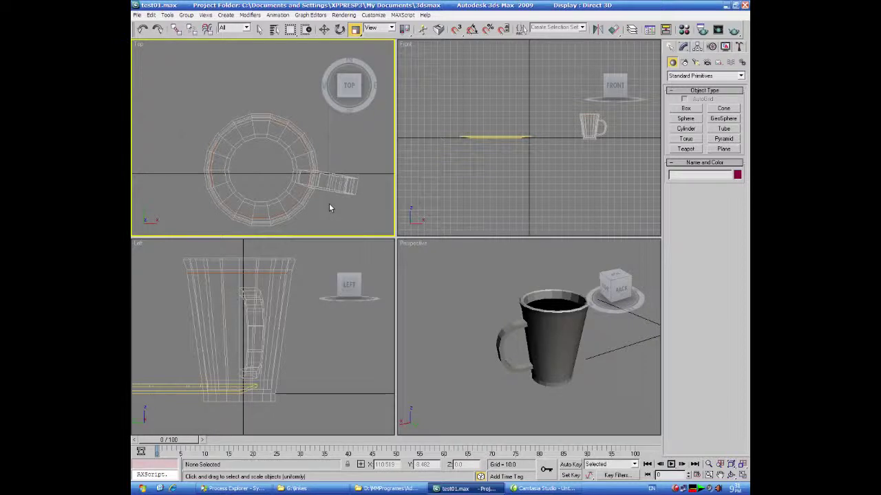
pyautogui.click(258, 29)
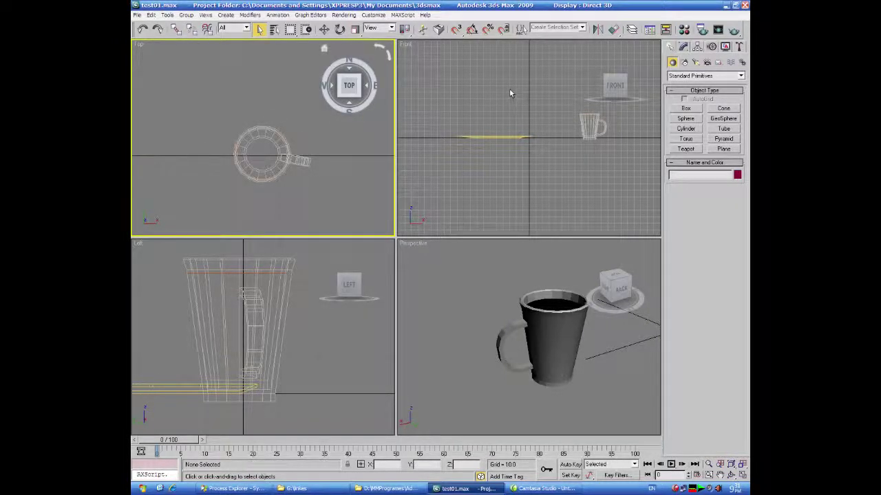
pyautogui.moveTo(585, 169); pyautogui.dragTo(569, 182, button='middle')
pyautogui.moveTo(599, 171); pyautogui.dragTo(570, 148)
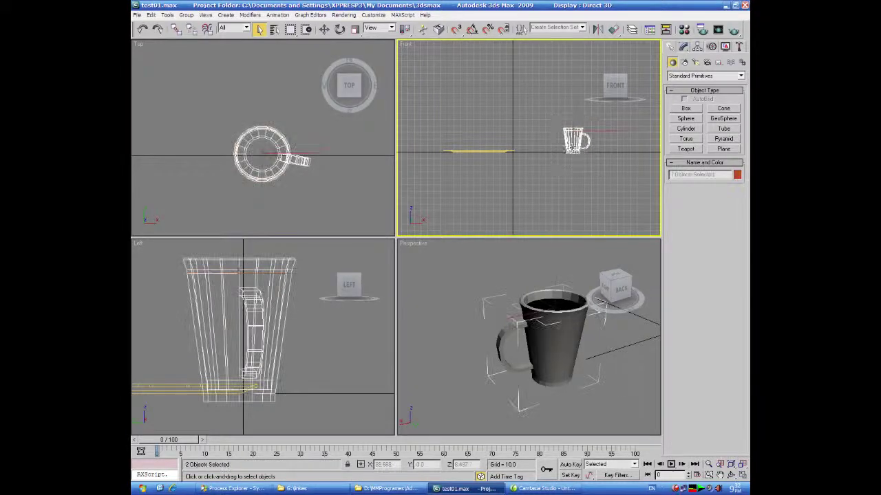
pyautogui.click(324, 29)
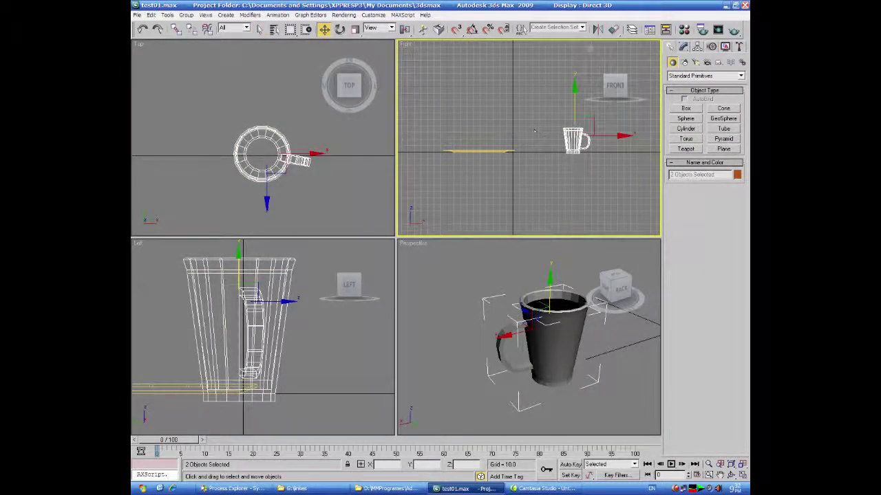
pyautogui.moveTo(584, 118); pyautogui.dragTo(477, 112)
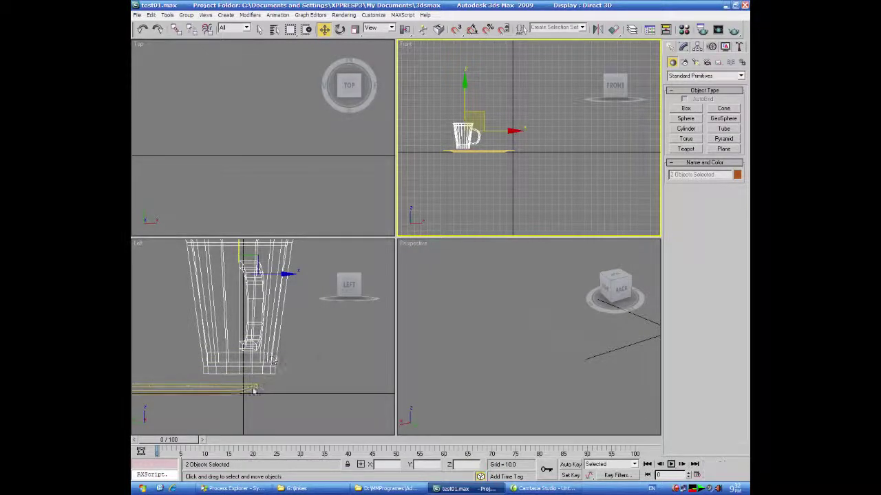
# Move the cup and liquid in the Left view to centre them across the tray's width and lower them towards its surface
pyautogui.scroll(-3, 302, 387)
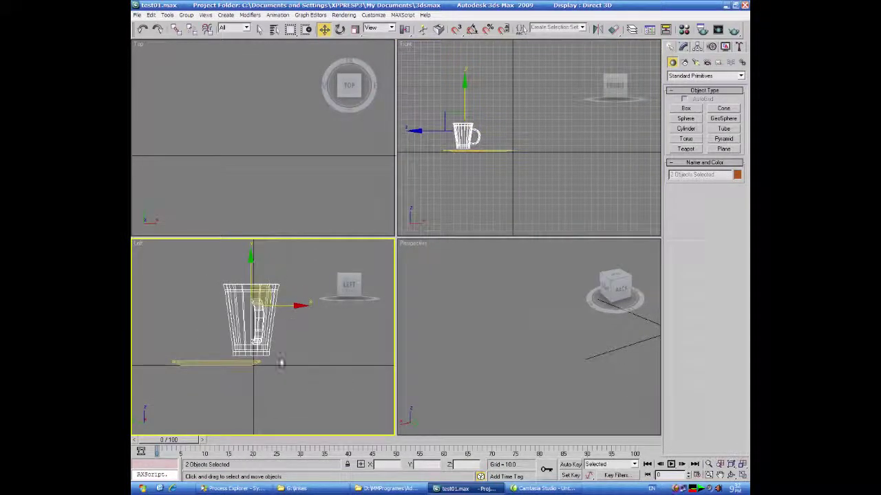
pyautogui.moveTo(270, 286); pyautogui.dragTo(235, 294)
pyautogui.rightClick(232, 167)
pyautogui.moveTo(232, 167); pyautogui.dragTo(296, 171, button='middle')
pyautogui.moveTo(236, 174); pyautogui.dragTo(290, 179, button='middle')
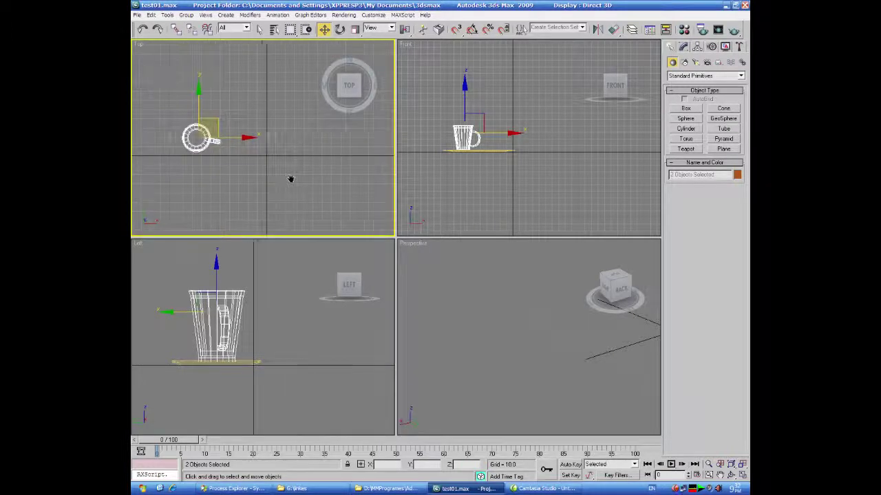
# Scale the cup and liquid down uniformly in the Perspective view to suit the size of the tray
pyautogui.rightClick(358, 374)
pyautogui.rightClick(468, 380)
pyautogui.moveTo(468, 379); pyautogui.dragTo(406, 382, button='middle')
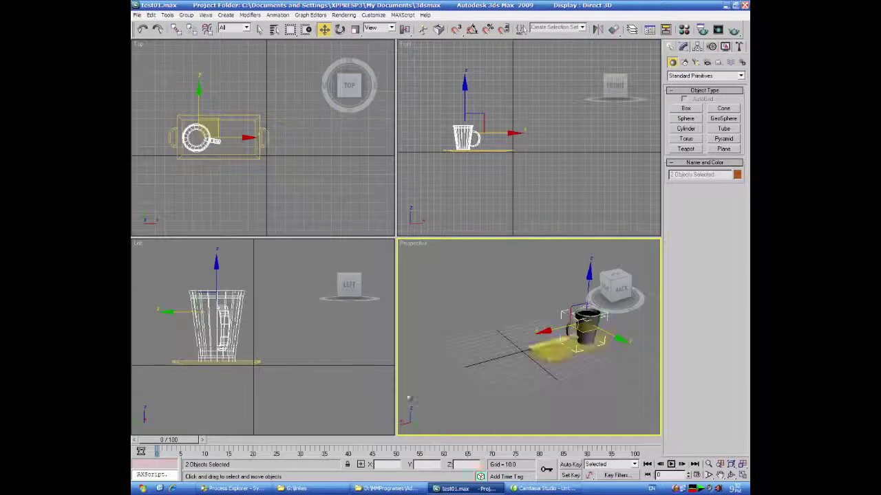
pyautogui.moveTo(478, 399); pyautogui.dragTo(411, 383, button='middle')
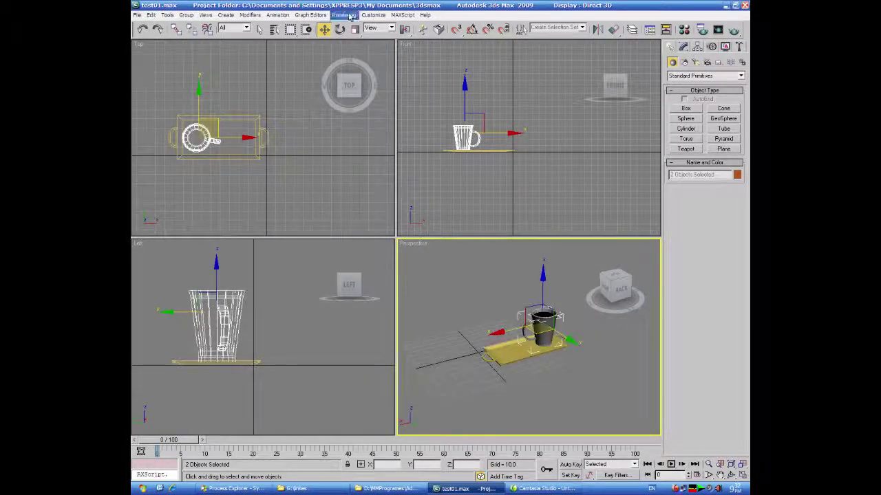
pyautogui.click(355, 29)
pyautogui.moveTo(521, 303); pyautogui.dragTo(582, 387)
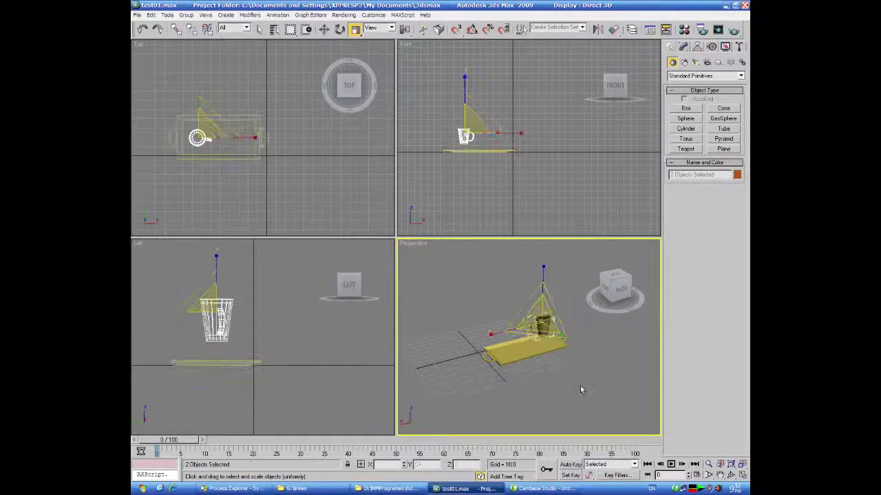
# Lower the scaled-down cup and liquid onto the tray in the Front view, deselect them and check the placement in Perspective
pyautogui.click(324, 29)
pyautogui.rightClick(472, 179)
pyautogui.moveTo(465, 87); pyautogui.dragTo(465, 94)
pyautogui.keyDown('alt'); pyautogui.moveTo(500, 389); pyautogui.dragTo(476, 351, button='middle'); pyautogui.keyUp('alt')
pyautogui.click(490, 338)
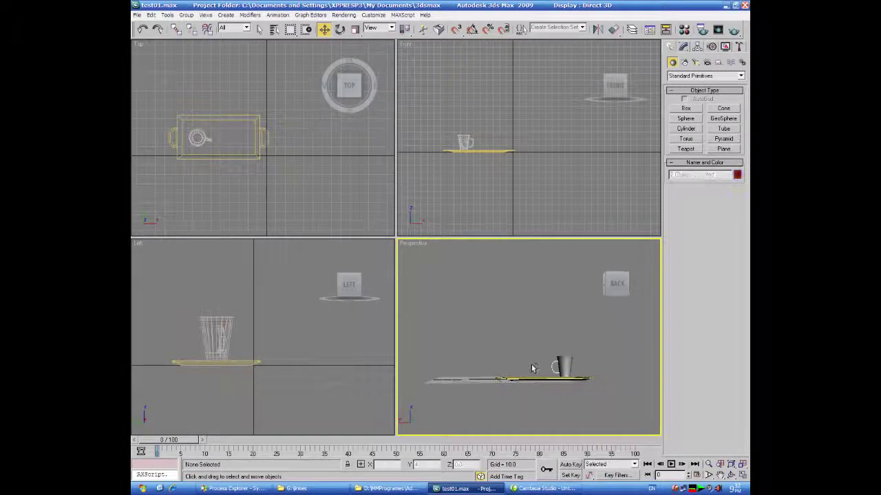
pyautogui.keyDown('alt'); pyautogui.moveTo(622, 401); pyautogui.dragTo(543, 392, button='middle'); pyautogui.keyUp('alt')
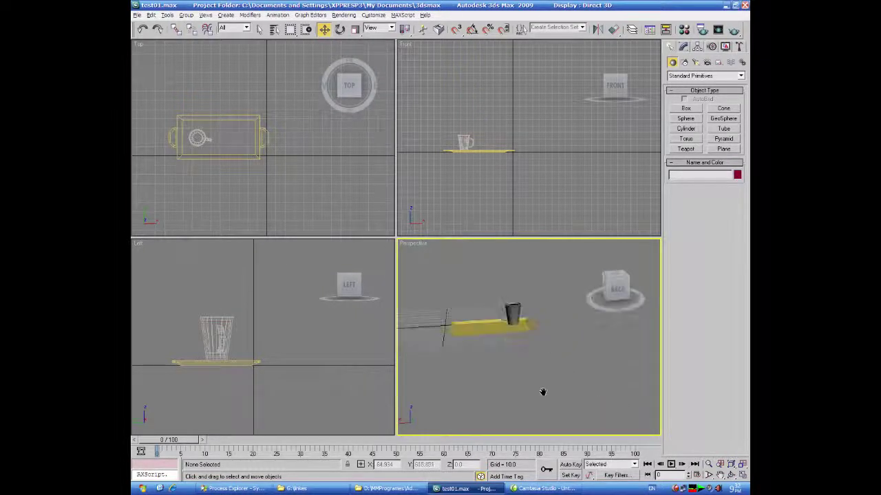
# Create a box in the Top view beside the tray, about 19.3 long, 43.8 wide and 60.5 high
pyautogui.click(742, 476)
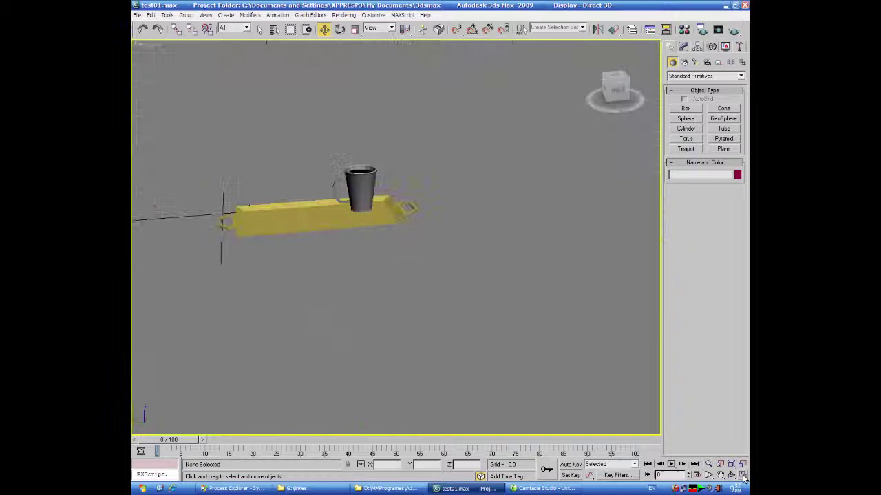
pyautogui.keyDown('alt'); pyautogui.moveTo(461, 356); pyautogui.dragTo(423, 337, button='middle'); pyautogui.keyUp('alt')
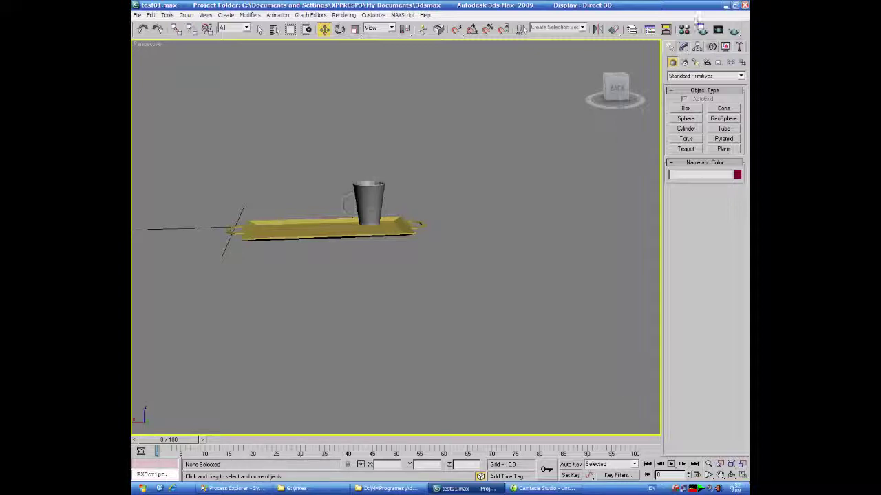
pyautogui.click(742, 475)
pyautogui.click(301, 214)
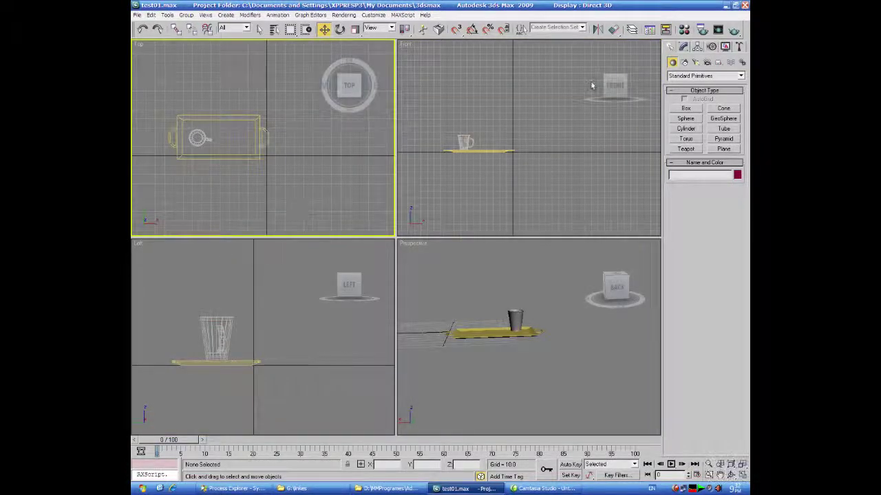
pyautogui.click(686, 109)
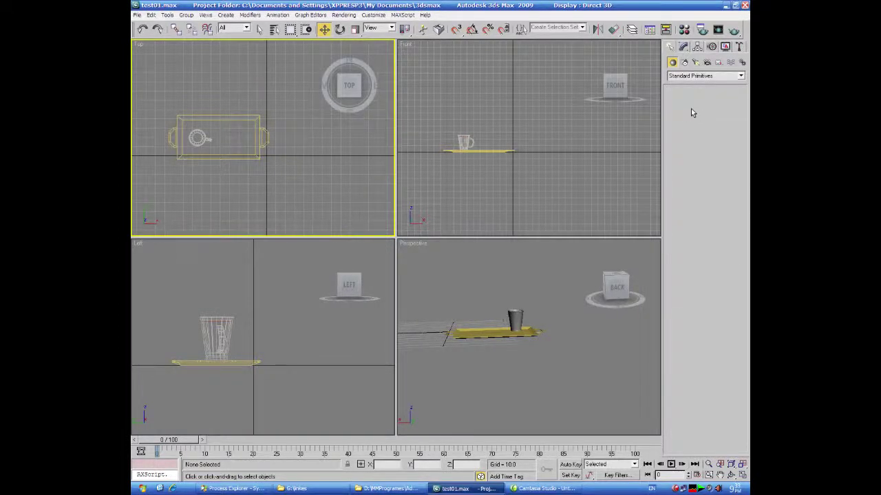
pyautogui.moveTo(288, 152); pyautogui.dragTo(329, 168)
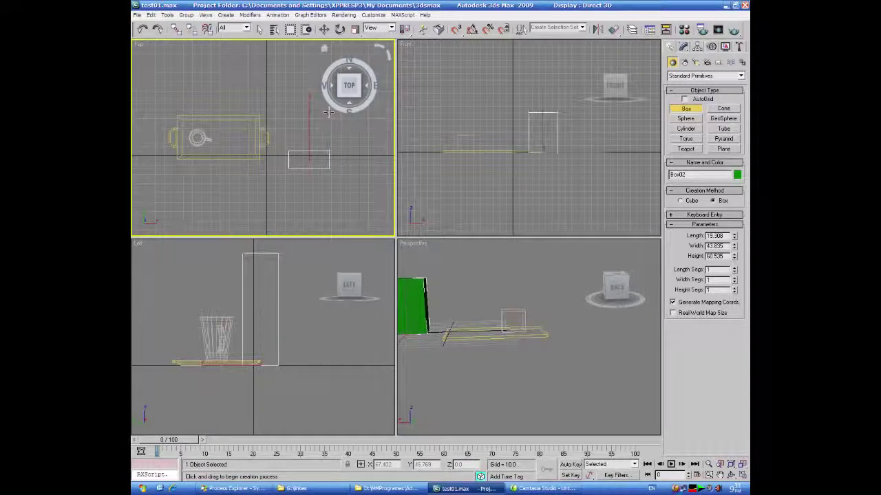
# Adjust the box's dimensions to length 24.715, width 43.397 and height 52.06
pyautogui.keyDown('alt'); pyautogui.moveTo(543, 351); pyautogui.dragTo(553, 413, button='middle'); pyautogui.keyUp('alt')
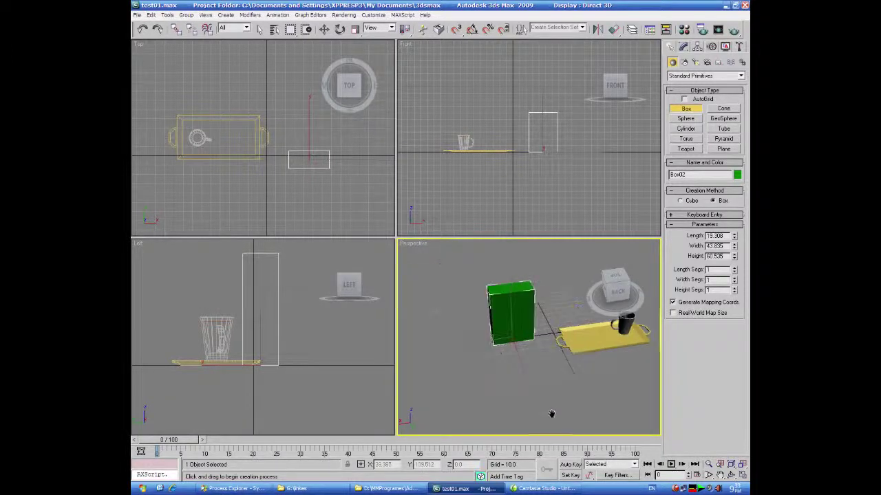
pyautogui.click(743, 476)
pyautogui.moveTo(396, 341); pyautogui.dragTo(428, 381, button='middle')
pyautogui.moveTo(733, 256); pyautogui.dragTo(734, 237)
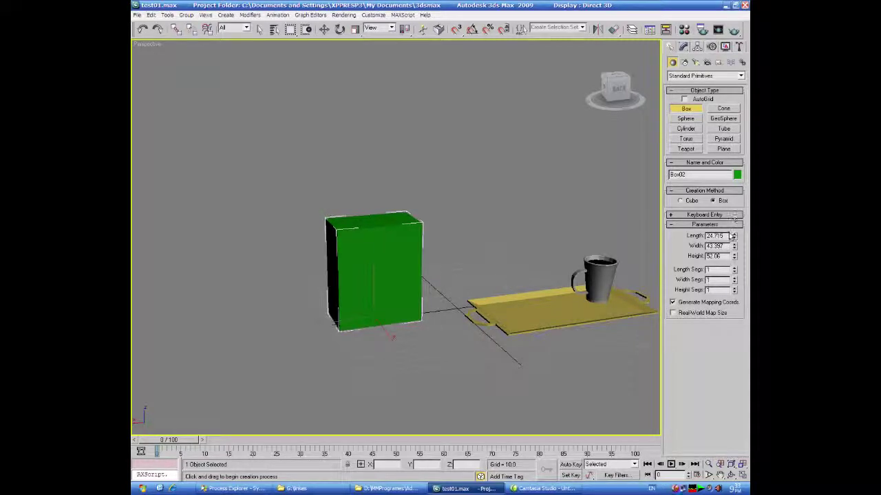
pyautogui.moveTo(466, 357)
pyautogui.keyDown('alt'); pyautogui.mouseDown(button='middle')
pyautogui.moveTo(507, 337)
pyautogui.moveTo(541, 347)
pyautogui.moveTo(555, 370)
pyautogui.moveTo(536, 379)
pyautogui.moveTo(511, 360)
pyautogui.moveTo(474, 364)
pyautogui.moveTo(461, 354)
pyautogui.mouseUp(button='middle'); pyautogui.keyUp('alt')
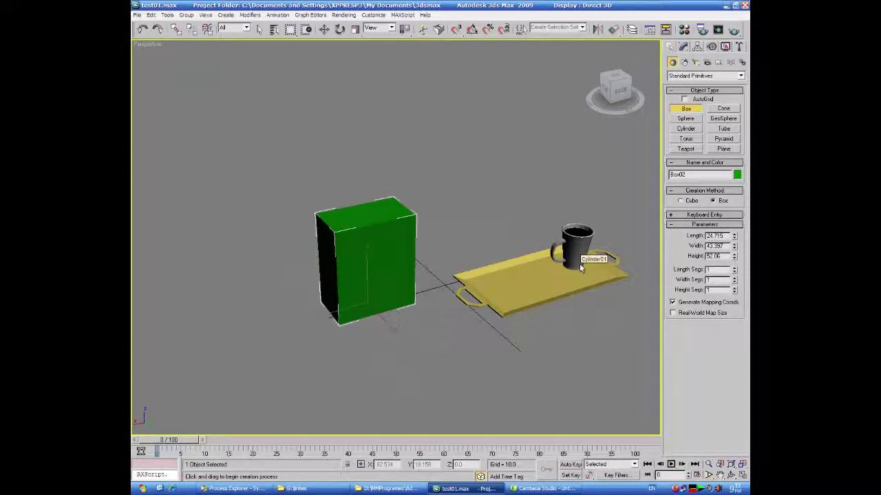
# Change the box's object color to a pale yellow-green from the 3ds Max palette
pyautogui.click(737, 175)
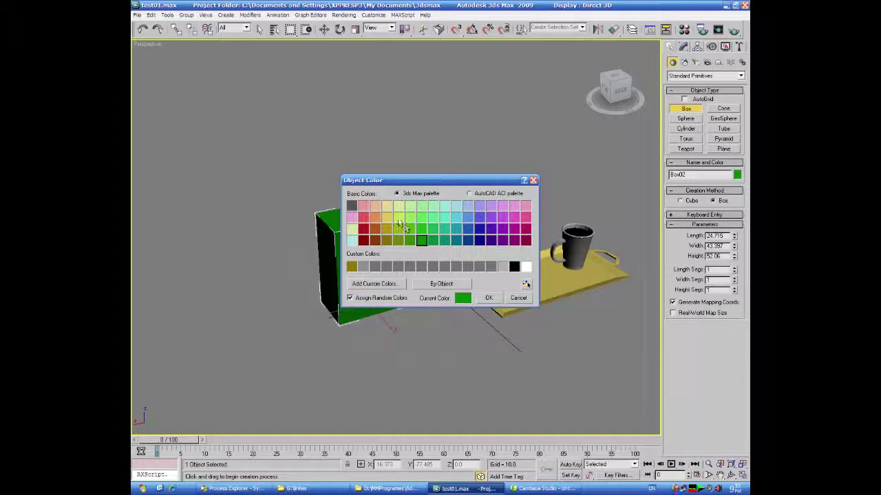
pyautogui.click(398, 207)
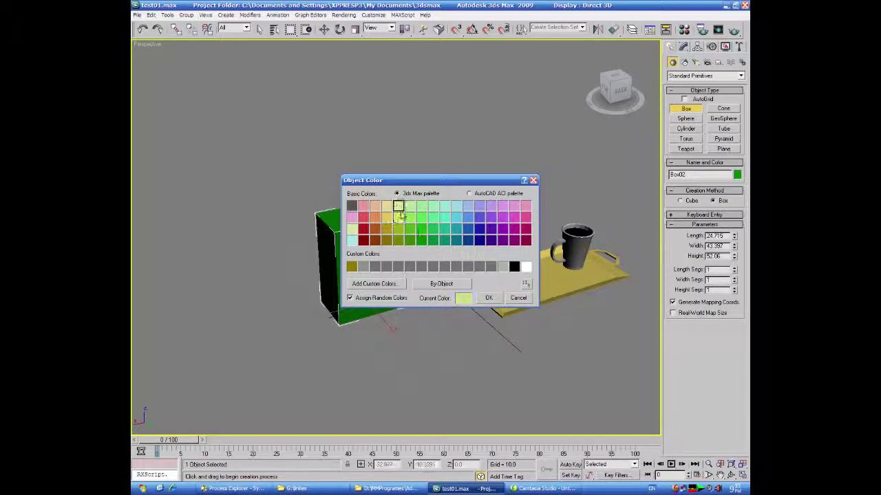
pyautogui.click(487, 298)
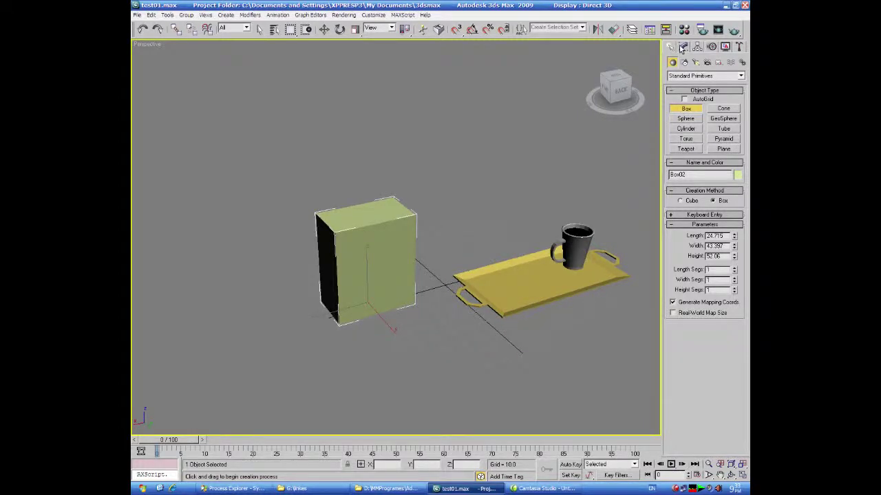
# Add an Edit Poly modifier to the box
pyautogui.click(682, 47)
pyautogui.click(741, 72)
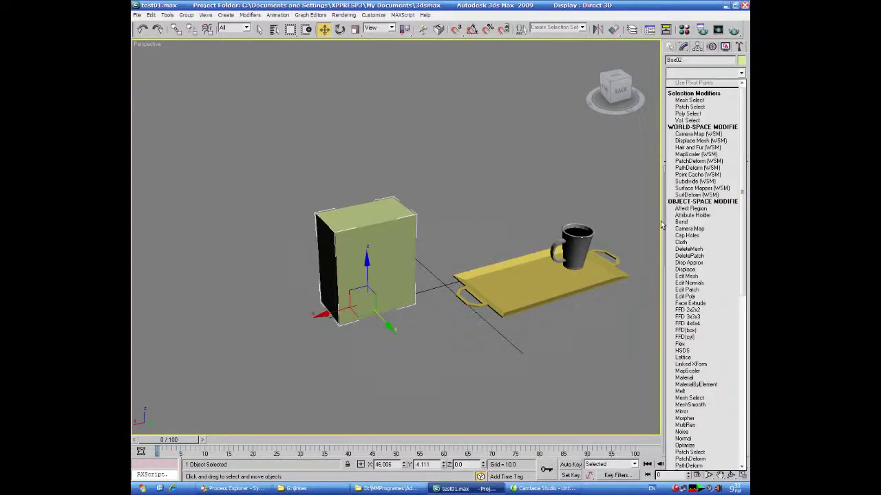
pyautogui.click(685, 296)
pyautogui.click(714, 182)
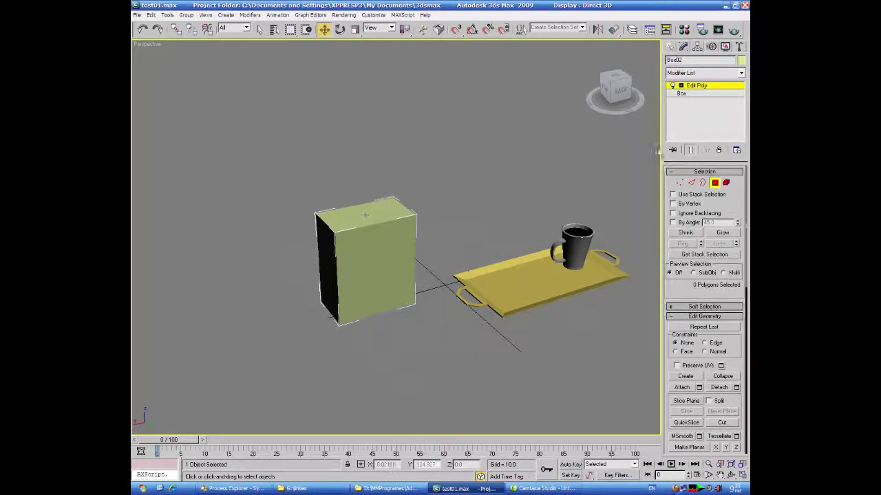
# Uniformly scale down the box's four bottom vertices so that its sides taper toward the base
pyautogui.click(679, 183)
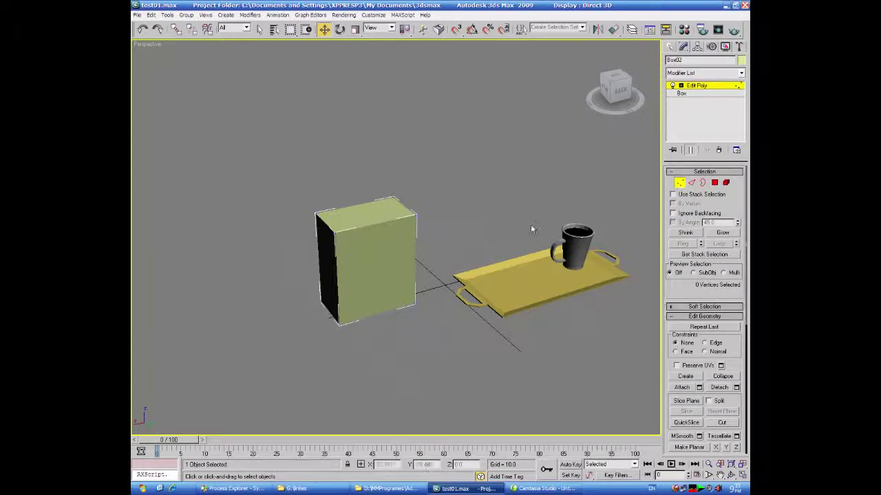
pyautogui.moveTo(457, 218)
pyautogui.keyDown('alt'); pyautogui.mouseDown(button='middle')
pyautogui.moveTo(457, 208)
pyautogui.moveTo(450, 216)
pyautogui.mouseUp(button='middle'); pyautogui.keyUp('alt')
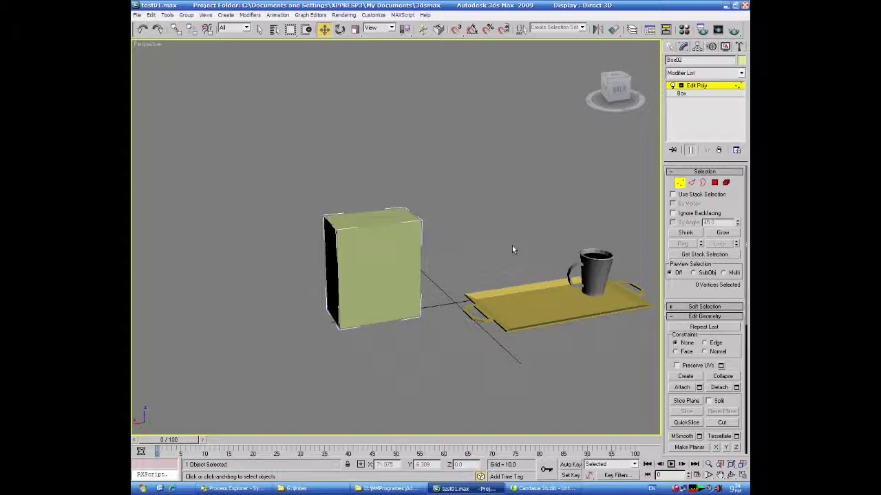
pyautogui.moveTo(311, 283); pyautogui.dragTo(444, 335)
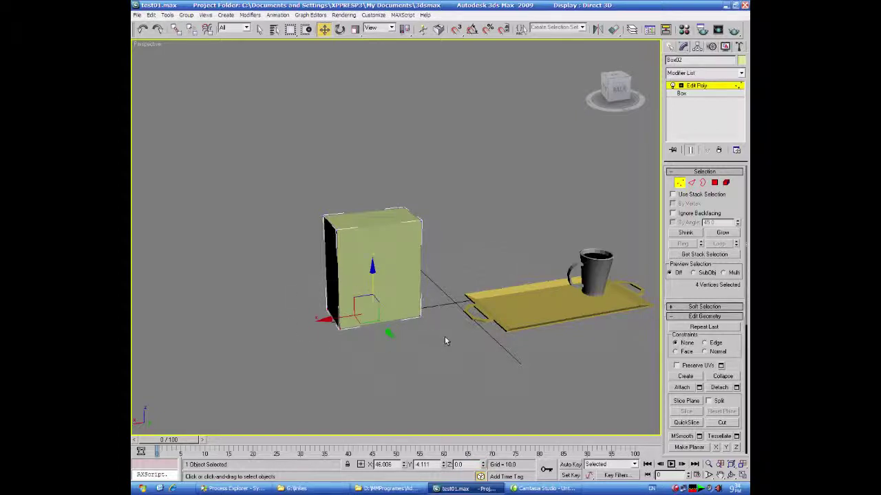
pyautogui.click(355, 29)
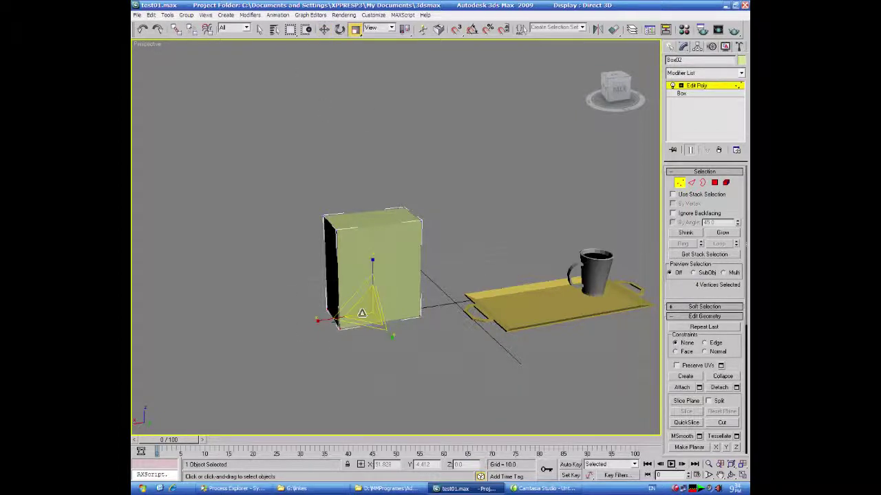
pyautogui.moveTo(364, 307); pyautogui.dragTo(369, 324)
# Uniformly scale up the box's four top vertices slightly to widen its upper end
pyautogui.moveTo(441, 190); pyautogui.dragTo(275, 247)
pyautogui.moveTo(367, 213); pyautogui.dragTo(363, 207)
pyautogui.keyDown('alt'); pyautogui.moveTo(404, 324); pyautogui.dragTo(416, 341, button='middle'); pyautogui.keyUp('alt')
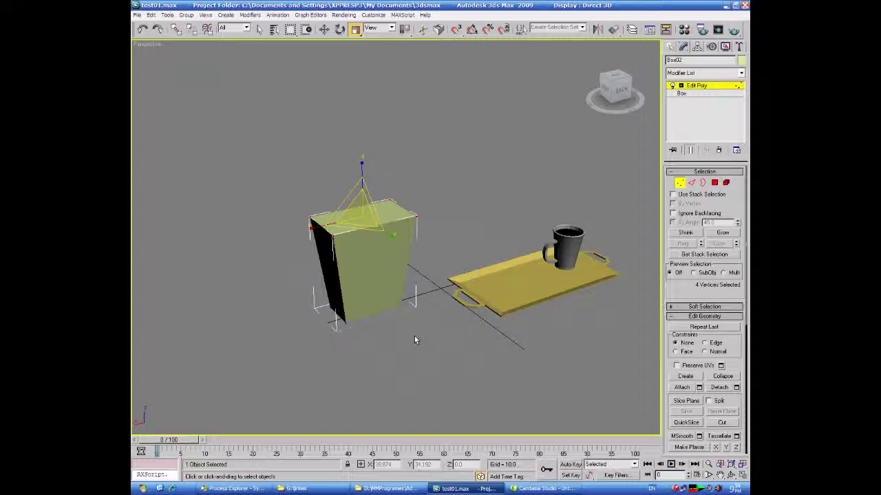
pyautogui.click(458, 181)
# Hollow out the tapered box by beveling its top polygon with height -50.895 and outline amount -4.9, using the Group bevel type
pyautogui.click(714, 182)
pyautogui.click(363, 217)
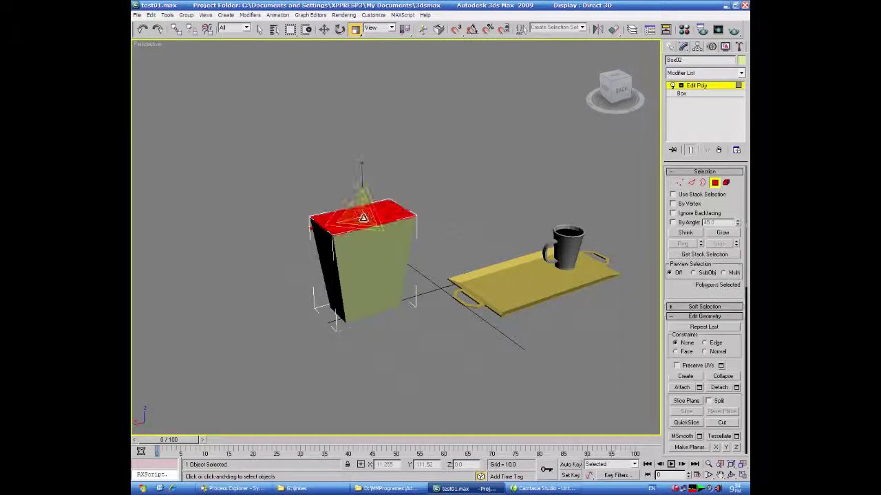
pyautogui.rightClick(364, 216)
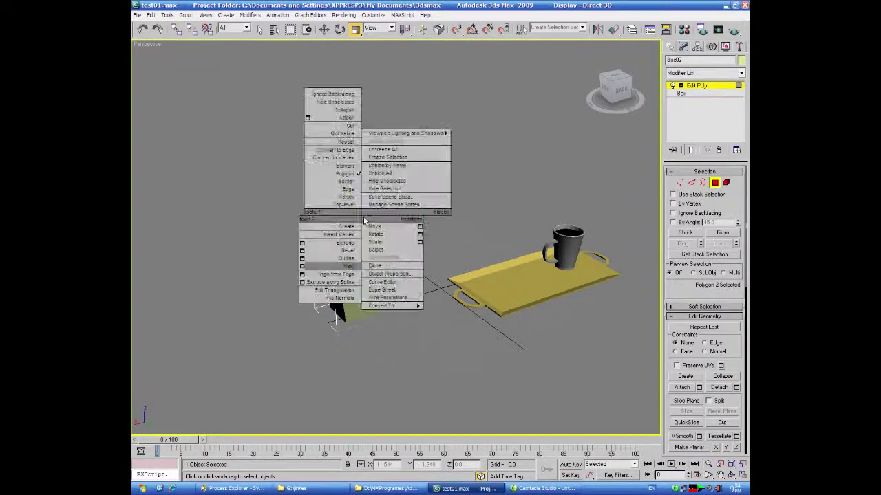
pyautogui.click(302, 251)
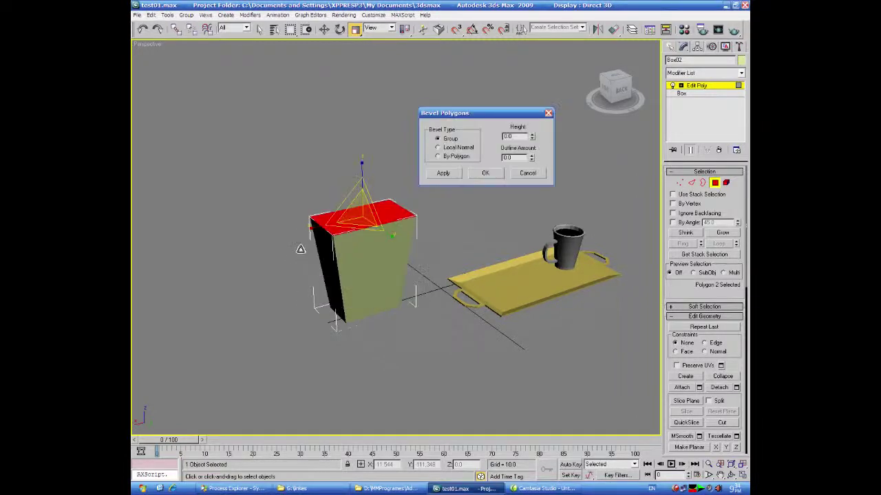
pyautogui.press('F3')
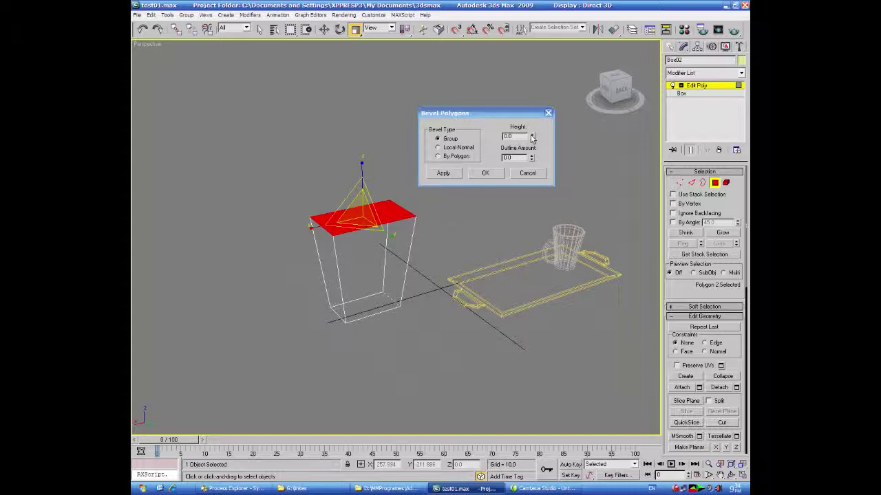
pyautogui.moveTo(532, 138); pyautogui.dragTo(368, 467)
pyautogui.moveTo(531, 158); pyautogui.dragTo(530, 406)
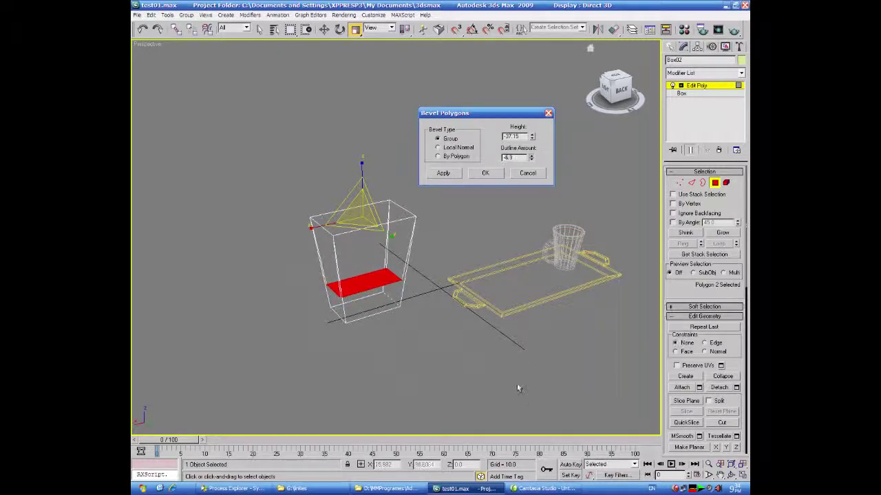
pyautogui.hotkey('alt', 'w')
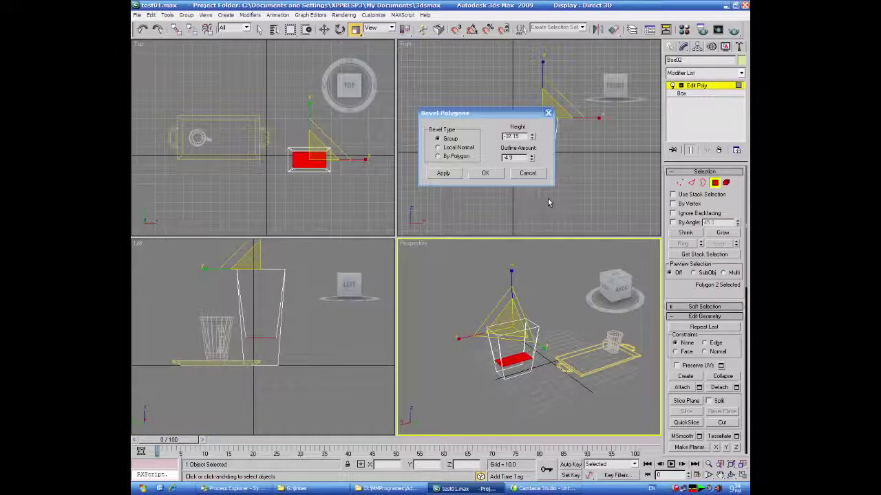
pyautogui.moveTo(531, 139); pyautogui.dragTo(526, 152)
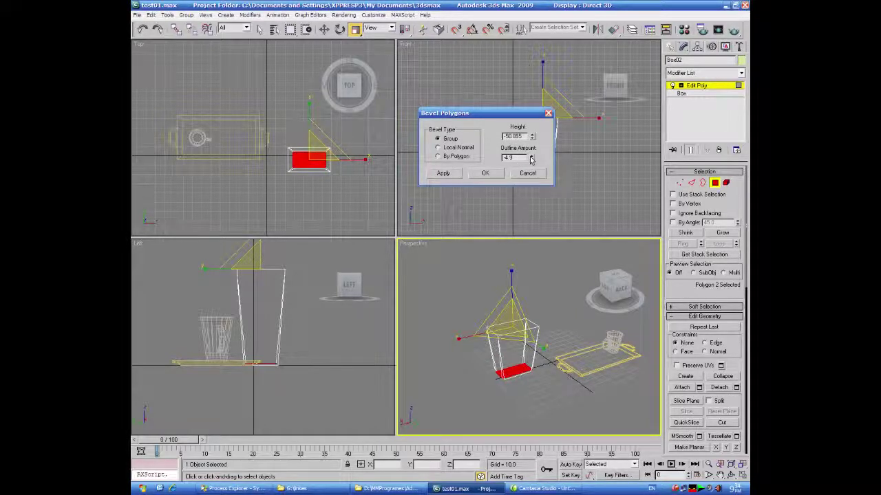
pyautogui.moveTo(480, 119); pyautogui.dragTo(386, 157)
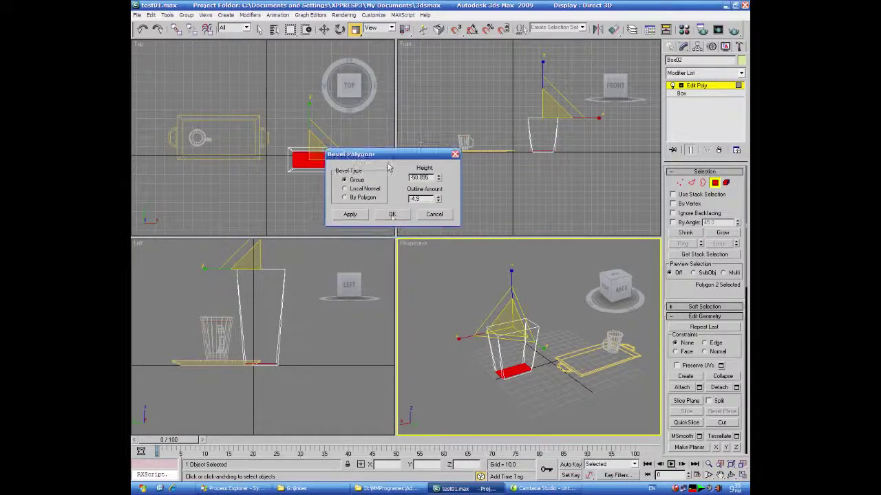
pyautogui.click(393, 213)
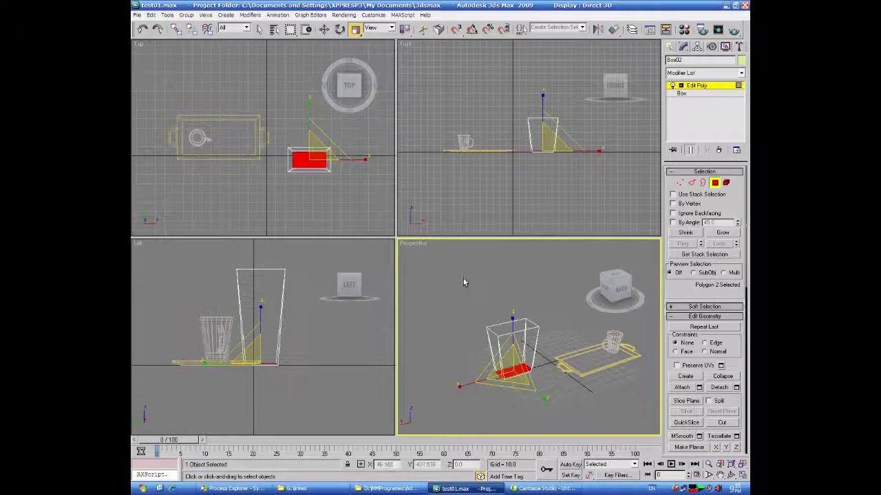
# Restore the shaded, maximized Perspective view and examine the hollowed container's interior and walls from several angles
pyautogui.press('F3')
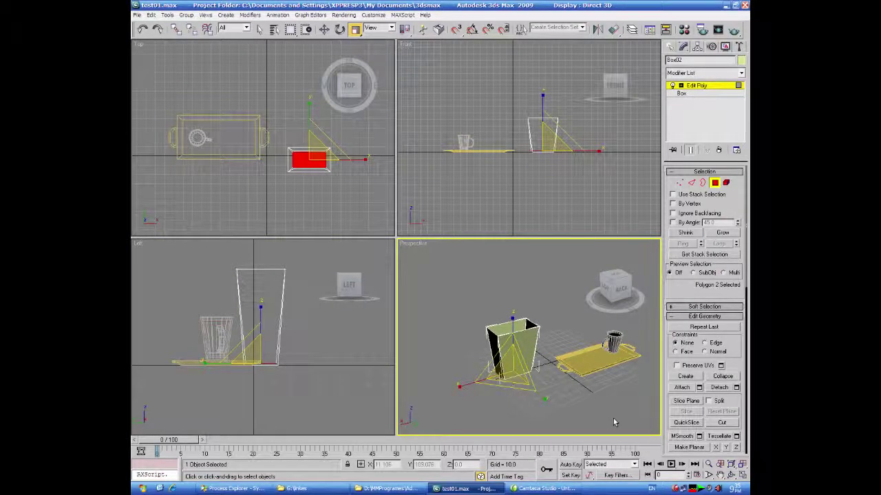
pyautogui.hotkey('alt', 'w')
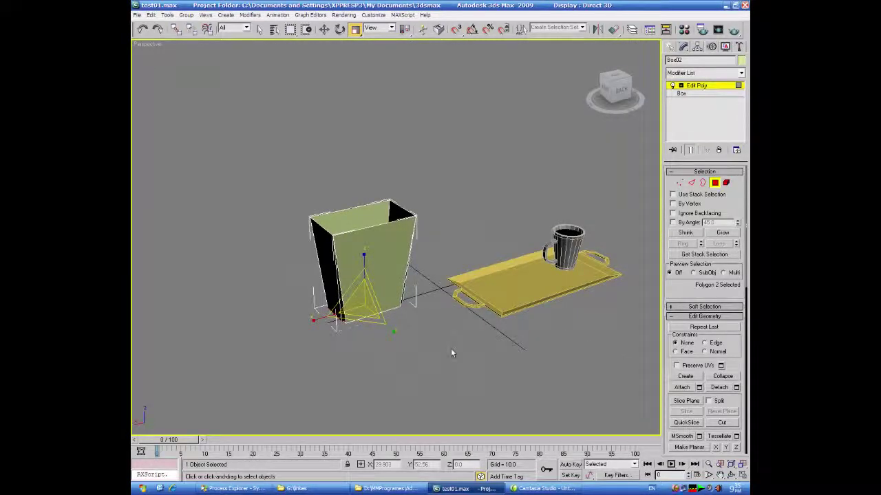
pyautogui.keyDown('alt'); pyautogui.moveTo(447, 360); pyautogui.dragTo(465, 401, button='middle'); pyautogui.keyUp('alt')
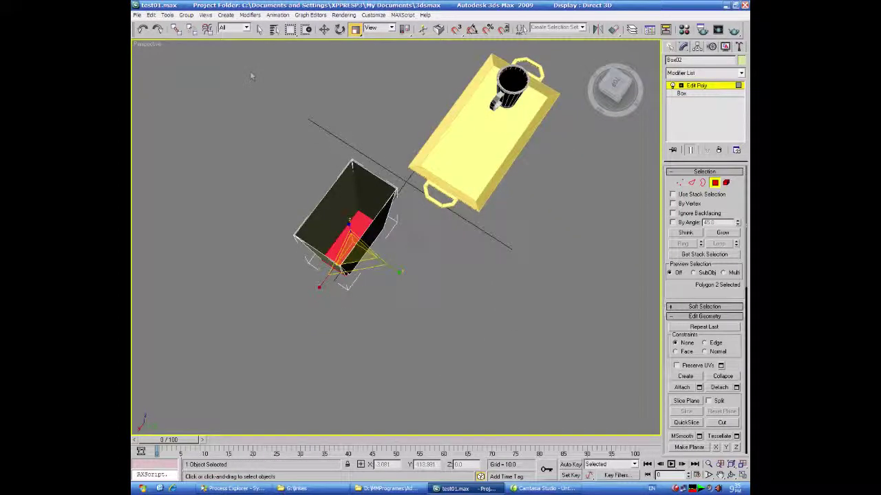
pyautogui.click(260, 30)
pyautogui.keyDown('alt'); pyautogui.moveTo(435, 278); pyautogui.dragTo(405, 275, button='middle'); pyautogui.keyUp('alt')
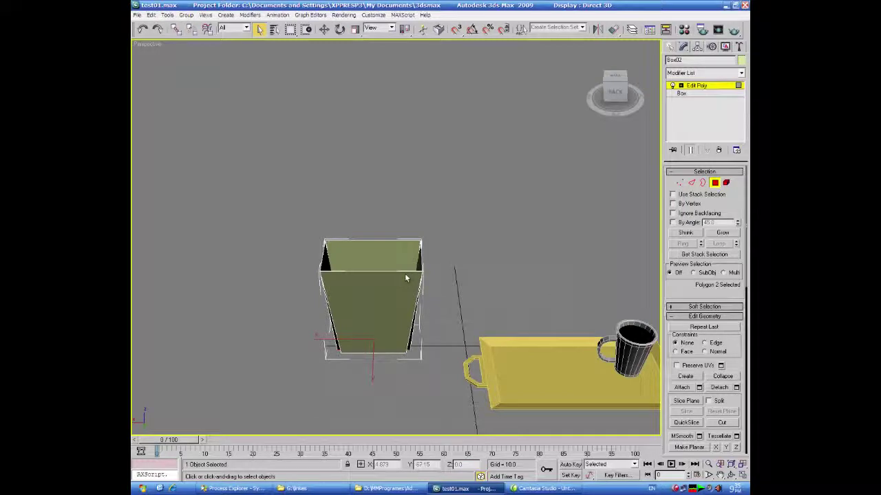
pyautogui.moveTo(444, 252)
pyautogui.keyDown('alt'); pyautogui.mouseDown(button='middle')
pyautogui.moveTo(436, 301)
pyautogui.moveTo(446, 250)
pyautogui.mouseUp(button='middle'); pyautogui.keyUp('alt')
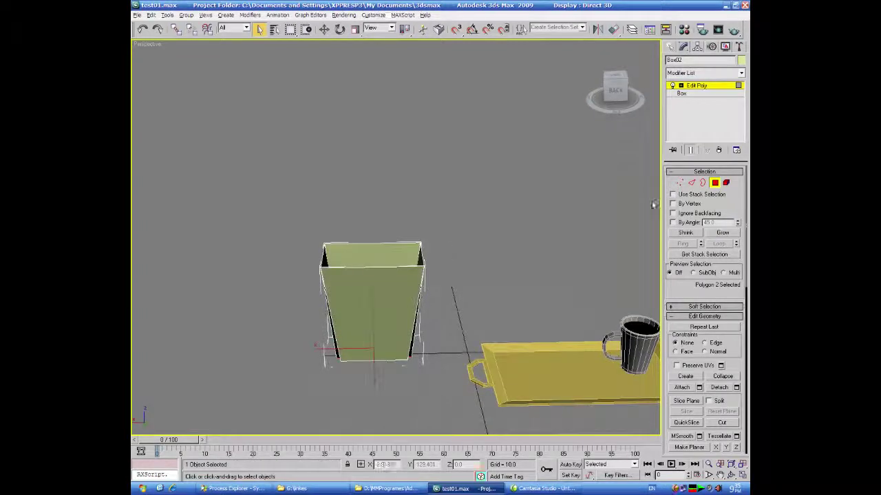
# Select the container's six lengthwise edges and view them from the opposite side
pyautogui.click(691, 183)
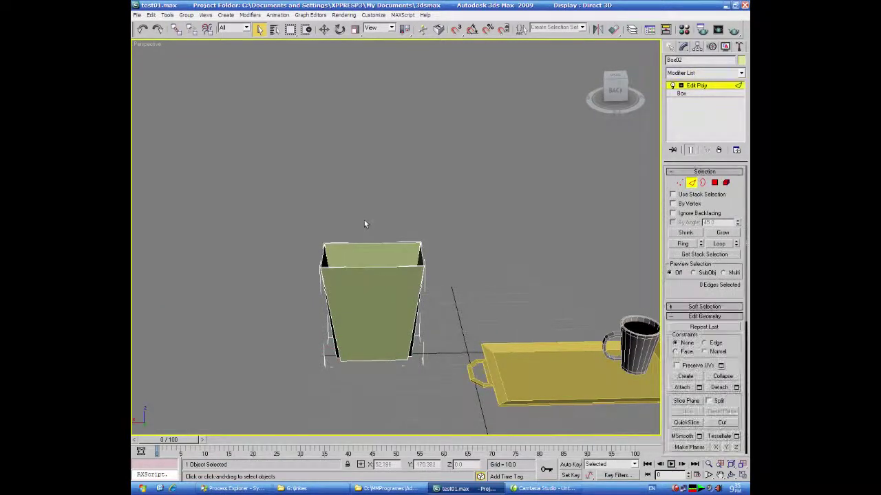
pyautogui.doubleClick(374, 392)
pyautogui.keyDown('alt'); pyautogui.moveTo(374, 391); pyautogui.dragTo(356, 365, button='middle'); pyautogui.keyUp('alt')
pyautogui.keyDown('alt'); pyautogui.moveTo(428, 331); pyautogui.dragTo(323, 358, button='middle'); pyautogui.keyUp('alt')
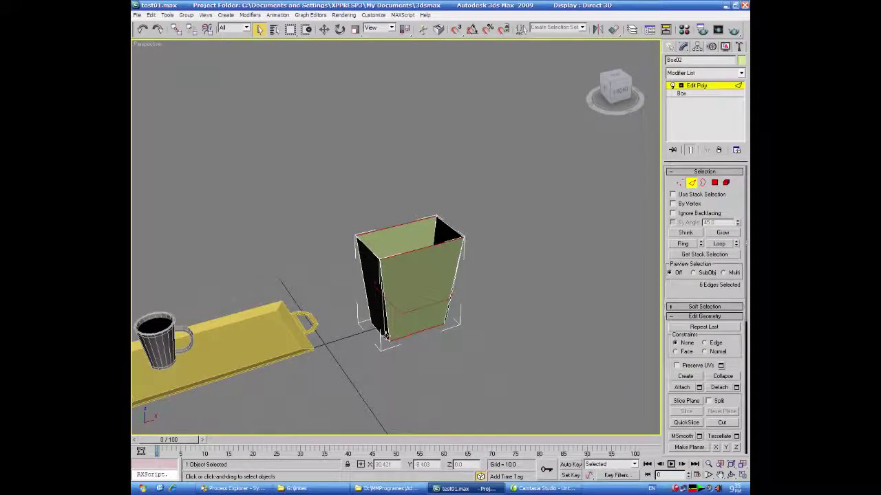
# Undo the edge selection and the bevel that hollowed out the container
pyautogui.click(143, 30)
pyautogui.click(143, 30)
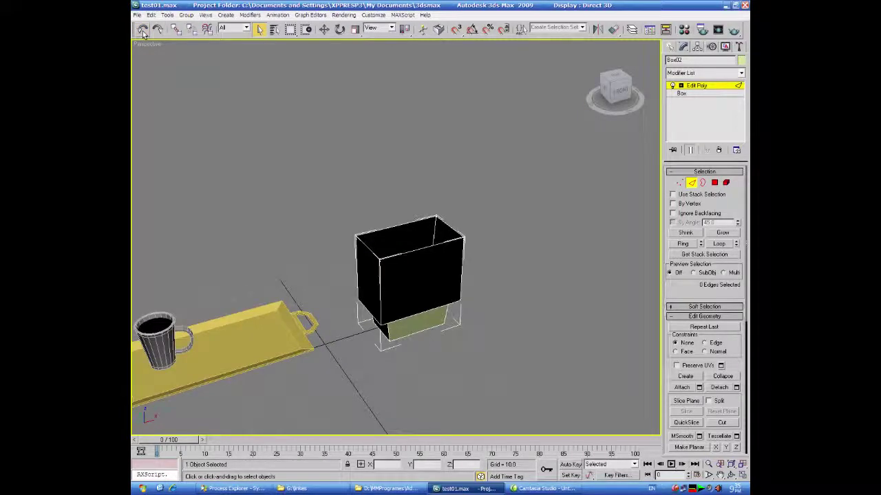
# Bevel the container's top polygon inward with the Group type, setting height -50.902 and outline amount about -5.9
pyautogui.keyDown('alt'); pyautogui.moveTo(209, 226); pyautogui.dragTo(361, 215, button='middle'); pyautogui.keyUp('alt')
pyautogui.click(714, 182)
pyautogui.click(375, 252)
pyautogui.rightClick(383, 254)
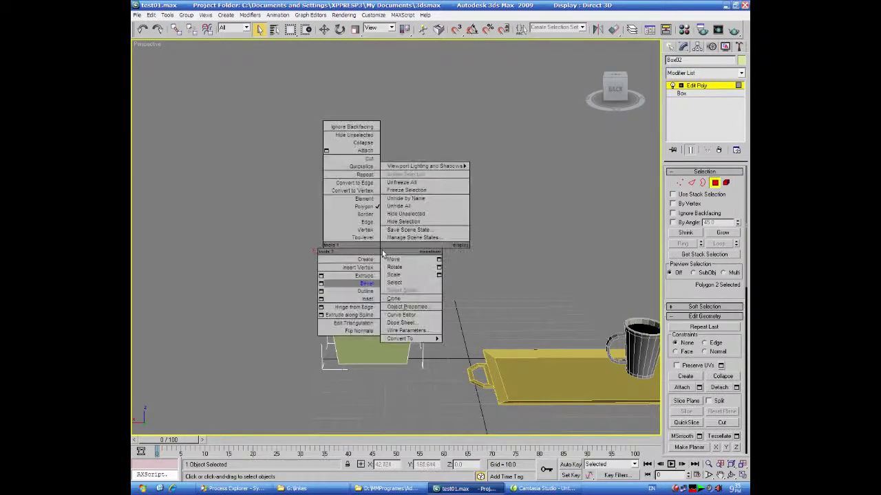
pyautogui.click(320, 284)
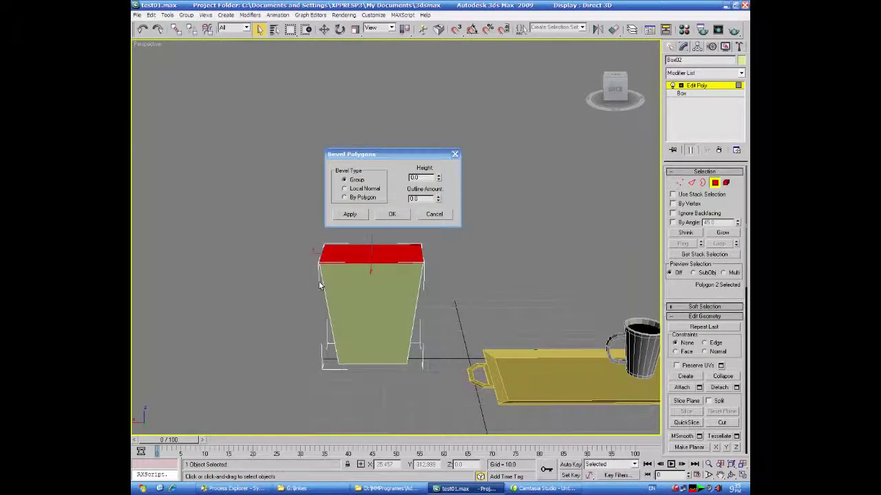
pyautogui.moveTo(438, 177); pyautogui.dragTo(319, 482)
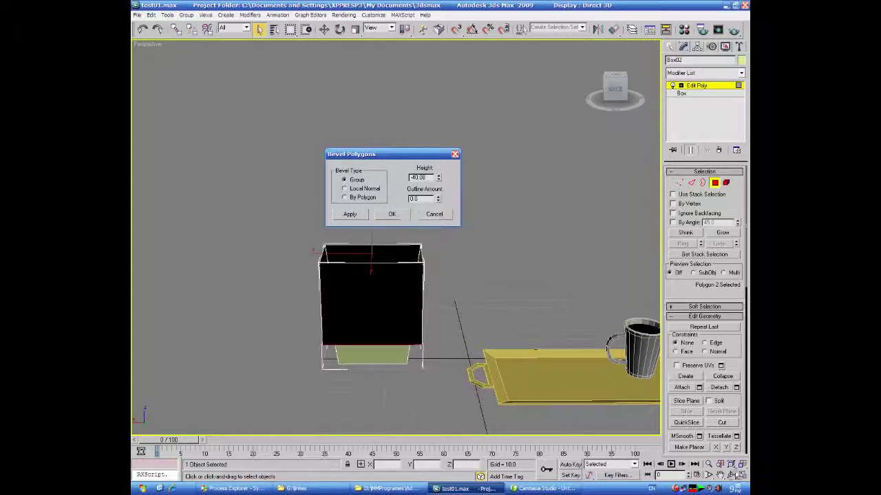
pyautogui.hotkey('alt', 'w')
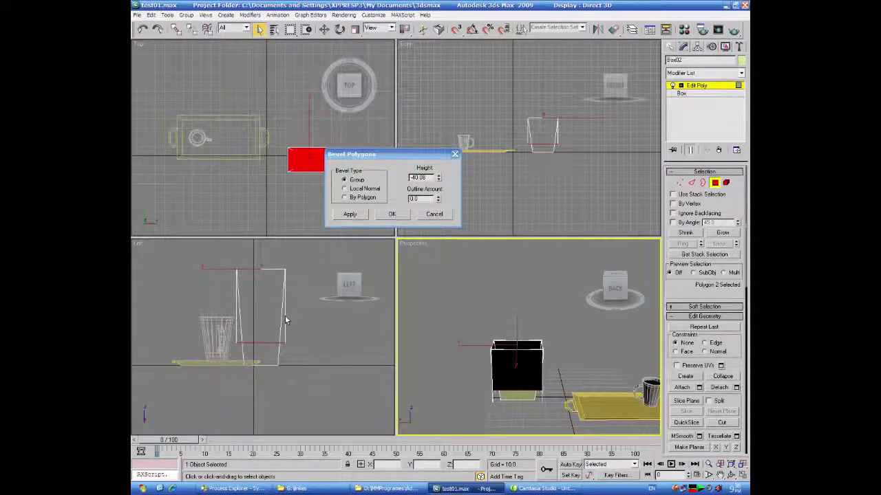
pyautogui.moveTo(439, 200); pyautogui.dragTo(442, 456)
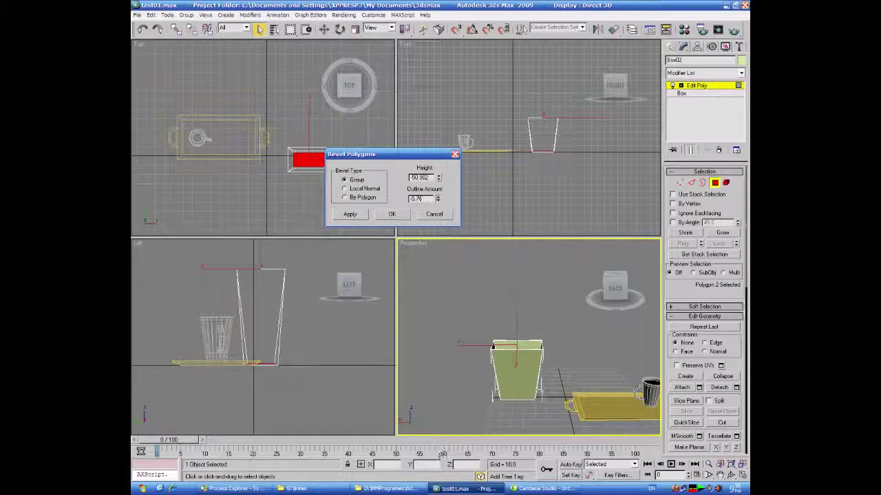
# Set the bevel's outline amount to -7.493 for thicker walls and apply it, keeping the -50.902 height
pyautogui.moveTo(446, 420)
pyautogui.keyDown('alt'); pyautogui.mouseDown(button='middle')
pyautogui.moveTo(475, 415)
pyautogui.moveTo(436, 410)
pyautogui.moveTo(449, 405)
pyautogui.mouseUp(button='middle'); pyautogui.keyUp('alt')
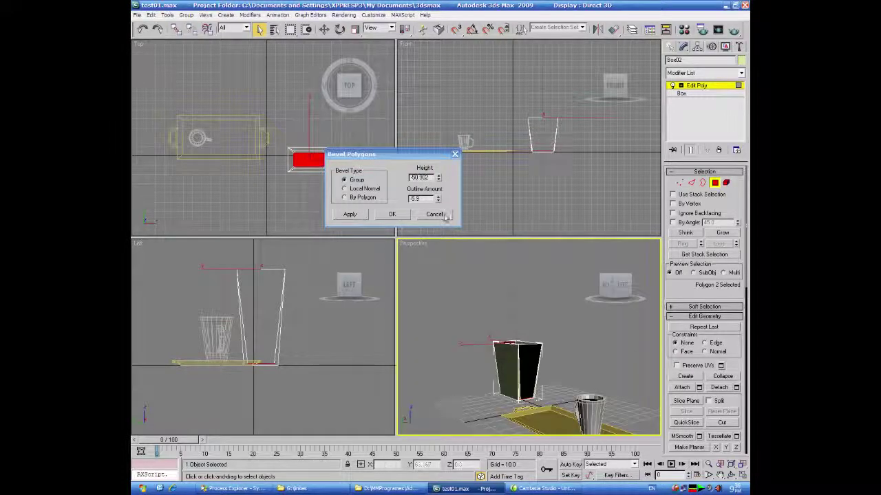
pyautogui.moveTo(439, 199); pyautogui.dragTo(436, 212)
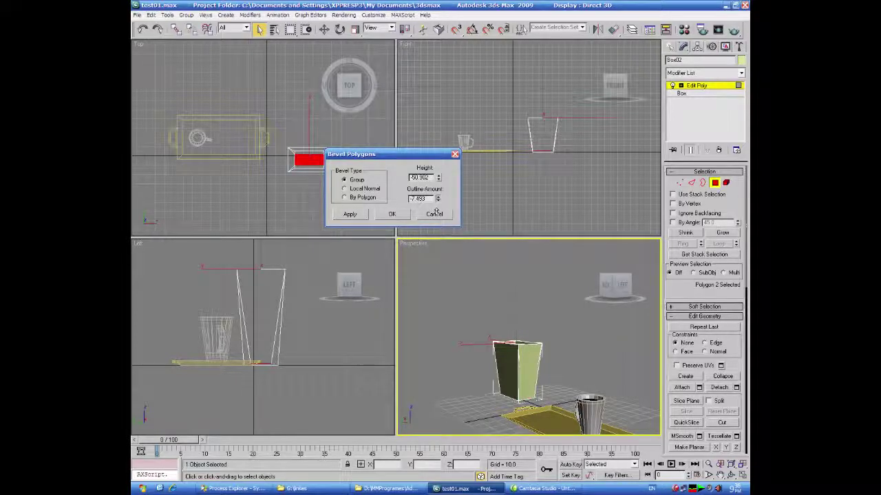
pyautogui.keyDown('alt'); pyautogui.moveTo(475, 372); pyautogui.dragTo(523, 401, button='middle'); pyautogui.keyUp('alt')
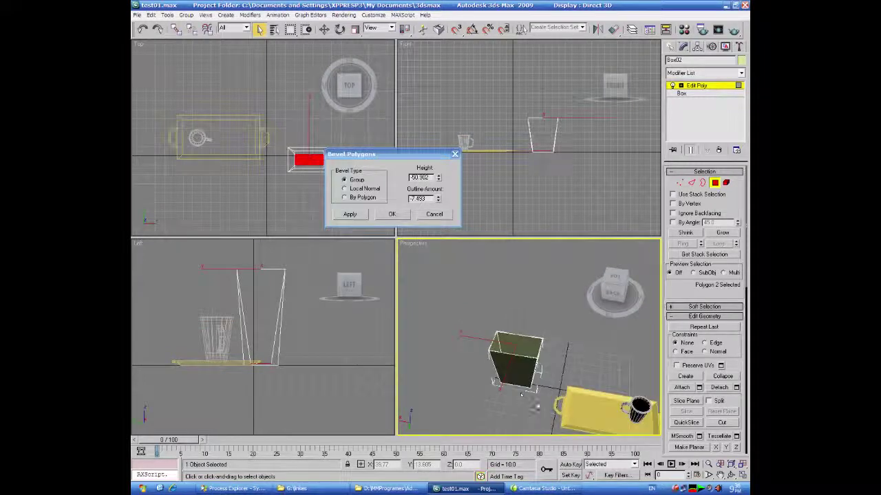
pyautogui.click(743, 476)
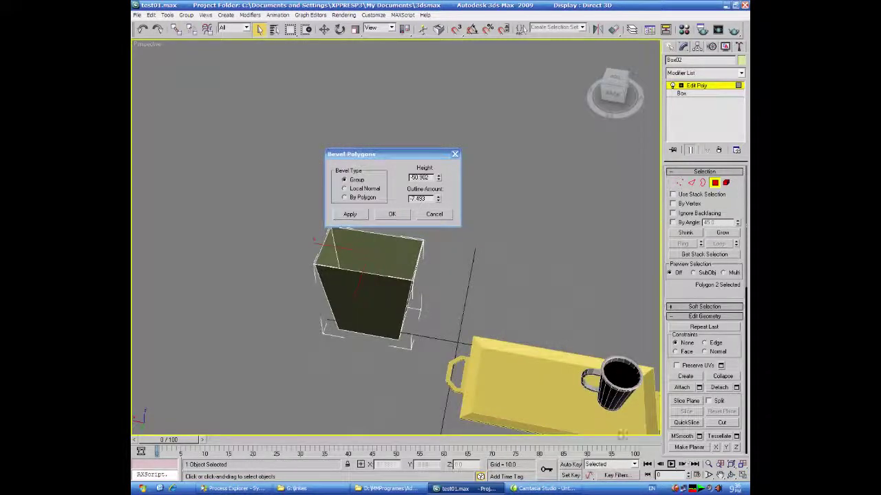
pyautogui.keyDown('alt'); pyautogui.moveTo(383, 345); pyautogui.dragTo(396, 363, button='middle'); pyautogui.keyUp('alt')
pyautogui.click(391, 214)
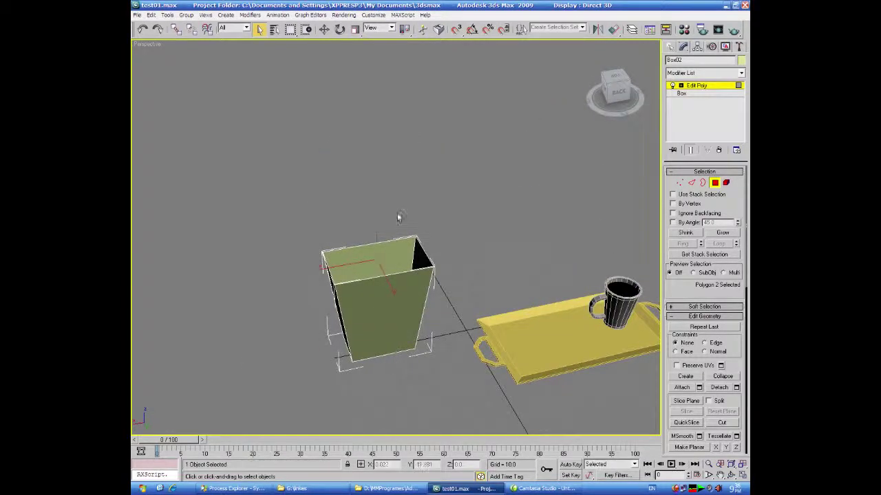
# Select the container's six lengthwise edges and connect them with 5 segments, leaving pinch and slide at 0
pyautogui.click(691, 182)
pyautogui.keyDown('alt'); pyautogui.moveTo(399, 380); pyautogui.dragTo(390, 374, button='middle'); pyautogui.keyUp('alt')
pyautogui.moveTo(363, 204); pyautogui.dragTo(370, 397)
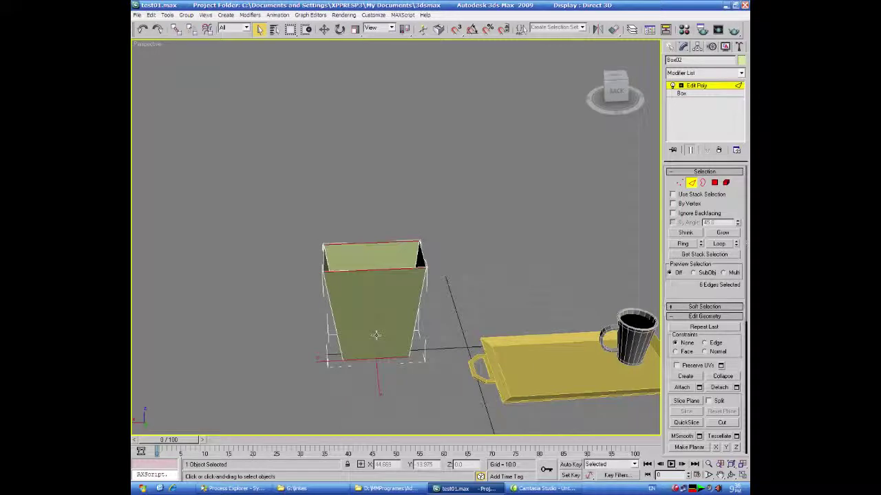
pyautogui.rightClick(379, 268)
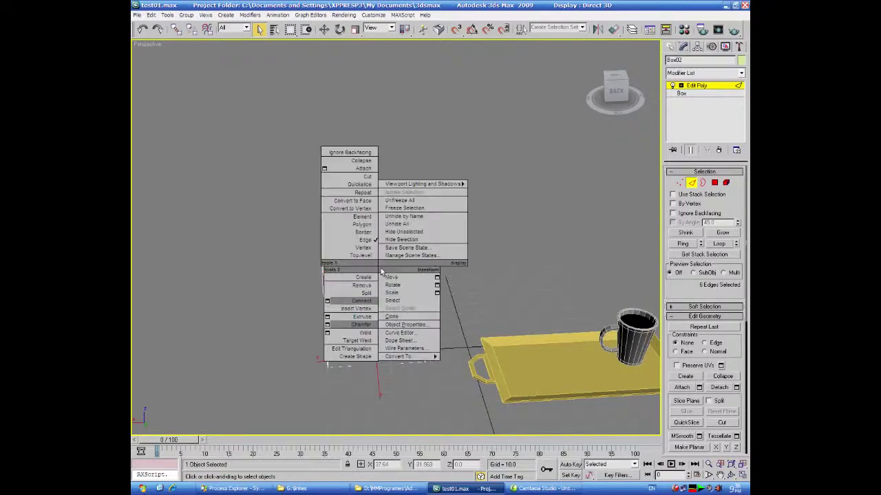
pyautogui.click(326, 301)
pyautogui.click(390, 177)
pyautogui.click(390, 177)
pyautogui.click(389, 177)
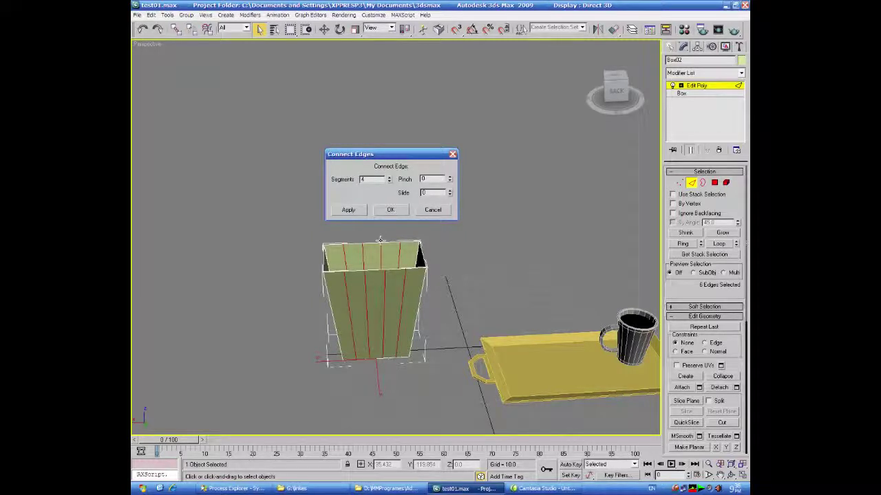
pyautogui.click(389, 178)
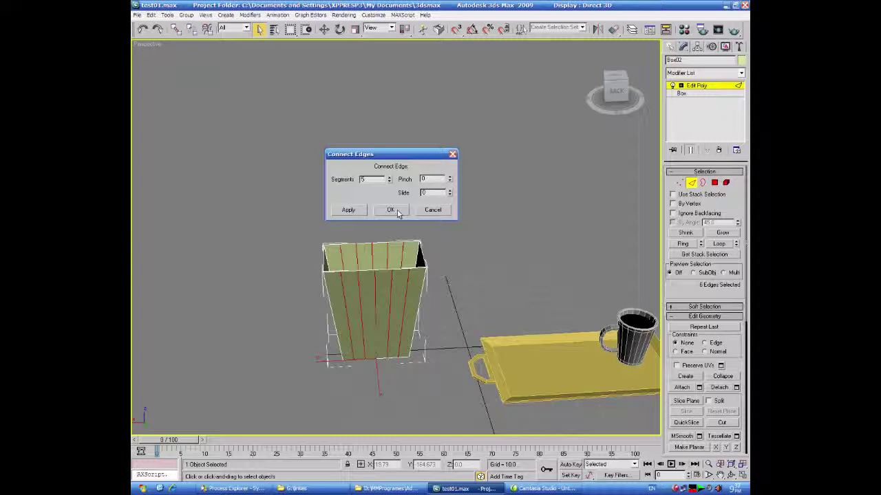
pyautogui.click(390, 210)
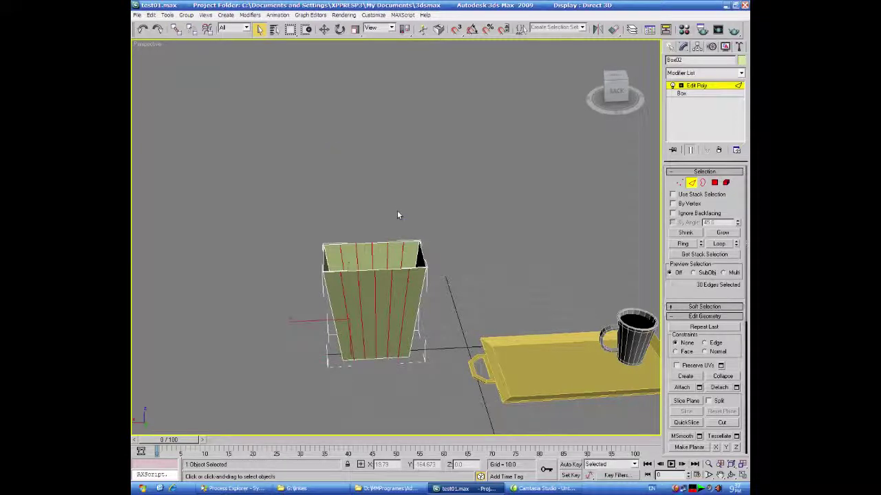
# In the Top view, move the middle vertex of the container's lower rim edge outward to Y about -18.35
pyautogui.click(679, 182)
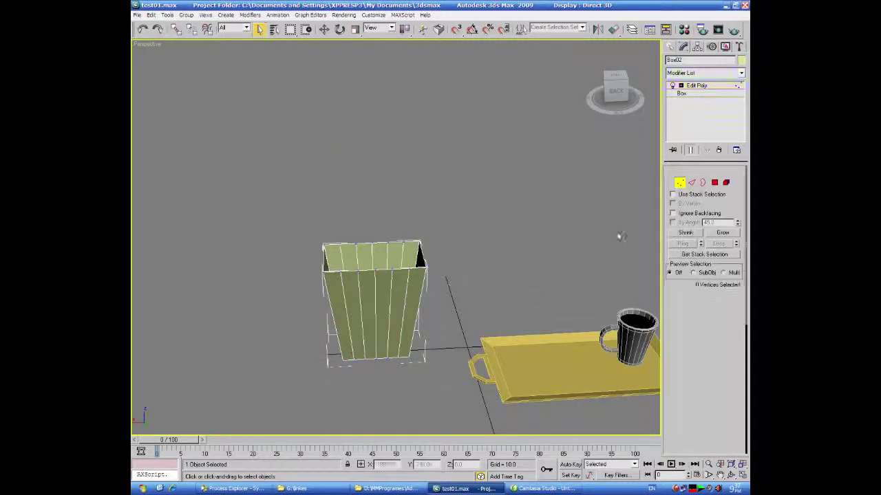
pyautogui.keyDown('alt'); pyautogui.moveTo(513, 261); pyautogui.dragTo(497, 279, button='middle'); pyautogui.keyUp('alt')
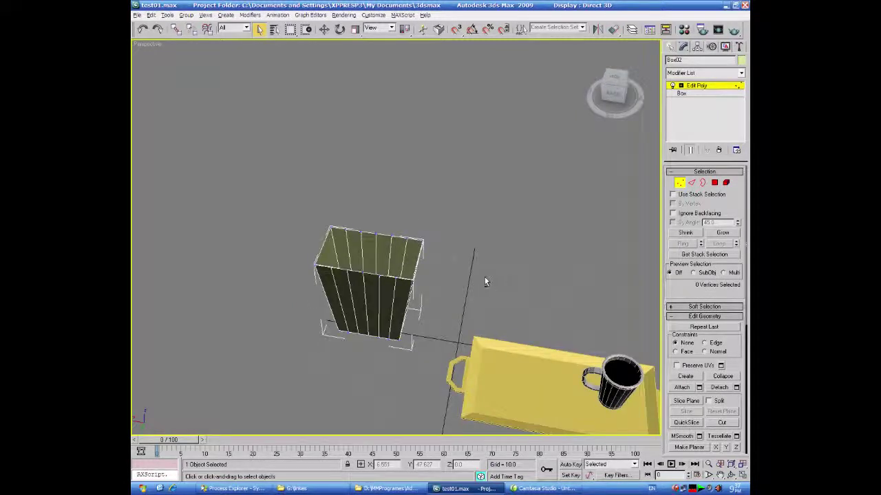
pyautogui.hotkey('alt', 'w')
pyautogui.rightClick(345, 208)
pyautogui.hotkey('alt', 'w')
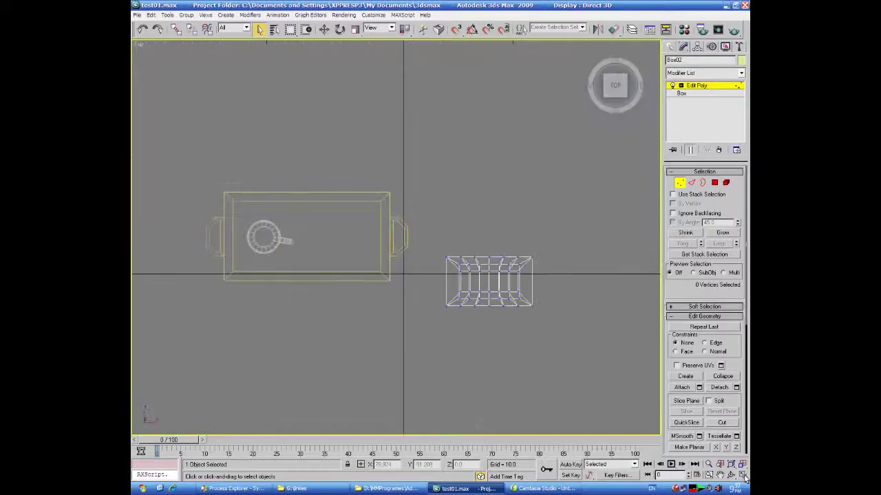
pyautogui.scroll(6, 500, 352)
pyautogui.moveTo(453, 320); pyautogui.dragTo(241, 213, button='middle')
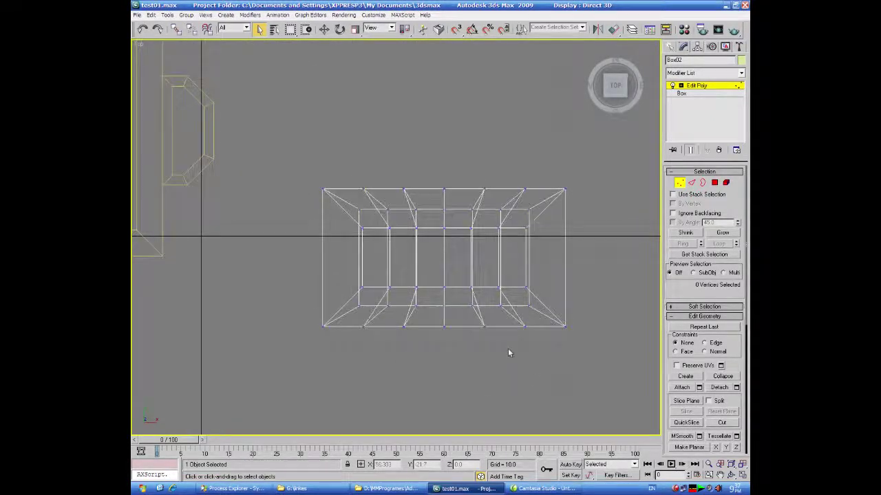
pyautogui.click(444, 326)
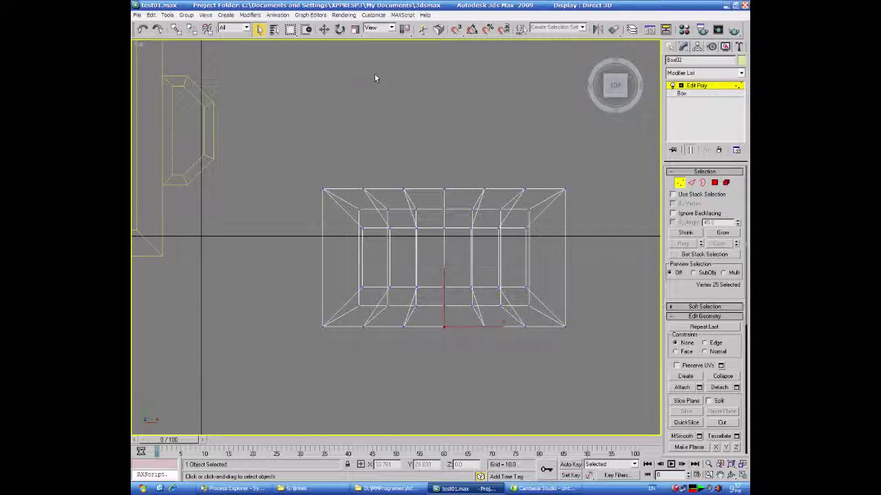
pyautogui.click(323, 28)
pyautogui.moveTo(444, 282); pyautogui.dragTo(442, 292)
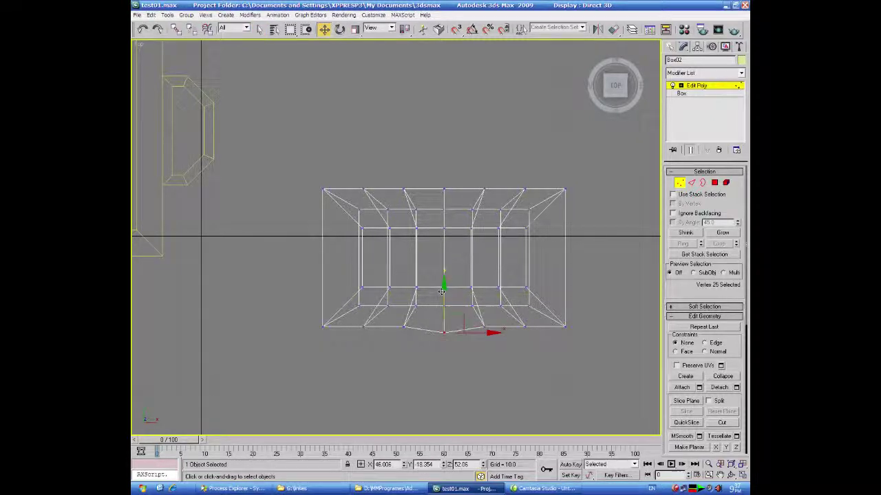
# Curve the same rim edge by moving the middle three vertices outward, followed by all five vertices between its corners
pyautogui.keyDown('ctrl'); pyautogui.click(484, 327); pyautogui.keyUp('ctrl')
pyautogui.keyDown('ctrl'); pyautogui.click(404, 326); pyautogui.keyUp('ctrl')
pyautogui.moveTo(443, 280); pyautogui.dragTo(444, 289)
pyautogui.keyDown('ctrl'); pyautogui.click(523, 327); pyautogui.keyUp('ctrl')
pyautogui.keyDown('ctrl'); pyautogui.click(364, 327); pyautogui.keyUp('ctrl')
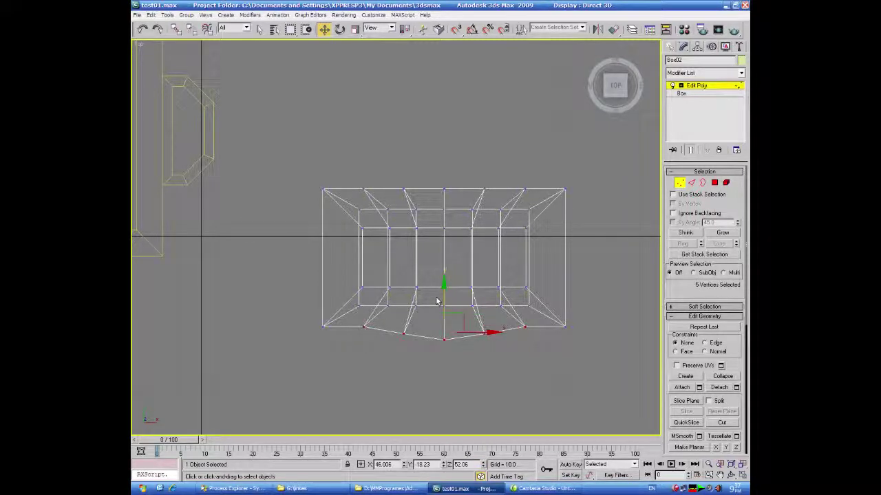
pyautogui.moveTo(438, 300); pyautogui.dragTo(448, 300)
# In the Top view, move the three middle vertices of the opposite rim edge outward by about 0.74 in Y
pyautogui.click(742, 475)
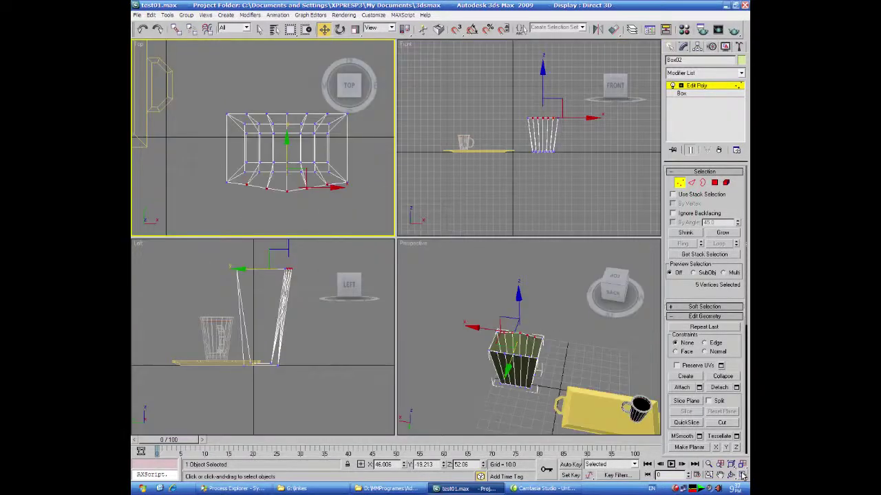
pyautogui.moveTo(497, 412)
pyautogui.keyDown('alt'); pyautogui.mouseDown(button='middle')
pyautogui.moveTo(375, 407)
pyautogui.moveTo(372, 375)
pyautogui.moveTo(494, 409)
pyautogui.mouseUp(button='middle'); pyautogui.keyUp('alt')
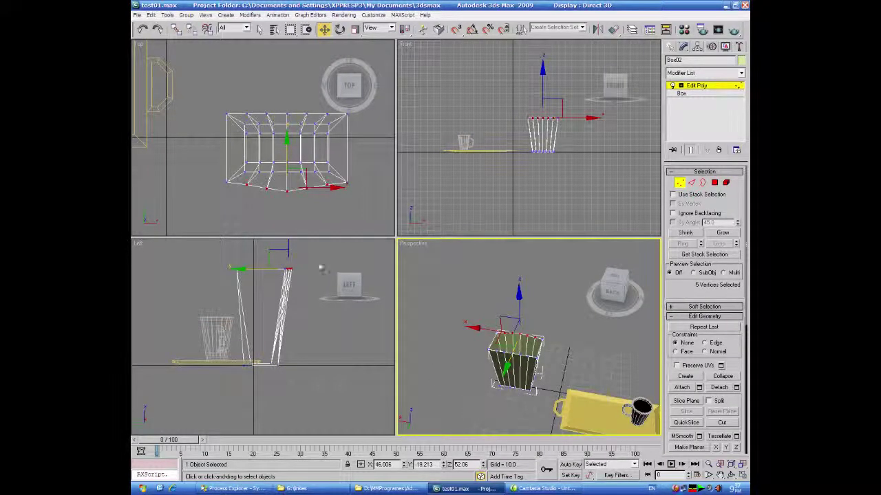
pyautogui.click(287, 116)
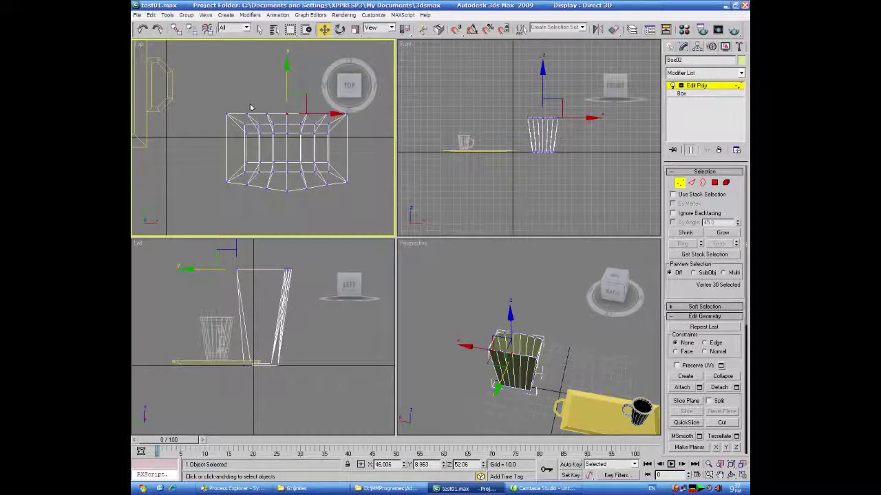
pyautogui.click(265, 103)
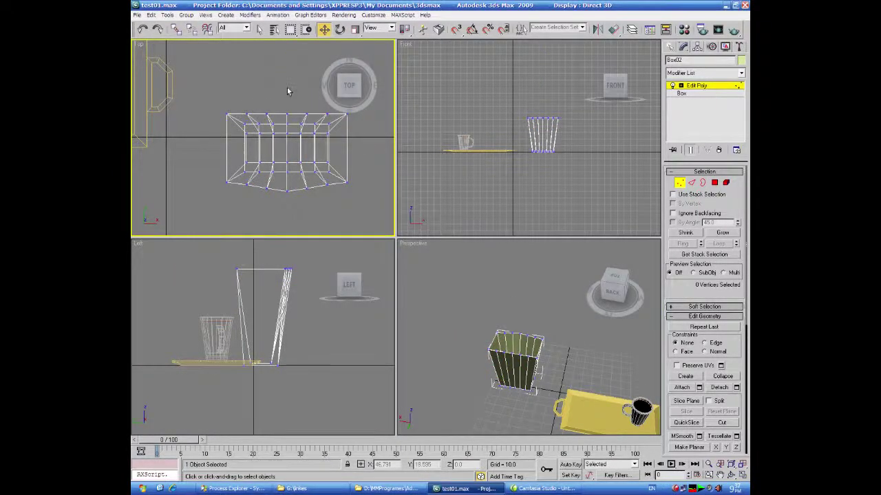
pyautogui.moveTo(260, 108); pyautogui.dragTo(234, 125, button='middle')
pyautogui.moveTo(233, 119); pyautogui.dragTo(289, 140)
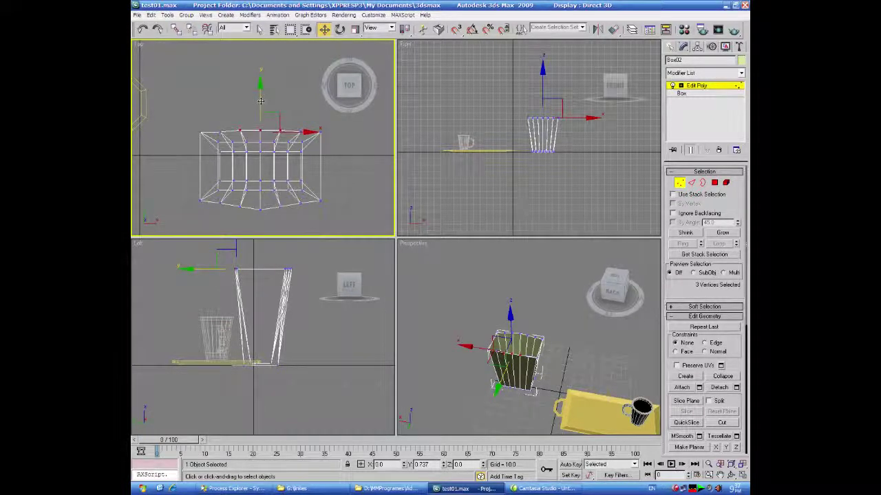
pyautogui.click(250, 84)
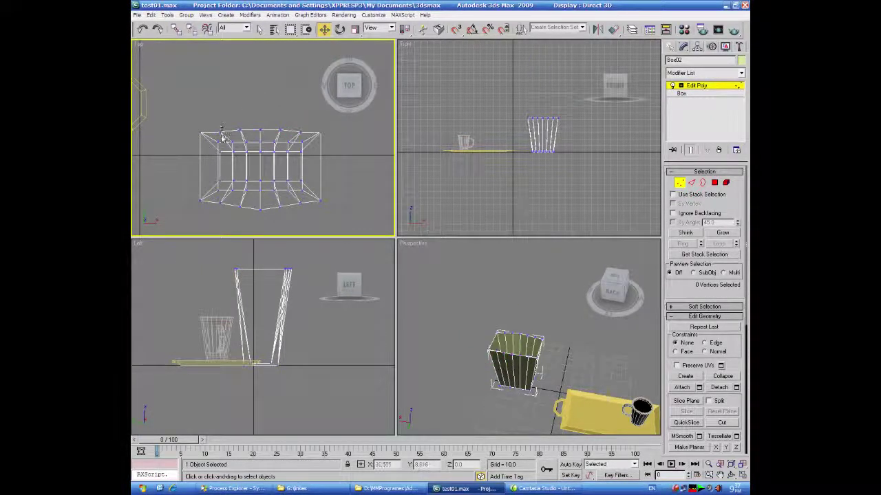
# Move the vertices beside the corners of that rim edge outward by about 0.74 in Y and check the shape in Perspective
pyautogui.click(221, 132)
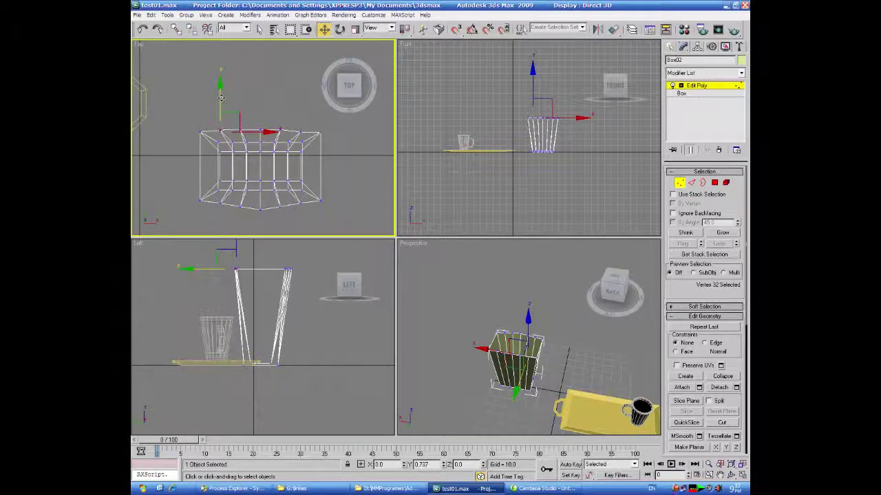
pyautogui.click(296, 121)
pyautogui.moveTo(299, 147); pyautogui.dragTo(307, 124)
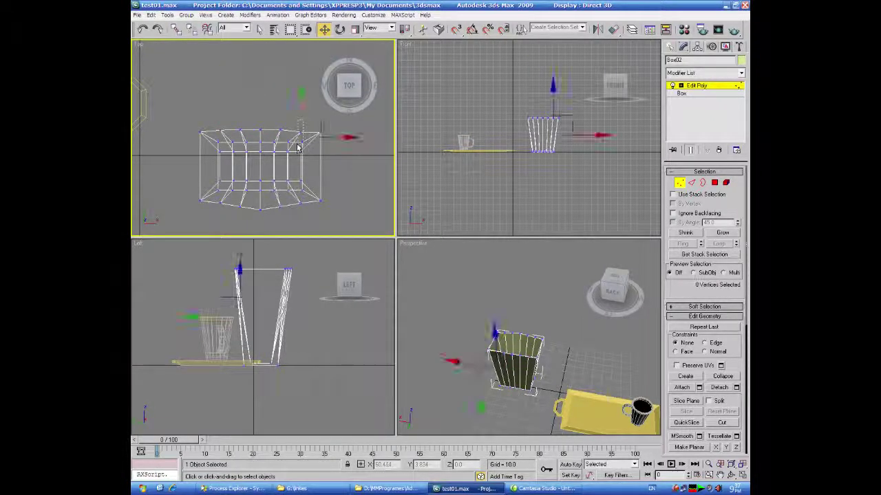
pyautogui.click(339, 173)
pyautogui.click(482, 296)
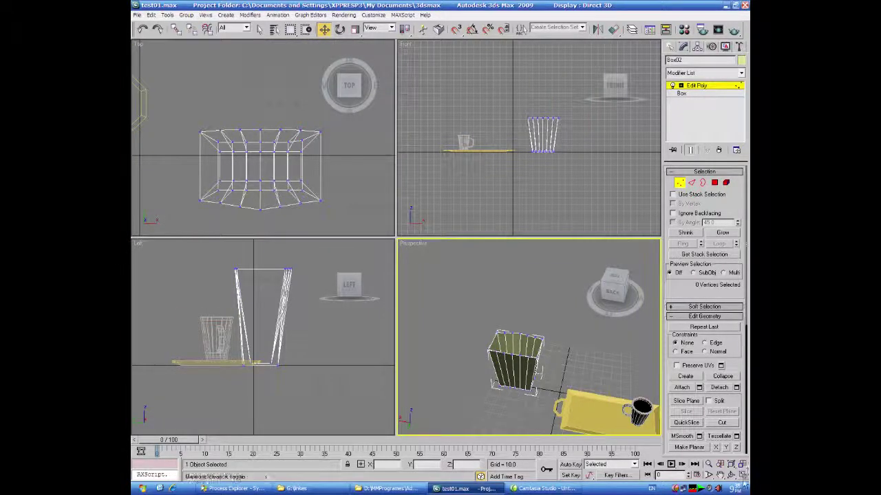
pyautogui.click(741, 475)
pyautogui.keyDown('alt'); pyautogui.moveTo(522, 335); pyautogui.dragTo(563, 339, button='middle'); pyautogui.keyUp('alt')
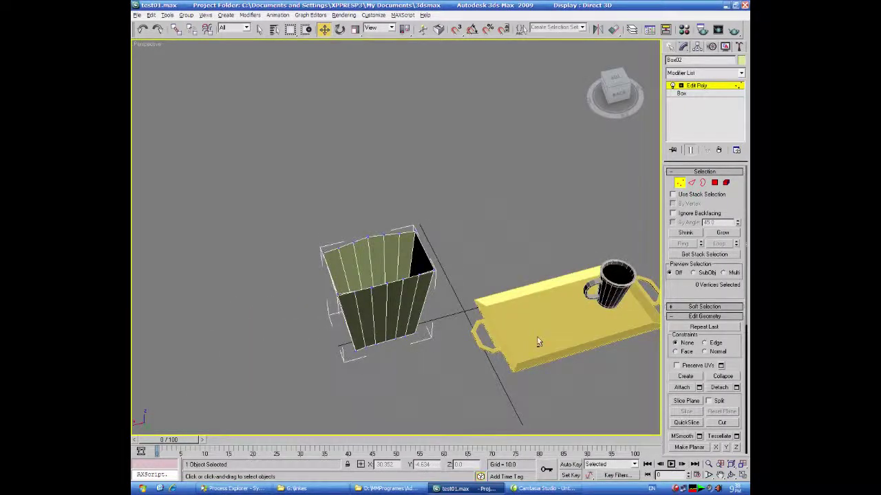
# In the Top view, create a box inside the container, about 4.98 in length and width and about 85.2 high
pyautogui.keyDown('alt'); pyautogui.moveTo(512, 297); pyautogui.dragTo(501, 269, button='middle'); pyautogui.keyUp('alt')
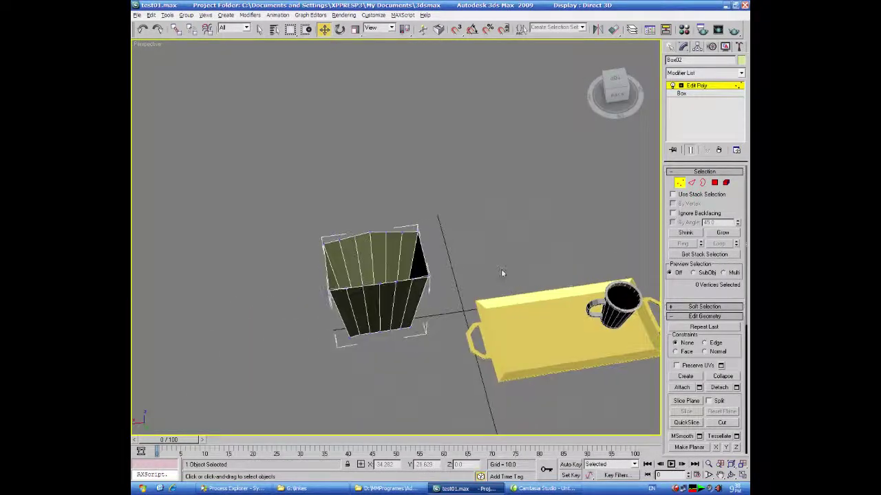
pyautogui.click(670, 46)
pyautogui.click(677, 110)
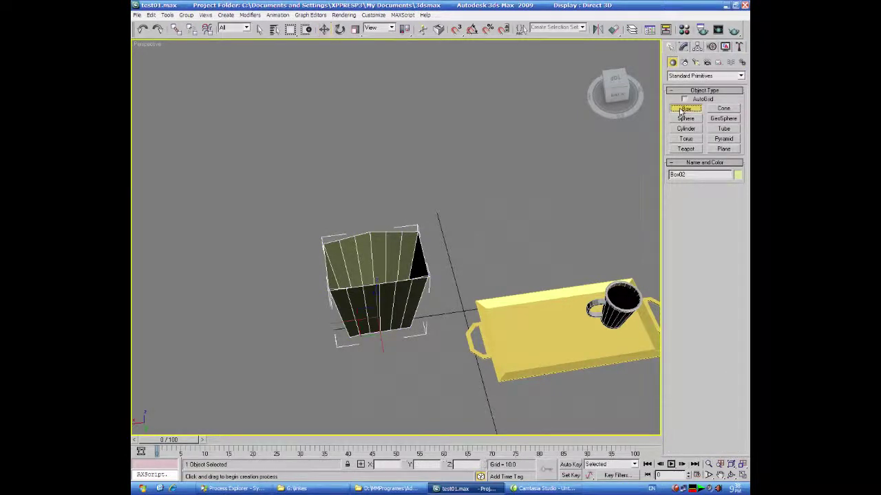
pyautogui.click(743, 476)
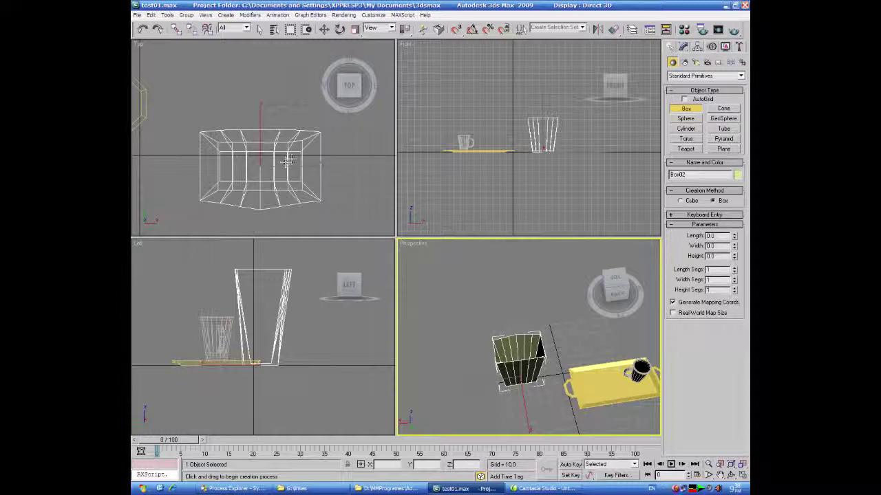
pyautogui.moveTo(277, 160); pyautogui.dragTo(290, 173)
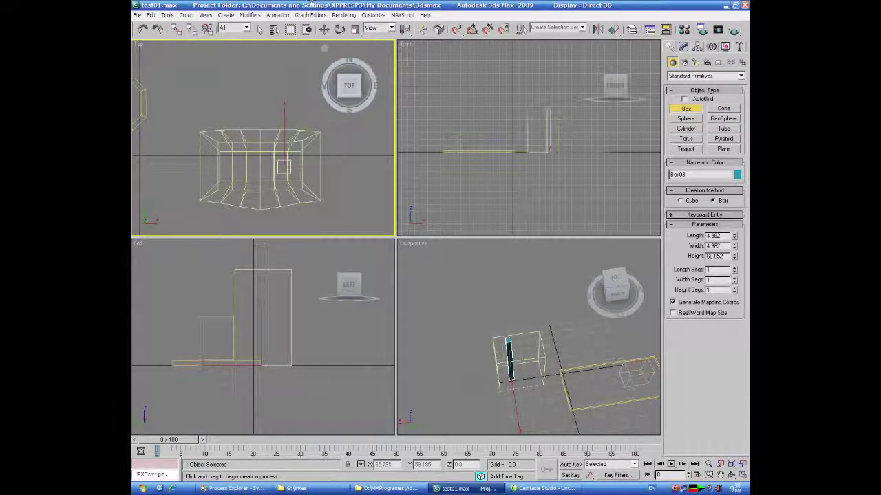
pyautogui.click(322, 5)
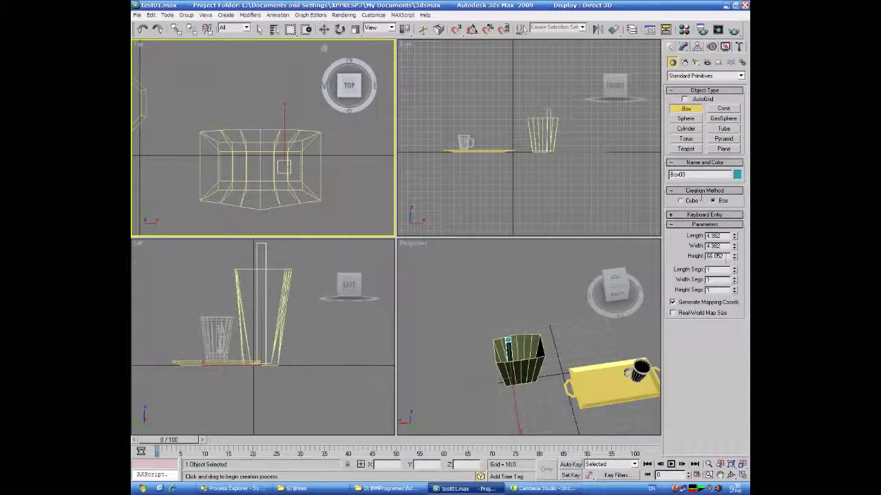
pyautogui.moveTo(734, 257); pyautogui.dragTo(735, 245)
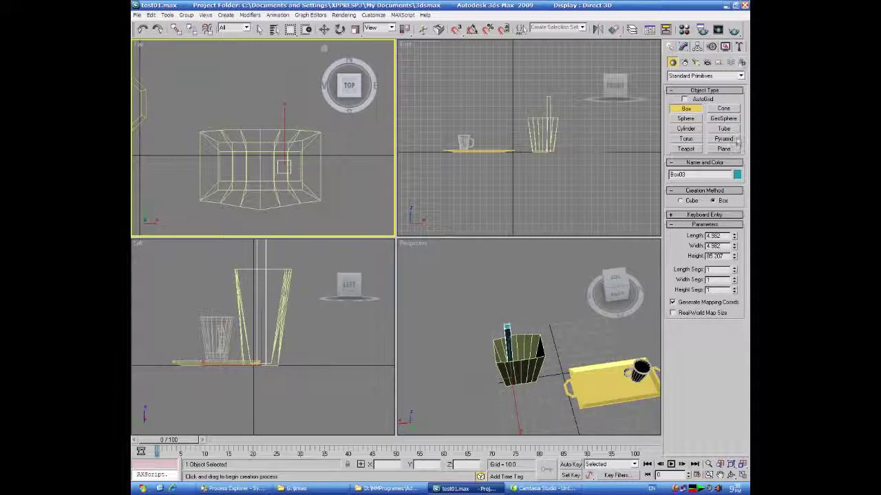
# Change the object color of the new tall box inside the container to pale yellow
pyautogui.click(737, 174)
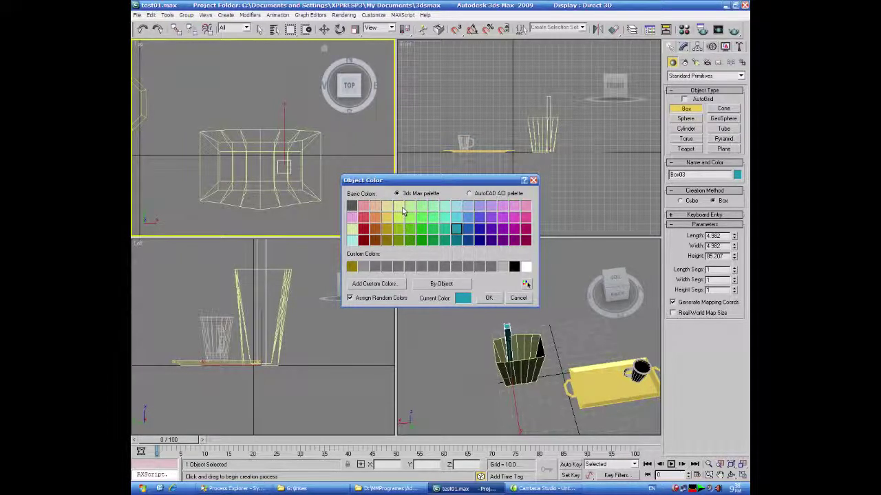
pyautogui.click(386, 206)
pyautogui.click(486, 298)
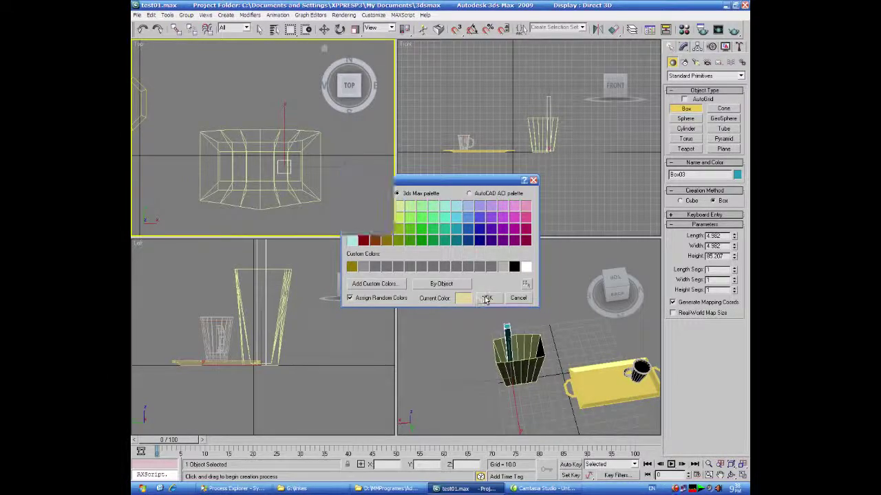
# In Perspective, clone the tall stick along X as four instances spaced about 6.8 apart inside the container
pyautogui.click(606, 395)
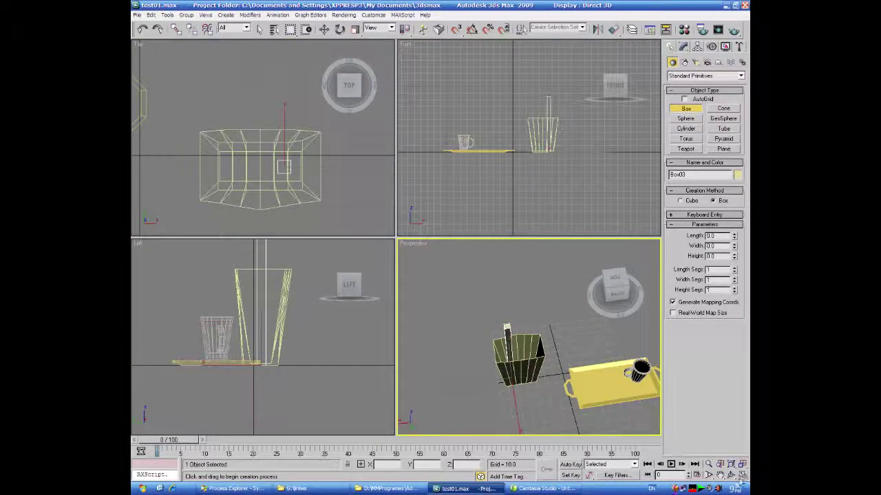
pyautogui.hotkey('alt', 'w')
pyautogui.keyDown('alt'); pyautogui.moveTo(401, 371); pyautogui.dragTo(407, 405, button='middle'); pyautogui.keyUp('alt')
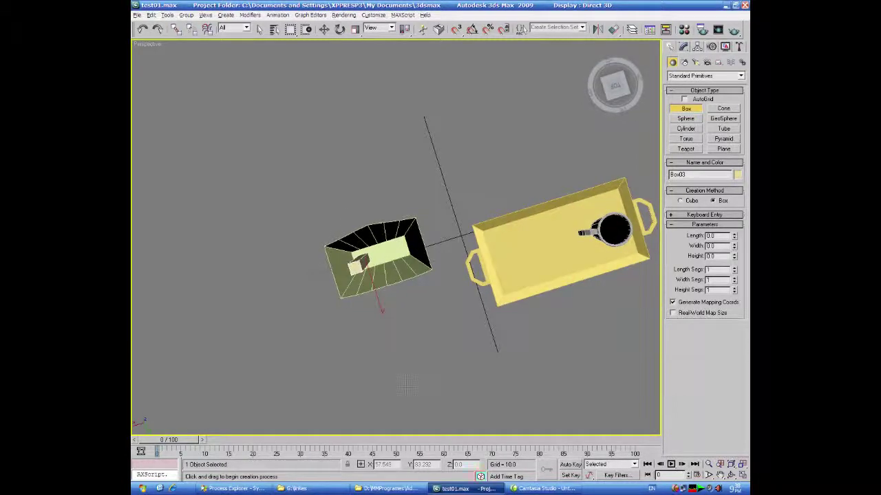
pyautogui.keyDown('alt'); pyautogui.moveTo(415, 375); pyautogui.dragTo(569, 313, button='middle'); pyautogui.keyUp('alt')
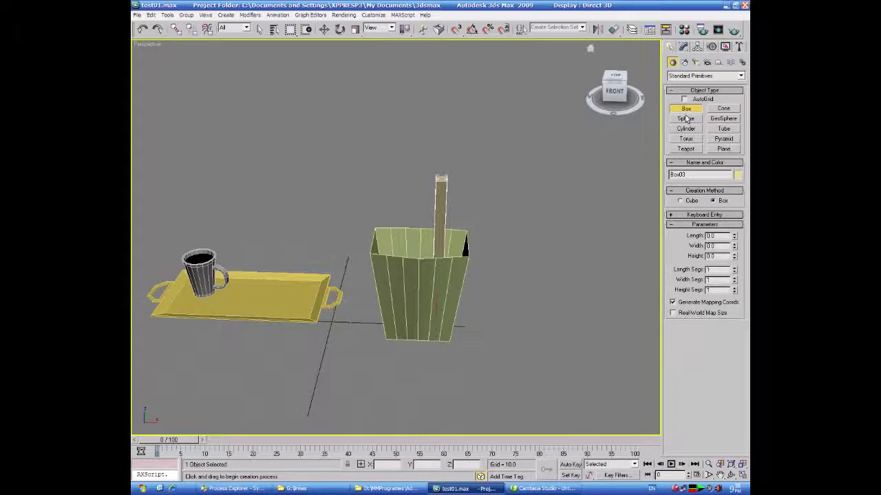
pyautogui.press('w')
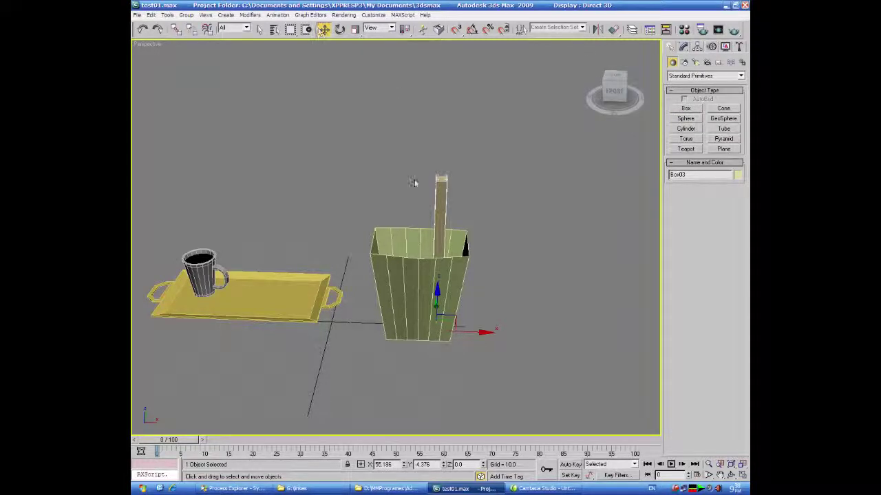
pyautogui.click(486, 175)
pyautogui.click(443, 191)
pyautogui.keyDown('shift'); pyautogui.moveTo(479, 331); pyautogui.dragTo(468, 333); pyautogui.keyUp('shift')
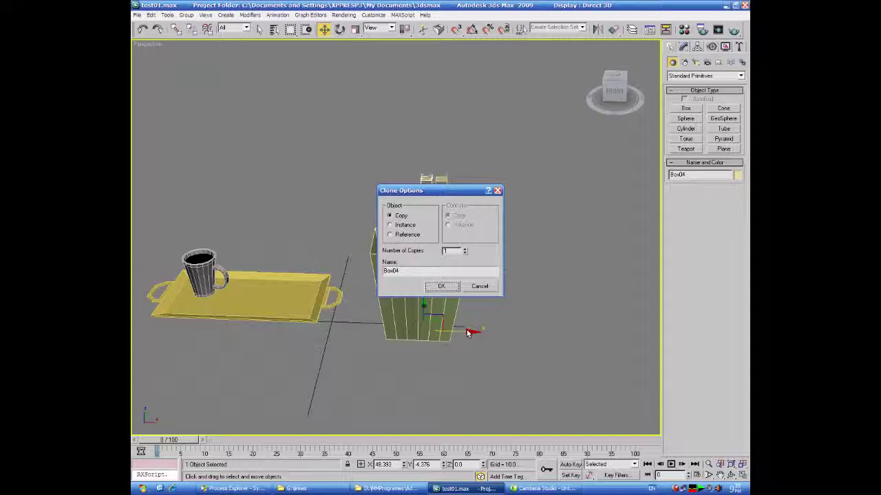
pyautogui.click(465, 252)
pyautogui.moveTo(419, 191); pyautogui.dragTo(514, 244)
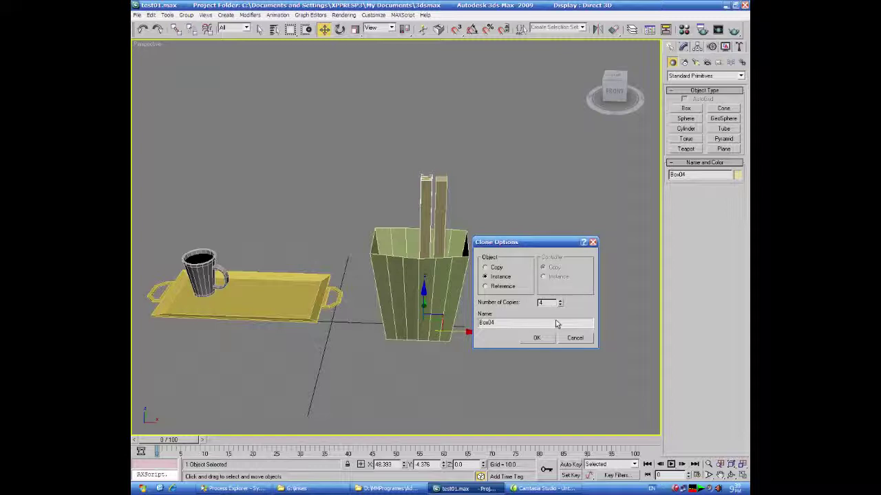
pyautogui.click(537, 337)
# Select all five sticks and center the row in the container, moving it about 5.7 along X and adjusting it slightly in Y
pyautogui.moveTo(485, 192); pyautogui.dragTo(353, 208)
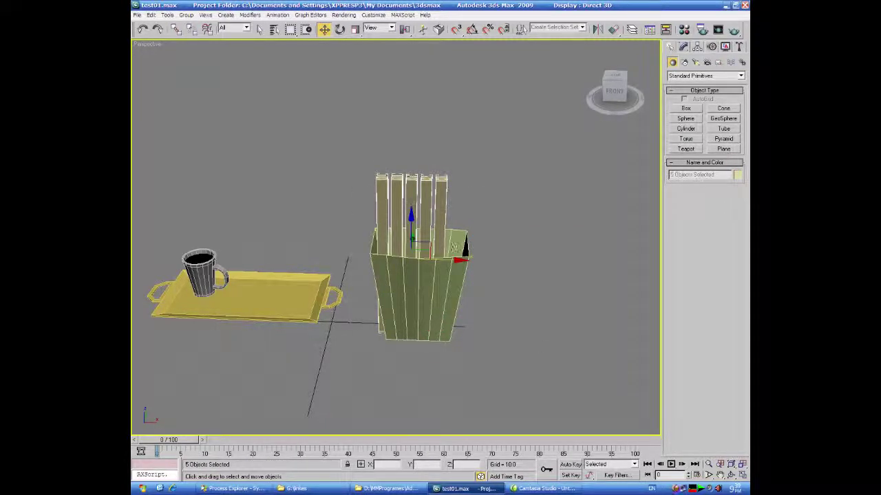
pyautogui.moveTo(459, 260); pyautogui.dragTo(472, 260)
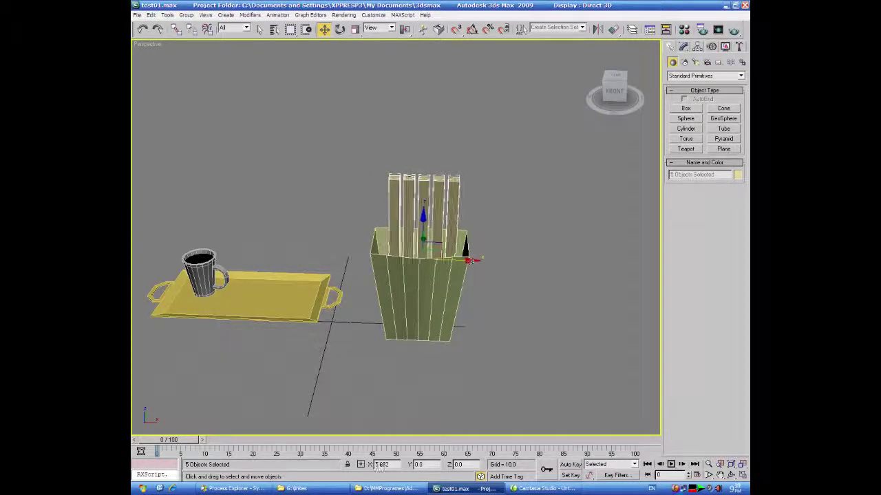
pyautogui.keyDown('alt'); pyautogui.moveTo(494, 325); pyautogui.dragTo(394, 346, button='middle'); pyautogui.keyUp('alt')
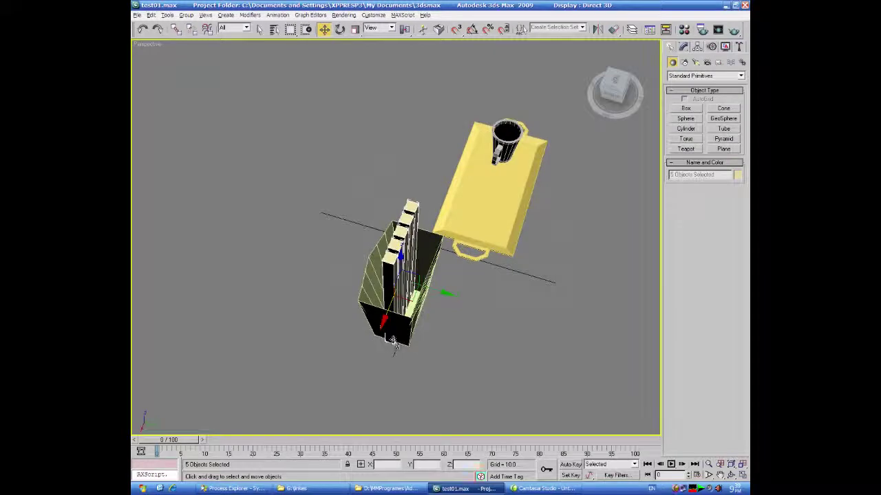
pyautogui.moveTo(433, 300); pyautogui.dragTo(433, 292)
# Clone the row of five sticks along Y to make a second row inside the container
pyautogui.keyDown('alt'); pyautogui.moveTo(434, 291); pyautogui.dragTo(273, 373, button='middle'); pyautogui.keyUp('alt')
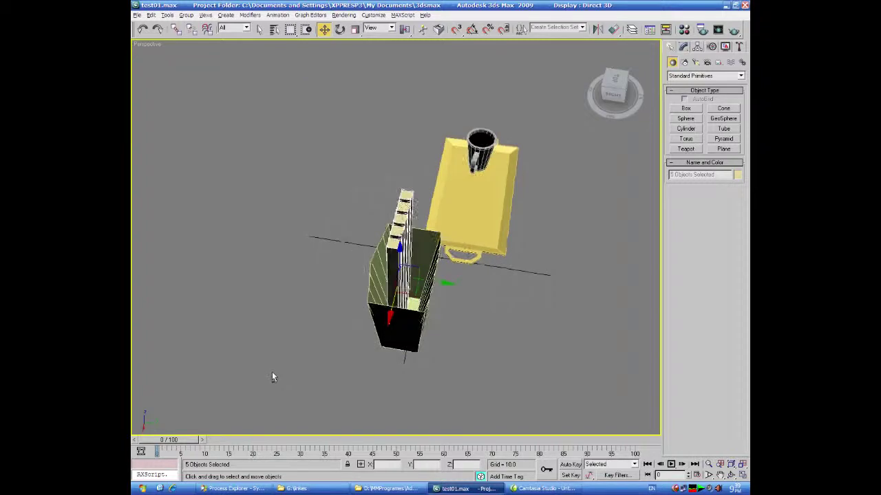
pyautogui.moveTo(436, 280); pyautogui.dragTo(452, 282)
pyautogui.click(445, 285)
pyautogui.keyDown('alt'); pyautogui.moveTo(450, 335); pyautogui.dragTo(549, 318, button='middle'); pyautogui.keyUp('alt')
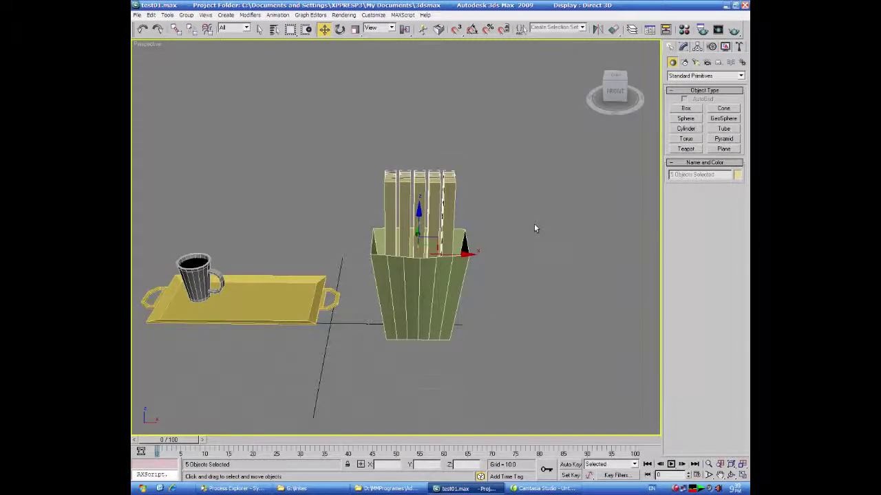
# Select the container with all ten sticks and scale the set down uniformly to suit the tray and mug
pyautogui.moveTo(516, 144); pyautogui.dragTo(358, 366)
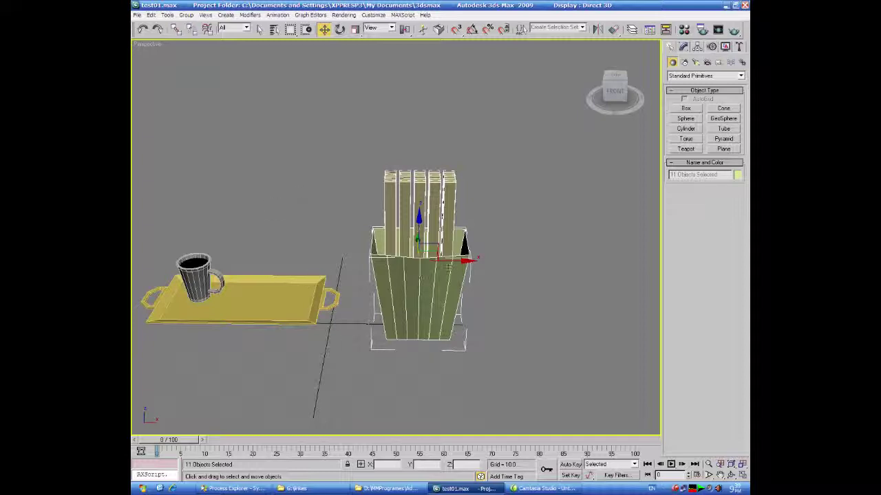
pyautogui.click(355, 30)
pyautogui.moveTo(425, 263); pyautogui.dragTo(385, 337)
pyautogui.moveTo(385, 338); pyautogui.dragTo(460, 330, button='middle')
pyautogui.click(436, 307)
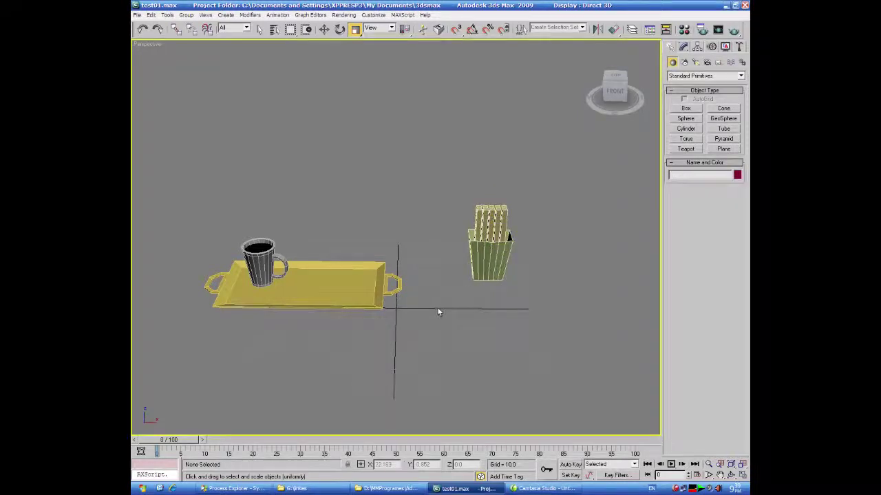
# Select the container with its sticks again, turn on angle snap, and move the set along X over the tray
pyautogui.keyDown('alt'); pyautogui.moveTo(474, 355); pyautogui.dragTo(488, 299, button='middle'); pyautogui.keyUp('alt')
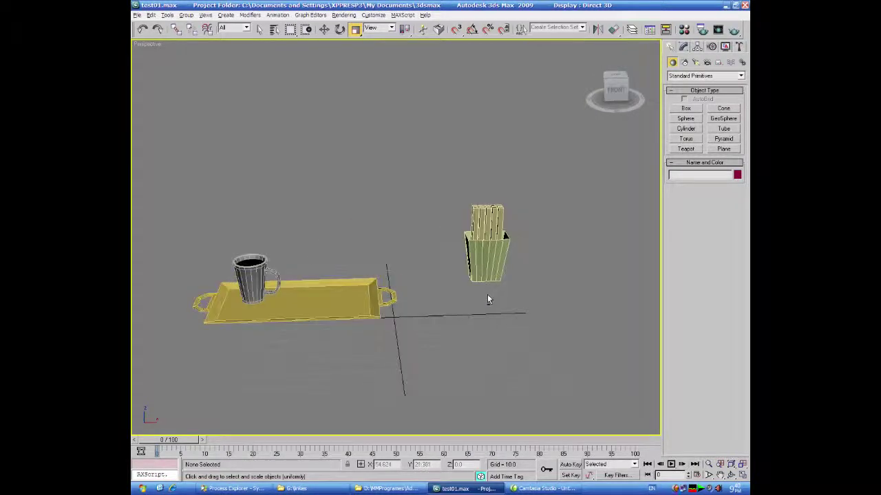
pyautogui.moveTo(442, 298); pyautogui.dragTo(493, 276)
pyautogui.click(340, 29)
pyautogui.moveTo(468, 257); pyautogui.dragTo(346, 257)
pyautogui.click(323, 29)
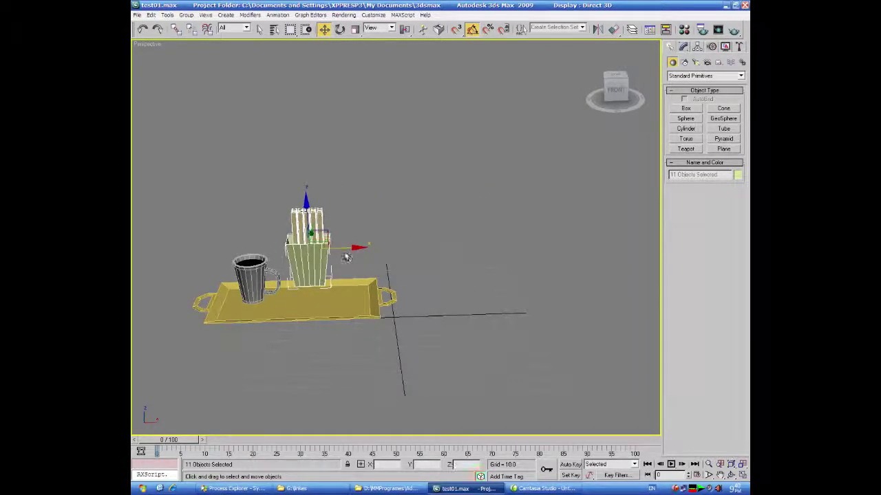
# Position the filled container beside the mug in the Top view and lower it to the tray's level in the Front view
pyautogui.keyDown('alt'); pyautogui.moveTo(404, 272); pyautogui.dragTo(331, 270, button='middle'); pyautogui.keyUp('alt')
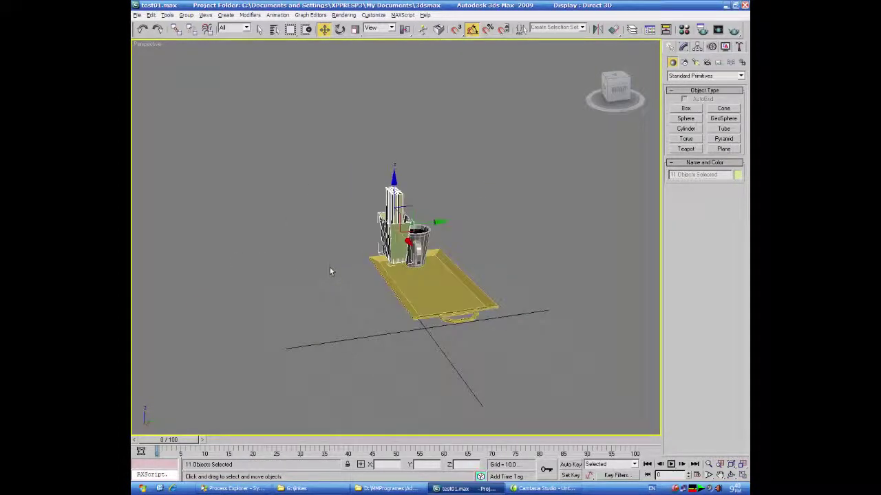
pyautogui.click(741, 475)
pyautogui.middleClick(348, 203)
pyautogui.moveTo(348, 203)
pyautogui.mouseDown(button='middle')
pyautogui.moveTo(295, 196)
pyautogui.moveTo(330, 189)
pyautogui.moveTo(359, 198)
pyautogui.mouseUp(button='middle')
pyautogui.moveTo(249, 135); pyautogui.dragTo(228, 116)
pyautogui.rightClick(568, 149)
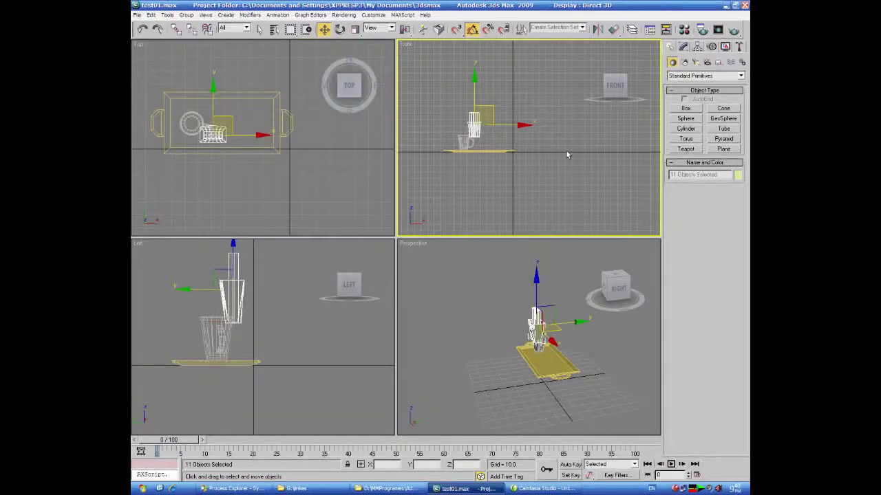
pyautogui.moveTo(472, 73); pyautogui.dragTo(473, 96)
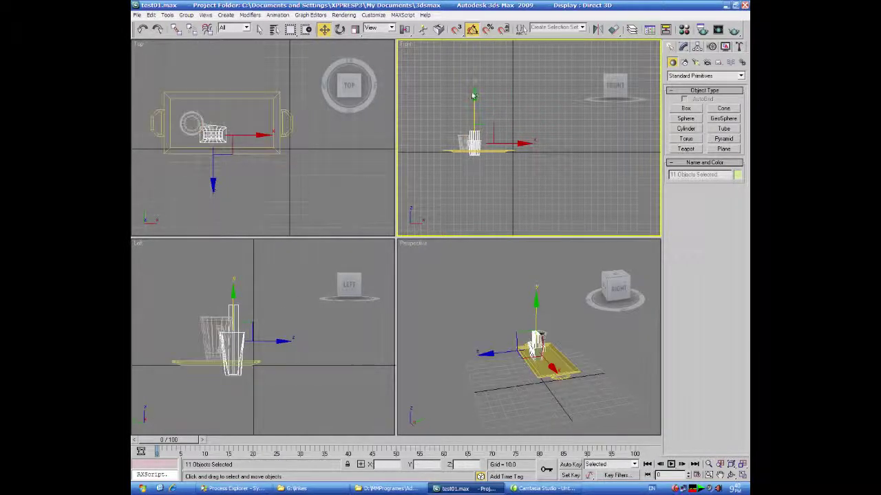
# Tip the filled container about X so its opening points away from the mug, and lower it toward the tray
pyautogui.click(340, 30)
pyautogui.rightClick(321, 155)
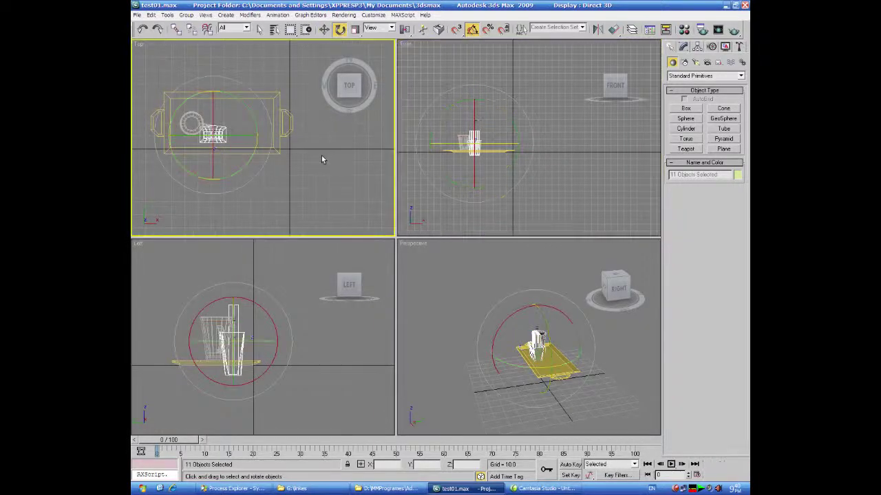
pyautogui.moveTo(213, 105); pyautogui.dragTo(226, 124)
pyautogui.click(324, 30)
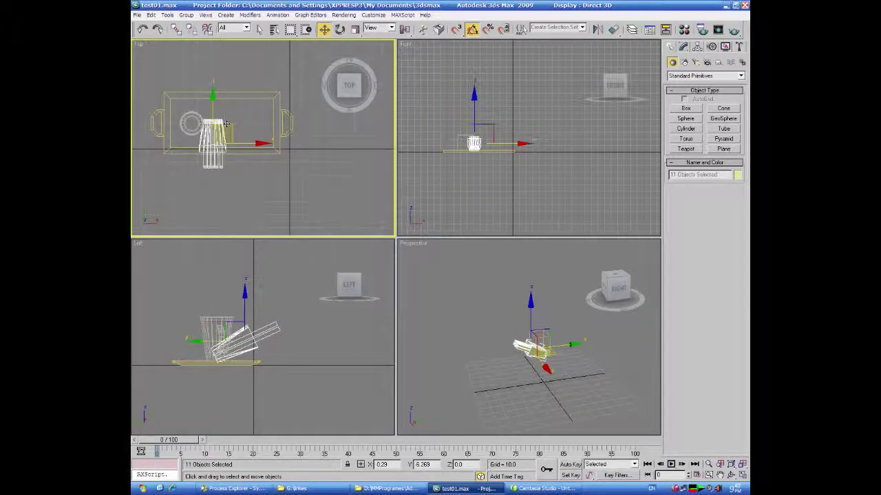
pyautogui.rightClick(472, 158)
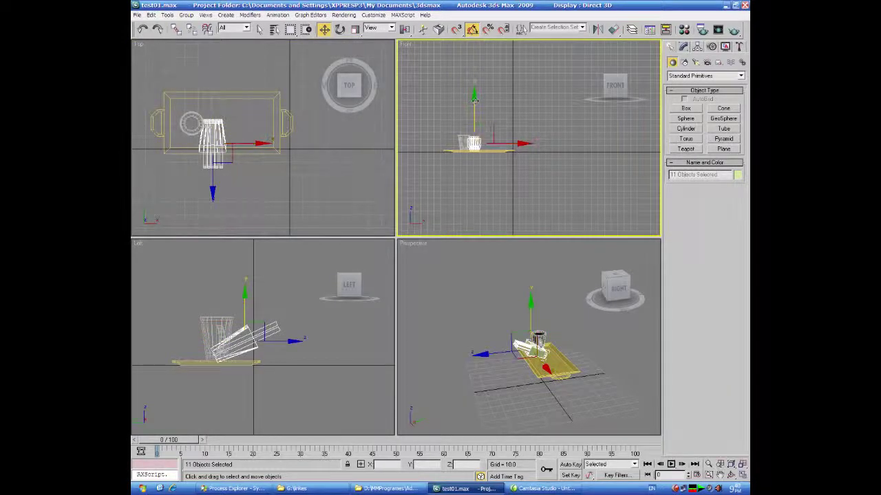
pyautogui.moveTo(474, 100); pyautogui.dragTo(474, 105)
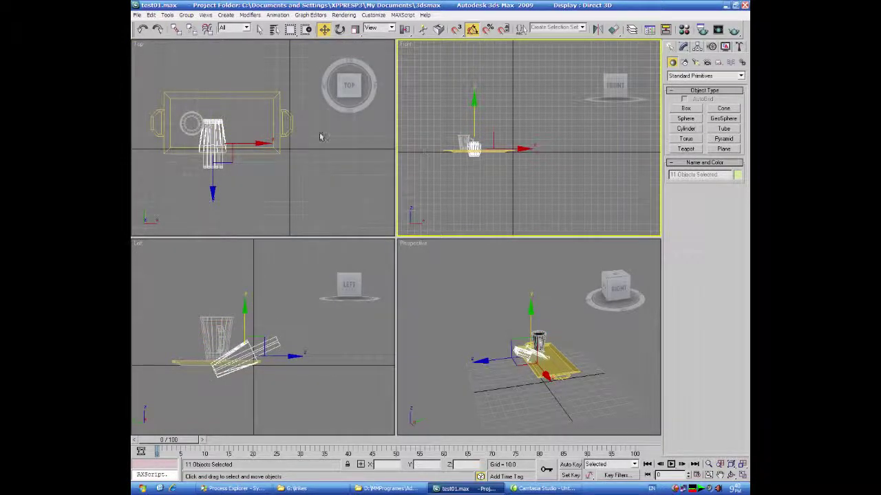
# Rotate the tipped container further about X in the Top view so that it lies flatter
pyautogui.click(339, 29)
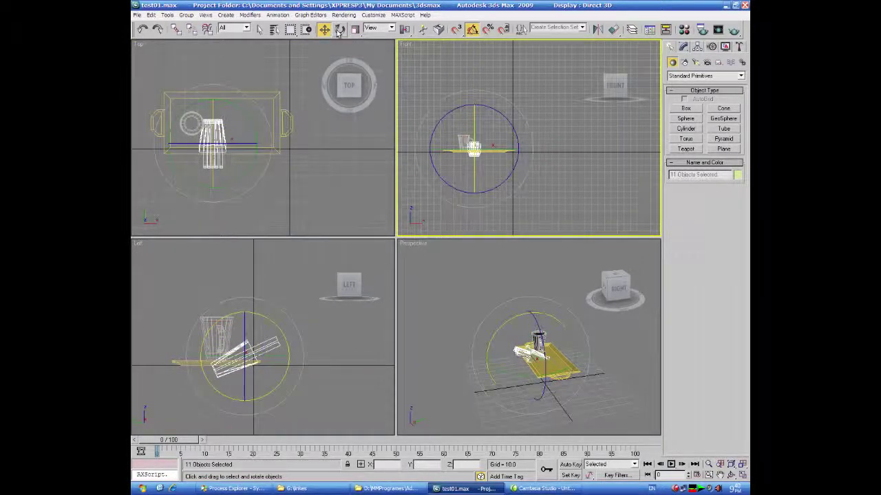
pyautogui.rightClick(276, 205)
pyautogui.moveTo(213, 120); pyautogui.dragTo(242, 106)
pyautogui.press('w')
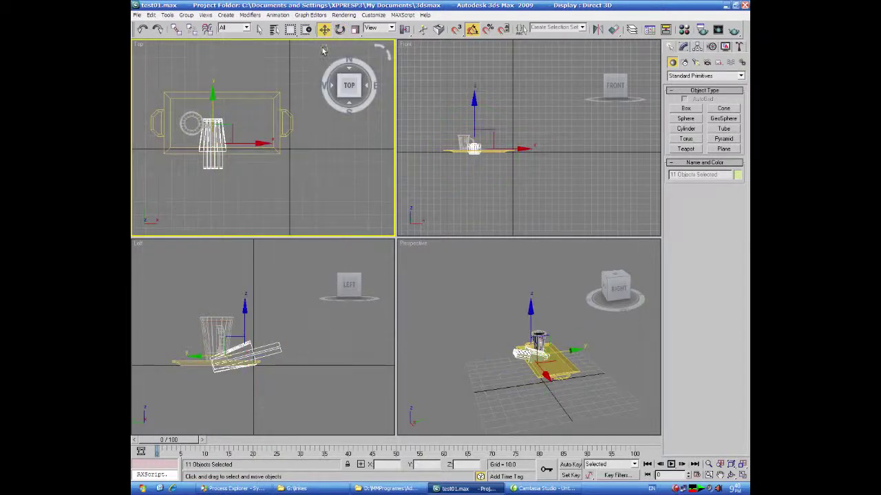
# In the Left view, shift the tipped container outward over the tray's edge, rotate it by -5°, and lower it about 1 unit
pyautogui.rightClick(250, 314)
pyautogui.moveTo(245, 311)
pyautogui.mouseDown()
pyautogui.moveTo(268, 332)
pyautogui.moveTo(284, 316)
pyautogui.mouseUp()
pyautogui.click(340, 30)
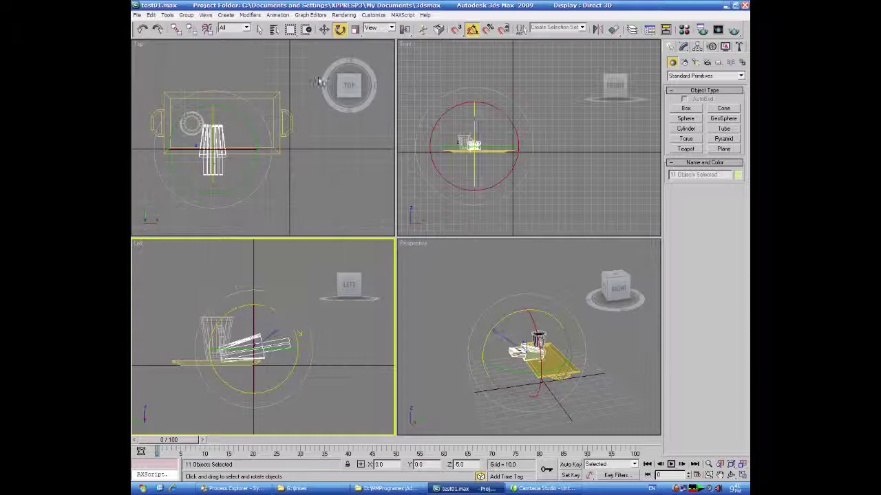
pyautogui.press('w')
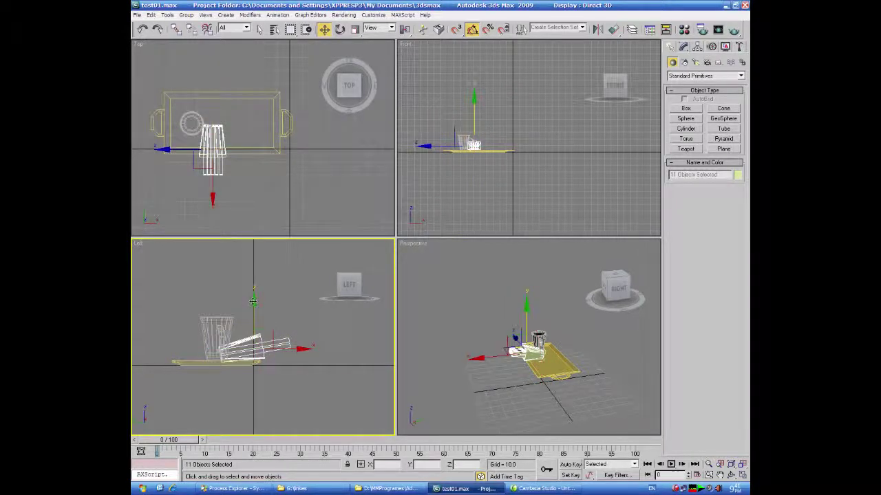
pyautogui.moveTo(253, 302); pyautogui.dragTo(253, 303)
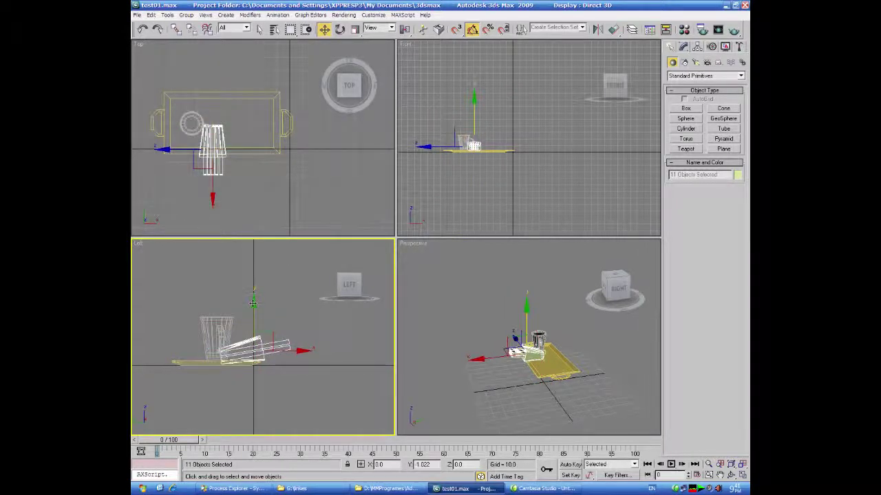
# In the maximized Perspective view, rotate the middle upper-row stick about X by about 5° so its free end rises
pyautogui.rightClick(506, 402)
pyautogui.hotkey('alt', 'w')
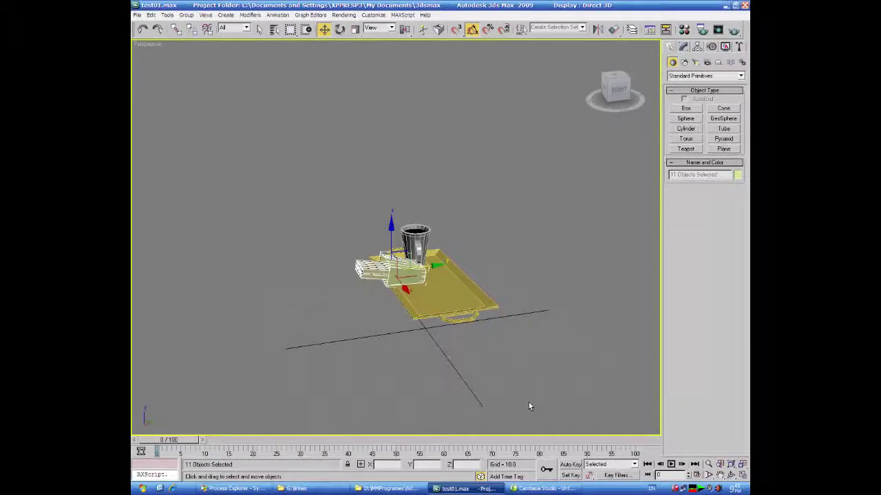
pyautogui.keyDown('alt'); pyautogui.moveTo(442, 364); pyautogui.dragTo(612, 275, button='middle'); pyautogui.keyUp('alt')
pyautogui.keyDown('alt'); pyautogui.moveTo(747, 484); pyautogui.dragTo(515, 397, button='middle'); pyautogui.keyUp('alt')
pyautogui.click(431, 258)
pyautogui.click(301, 335)
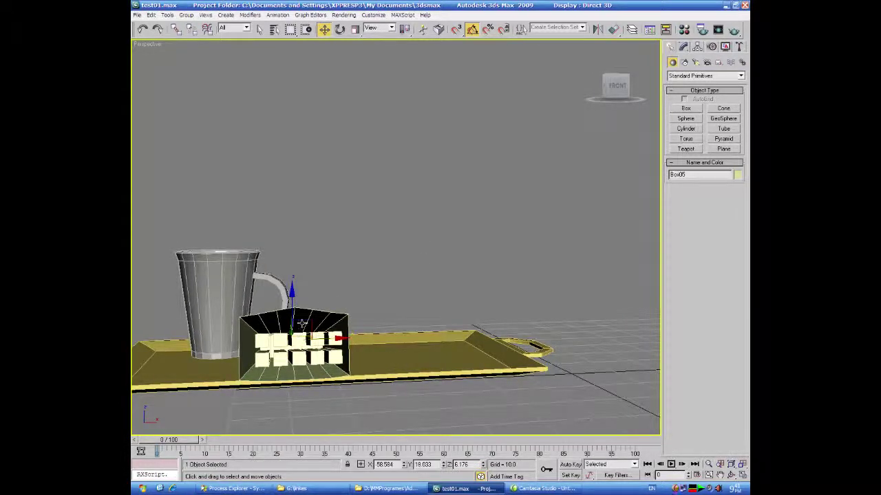
pyautogui.click(340, 29)
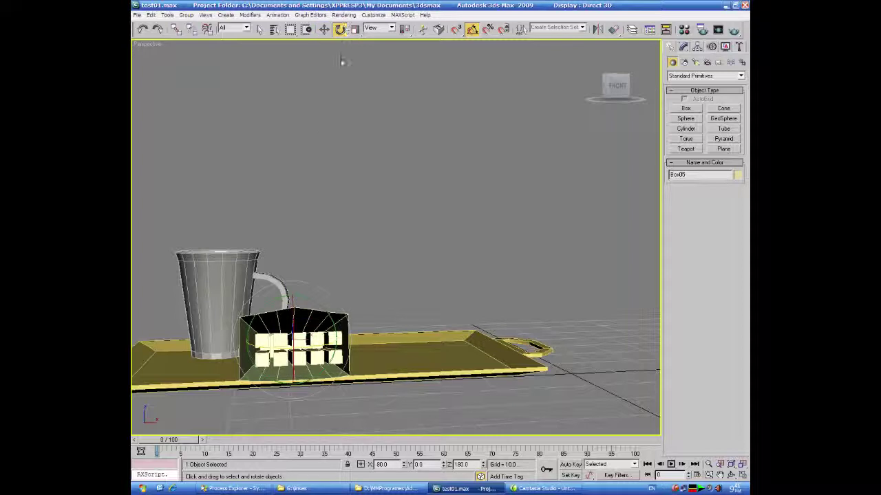
pyautogui.moveTo(293, 316); pyautogui.dragTo(313, 341)
# Turn off angle snap and tilt the neighbouring upper-row stick upward about X by about 2°
pyautogui.click(319, 341)
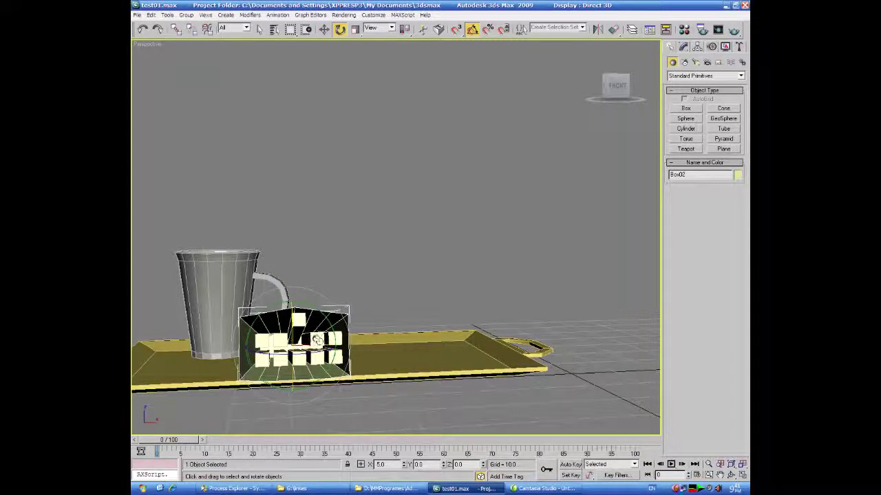
pyautogui.click(318, 341)
pyautogui.click(315, 336)
pyautogui.moveTo(306, 321); pyautogui.dragTo(306, 322)
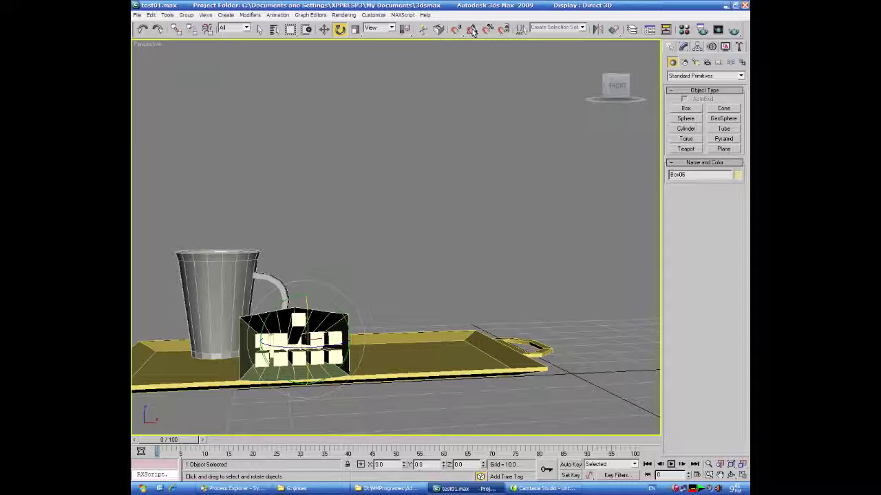
pyautogui.moveTo(302, 320); pyautogui.dragTo(278, 340)
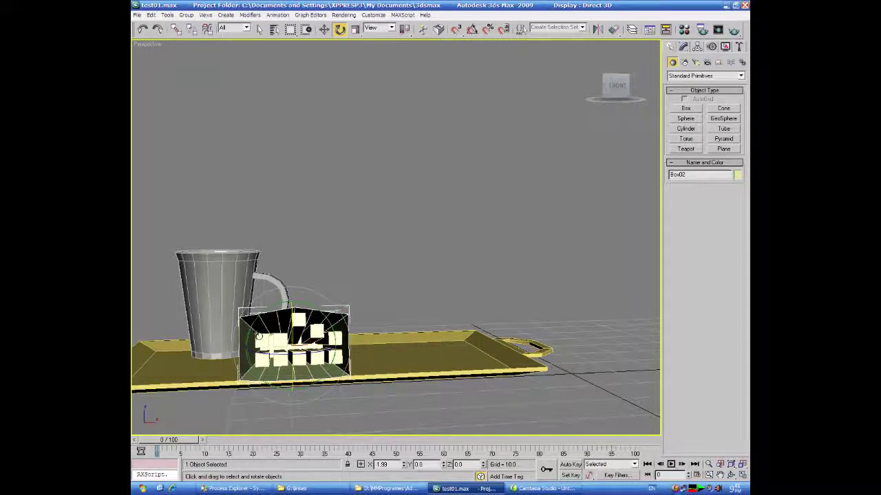
pyautogui.moveTo(296, 321); pyautogui.dragTo(293, 321)
pyautogui.click(317, 244)
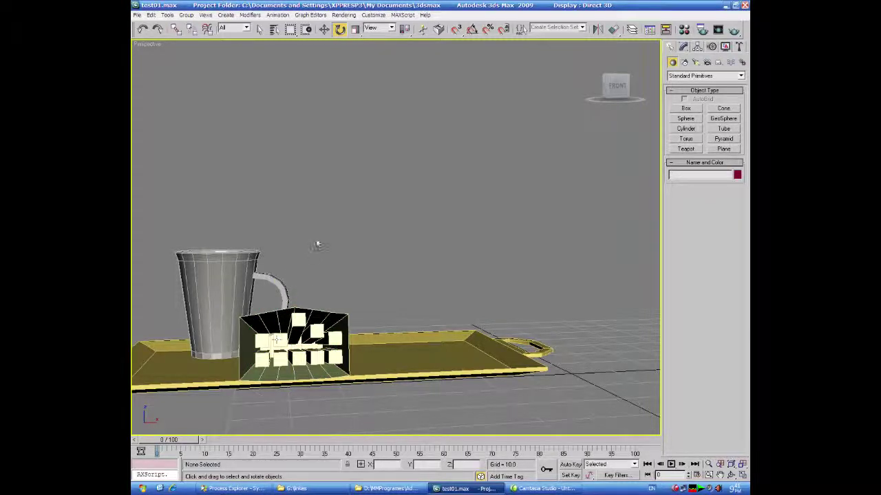
# Tilt the second upper-row stick and the middle lower-row stick downward about X, the lower one by about 2.5°
pyautogui.click(277, 336)
pyautogui.moveTo(279, 330); pyautogui.dragTo(294, 344)
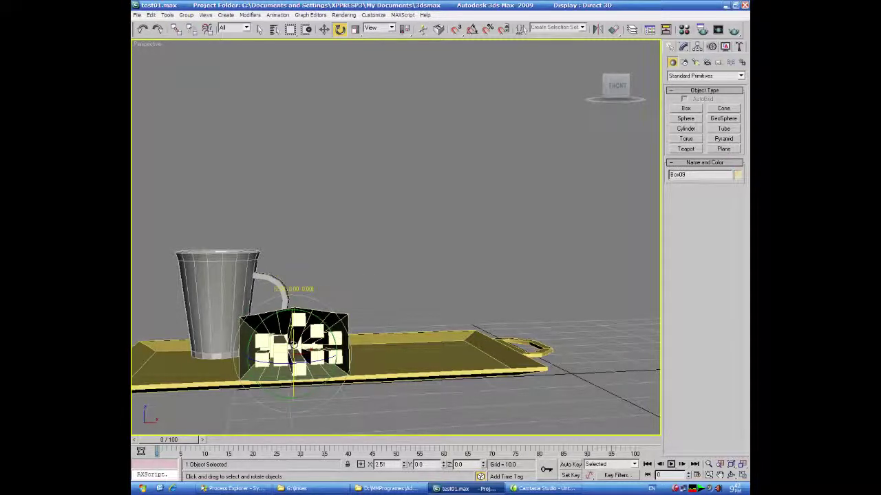
pyautogui.click(390, 290)
# Swing the second lower-row stick about Z by about 5.7° toward the sticks on the side away from the mug
pyautogui.click(316, 355)
pyautogui.moveTo(306, 345); pyautogui.dragTo(302, 349)
pyautogui.click(282, 359)
pyautogui.moveTo(299, 354); pyautogui.dragTo(307, 350)
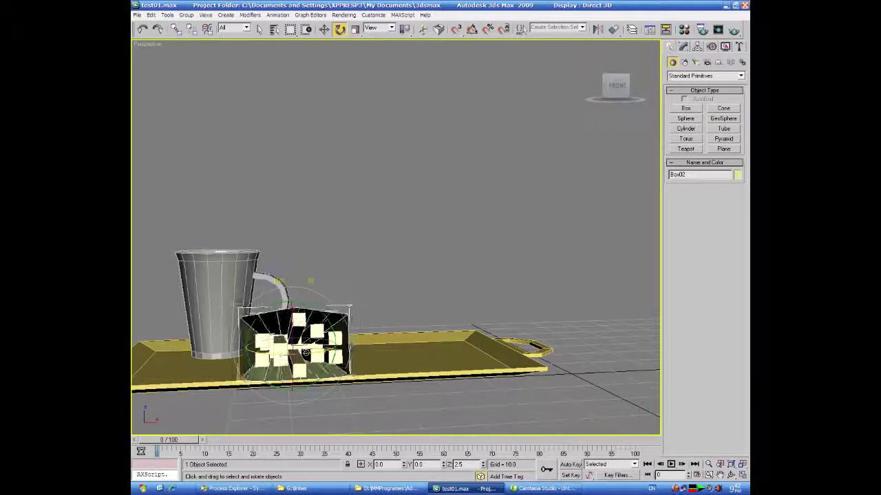
pyautogui.click(397, 270)
pyautogui.click(288, 360)
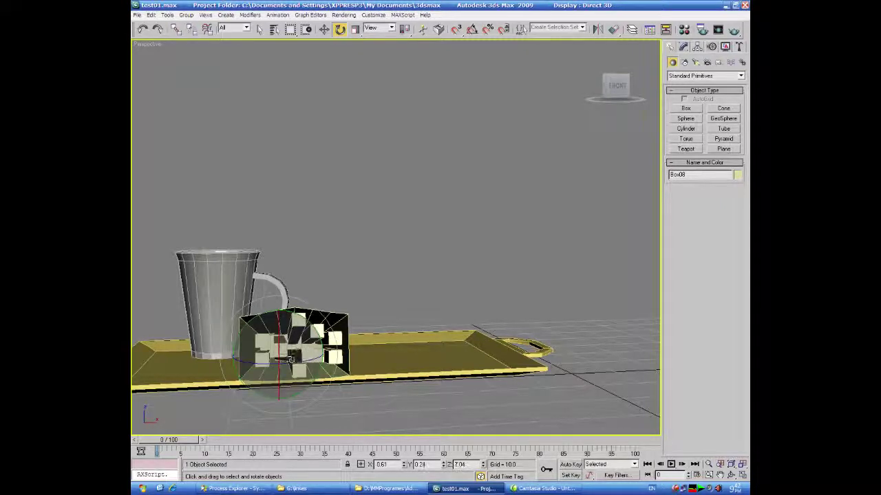
pyautogui.moveTo(289, 359); pyautogui.dragTo(283, 349)
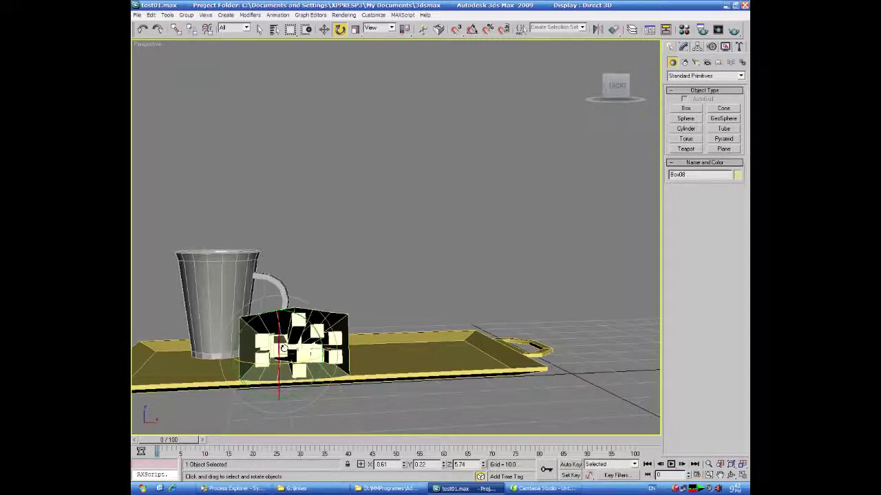
pyautogui.click(387, 291)
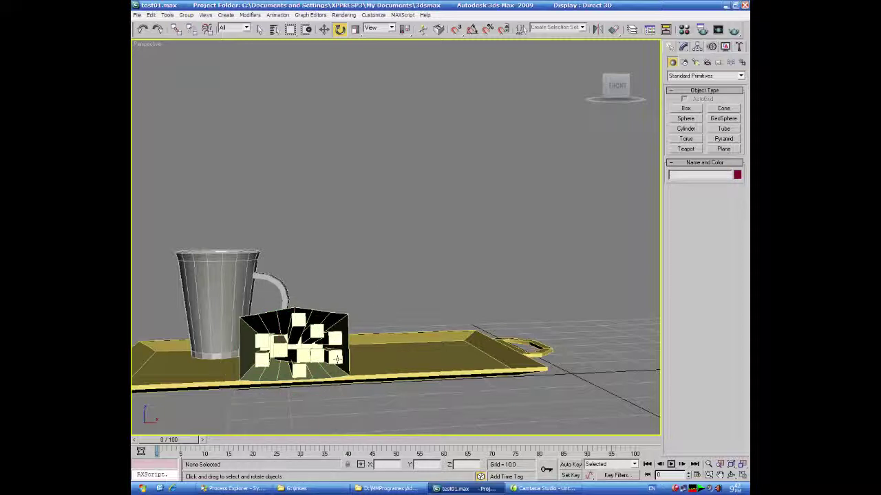
# Swing the upper-row stick nearest the mug slightly inward and undo the last unwanted rotation
pyautogui.click(263, 344)
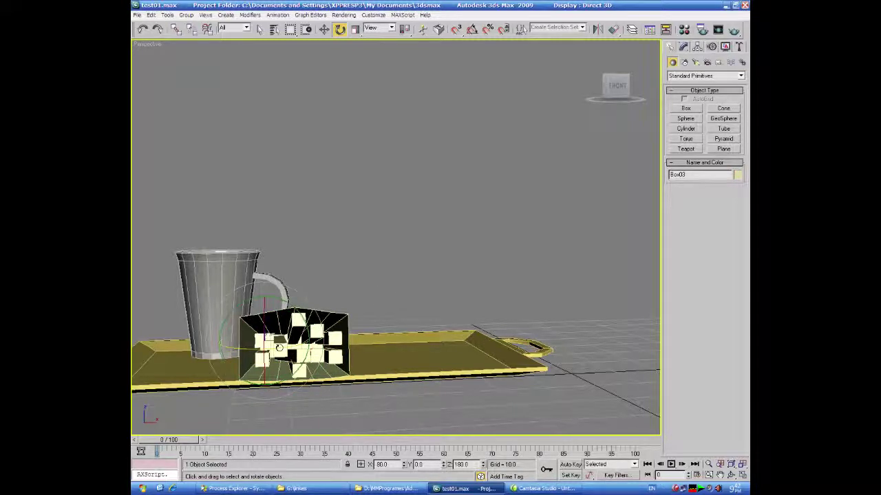
pyautogui.moveTo(280, 351); pyautogui.dragTo(290, 370)
pyautogui.click(141, 30)
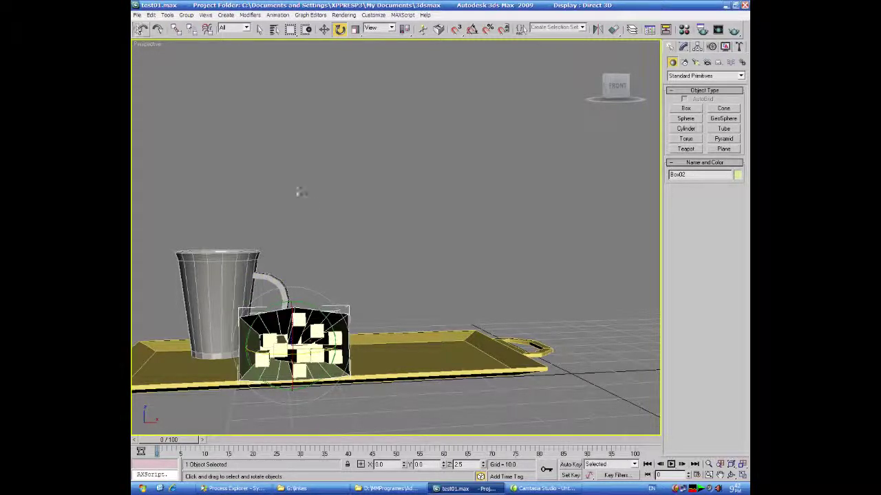
pyautogui.click(353, 224)
# Tilt the two upper-row sticks nearest the mug upward about X, the second by about 3.5°, and adjust another stick's angle
pyautogui.moveTo(355, 246)
pyautogui.keyDown('alt'); pyautogui.mouseDown(button='middle')
pyautogui.moveTo(363, 226)
pyautogui.moveTo(397, 228)
pyautogui.moveTo(403, 243)
pyautogui.moveTo(388, 255)
pyautogui.moveTo(339, 261)
pyautogui.moveTo(295, 252)
pyautogui.moveTo(288, 269)
pyautogui.moveTo(349, 256)
pyautogui.mouseUp(button='middle'); pyautogui.keyUp('alt')
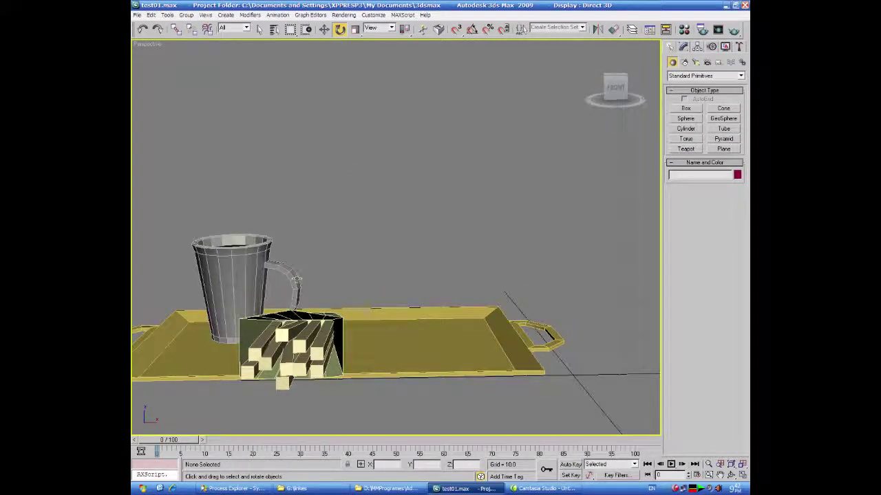
pyautogui.click(257, 353)
pyautogui.moveTo(268, 331); pyautogui.dragTo(273, 329)
pyautogui.click(274, 352)
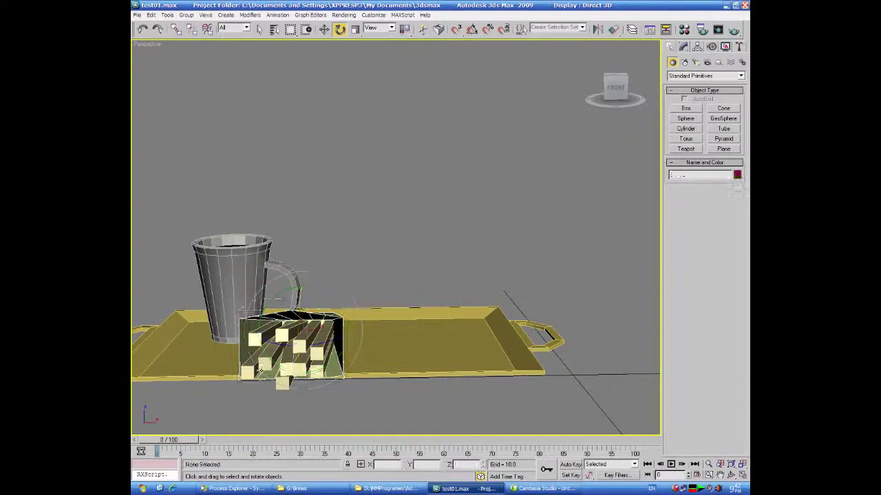
pyautogui.click(267, 360)
pyautogui.moveTo(285, 333); pyautogui.dragTo(284, 338)
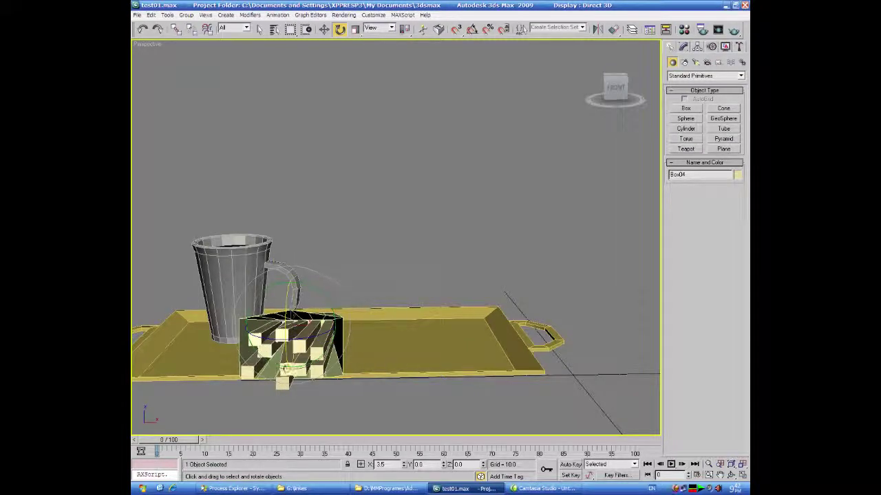
pyautogui.click(258, 396)
pyautogui.click(313, 348)
pyautogui.moveTo(320, 351); pyautogui.dragTo(352, 283)
pyautogui.click(343, 303)
# Select all ten sticks and shift them slightly along Y relative to the container
pyautogui.keyDown('alt'); pyautogui.moveTo(343, 303); pyautogui.dragTo(323, 283, button='middle'); pyautogui.keyUp('alt')
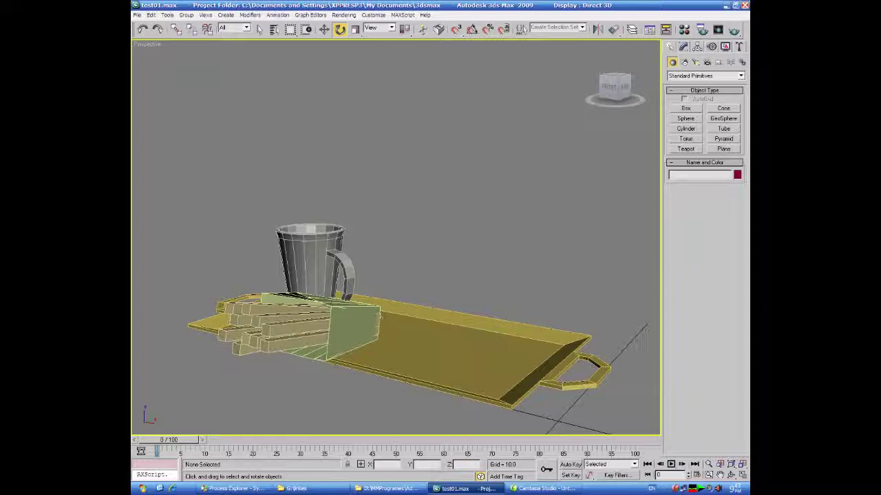
pyautogui.click(281, 330)
pyautogui.click(324, 29)
pyautogui.moveTo(358, 339); pyautogui.dragTo(357, 338)
pyautogui.keyDown('alt'); pyautogui.moveTo(269, 397); pyautogui.dragTo(300, 357, button='middle'); pyautogui.keyUp('alt')
pyautogui.moveTo(509, 242); pyautogui.dragTo(513, 323)
pyautogui.moveTo(377, 332); pyautogui.dragTo(379, 332)
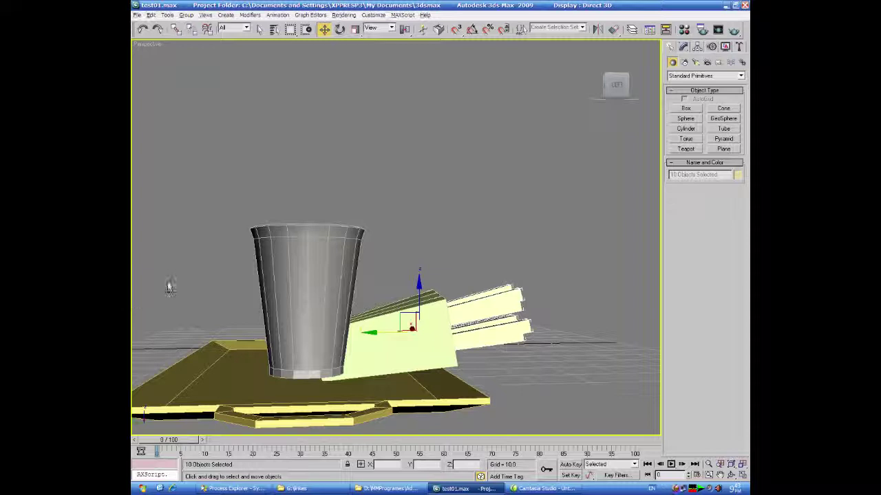
# Clear the selection and save the scene
pyautogui.keyDown('alt'); pyautogui.moveTo(227, 290); pyautogui.dragTo(145, 291, button='middle'); pyautogui.keyUp('alt')
pyautogui.click(276, 292)
pyautogui.click(137, 15)
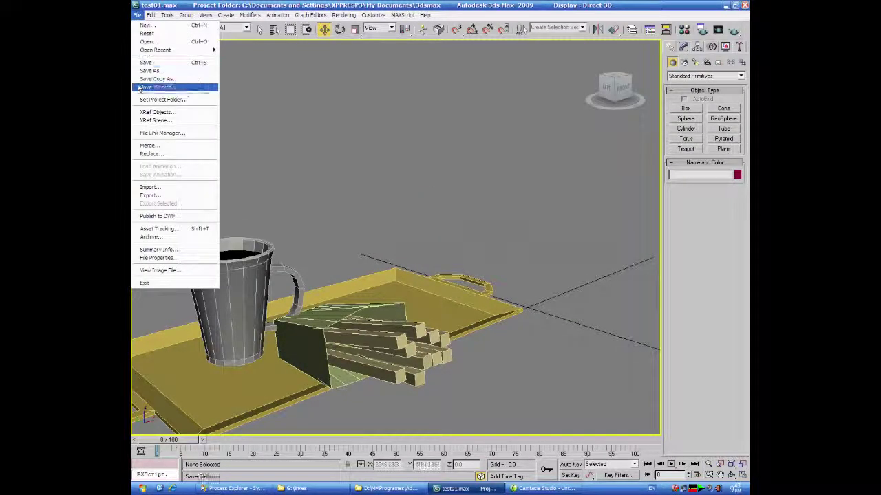
pyautogui.click(142, 65)
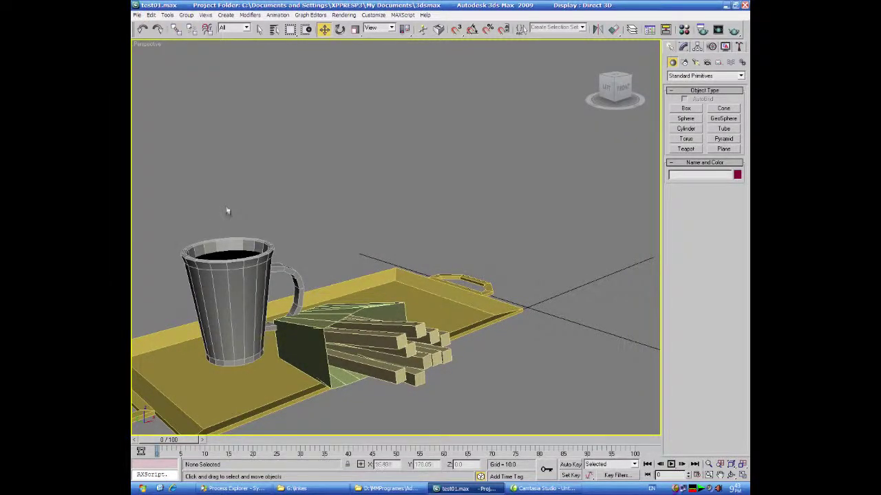
# Move the mug together with its drink surface along X toward the nearer tray handle and along Y toward the tray's rear edge
pyautogui.keyDown('alt'); pyautogui.moveTo(226, 210); pyautogui.dragTo(329, 173, button='middle'); pyautogui.keyUp('alt')
pyautogui.keyDown('alt'); pyautogui.moveTo(364, 209); pyautogui.dragTo(328, 207, button='middle'); pyautogui.keyUp('alt')
pyautogui.moveTo(316, 153); pyautogui.dragTo(280, 221)
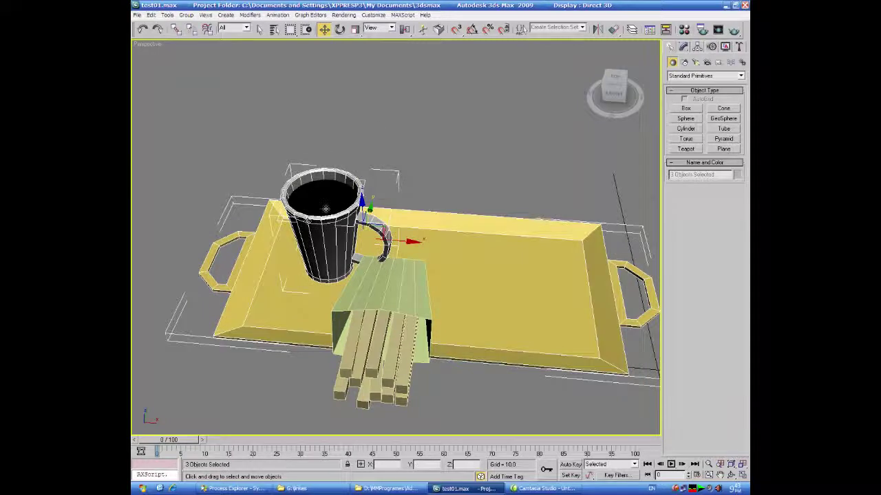
pyautogui.click(377, 123)
pyautogui.keyDown('alt'); pyautogui.moveTo(413, 191); pyautogui.dragTo(418, 145, button='middle'); pyautogui.keyUp('alt')
pyautogui.moveTo(379, 176); pyautogui.dragTo(270, 251)
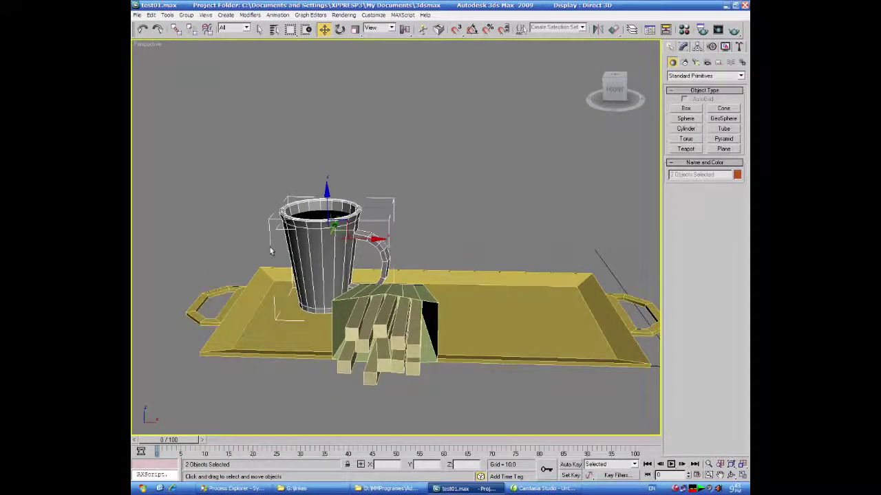
pyautogui.moveTo(375, 238); pyautogui.dragTo(350, 242)
pyautogui.keyDown('alt'); pyautogui.moveTo(349, 242); pyautogui.dragTo(341, 261, button='middle'); pyautogui.keyUp('alt')
pyautogui.moveTo(487, 153); pyautogui.dragTo(509, 152)
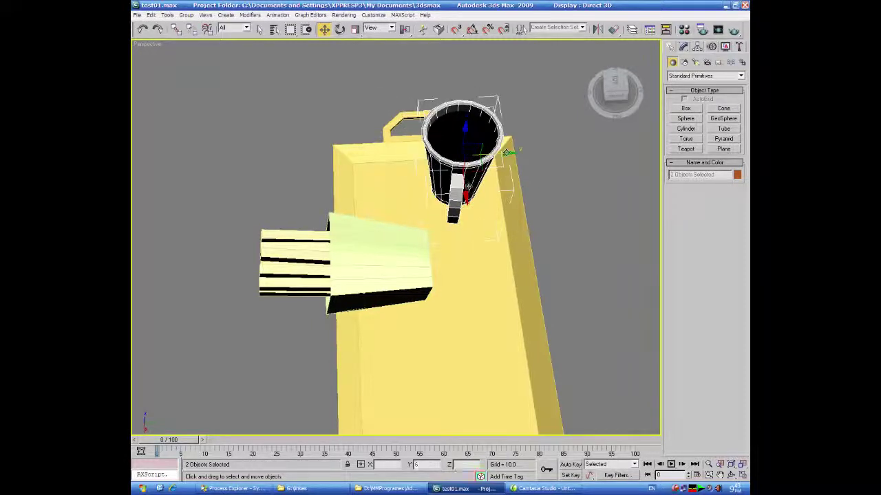
pyautogui.keyDown('alt'); pyautogui.moveTo(232, 183); pyautogui.dragTo(261, 303, button='middle'); pyautogui.keyUp('alt')
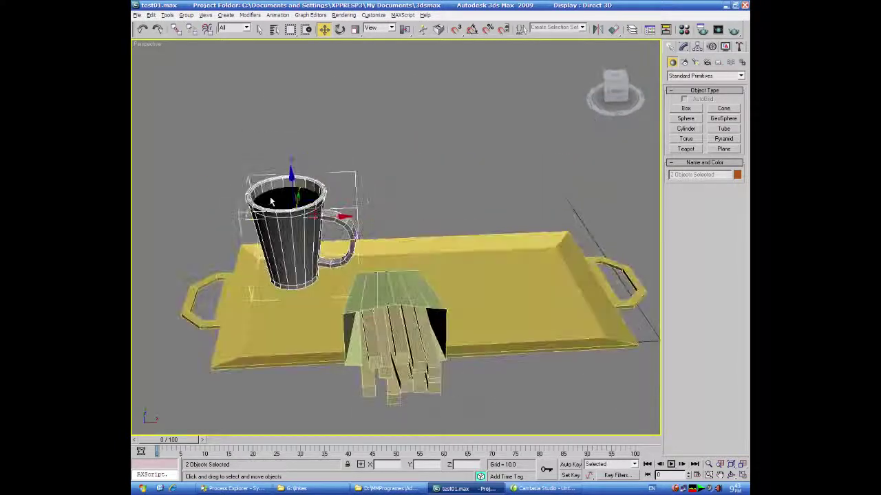
# Draw a flat cylinder about 0.48 high beside the tray in the Top view and set its radius to about 15.8
pyautogui.scroll(-5, 411, 206)
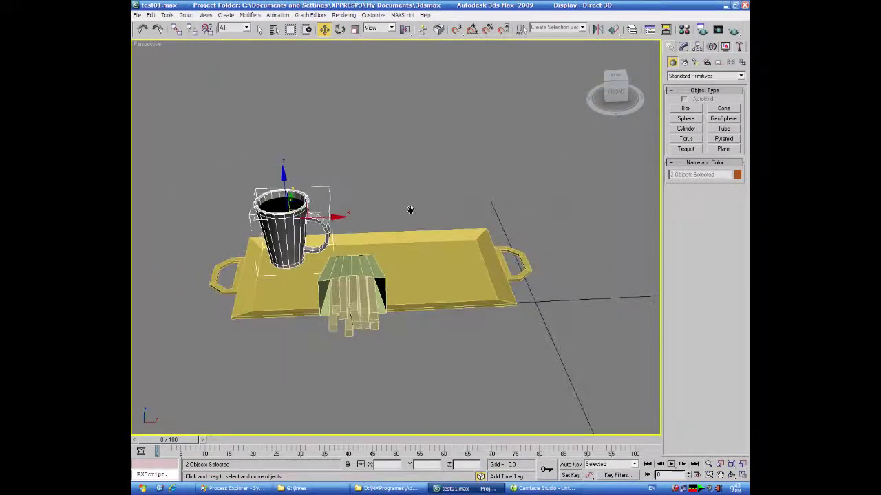
pyautogui.moveTo(444, 344); pyautogui.dragTo(409, 349, button='middle')
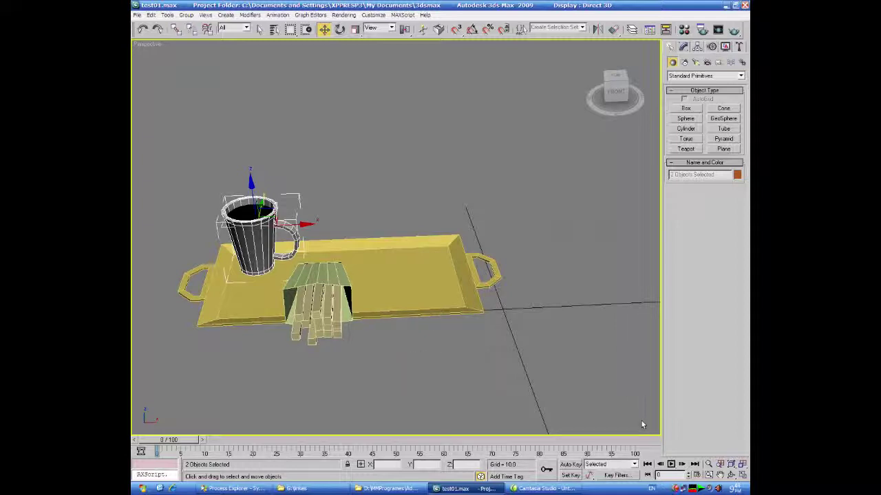
pyautogui.click(686, 128)
pyautogui.click(742, 474)
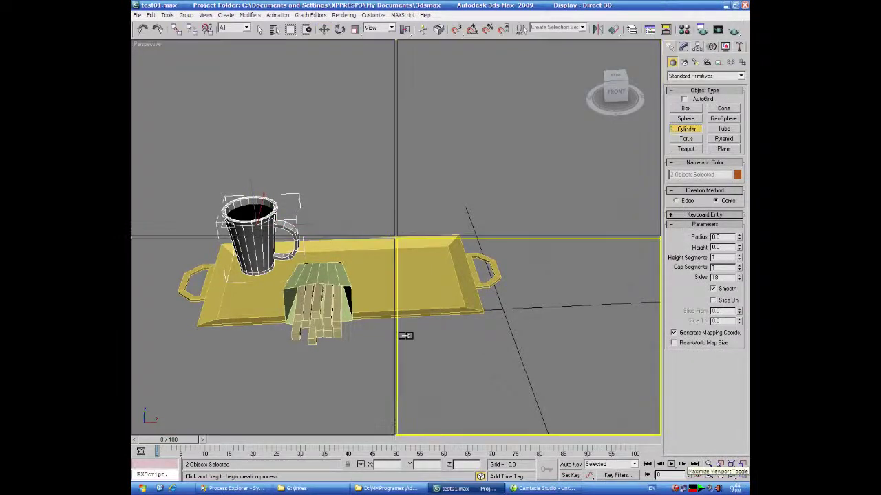
pyautogui.click(291, 196)
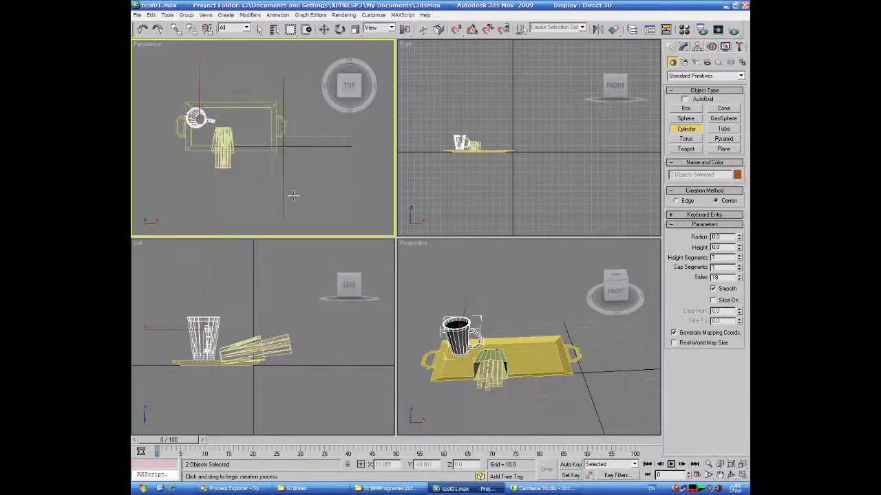
pyautogui.moveTo(315, 135); pyautogui.dragTo(324, 141)
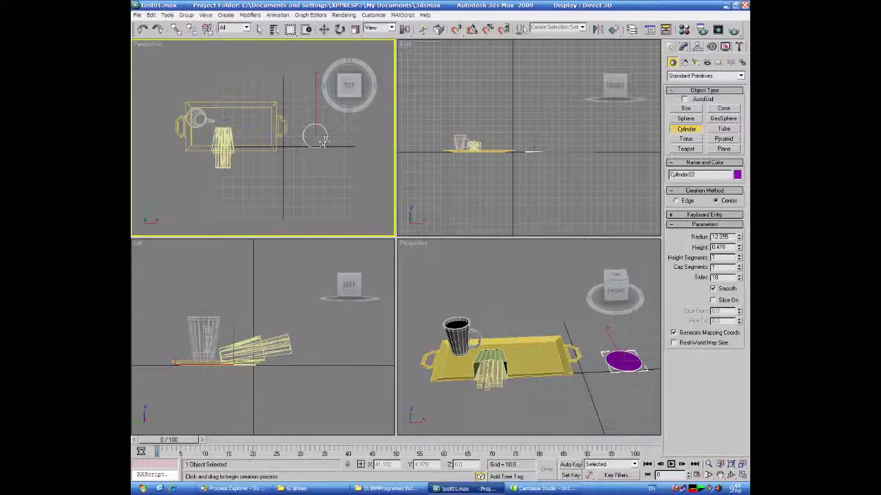
pyautogui.click(323, 141)
pyautogui.moveTo(738, 238); pyautogui.dragTo(739, 225)
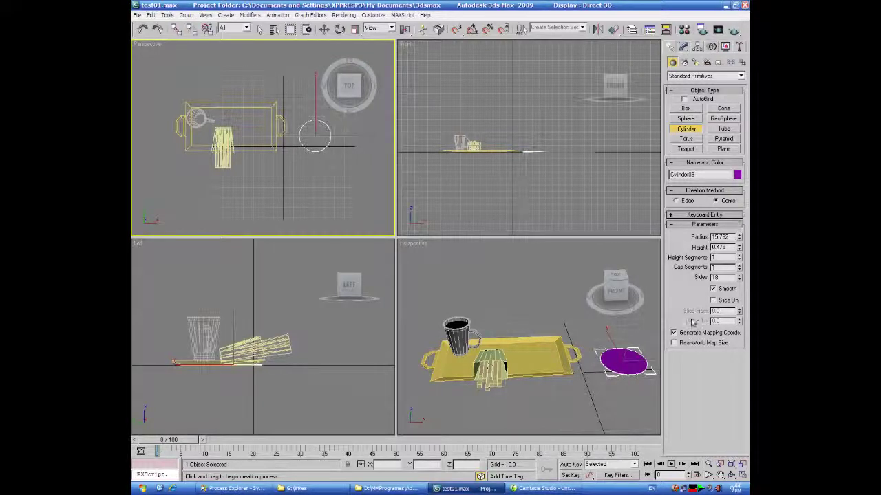
# Add an Edit Poly modifier to the flat cylinder beside the tray
pyautogui.rightClick(620, 427)
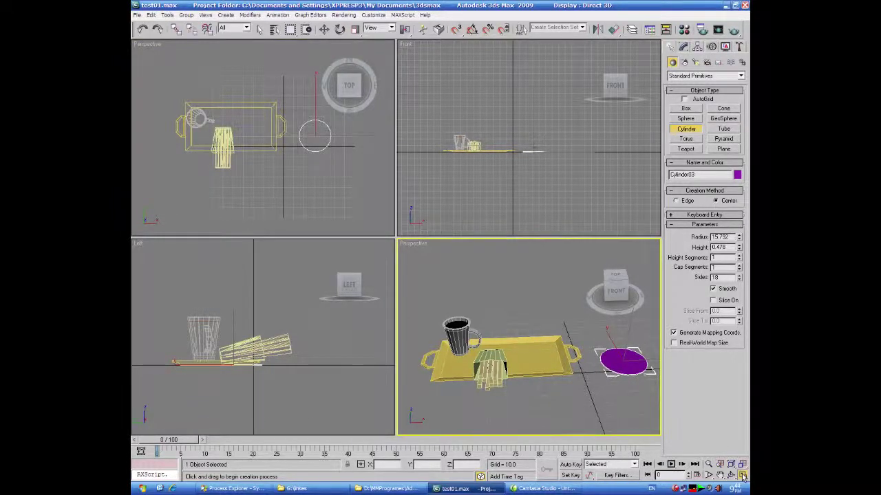
pyautogui.hotkey('alt', 'w')
pyautogui.moveTo(605, 414); pyautogui.dragTo(529, 383, button='middle')
pyautogui.click(527, 381)
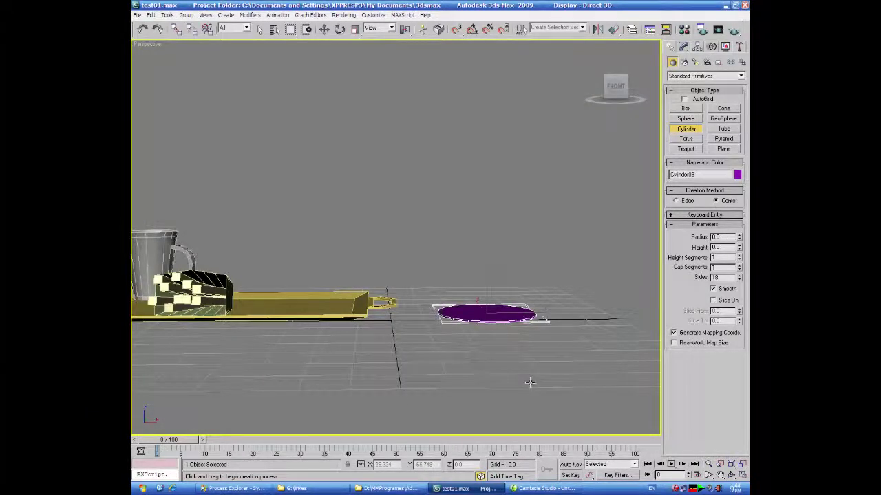
pyautogui.scroll(5, 503, 374)
pyautogui.moveTo(501, 357); pyautogui.dragTo(439, 274, button='middle')
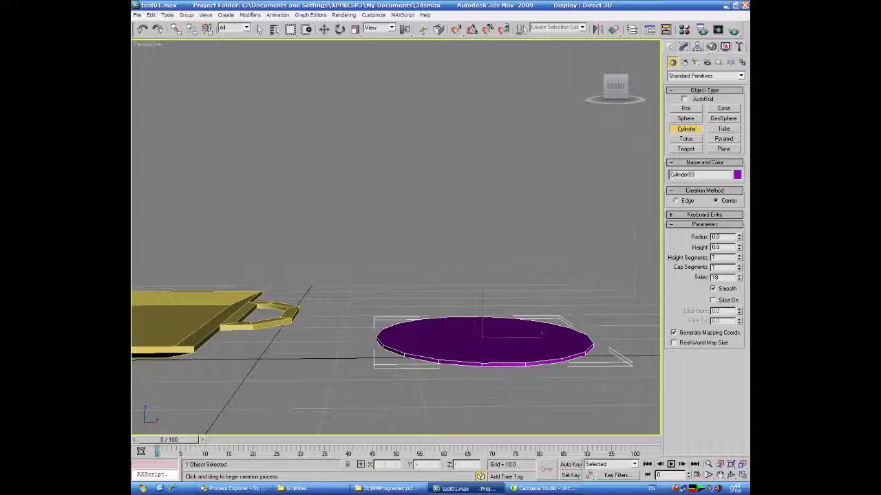
pyautogui.click(683, 46)
pyautogui.click(742, 73)
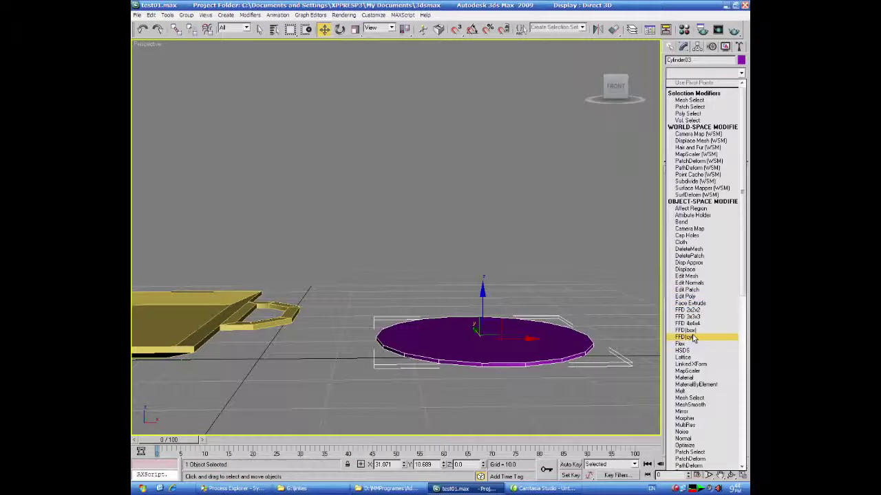
pyautogui.click(689, 298)
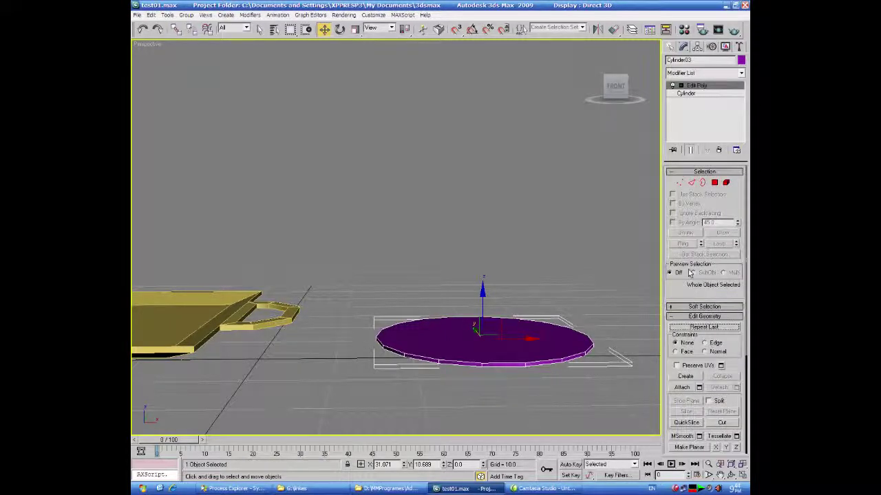
# Select all the side polygons around the flat cylinder's edge, working at polygon level in the Front view
pyautogui.click(715, 182)
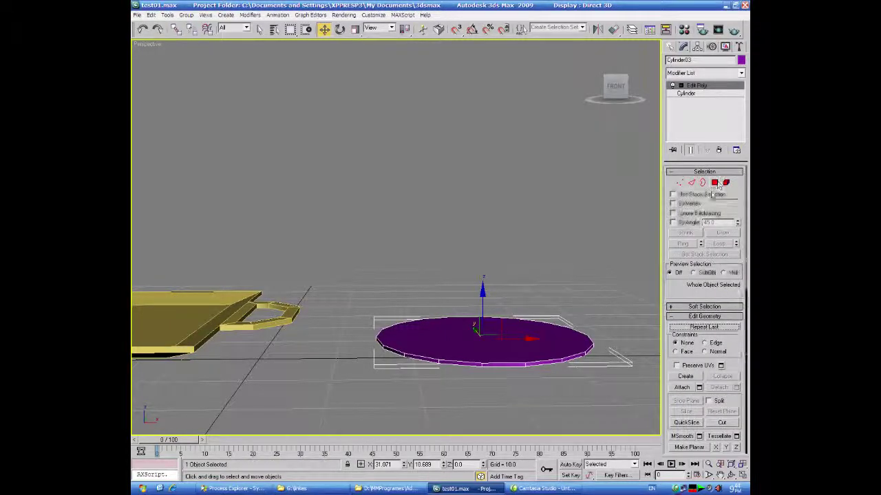
pyautogui.click(742, 475)
pyautogui.rightClick(530, 189)
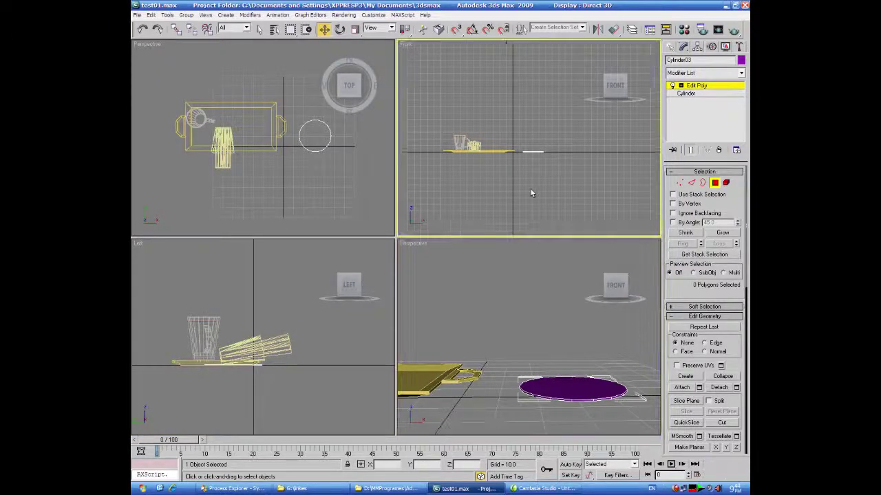
pyautogui.scroll(3, 531, 190)
pyautogui.scroll(5, 536, 172)
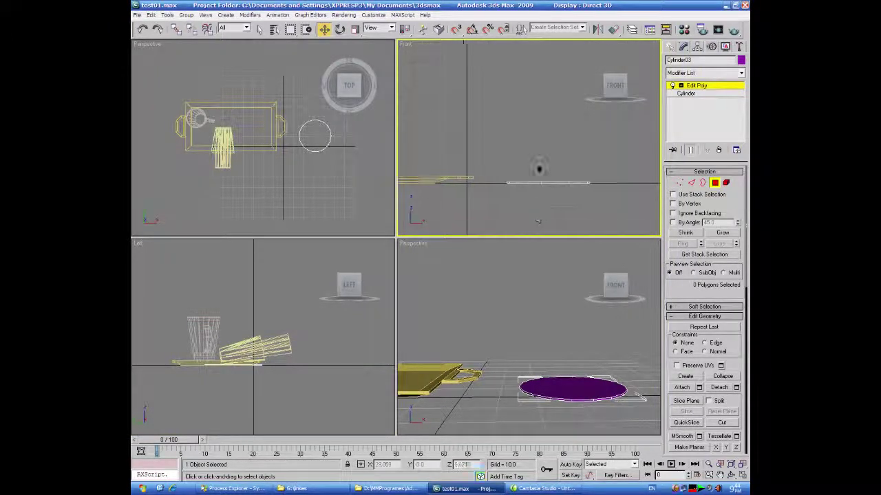
pyautogui.scroll(-2, 542, 165)
pyautogui.moveTo(544, 167); pyautogui.dragTo(500, 140, button='middle')
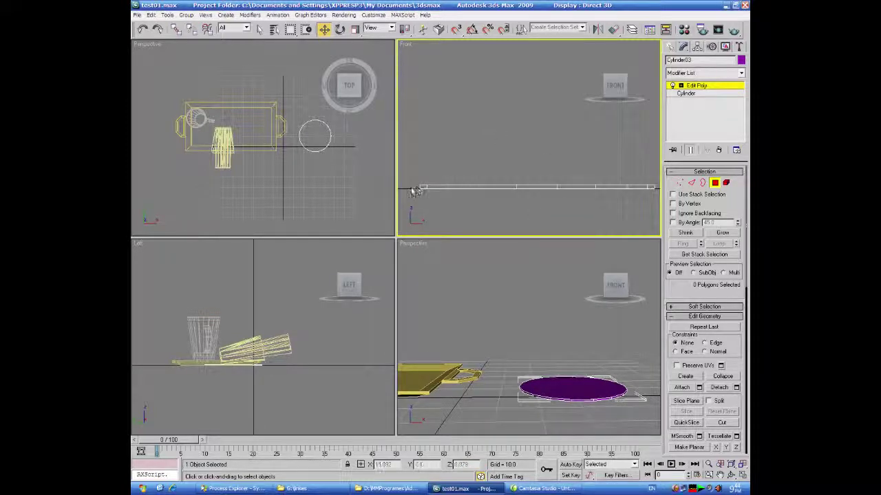
pyautogui.moveTo(417, 188); pyautogui.dragTo(658, 188)
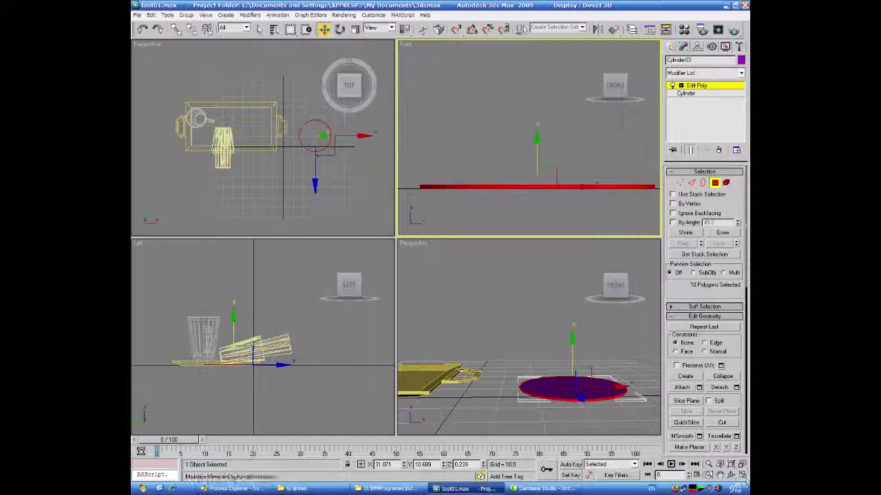
# Set up an extrusion of the selected side polygons with a height of 2.52 and the Local Normal type
pyautogui.rightClick(635, 431)
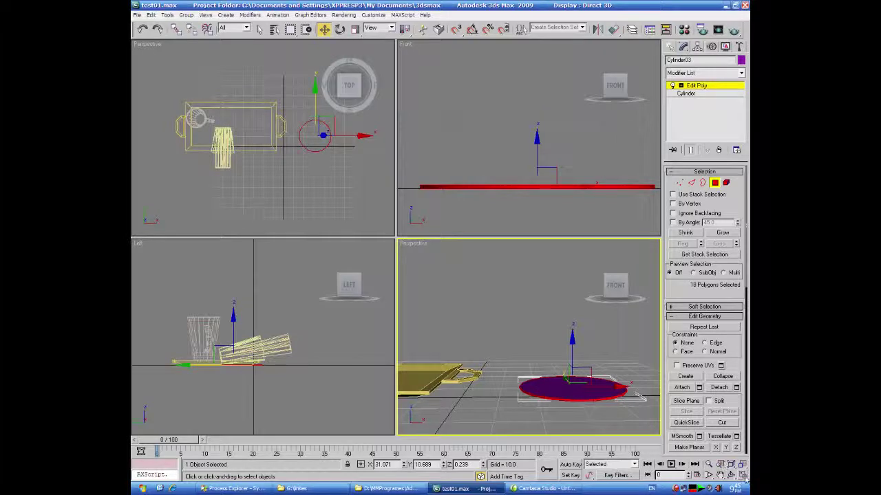
pyautogui.click(742, 475)
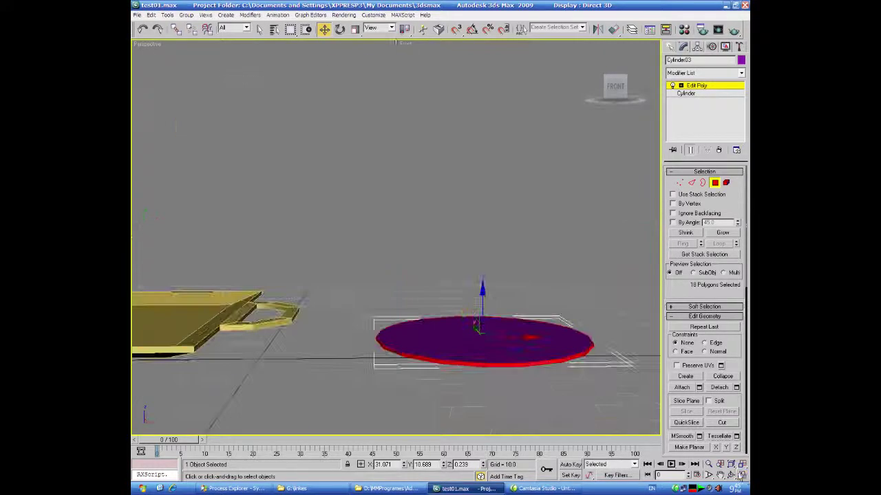
pyautogui.rightClick(535, 360)
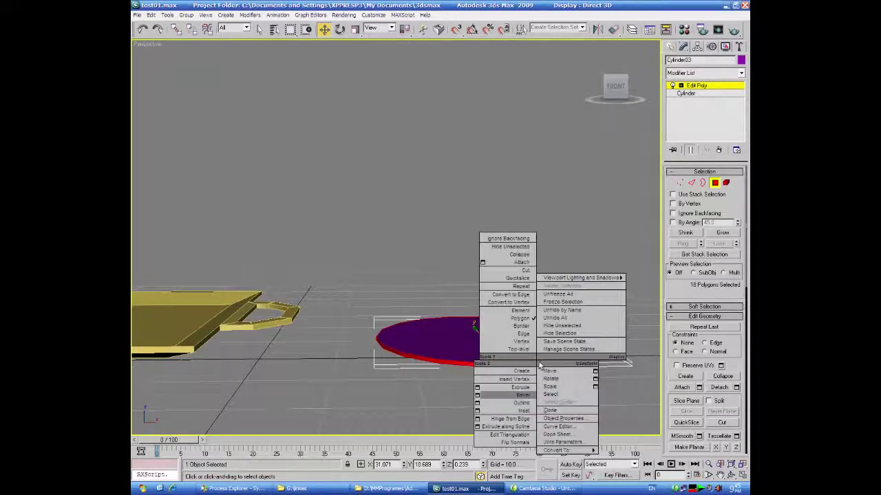
pyautogui.click(477, 387)
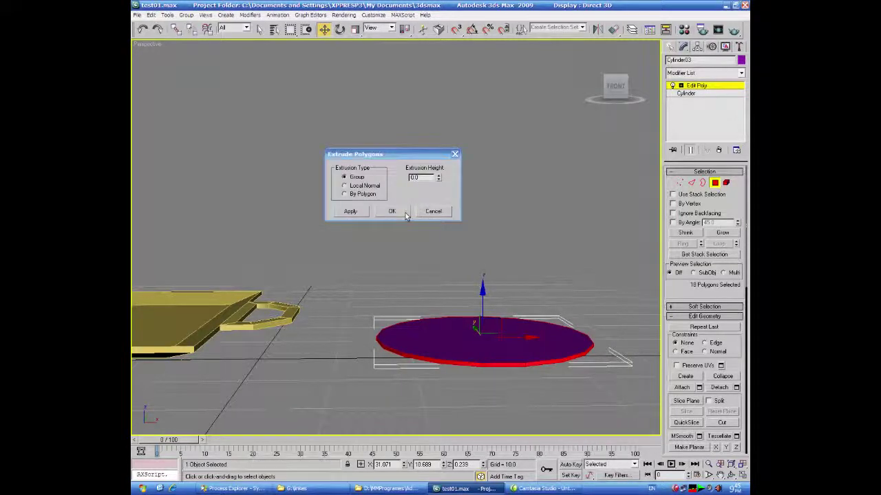
pyautogui.moveTo(439, 177); pyautogui.dragTo(454, 53)
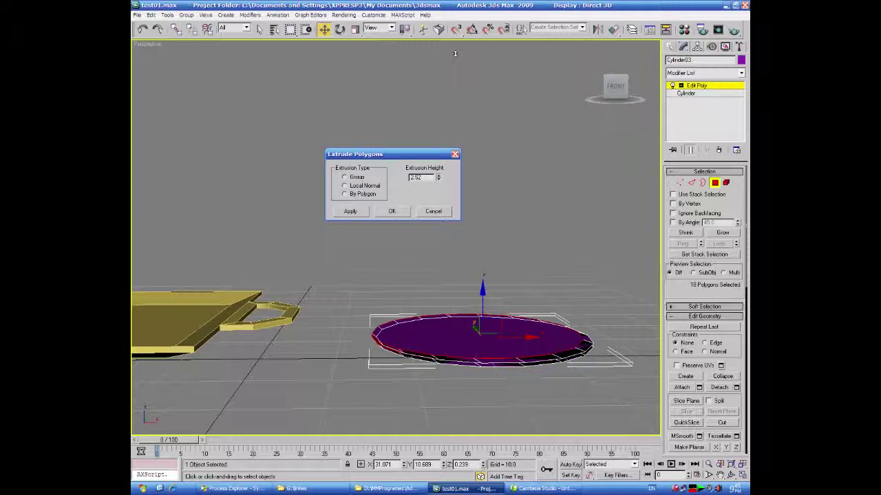
pyautogui.click(345, 186)
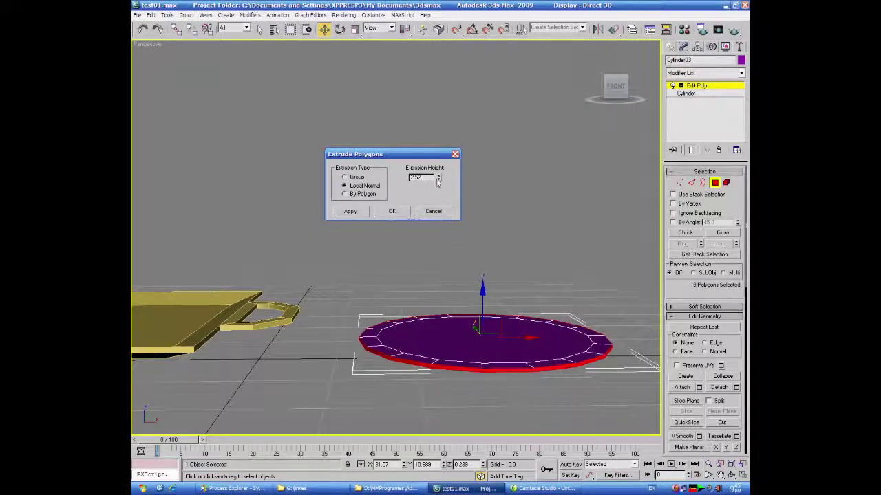
# Try the By Polygon extrusion type on the side polygons with a height of about 5.3
pyautogui.click(345, 195)
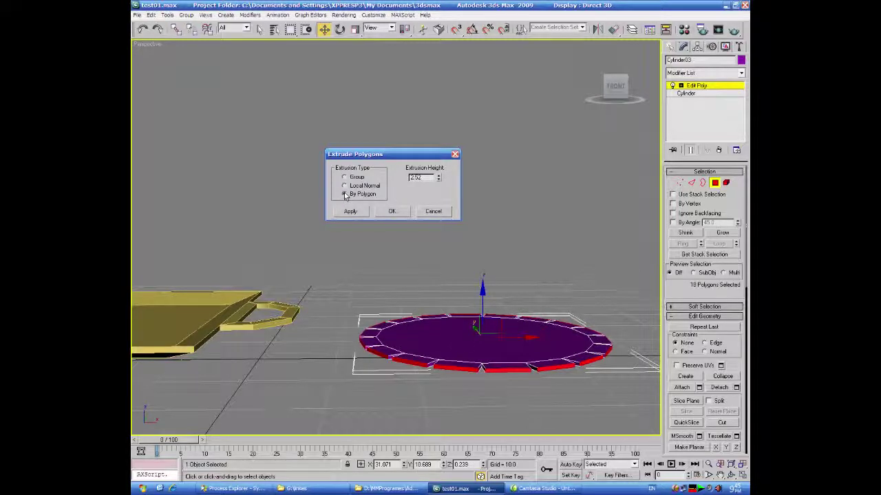
pyautogui.keyDown('alt'); pyautogui.moveTo(479, 407); pyautogui.dragTo(475, 448, button='middle'); pyautogui.keyUp('alt')
pyautogui.moveTo(438, 177); pyautogui.dragTo(437, 122)
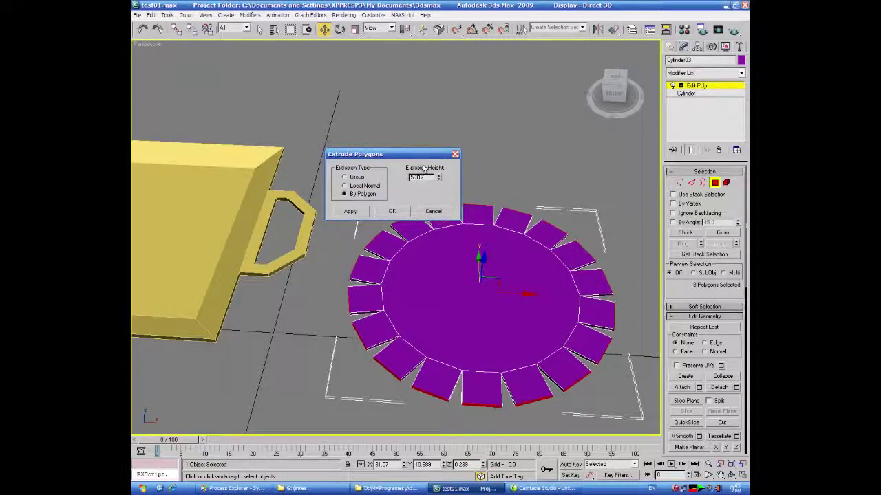
# Extrude the side polygons by Local Normal with a height of about 6.43 and raise the resulting rim along Z
pyautogui.click(345, 185)
pyautogui.keyDown('alt'); pyautogui.moveTo(329, 281); pyautogui.dragTo(340, 238, button='middle'); pyautogui.keyUp('alt')
pyautogui.moveTo(438, 177); pyautogui.dragTo(435, 170)
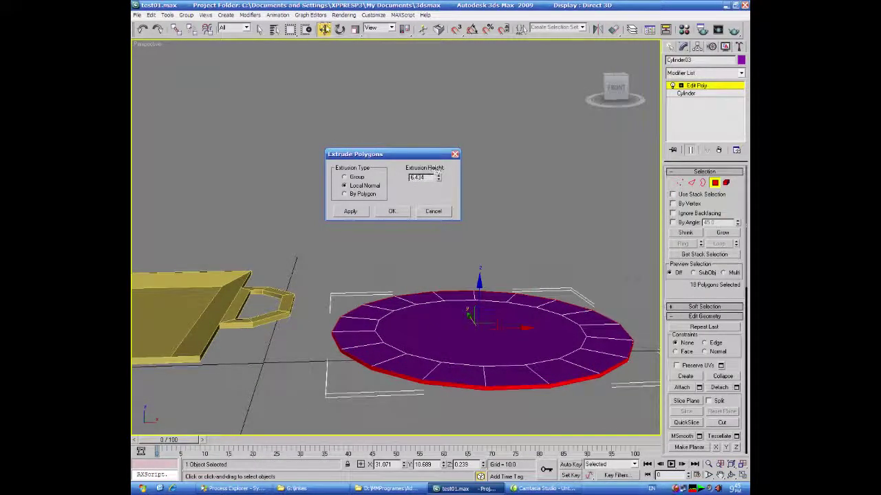
pyautogui.press('Escape')
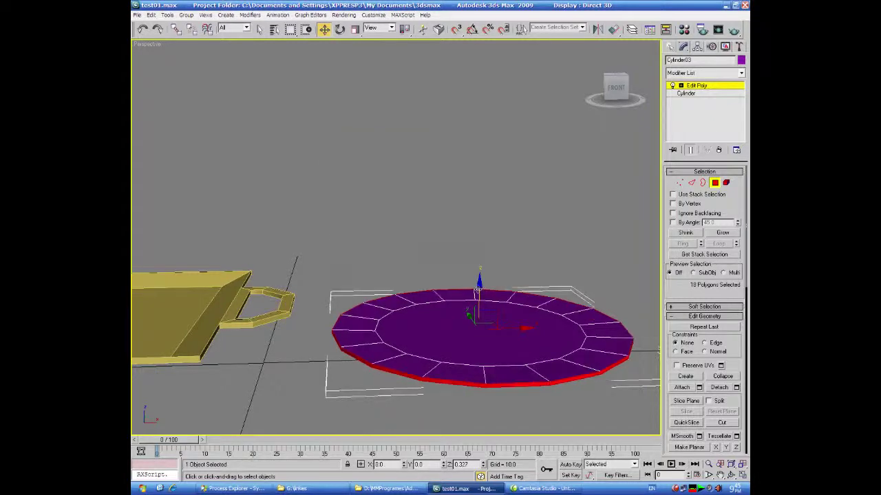
pyautogui.moveTo(477, 287); pyautogui.dragTo(477, 274)
# Select the central polygon on the plate's underside and set up its Local Normal extrusion with a height of about 0.64
pyautogui.moveTo(489, 314)
pyautogui.keyDown('alt'); pyautogui.mouseDown(button='middle')
pyautogui.moveTo(475, 388)
pyautogui.moveTo(476, 374)
pyautogui.moveTo(465, 387)
pyautogui.moveTo(473, 417)
pyautogui.moveTo(478, 325)
pyautogui.mouseUp(button='middle'); pyautogui.keyUp('alt')
pyautogui.click(477, 378)
pyautogui.click(475, 233)
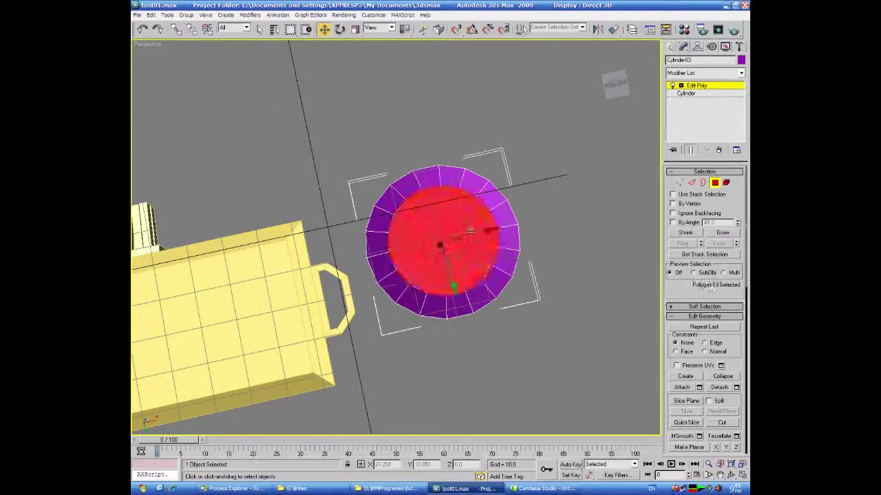
pyautogui.rightClick(465, 231)
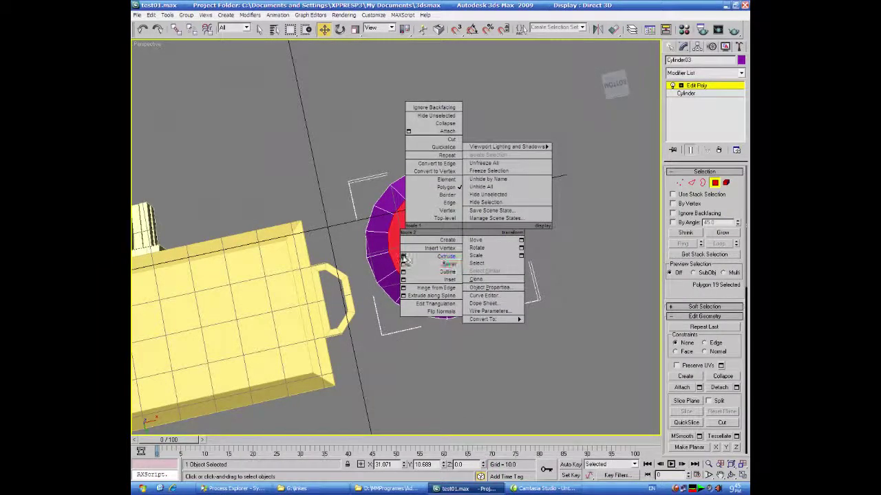
pyautogui.click(403, 256)
pyautogui.keyDown('alt'); pyautogui.moveTo(405, 339); pyautogui.dragTo(403, 426, button='middle'); pyautogui.keyUp('alt')
pyautogui.moveTo(438, 179); pyautogui.dragTo(438, 219)
# Reselect the underside polygon and extrude it by about 0.36 to form the plate's base
pyautogui.scroll(2, 481, 245)
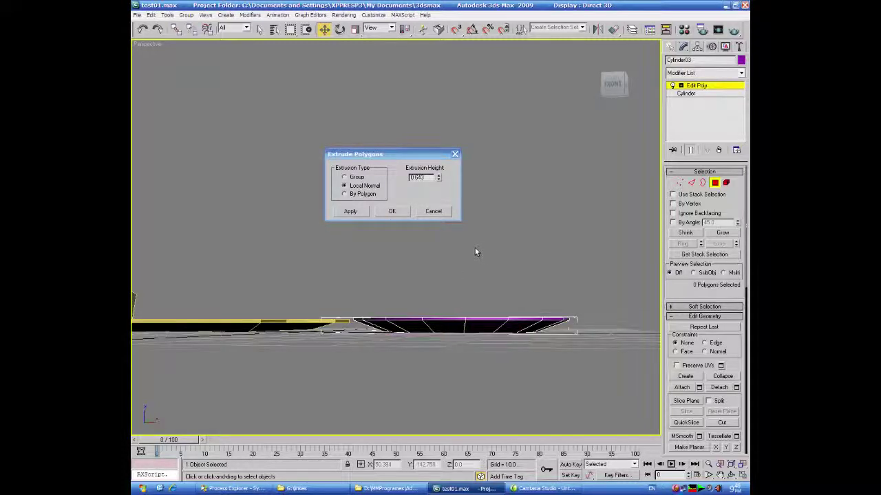
pyautogui.keyDown('alt'); pyautogui.moveTo(440, 237); pyautogui.dragTo(448, 315, button='middle'); pyautogui.keyUp('alt')
pyautogui.click(447, 323)
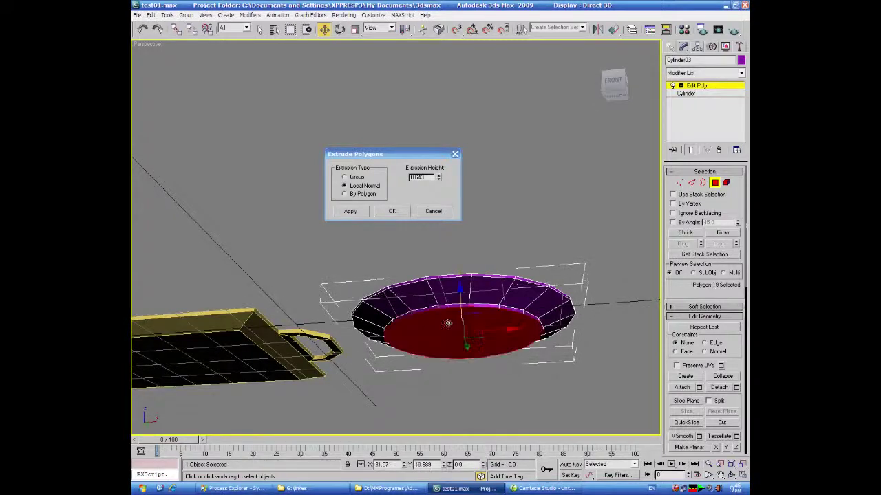
pyautogui.keyDown('alt'); pyautogui.moveTo(487, 240); pyautogui.dragTo(491, 249, button='middle'); pyautogui.keyUp('alt')
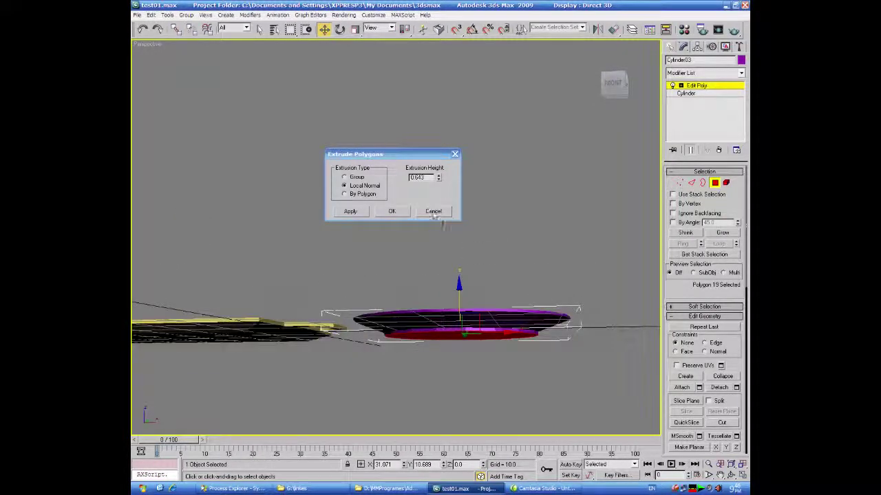
pyautogui.moveTo(439, 178); pyautogui.dragTo(437, 188)
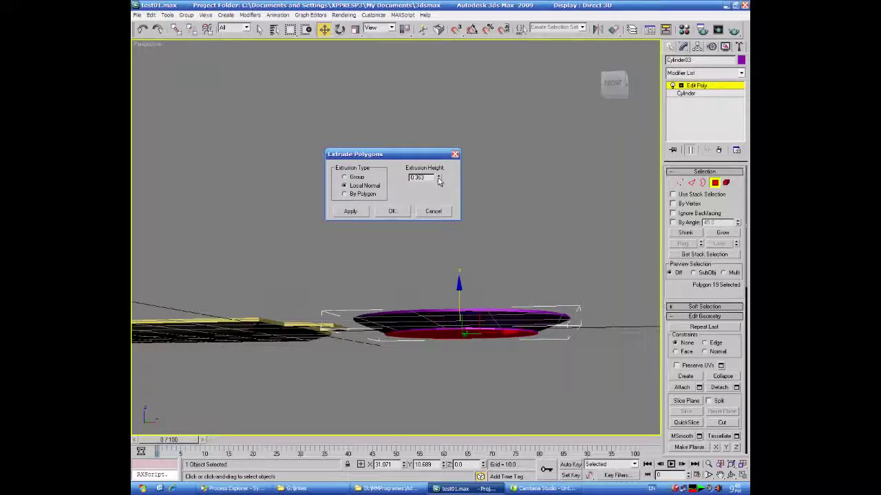
pyautogui.click(391, 211)
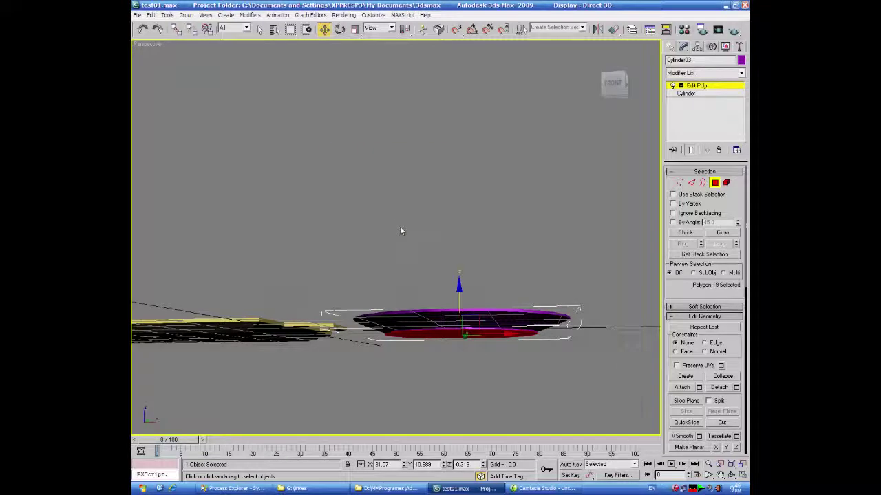
# Leave polygon editing and change the plate's object colour to white
pyautogui.click(401, 231)
pyautogui.click(686, 94)
pyautogui.keyDown('alt'); pyautogui.moveTo(564, 214); pyautogui.dragTo(612, 254, button='middle'); pyautogui.keyUp('alt')
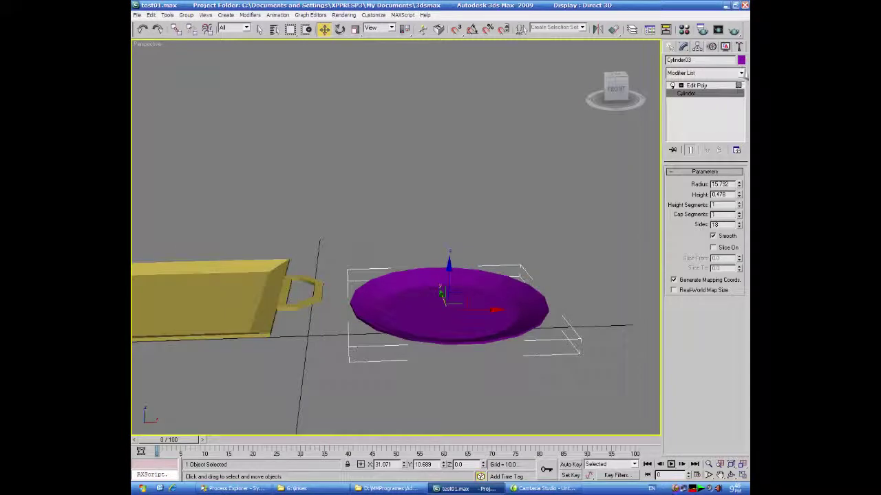
pyautogui.click(741, 61)
pyautogui.click(526, 268)
pyautogui.click(488, 299)
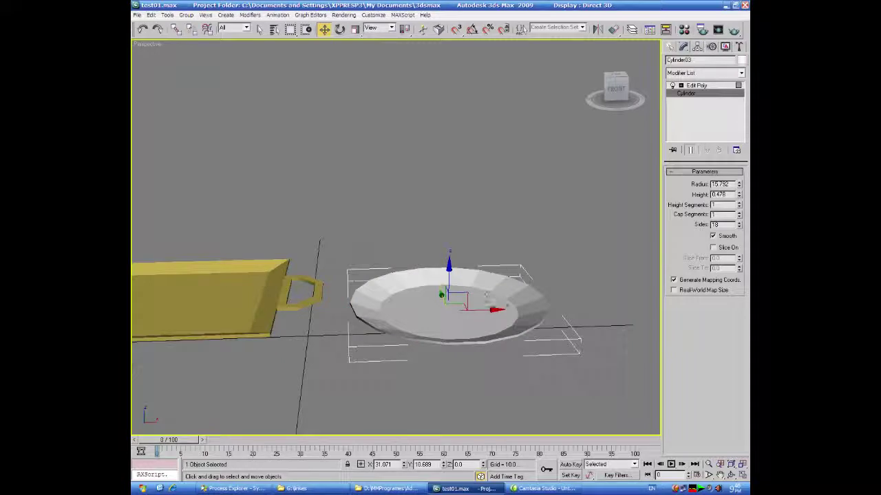
# Move the plate onto the empty end of the tray, beside the stick container, in the Top view
pyautogui.scroll(-5, 486, 294)
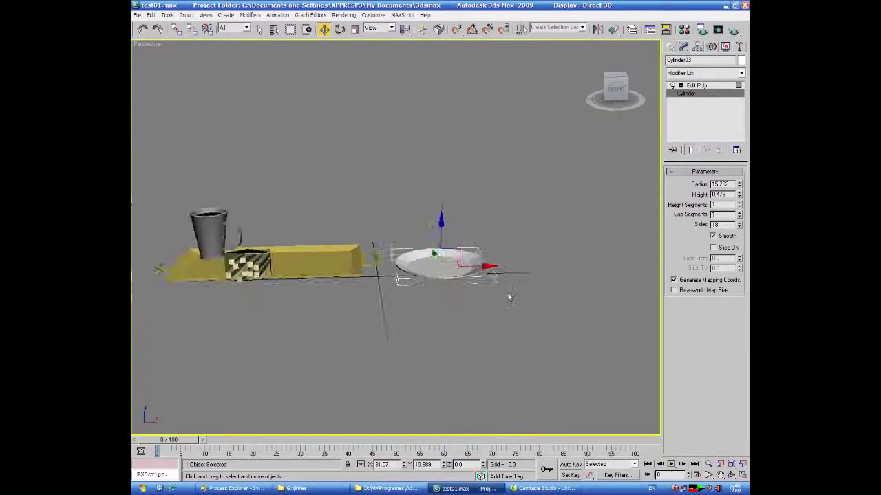
pyautogui.click(742, 475)
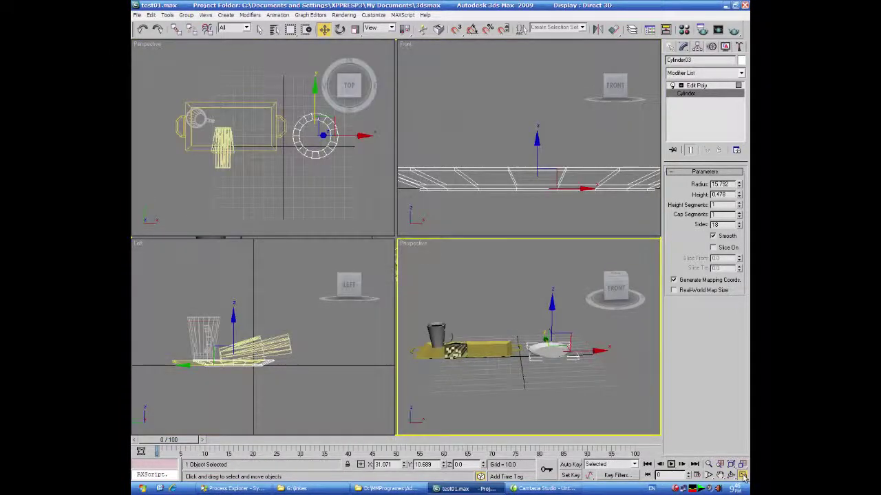
pyautogui.rightClick(346, 155)
pyautogui.moveTo(336, 126); pyautogui.dragTo(273, 113)
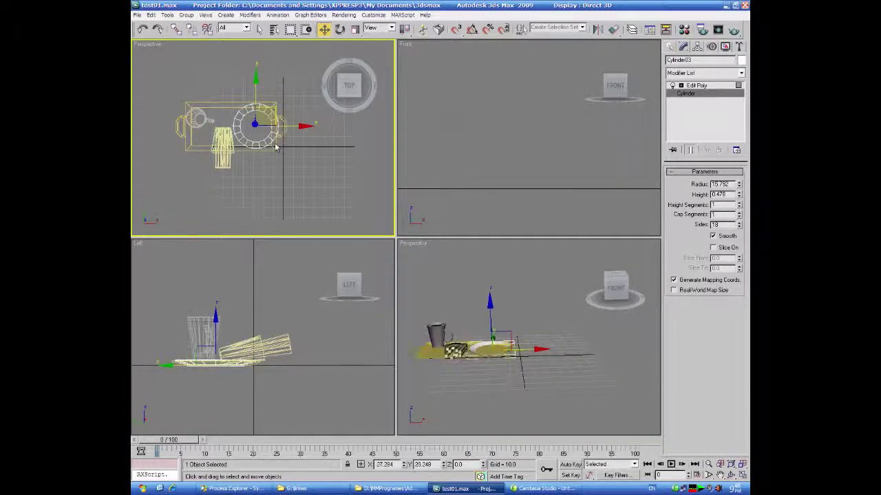
# Raise the plate along Z to about 1.5 in the Front view so it rests on the tray
pyautogui.rightClick(499, 178)
pyautogui.moveTo(499, 179); pyautogui.dragTo(619, 190, button='middle')
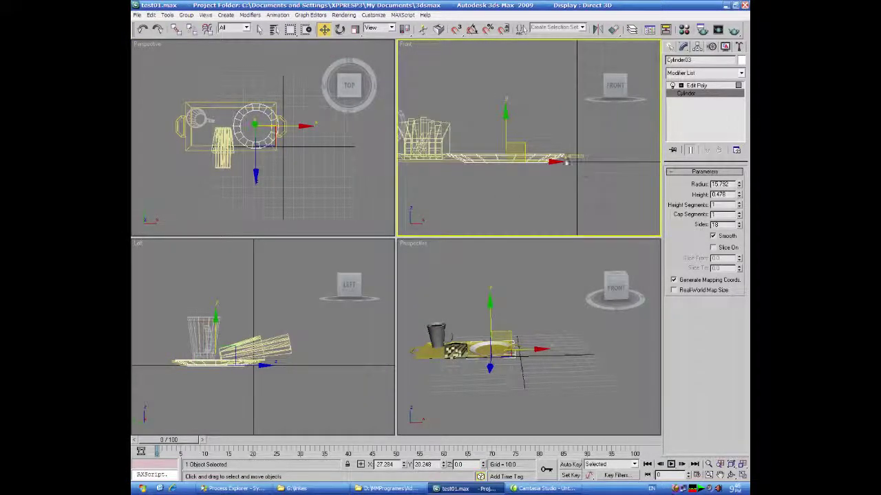
pyautogui.moveTo(504, 120); pyautogui.dragTo(504, 115)
pyautogui.rightClick(568, 394)
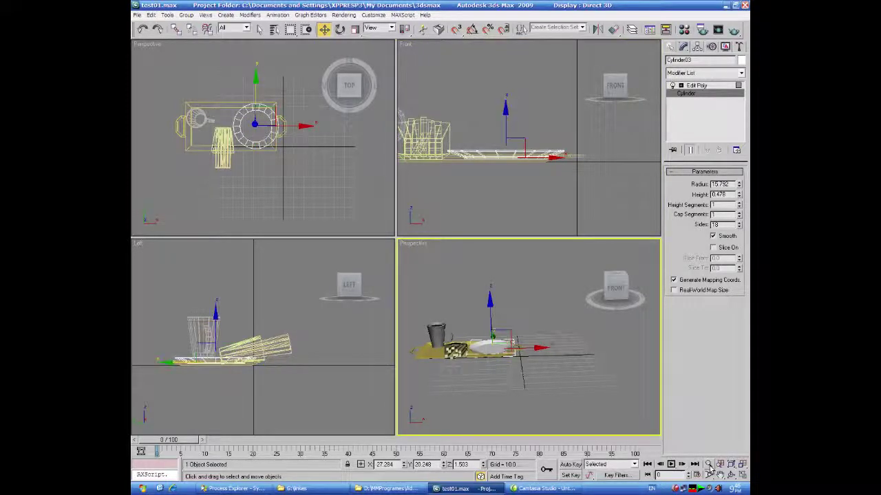
pyautogui.click(743, 476)
pyautogui.keyDown('alt'); pyautogui.moveTo(454, 375); pyautogui.dragTo(544, 338, button='middle'); pyautogui.keyUp('alt')
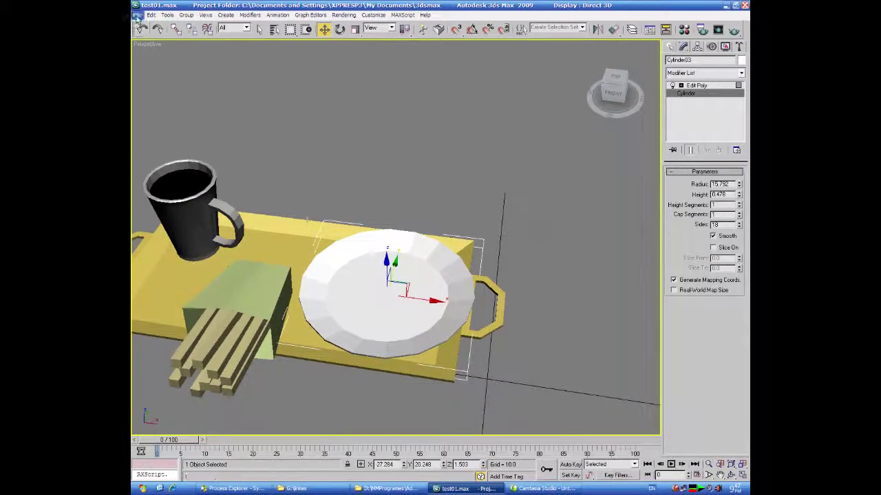
# Save the scene and deselect the finished plate
pyautogui.click(138, 15)
pyautogui.click(145, 63)
pyautogui.click(231, 138)
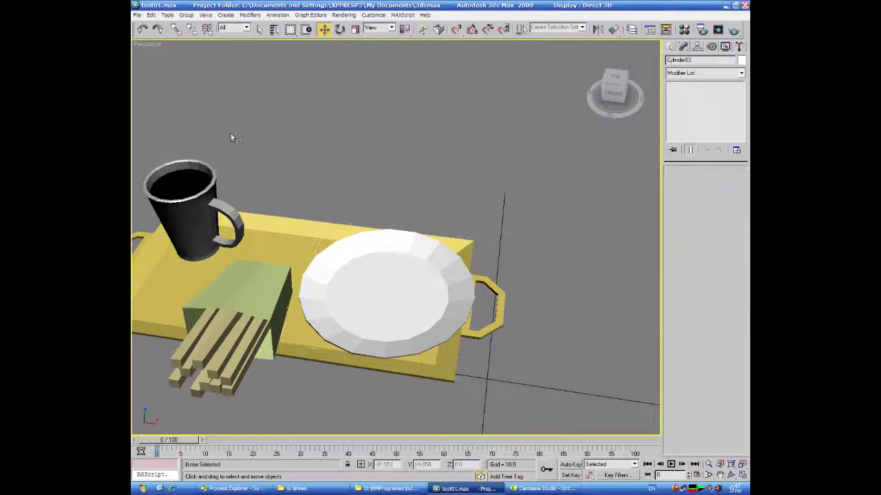
pyautogui.keyDown('alt'); pyautogui.moveTo(392, 226); pyautogui.dragTo(385, 209, button='middle'); pyautogui.keyUp('alt')
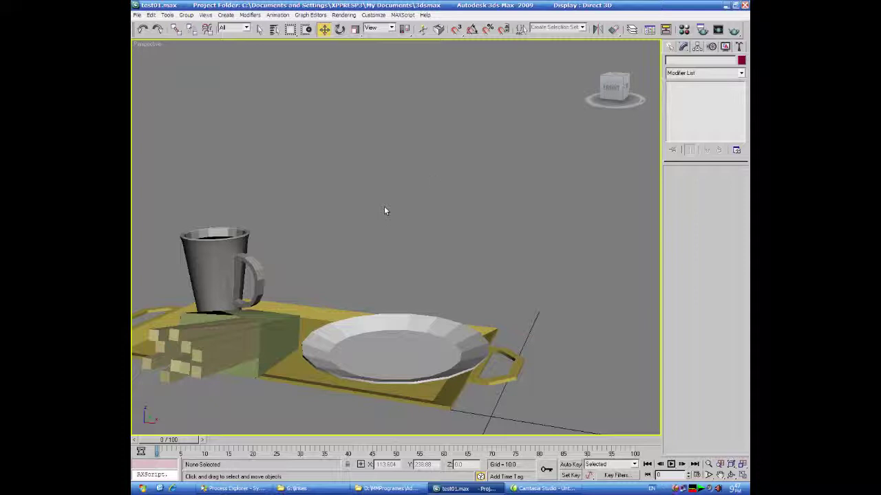
# Create a sphere with a radius of about 11.6 in the Top view, on the empty ground beyond the plate end of the tray
pyautogui.click(741, 478)
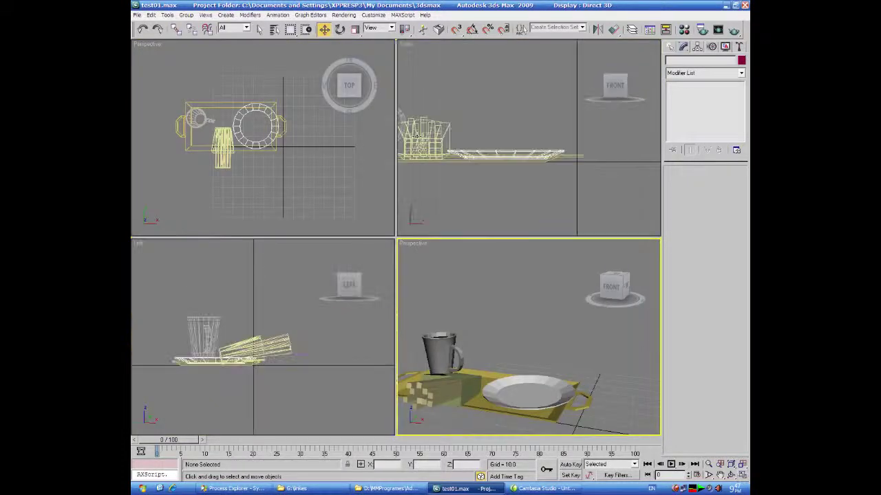
pyautogui.click(670, 47)
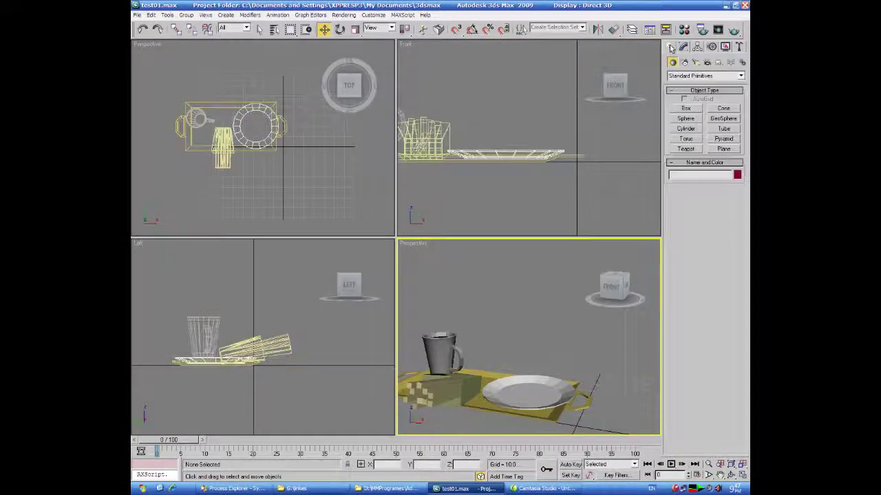
pyautogui.click(685, 118)
pyautogui.moveTo(303, 159); pyautogui.dragTo(314, 162)
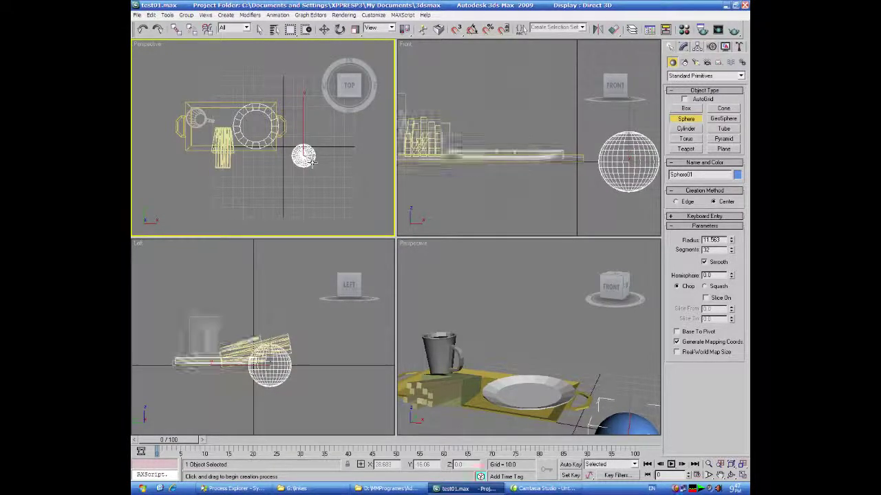
pyautogui.rightClick(507, 295)
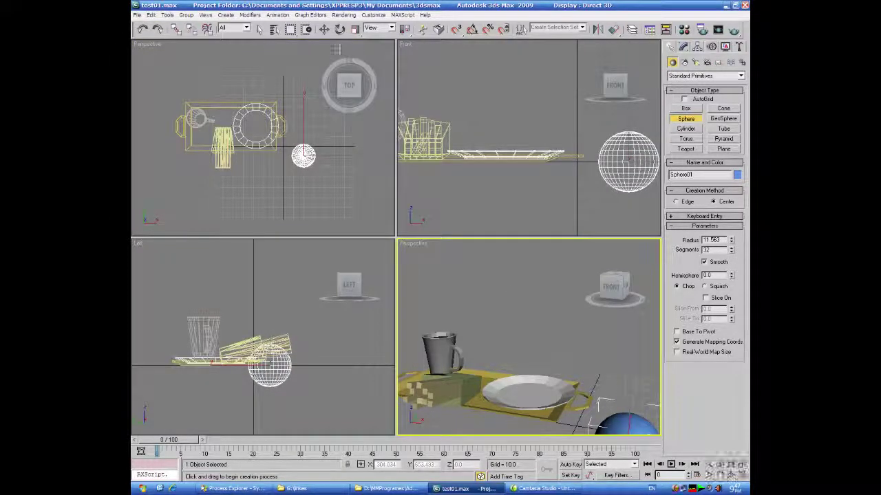
# Flatten the sphere by scaling it along Z to about 47 percent
pyautogui.click(355, 29)
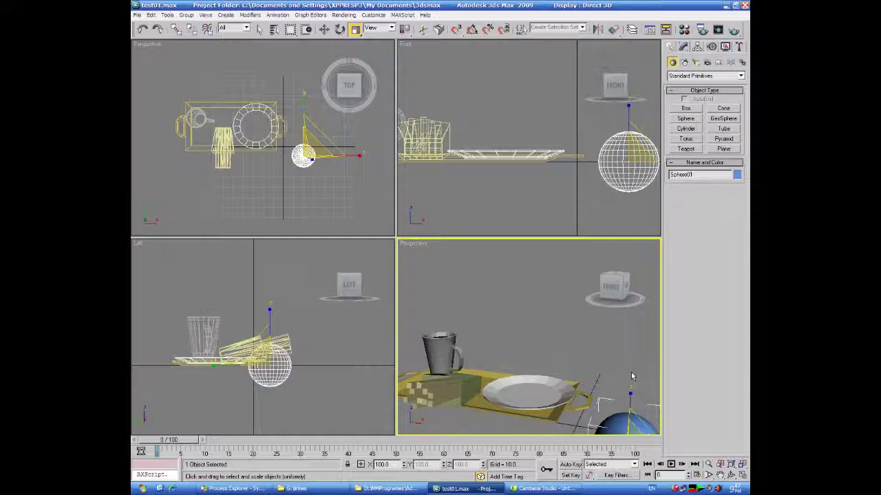
pyautogui.click(742, 475)
pyautogui.press('z')
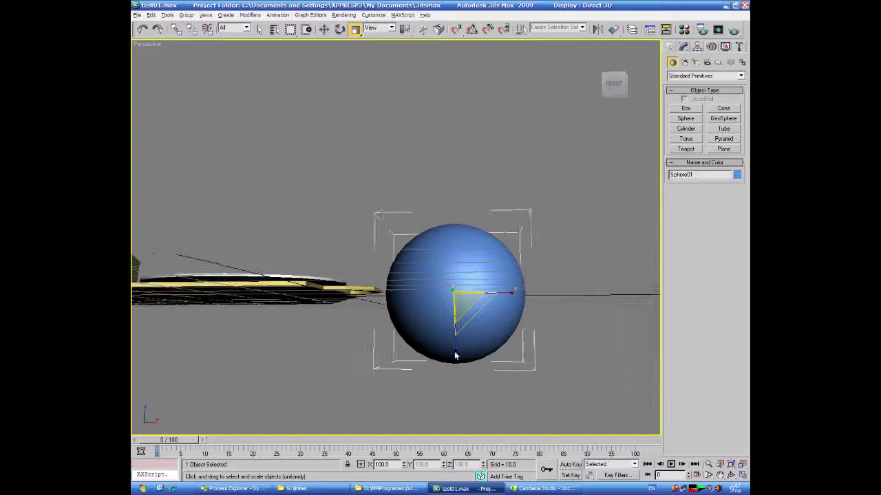
pyautogui.keyDown('alt'); pyautogui.moveTo(586, 44); pyautogui.dragTo(585, 181, button='middle'); pyautogui.keyUp('alt')
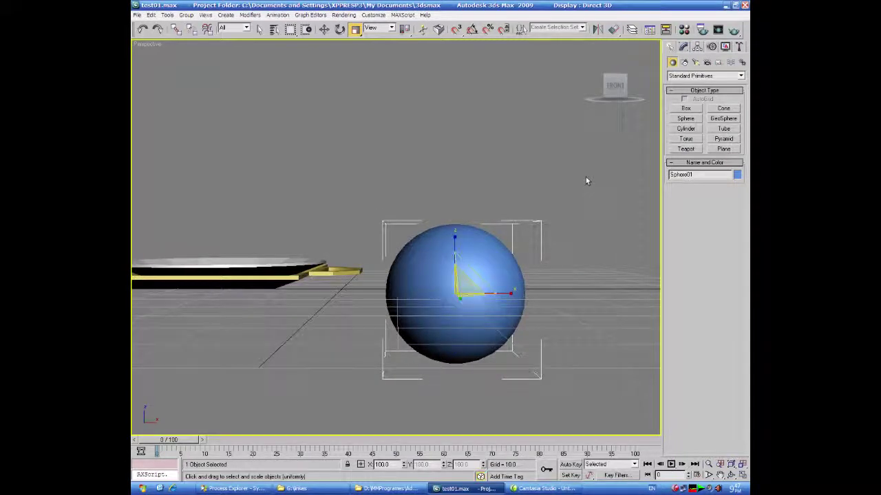
pyautogui.moveTo(454, 237); pyautogui.dragTo(454, 282)
pyautogui.keyDown('alt'); pyautogui.moveTo(454, 282); pyautogui.dragTo(446, 354, button='middle'); pyautogui.keyUp('alt')
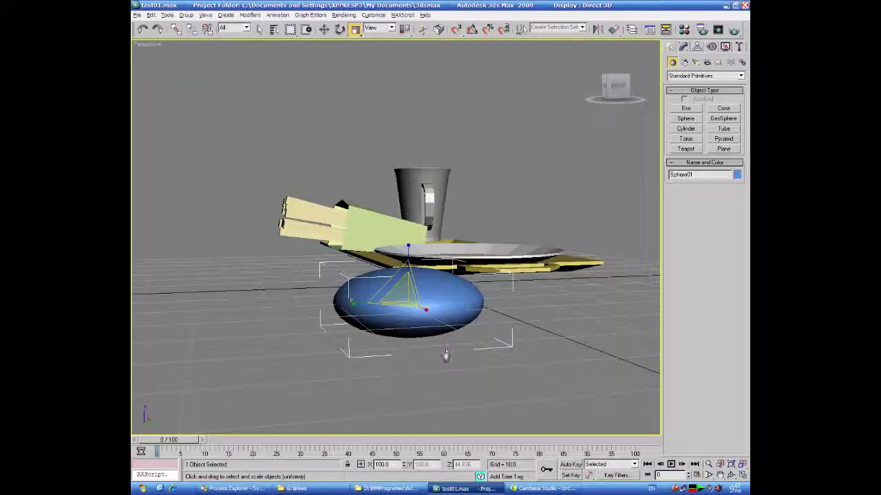
pyautogui.moveTo(409, 252); pyautogui.dragTo(410, 275)
pyautogui.keyDown('alt'); pyautogui.moveTo(413, 330); pyautogui.dragTo(484, 373, button='middle'); pyautogui.keyUp('alt')
# Show edged faces and apply an Edit Poly modifier to the flattened sphere
pyautogui.press('F4')
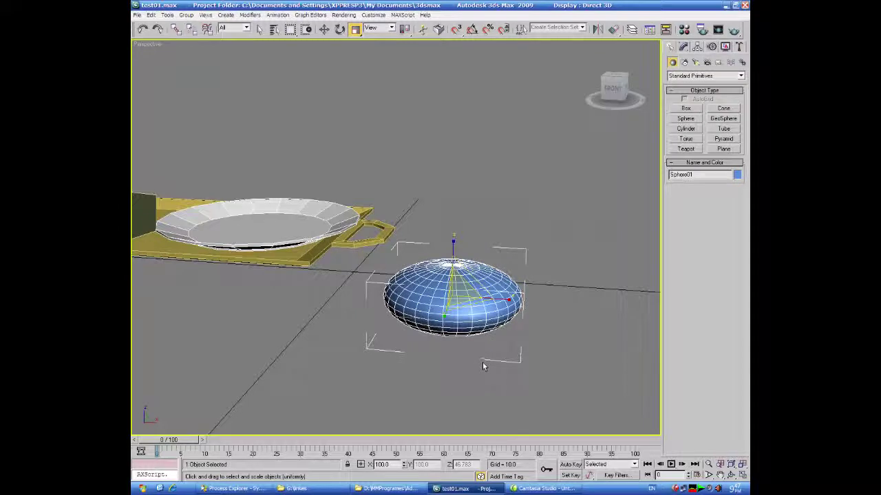
pyautogui.click(684, 46)
pyautogui.click(740, 73)
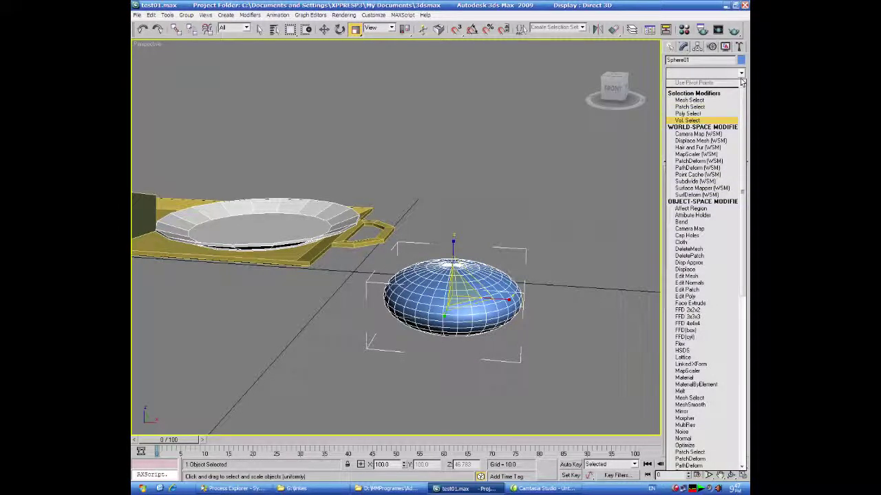
pyautogui.click(688, 297)
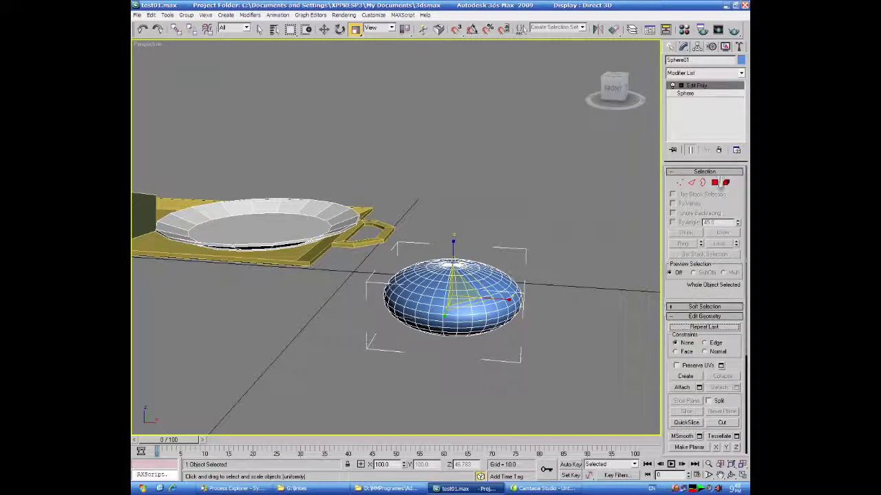
# Select the full ring of vertices around the flattened sphere's equator in the Front view
pyautogui.click(681, 182)
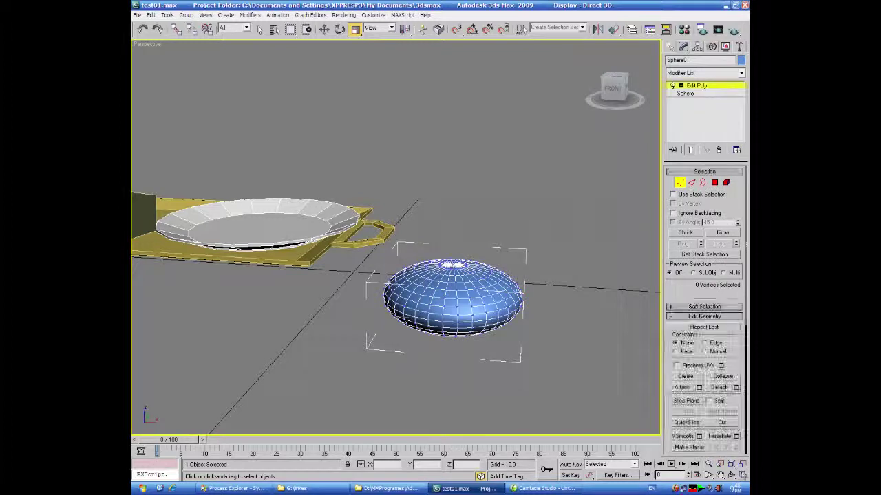
pyautogui.click(742, 475)
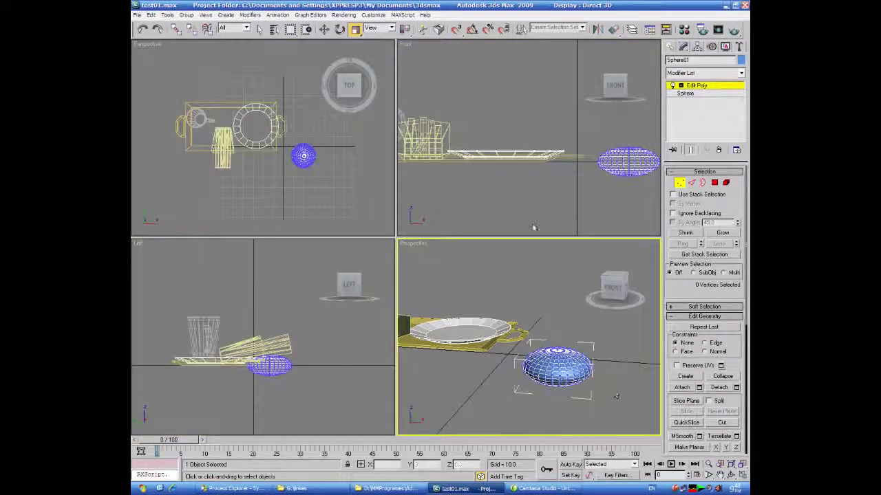
pyautogui.rightClick(533, 226)
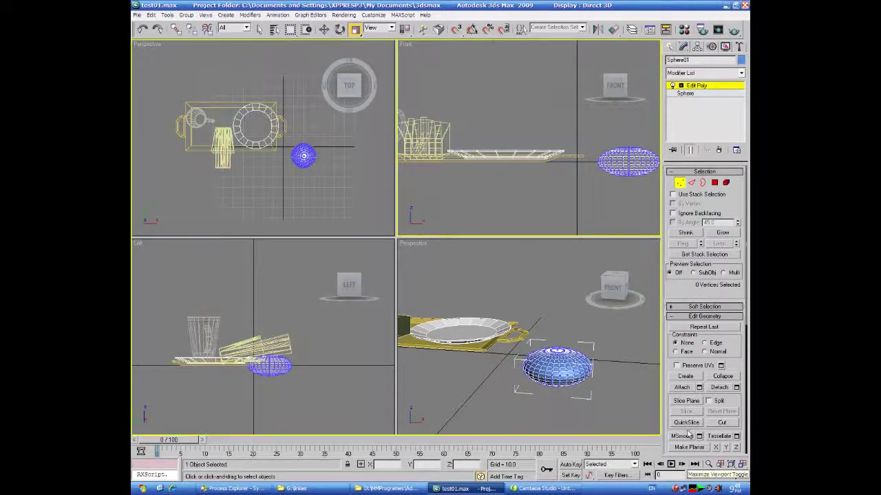
pyautogui.click(742, 475)
pyautogui.moveTo(568, 351); pyautogui.dragTo(409, 347, button='middle')
pyautogui.scroll(2, 482, 351)
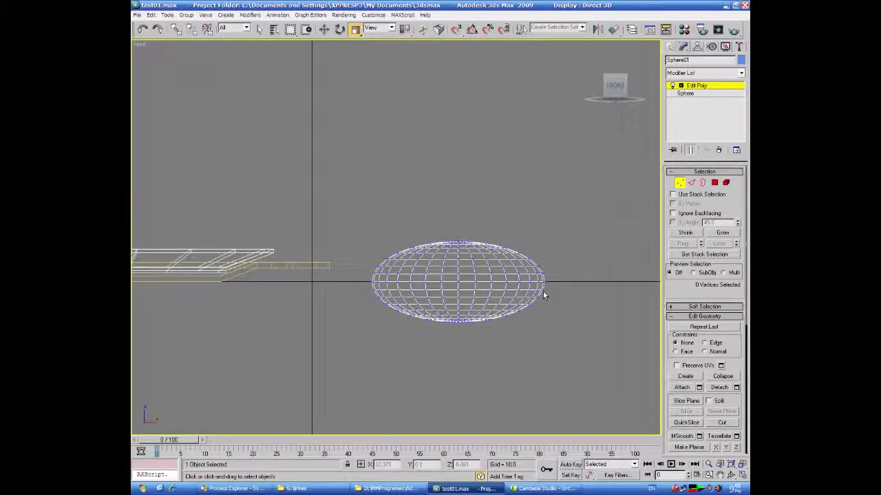
pyautogui.moveTo(542, 287); pyautogui.dragTo(369, 286)
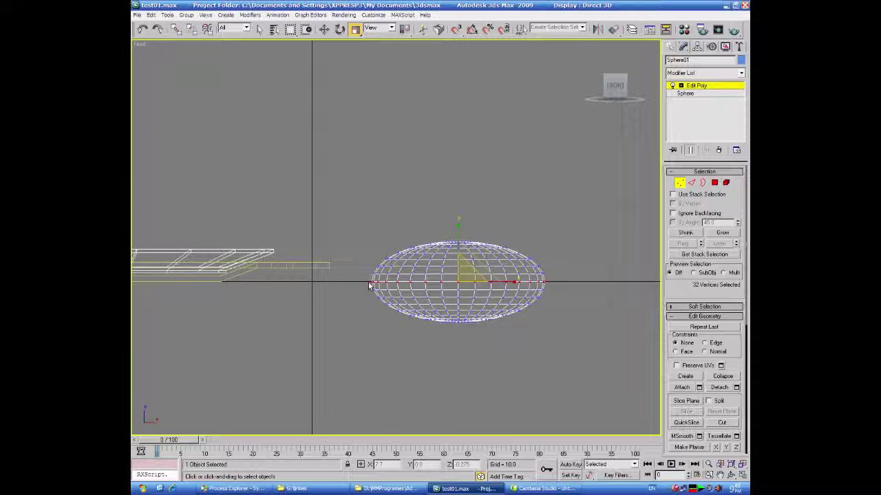
# Remove five adjacent vertices at the back of the sphere from the equator selection and delete the remaining ring vertices
pyautogui.click(742, 476)
pyautogui.keyDown('alt'); pyautogui.moveTo(622, 421); pyautogui.dragTo(487, 398, button='middle'); pyautogui.keyUp('alt')
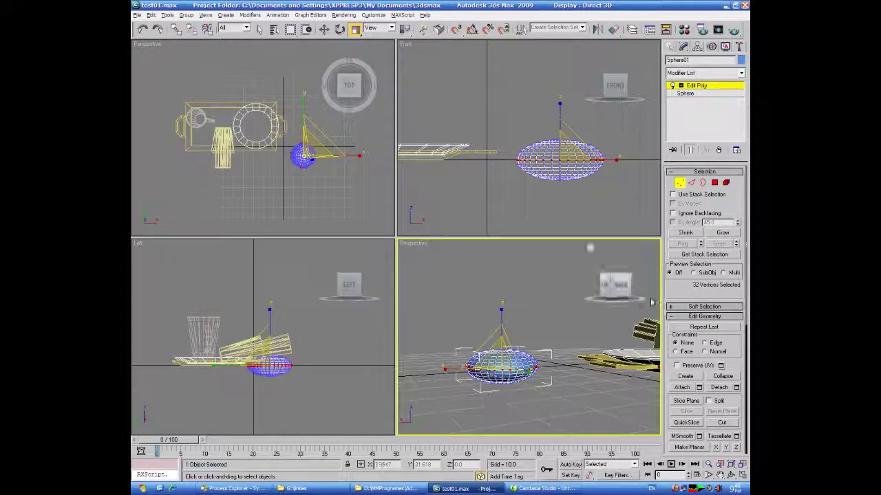
pyautogui.click(616, 284)
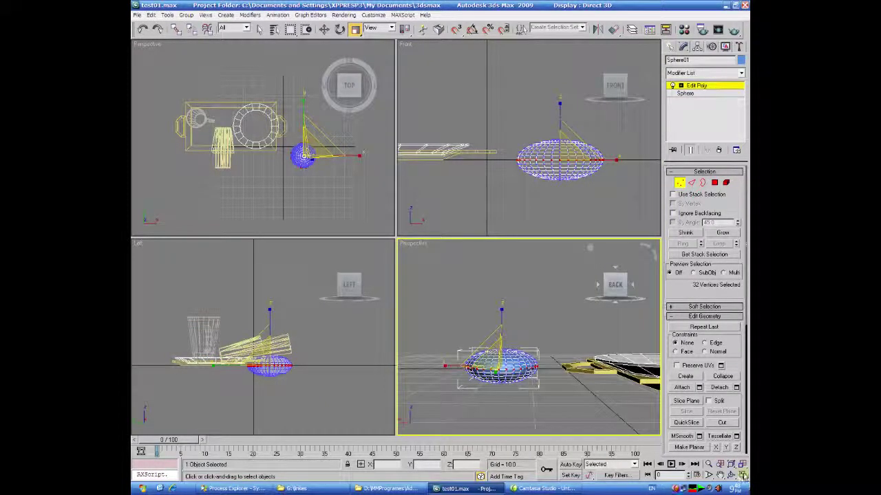
pyautogui.click(743, 475)
pyautogui.moveTo(529, 386); pyautogui.dragTo(573, 384, button='middle')
pyautogui.scroll(3, 575, 382)
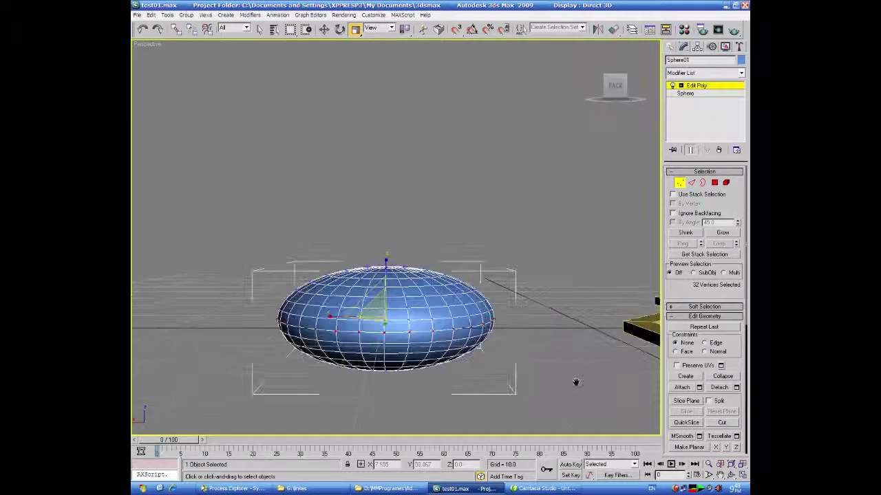
pyautogui.scroll(2, 576, 382)
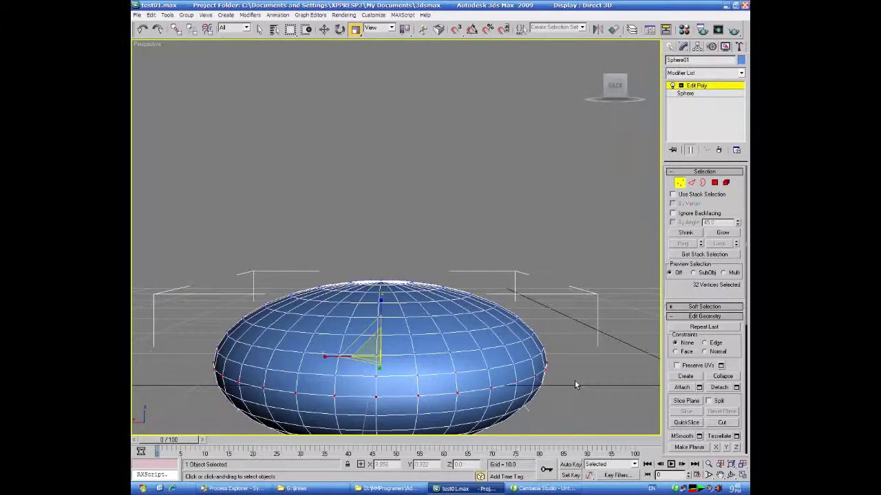
pyautogui.keyDown('alt'); pyautogui.click(374, 396); pyautogui.keyUp('alt')
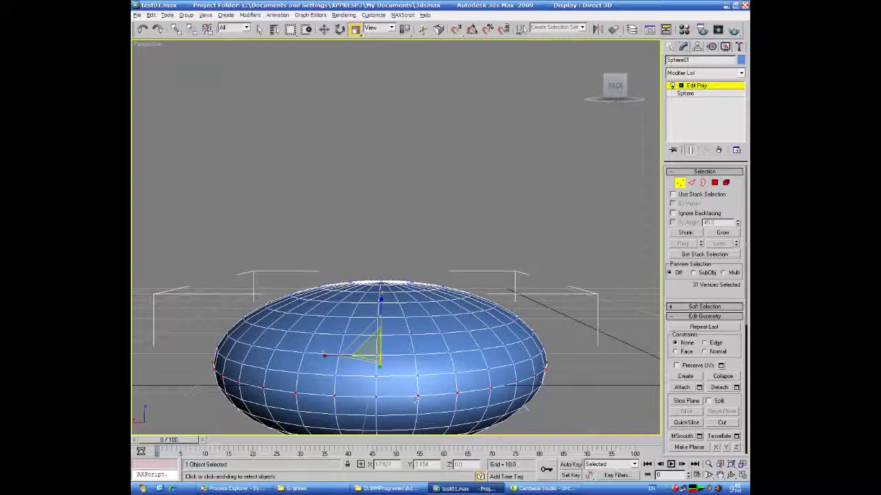
pyautogui.keyDown('alt'); pyautogui.click(417, 394); pyautogui.keyUp('alt')
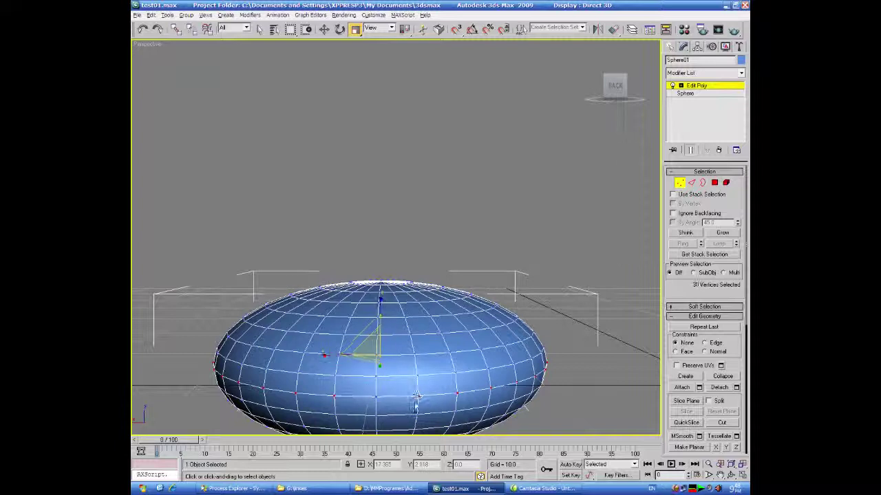
pyautogui.keyDown('alt'); pyautogui.click(332, 395); pyautogui.keyUp('alt')
pyautogui.keyDown('alt'); pyautogui.click(455, 393); pyautogui.keyUp('alt')
pyautogui.keyDown('alt'); pyautogui.click(294, 392); pyautogui.keyUp('alt')
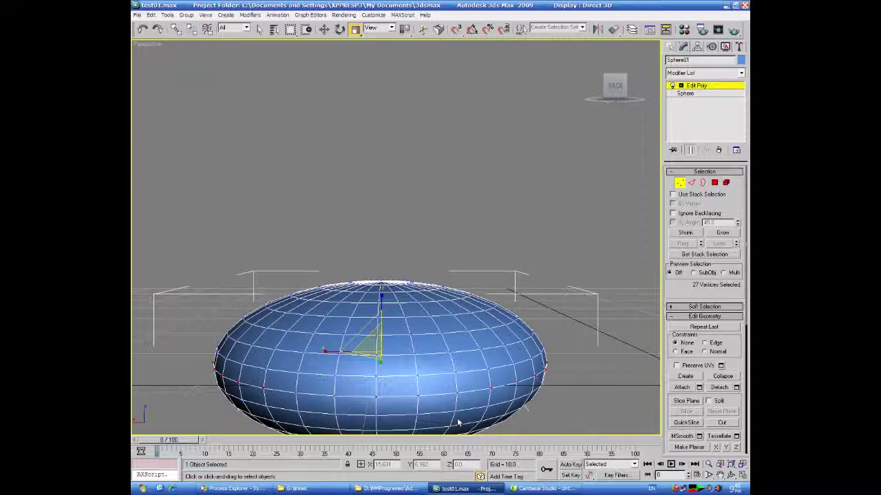
pyautogui.press('Delete')
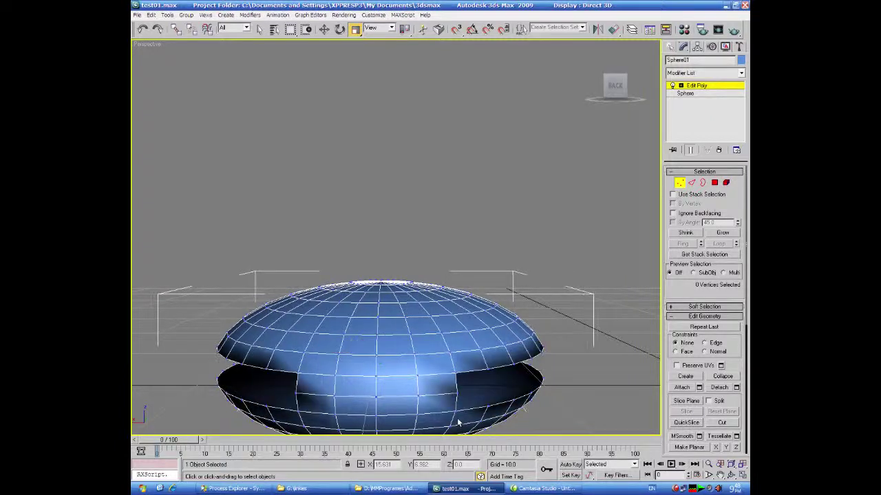
# Create a second sphere in the Top view, centred on the split one, with a radius of about 11.5
pyautogui.keyDown('alt'); pyautogui.moveTo(258, 363); pyautogui.dragTo(403, 334, button='middle'); pyautogui.keyUp('alt')
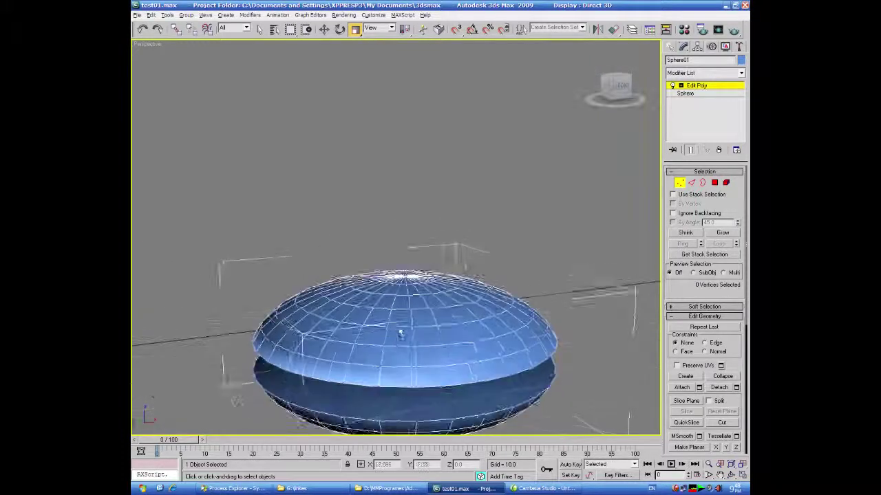
pyautogui.scroll(-4, 383, 340)
pyautogui.scroll(3, 389, 342)
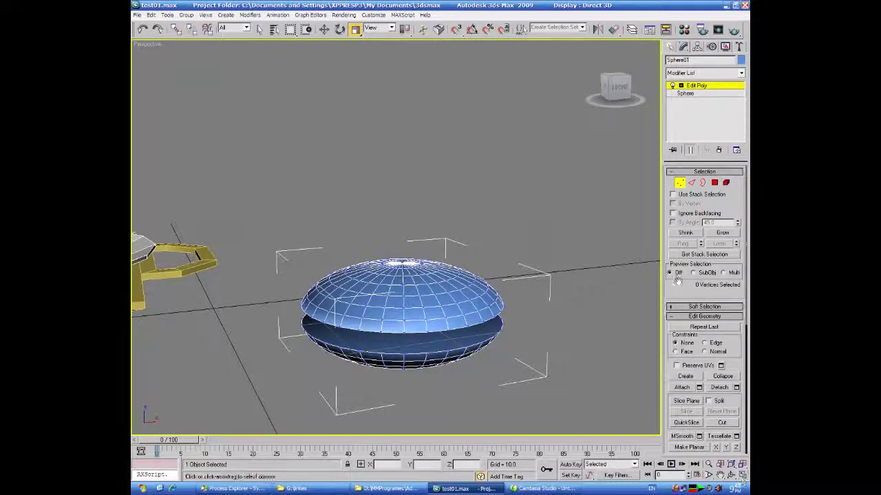
pyautogui.click(671, 46)
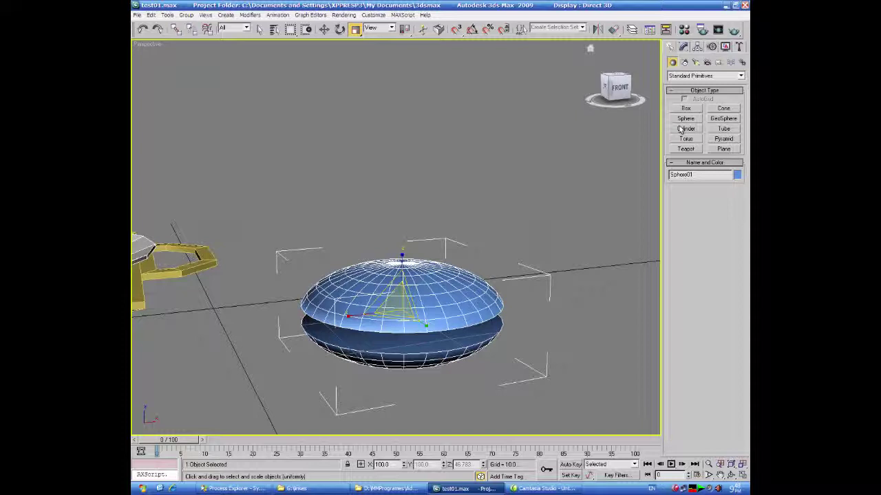
pyautogui.click(686, 118)
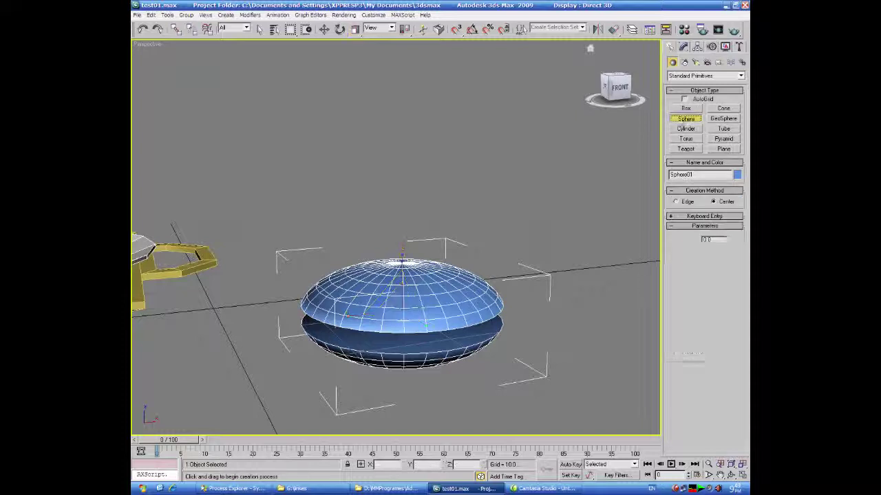
pyautogui.click(742, 464)
pyautogui.scroll(5, 321, 206)
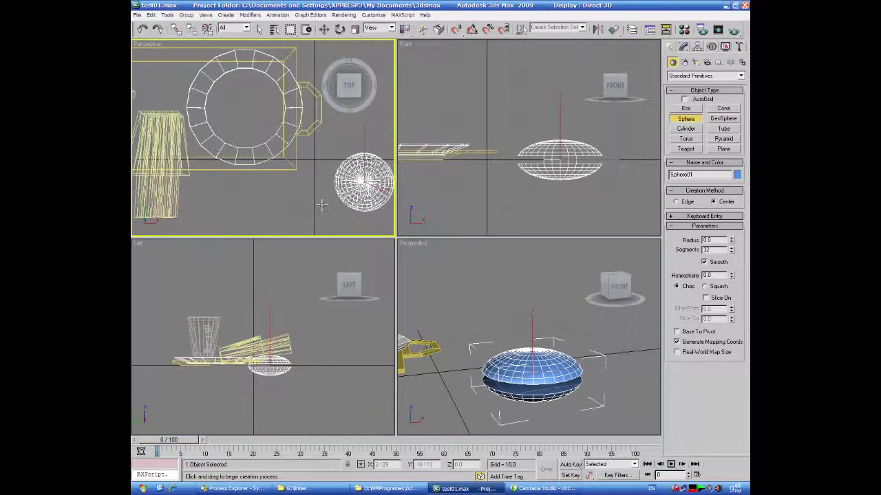
pyautogui.scroll(-6, 262, 190)
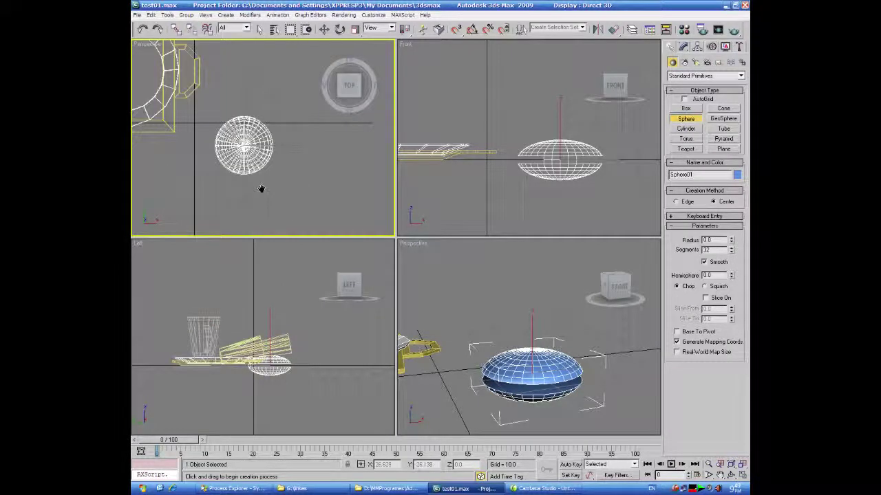
pyautogui.scroll(3, 261, 189)
pyautogui.scroll(-3, 261, 188)
pyautogui.moveTo(244, 145); pyautogui.dragTo(249, 174)
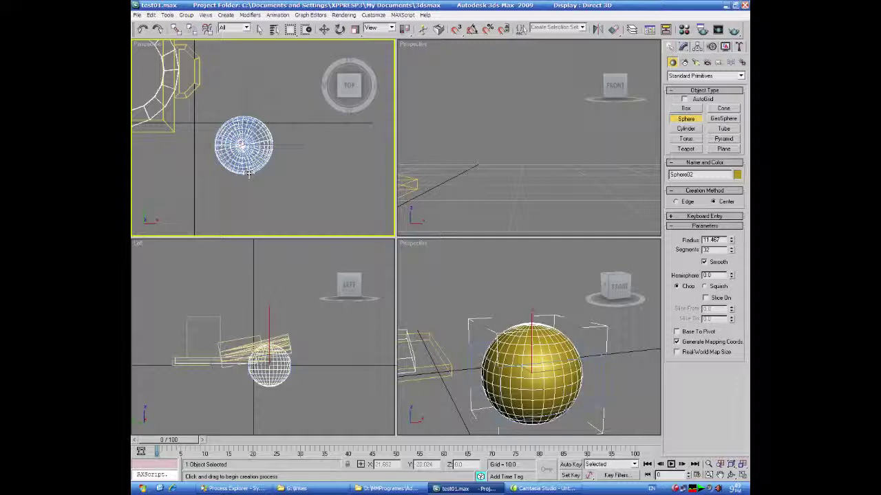
pyautogui.moveTo(249, 173); pyautogui.dragTo(249, 174)
# Scale the second sphere down vertically to about 38% in the Perspective view
pyautogui.click(324, 29)
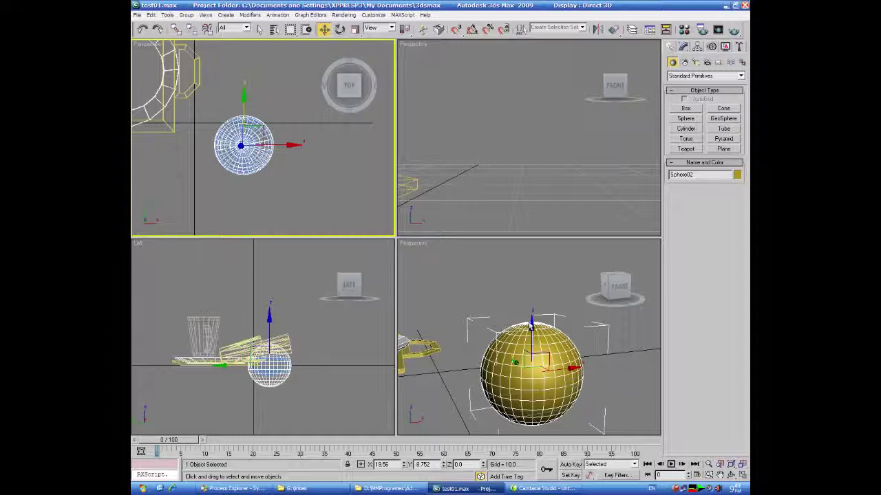
pyautogui.press('r')
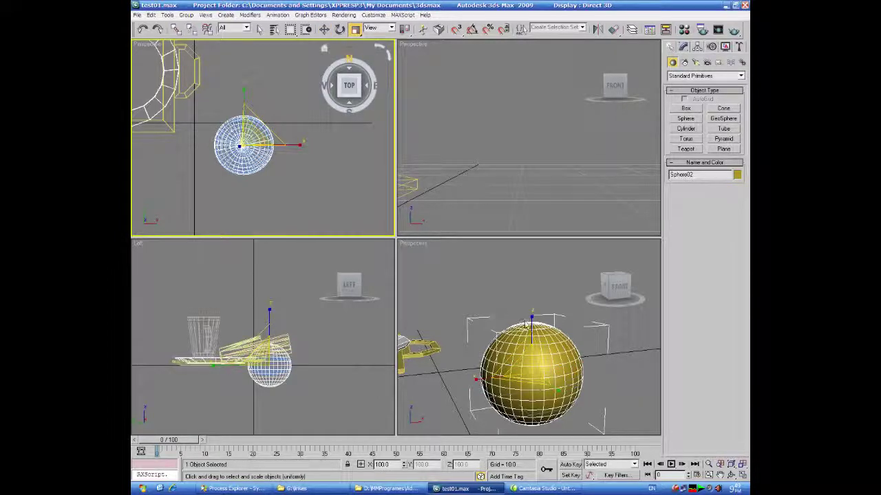
pyautogui.moveTo(532, 315); pyautogui.dragTo(531, 371)
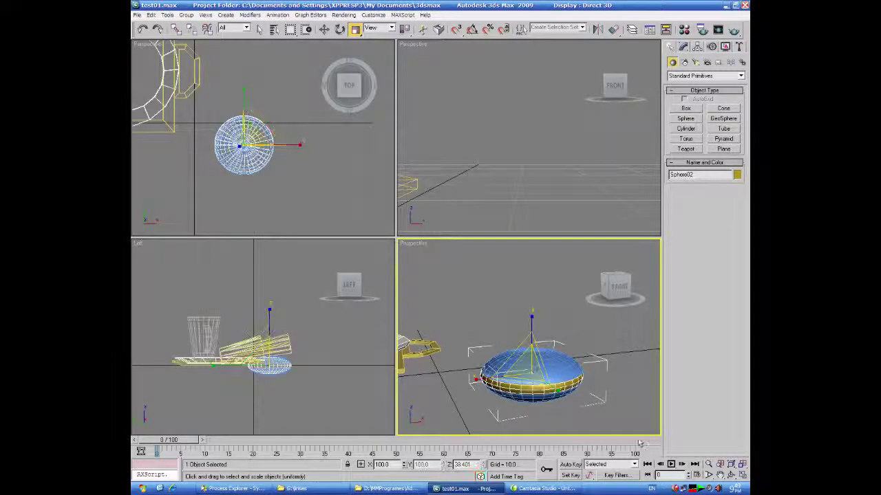
# Move the second sphere along Y to about -9.95 so it protrudes slightly from the front of the split sphere
pyautogui.click(742, 475)
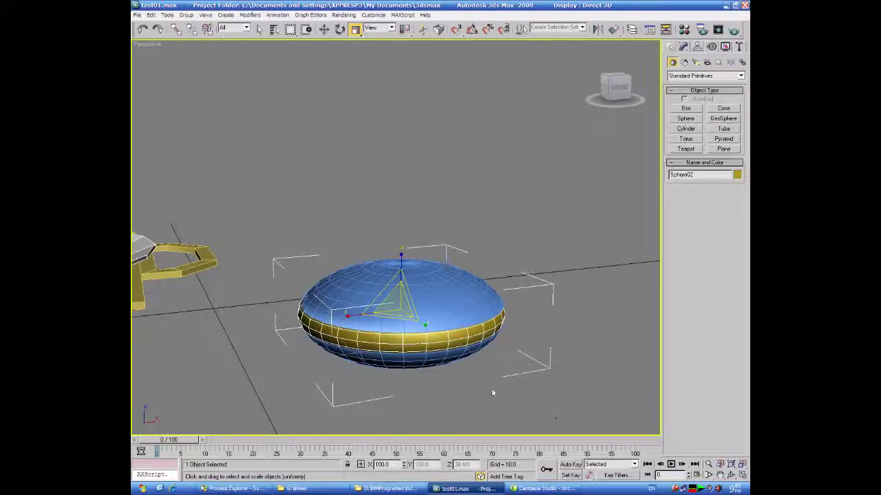
pyautogui.keyDown('alt'); pyautogui.moveTo(505, 374); pyautogui.dragTo(460, 387, button='middle'); pyautogui.keyUp('alt')
pyautogui.click(324, 28)
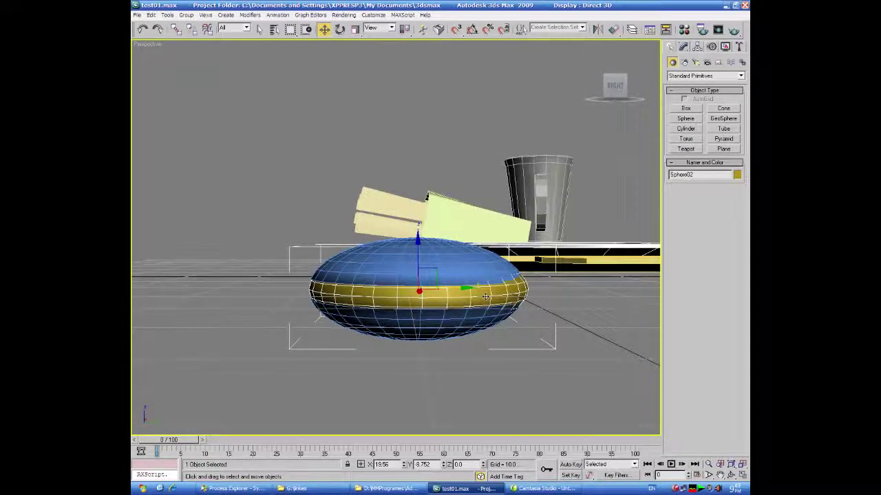
pyautogui.moveTo(464, 286); pyautogui.dragTo(452, 287)
pyautogui.keyDown('alt'); pyautogui.moveTo(489, 314); pyautogui.dragTo(560, 339, button='middle'); pyautogui.keyUp('alt')
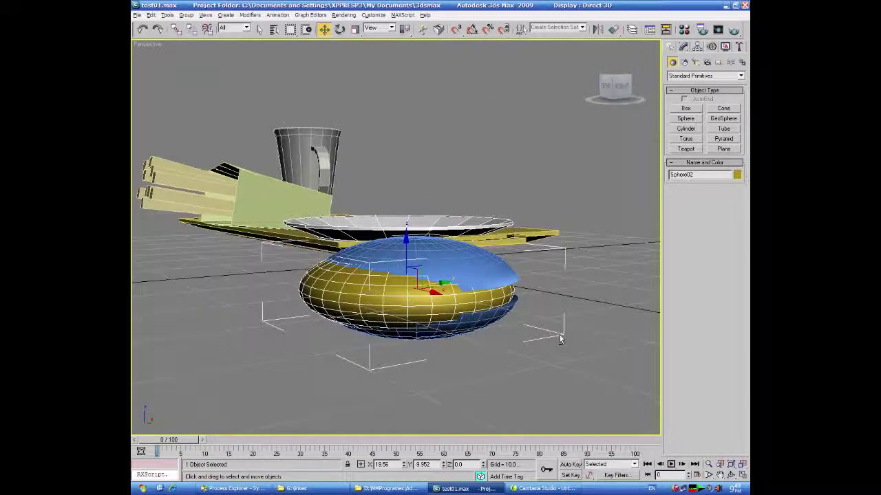
# Flatten the inner sphere further to a vertical scale of about 19.5%, making it a thin filling between the halves
pyautogui.click(355, 29)
pyautogui.moveTo(406, 237); pyautogui.dragTo(405, 267)
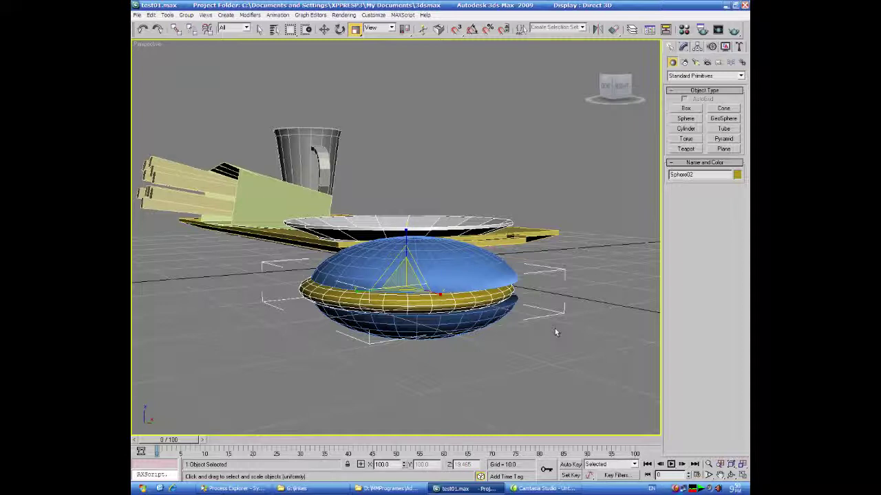
pyautogui.keyDown('alt'); pyautogui.moveTo(550, 331); pyautogui.dragTo(657, 378, button='middle'); pyautogui.keyUp('alt')
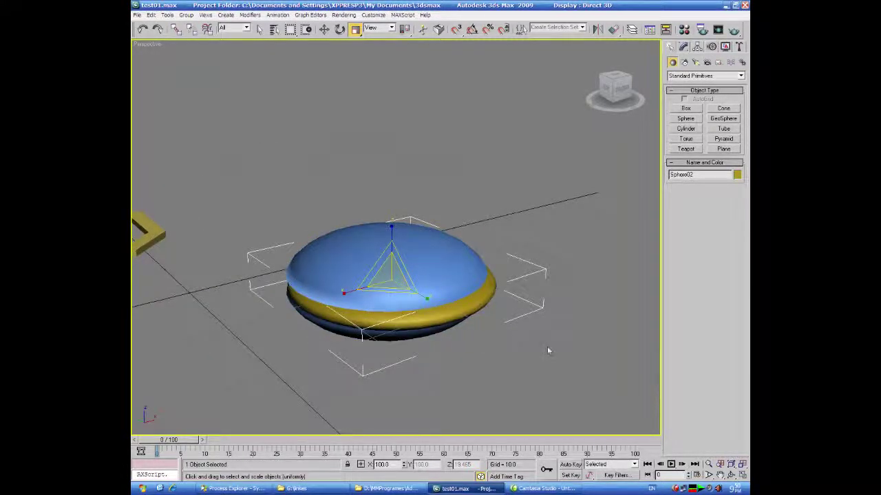
pyautogui.keyDown('alt'); pyautogui.moveTo(550, 354); pyautogui.dragTo(529, 340, button='middle'); pyautogui.keyUp('alt')
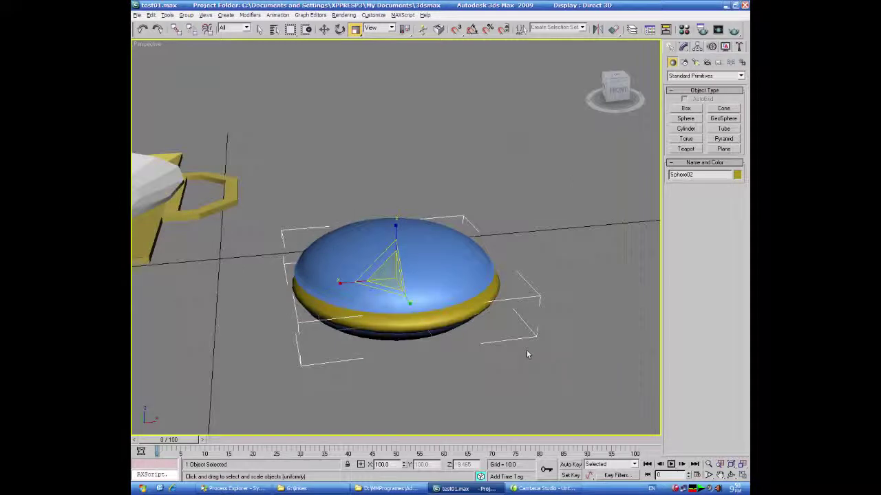
# Change the inner sphere's object color to a medium grey from the custom colors and deselect it
pyautogui.click(738, 174)
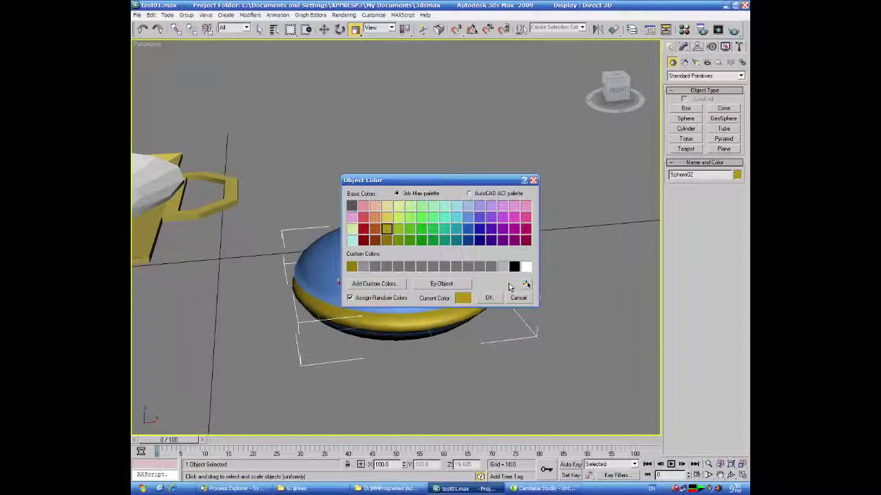
pyautogui.click(491, 266)
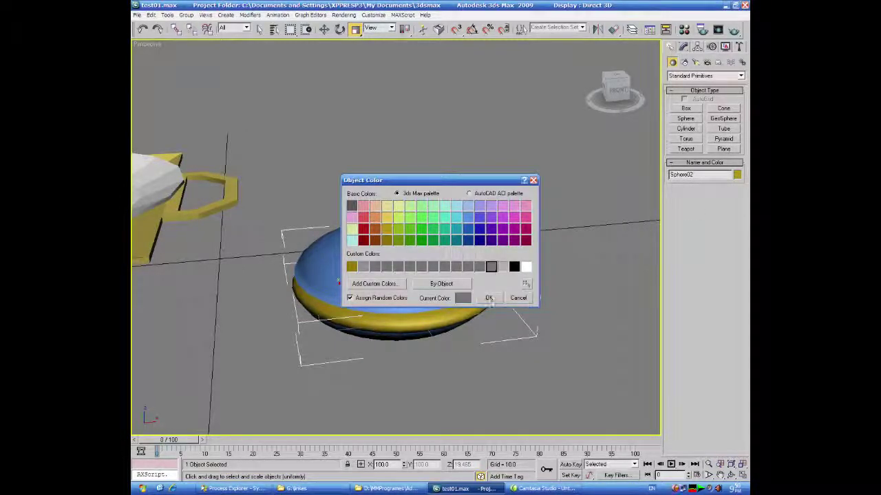
pyautogui.click(488, 297)
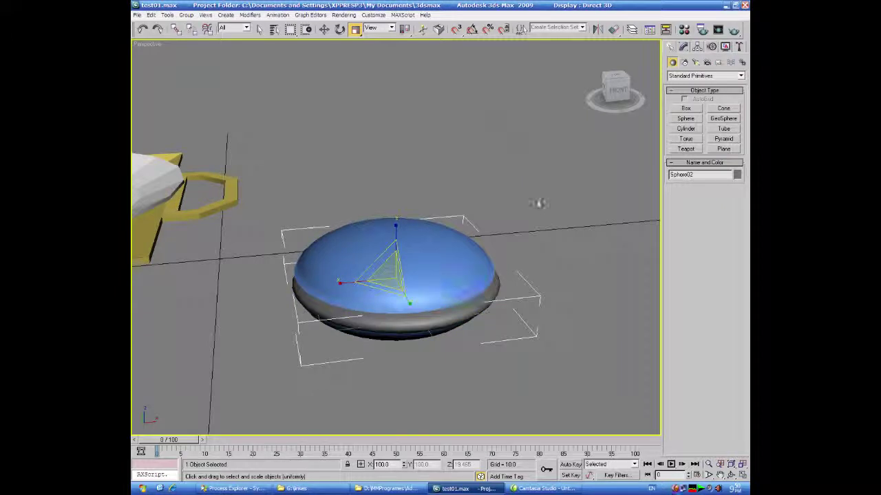
pyautogui.click(549, 184)
# Change the split outer sphere's object color to pale yellow and deselect it
pyautogui.click(442, 258)
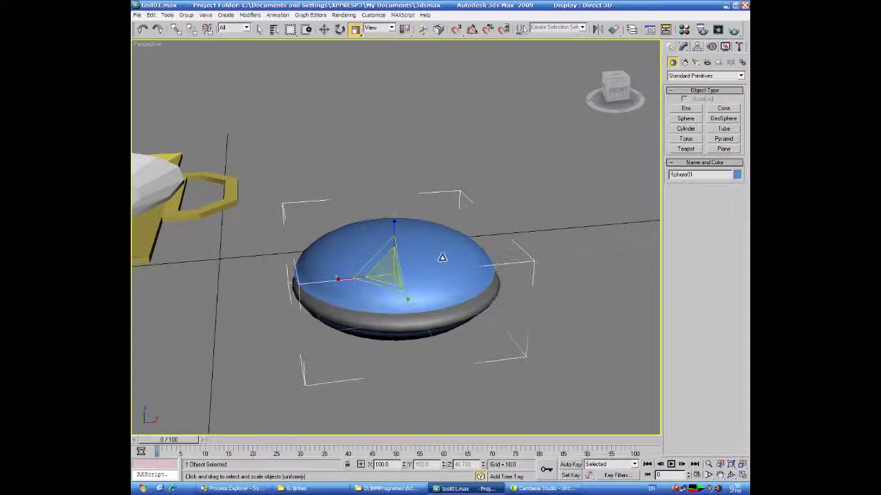
pyautogui.click(737, 176)
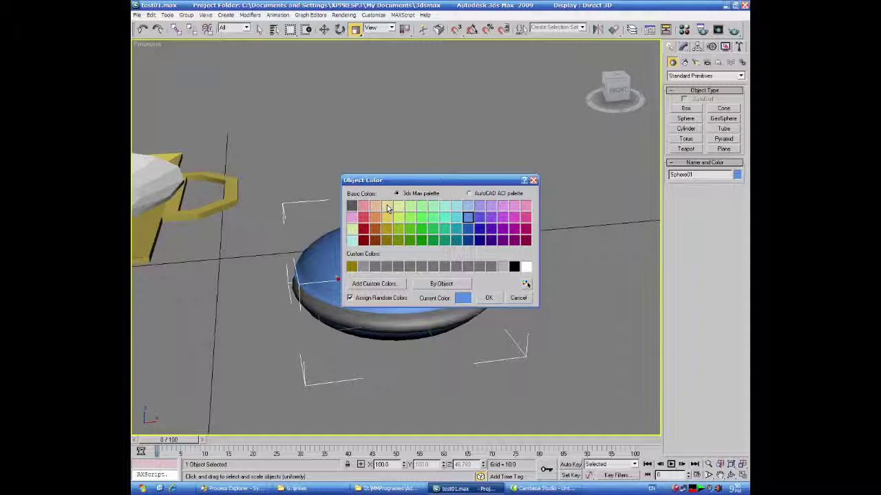
pyautogui.click(387, 206)
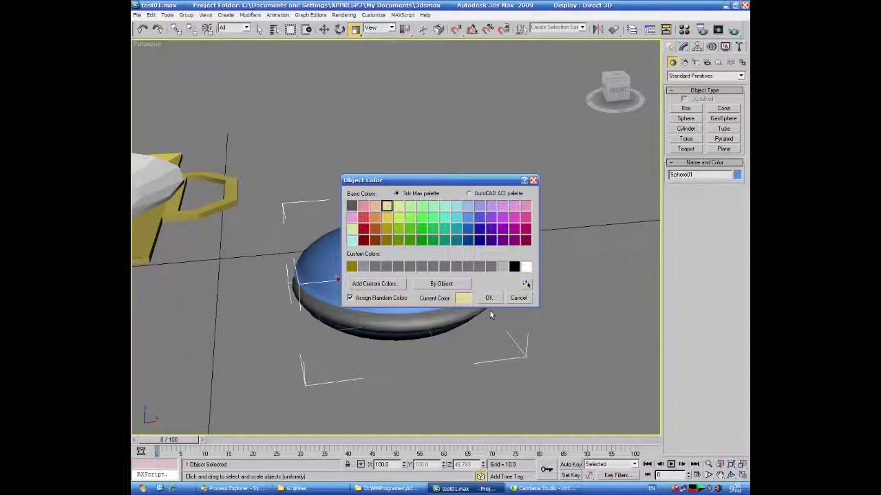
pyautogui.click(486, 298)
pyautogui.click(532, 323)
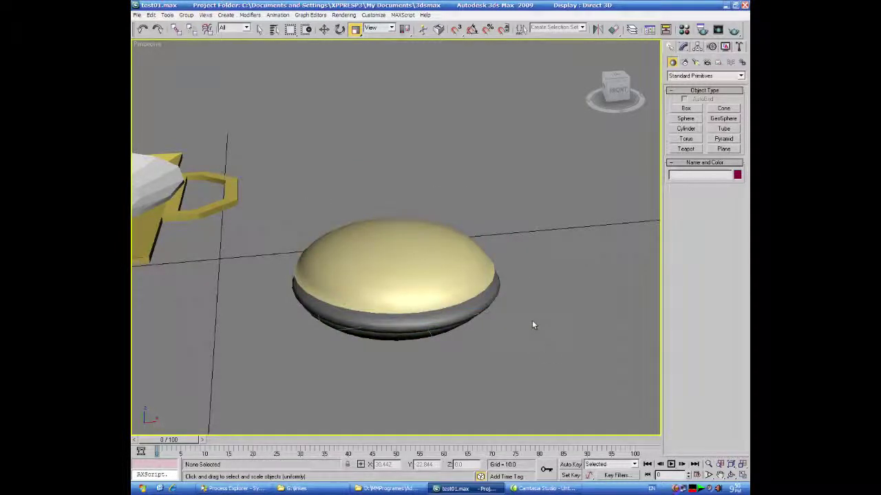
# Select the split sphere together with the inner sphere and group them under the default name Group01
pyautogui.scroll(-3, 550, 365)
pyautogui.keyDown('alt'); pyautogui.moveTo(550, 365); pyautogui.dragTo(566, 377, button='middle'); pyautogui.keyUp('alt')
pyautogui.click(743, 475)
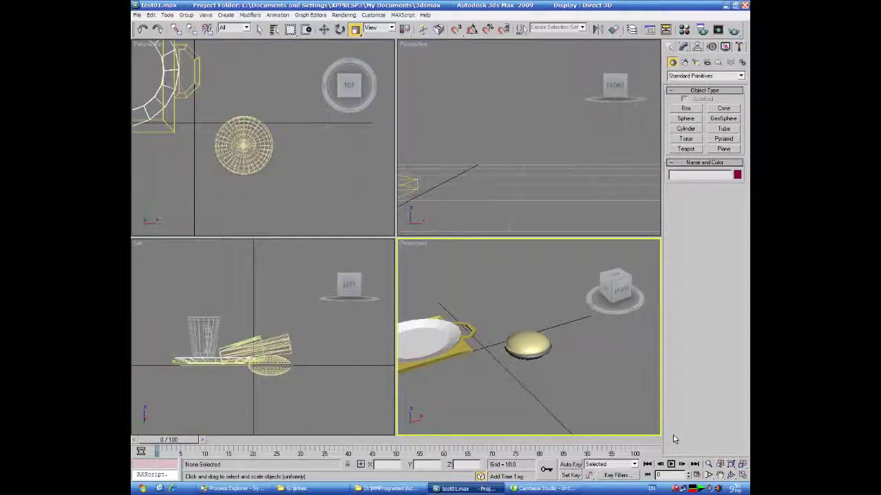
pyautogui.click(322, 186)
pyautogui.moveTo(321, 186); pyautogui.dragTo(346, 199, button='middle')
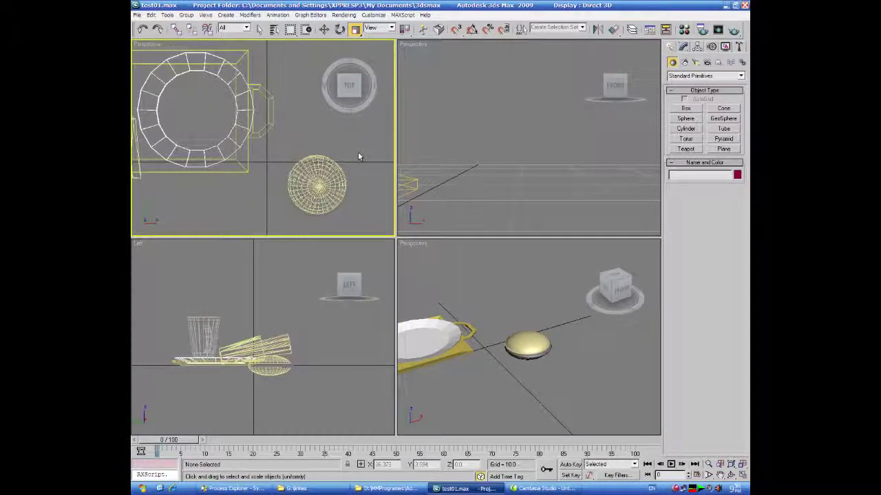
pyautogui.click(543, 356)
pyautogui.moveTo(560, 314); pyautogui.dragTo(529, 369)
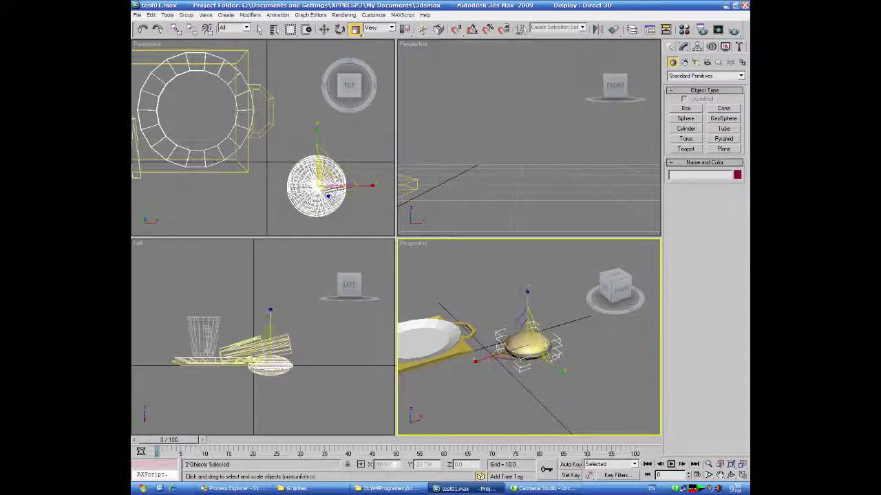
pyautogui.click(185, 14)
pyautogui.click(195, 27)
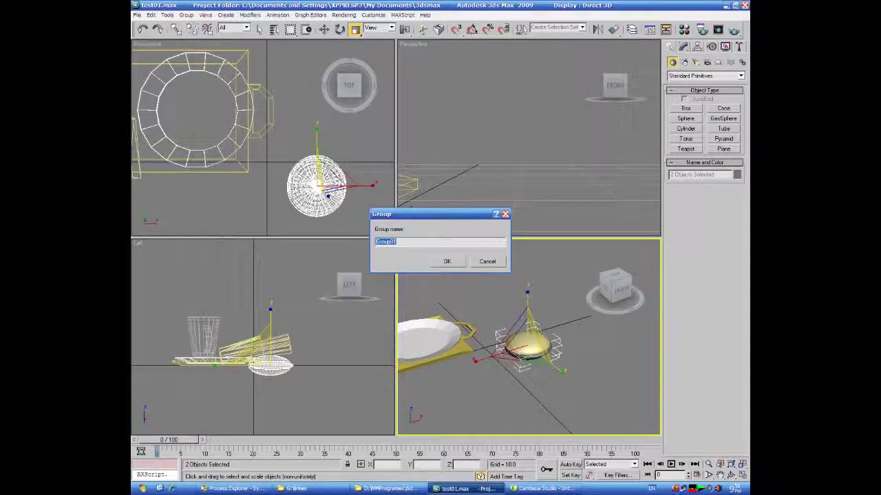
pyautogui.click(446, 261)
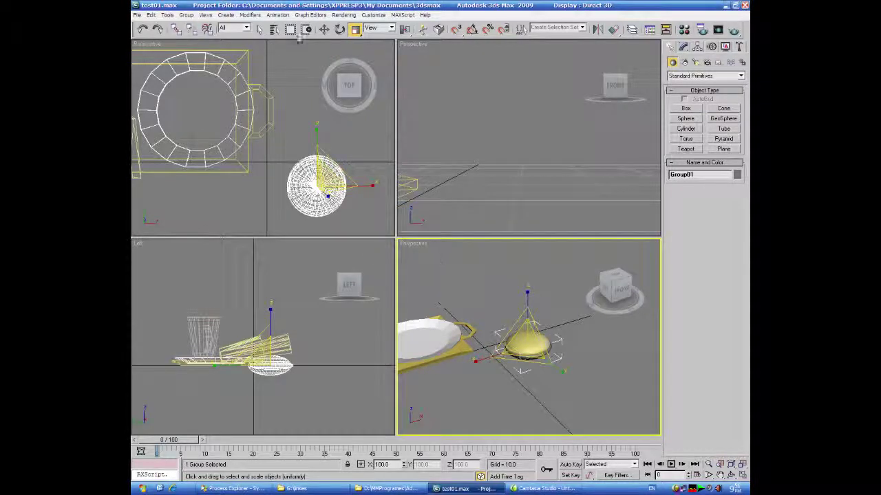
# Move the sphere group over the front part of the white plate in the Top view and deselect it
pyautogui.click(323, 29)
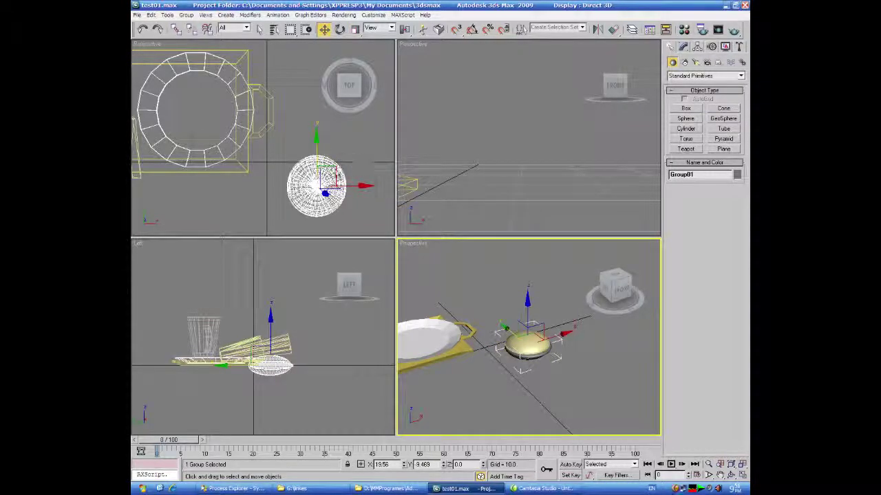
pyautogui.moveTo(344, 169); pyautogui.dragTo(210, 124)
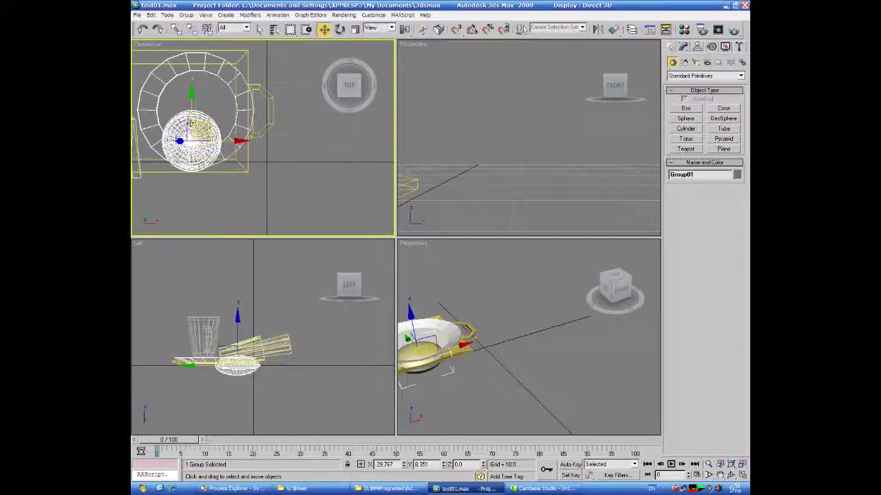
pyautogui.click(287, 200)
# Clone the sphere group as a single instance, Group02, over the back part of the plate in the Top view
pyautogui.keyDown('alt'); pyautogui.moveTo(288, 199); pyautogui.dragTo(324, 198, button='middle'); pyautogui.keyUp('alt')
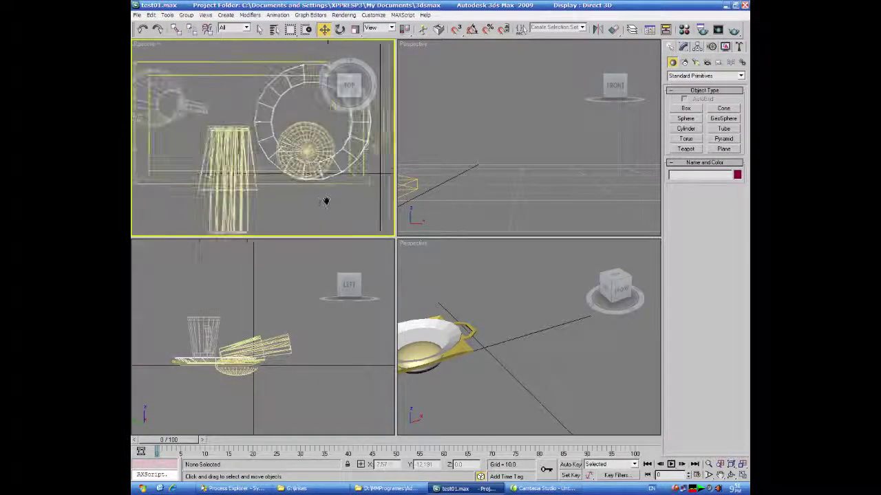
pyautogui.click(319, 149)
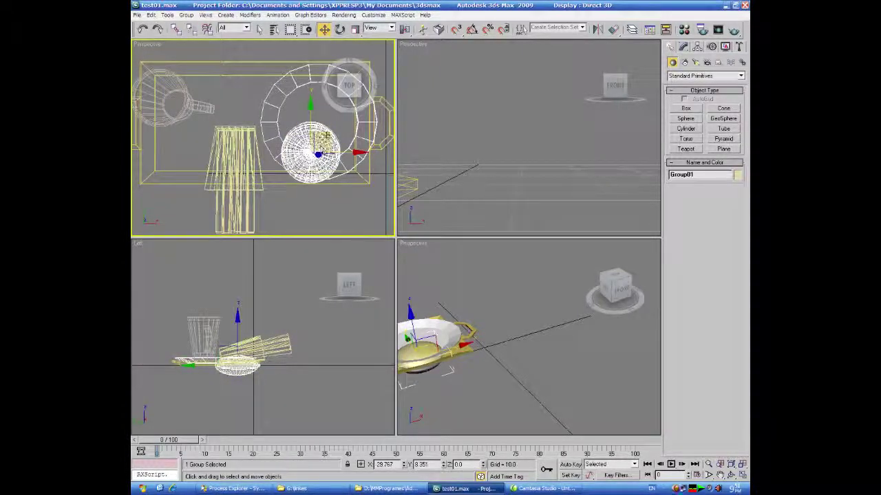
pyautogui.moveTo(326, 135)
pyautogui.keyDown('shift'); pyautogui.mouseDown()
pyautogui.moveTo(342, 101)
pyautogui.moveTo(319, 81)
pyautogui.moveTo(335, 71)
pyautogui.mouseUp(); pyautogui.keyUp('shift')
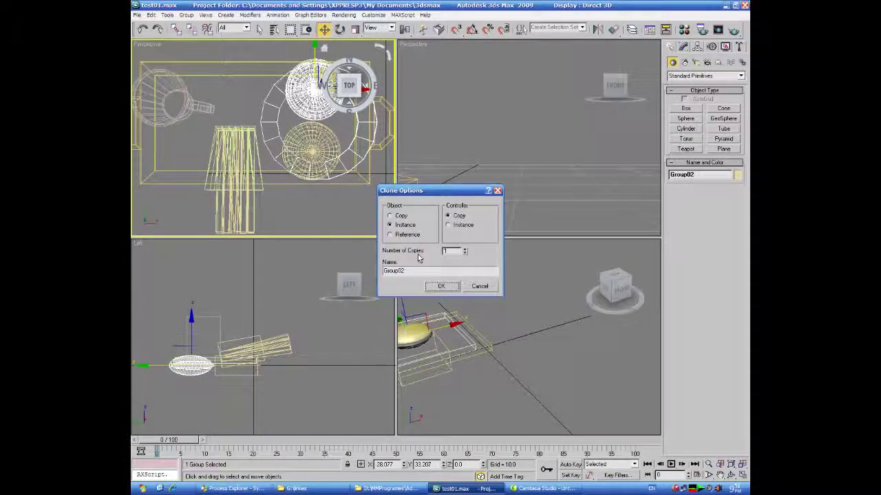
pyautogui.click(441, 286)
# Select both sphere groups and raise them about 7 units in total so they sit on top of the plate
pyautogui.rightClick(633, 383)
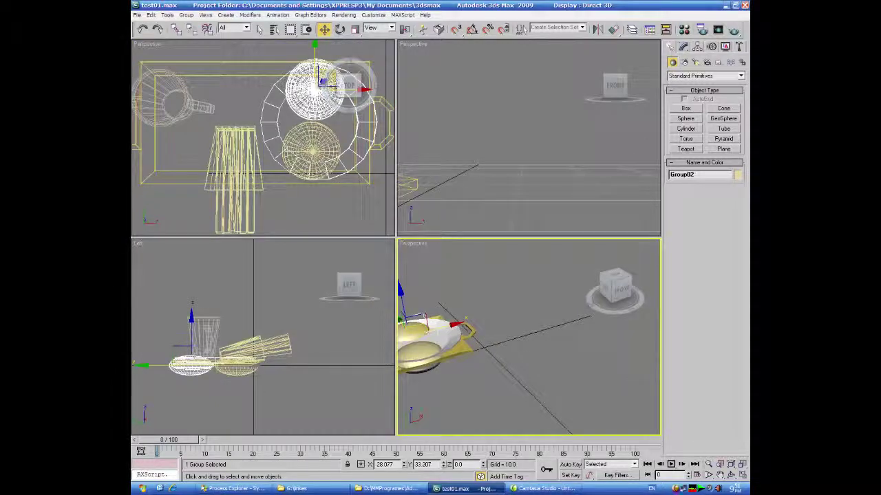
pyautogui.hotkey('alt', 'w')
pyautogui.moveTo(537, 403); pyautogui.dragTo(566, 355, button='middle')
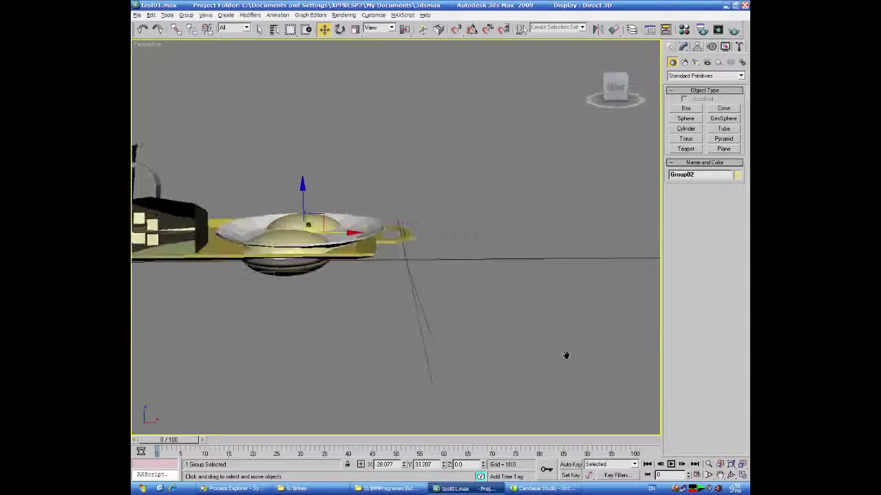
pyautogui.keyDown('alt'); pyautogui.moveTo(352, 333); pyautogui.dragTo(324, 282, button='middle'); pyautogui.keyUp('alt')
pyautogui.keyDown('ctrl'); pyautogui.click(296, 238); pyautogui.keyUp('ctrl')
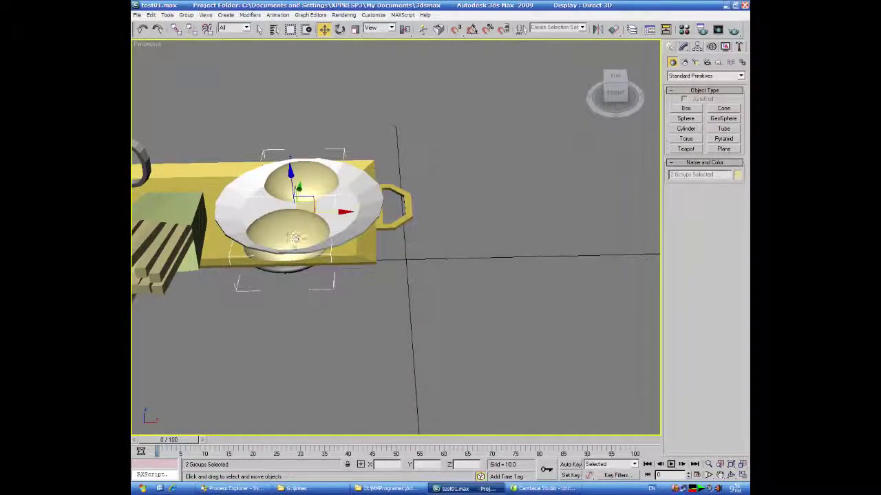
pyautogui.moveTo(292, 183); pyautogui.dragTo(292, 168)
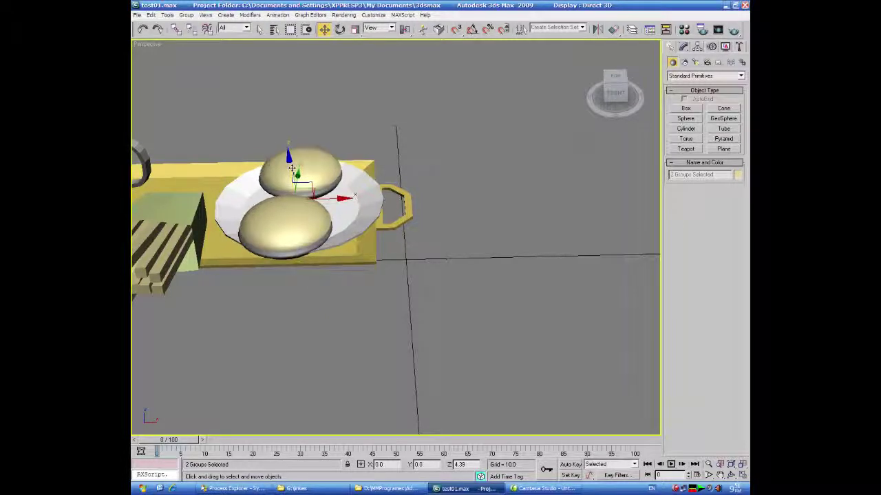
pyautogui.keyDown('alt'); pyautogui.moveTo(320, 323); pyautogui.dragTo(304, 295, button='middle'); pyautogui.keyUp('alt')
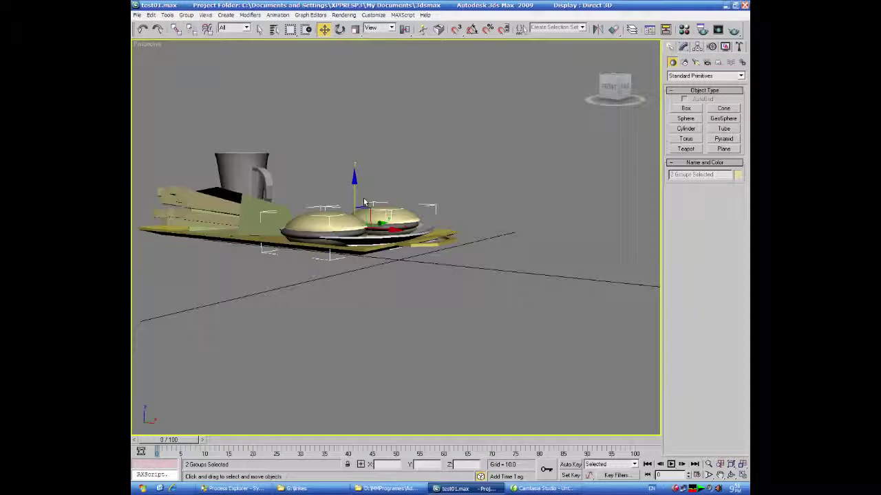
pyautogui.moveTo(355, 179); pyautogui.dragTo(355, 172)
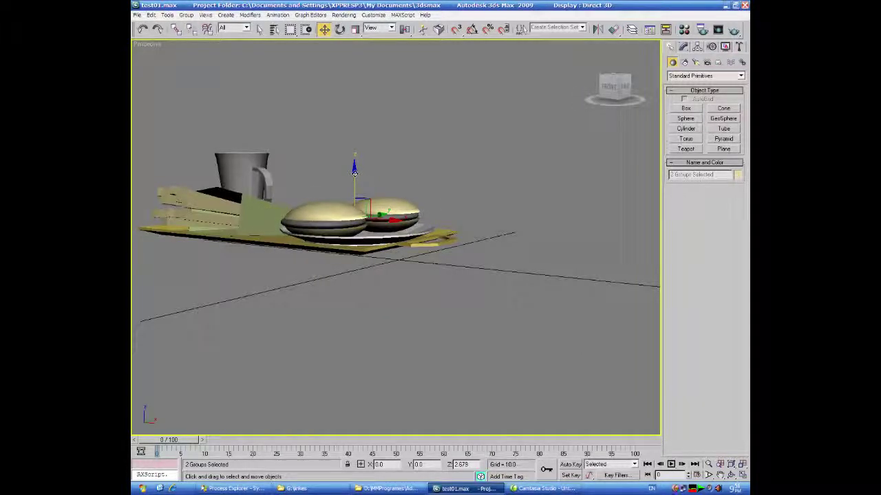
# Tilt each sphere group inward toward the plate's centre and lower the front one by about 0.5 units
pyautogui.keyDown('alt'); pyautogui.moveTo(370, 305); pyautogui.dragTo(317, 376, button='middle'); pyautogui.keyUp('alt')
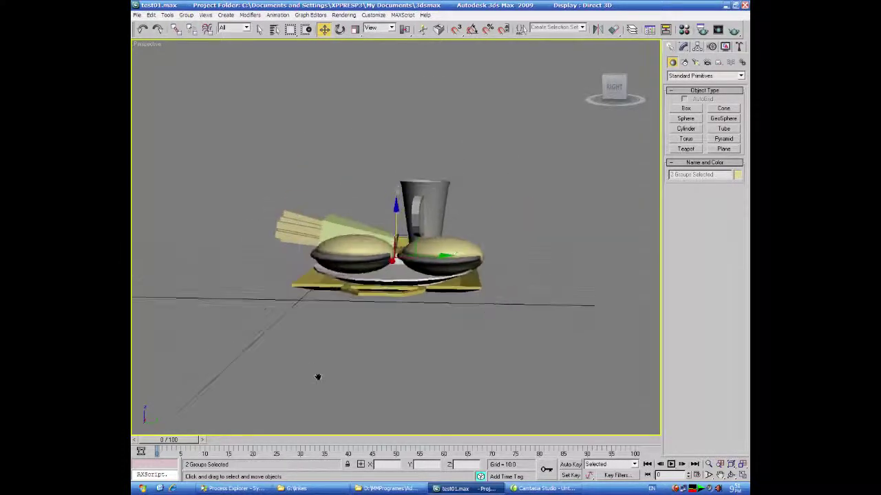
pyautogui.scroll(5, 316, 375)
pyautogui.keyDown('alt'); pyautogui.moveTo(380, 400); pyautogui.dragTo(384, 393, button='middle'); pyautogui.keyUp('alt')
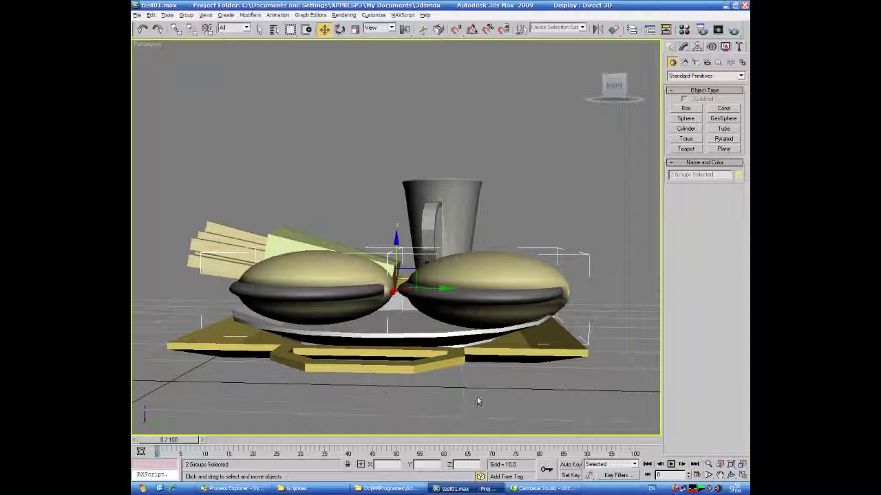
pyautogui.click(485, 310)
pyautogui.click(340, 30)
pyautogui.moveTo(461, 246); pyautogui.dragTo(347, 269)
pyautogui.click(367, 278)
pyautogui.press('w')
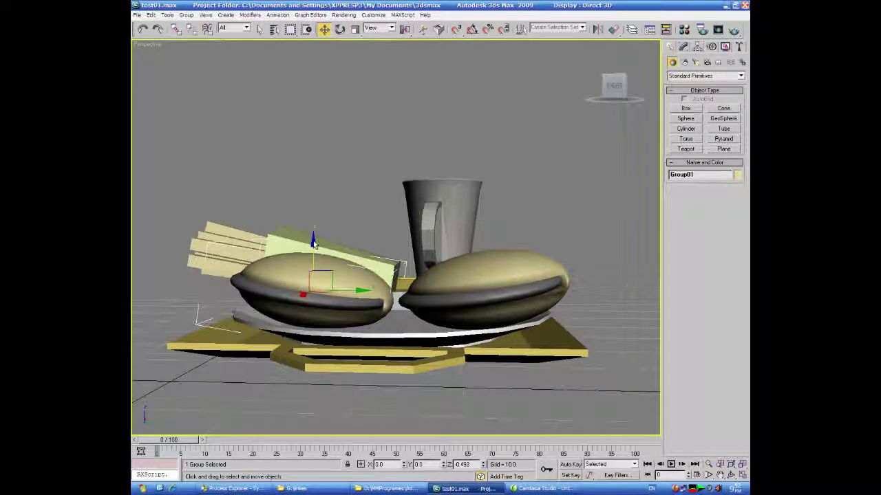
pyautogui.keyDown('alt'); pyautogui.moveTo(341, 416); pyautogui.dragTo(407, 389, button='middle'); pyautogui.keyUp('alt')
pyautogui.scroll(-6, 407, 389)
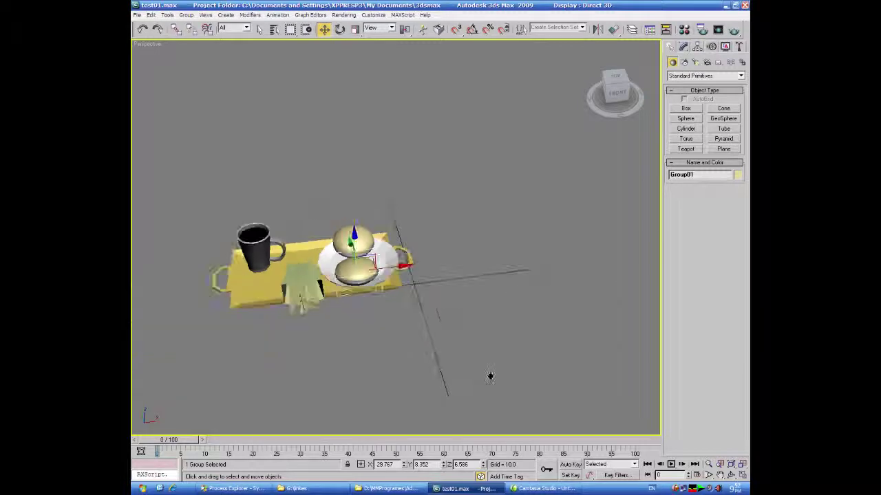
pyautogui.scroll(2, 474, 389)
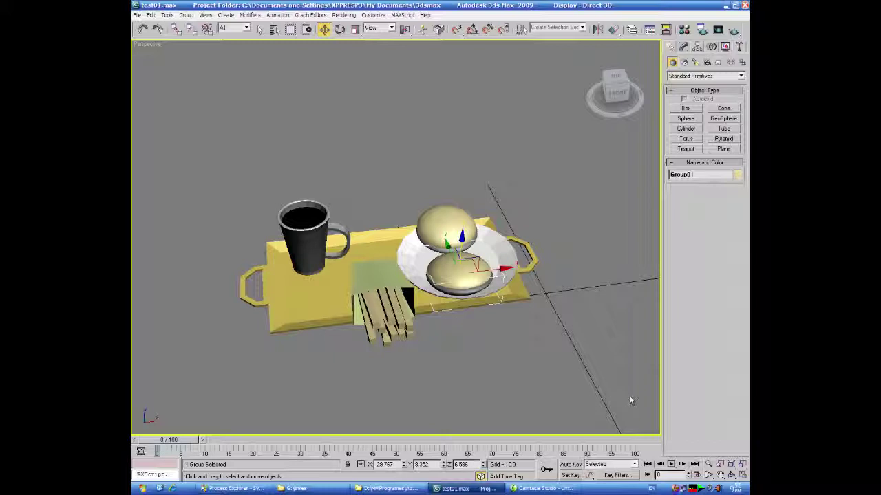
pyautogui.click(676, 489)
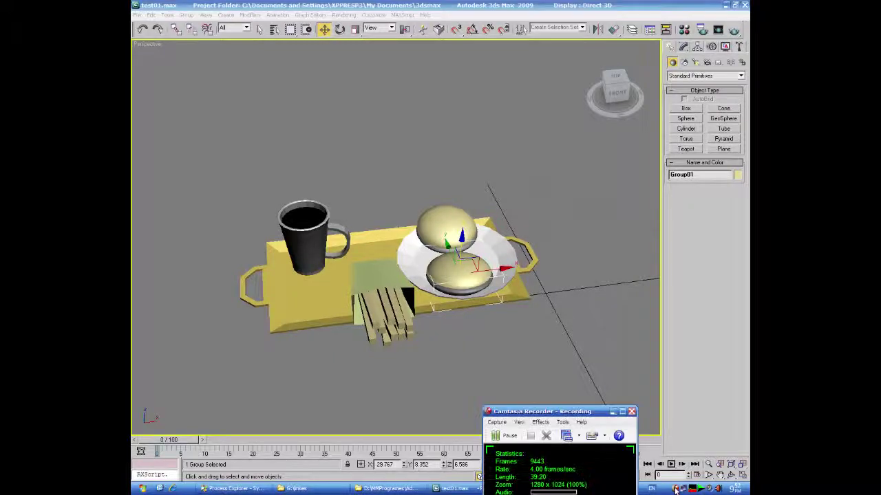